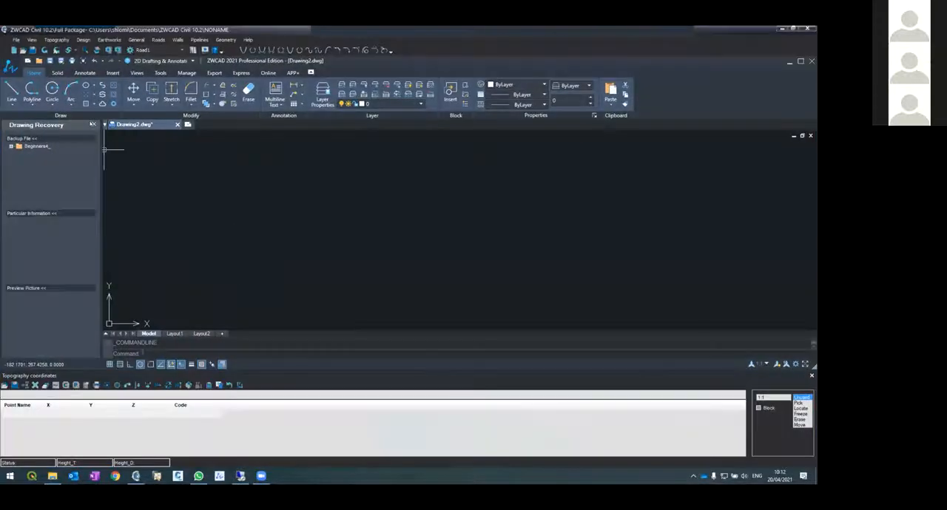
# Close the Drawing Recovery panel to free up the drawing area
pyautogui.click(95, 125)
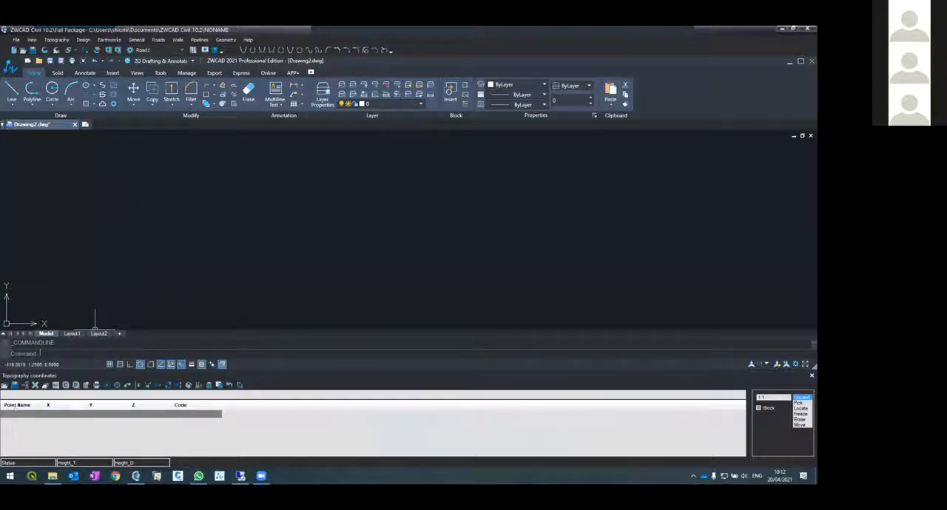
pyautogui.click(83, 417)
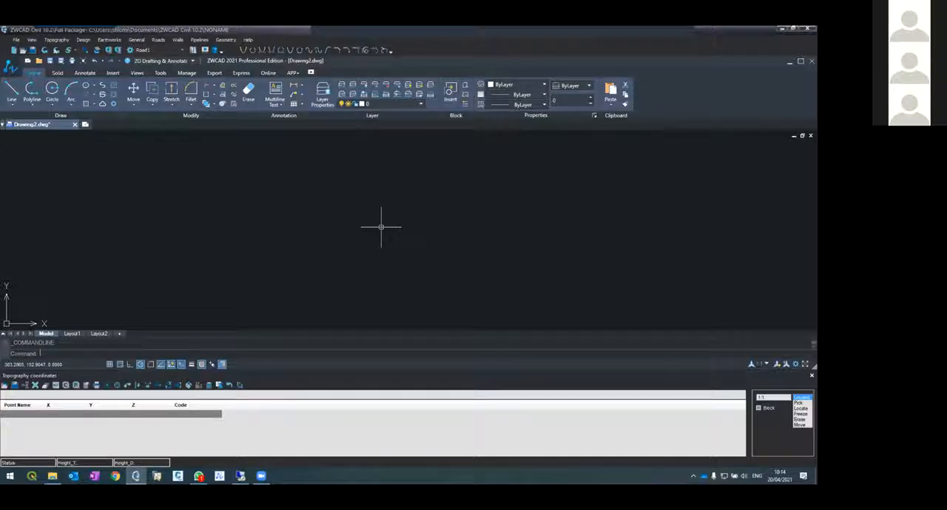
# Open the recent project Beginners4, saving the NONAME project and discarding the changes to Drawing2.dwg
pyautogui.click(15, 40)
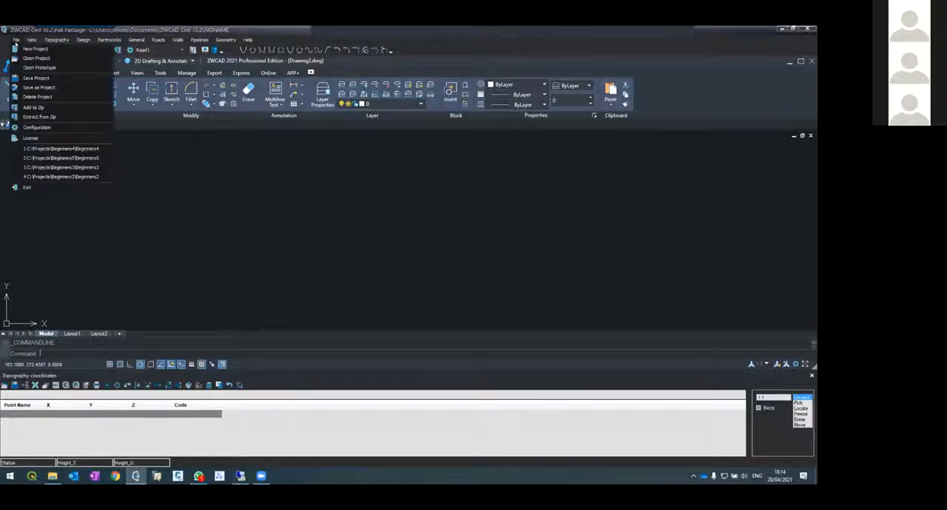
pyautogui.click(63, 149)
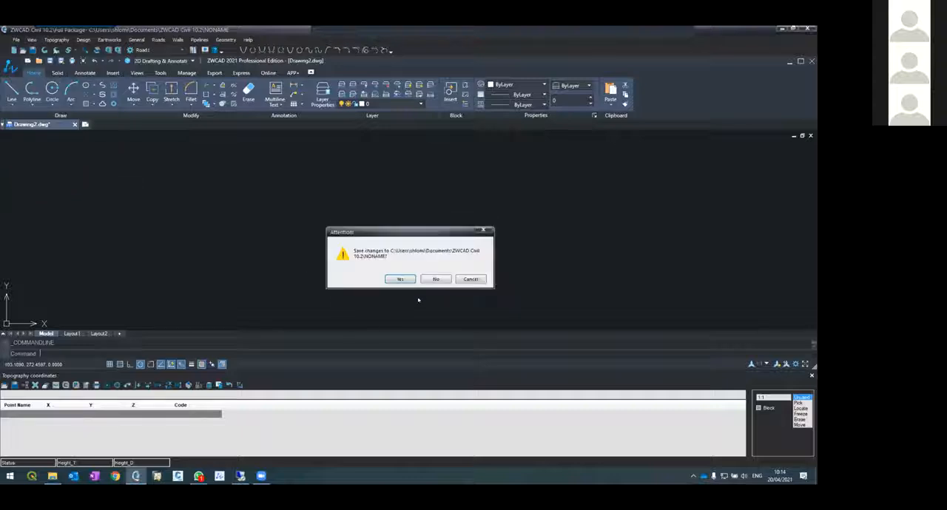
pyautogui.click(399, 279)
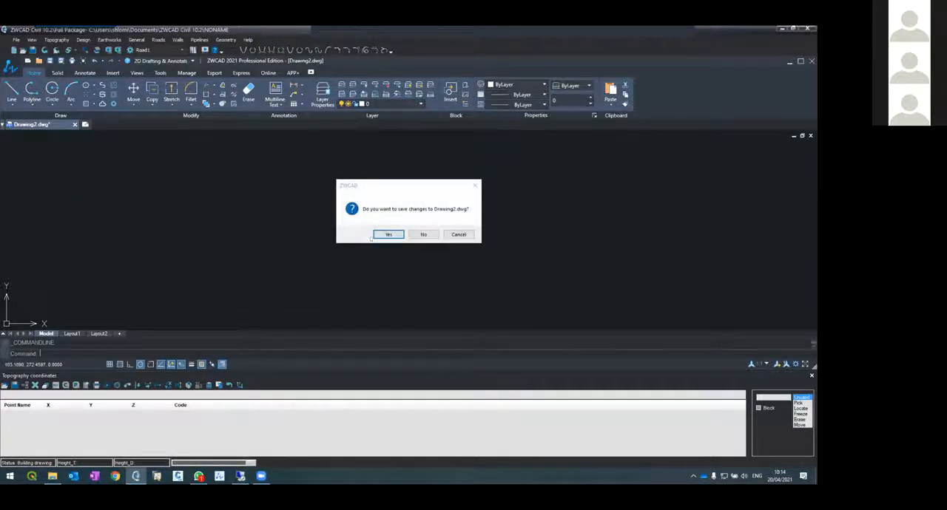
pyautogui.click(411, 234)
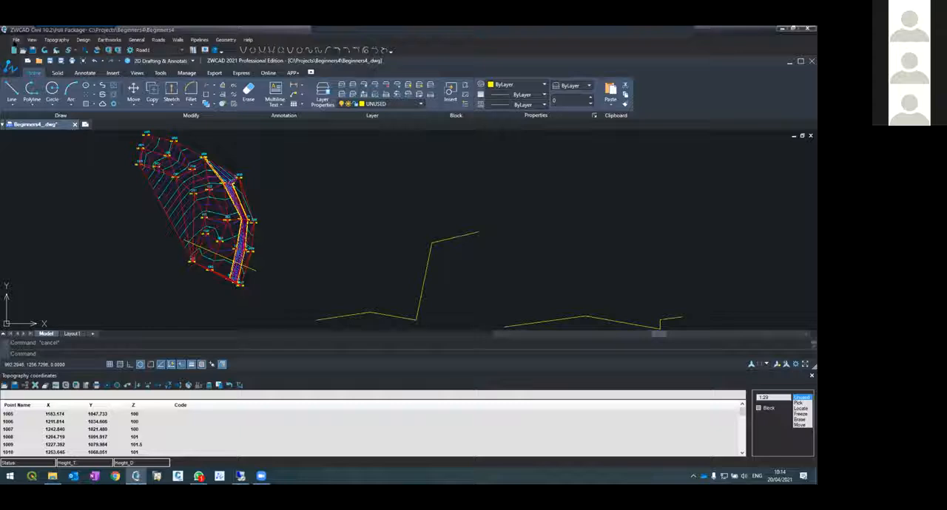
# Open the recent project Beginners5 without saving the changes to the Beginners4 project
pyautogui.click(15, 39)
pyautogui.click(51, 158)
pyautogui.click(427, 279)
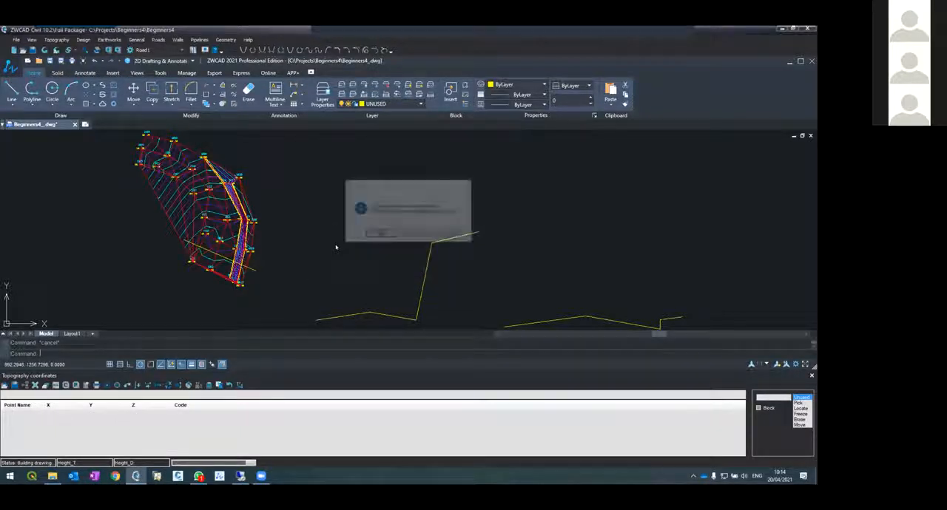
pyautogui.click(406, 234)
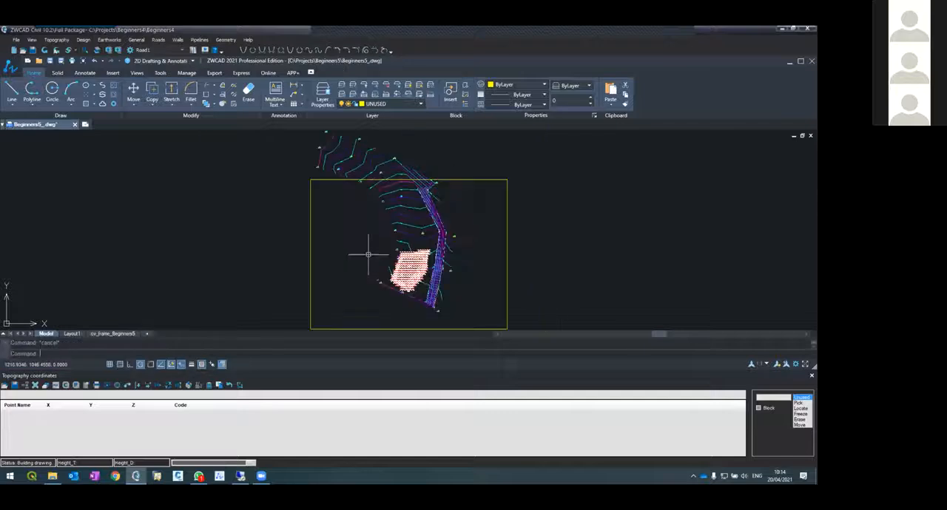
# Examine the excavation pad, road and contours in the drawing, and select point 1008 in the topography coordinates table
pyautogui.scroll(3, 432, 271)
pyautogui.scroll(3, 431, 271)
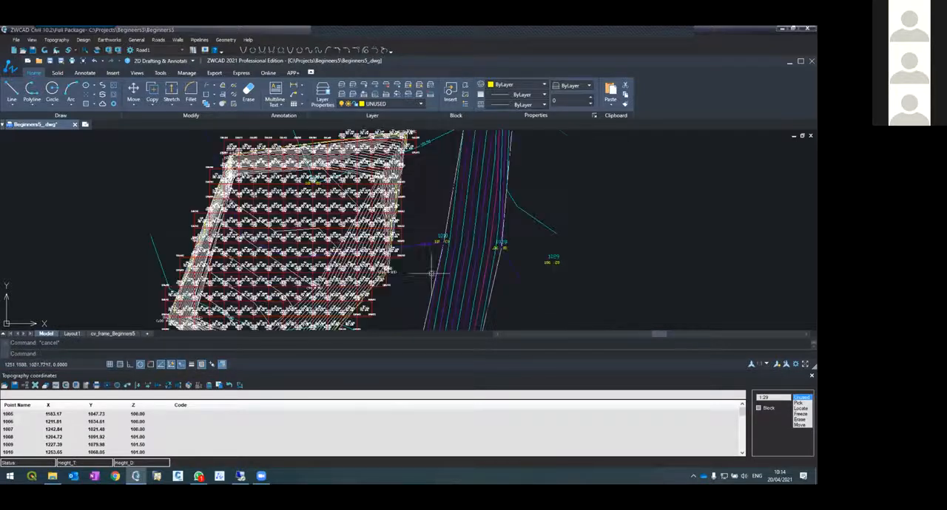
pyautogui.scroll(-5, 384, 259)
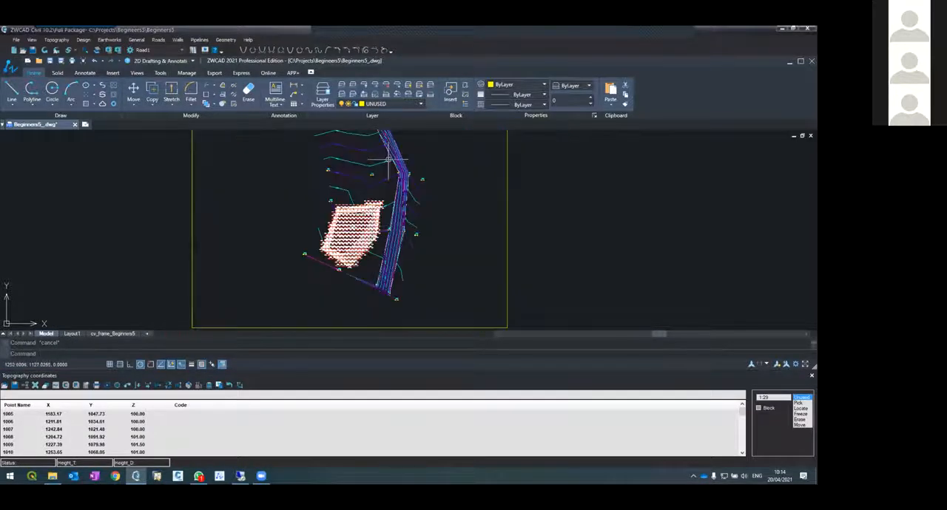
pyautogui.scroll(3, 473, 211)
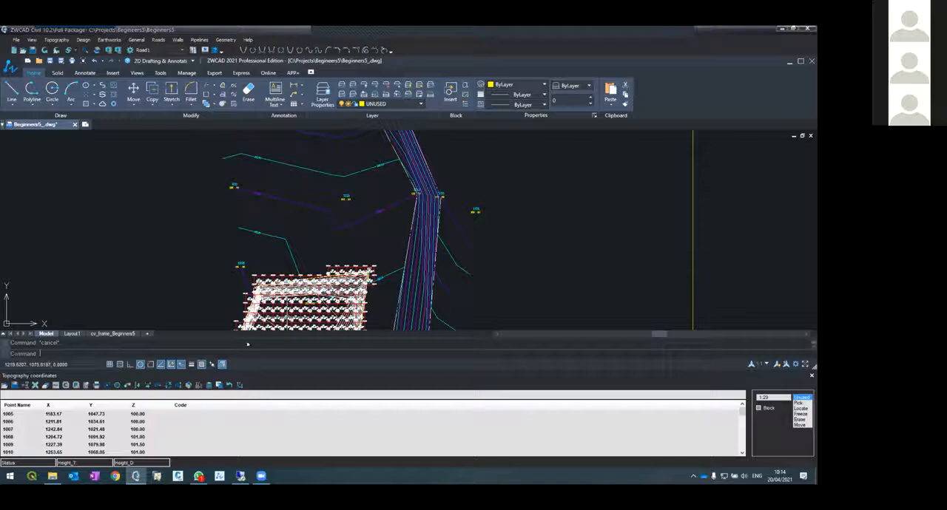
pyautogui.click(60, 423)
pyautogui.click(59, 437)
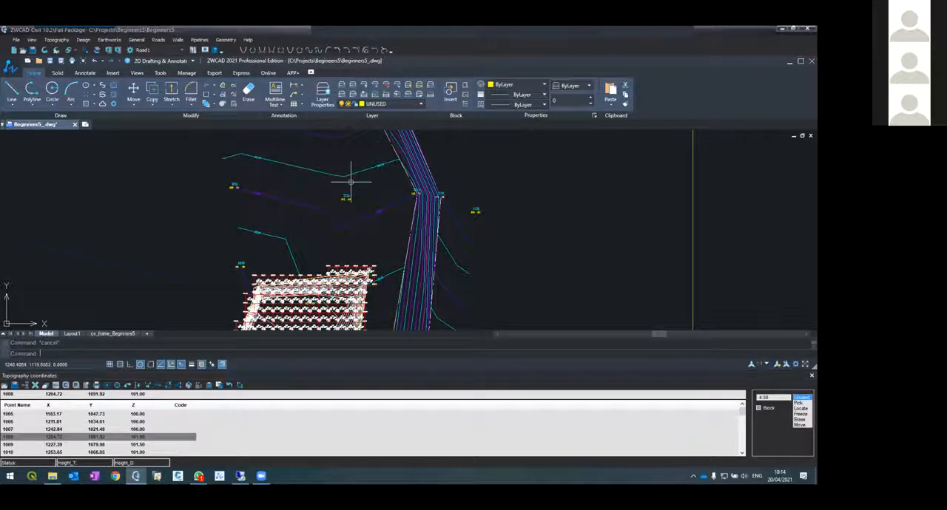
pyautogui.scroll(5, 342, 197)
# Display the design coordinates table and inspect the excavation pad with its earthworks grid in the drawing
pyautogui.click(84, 40)
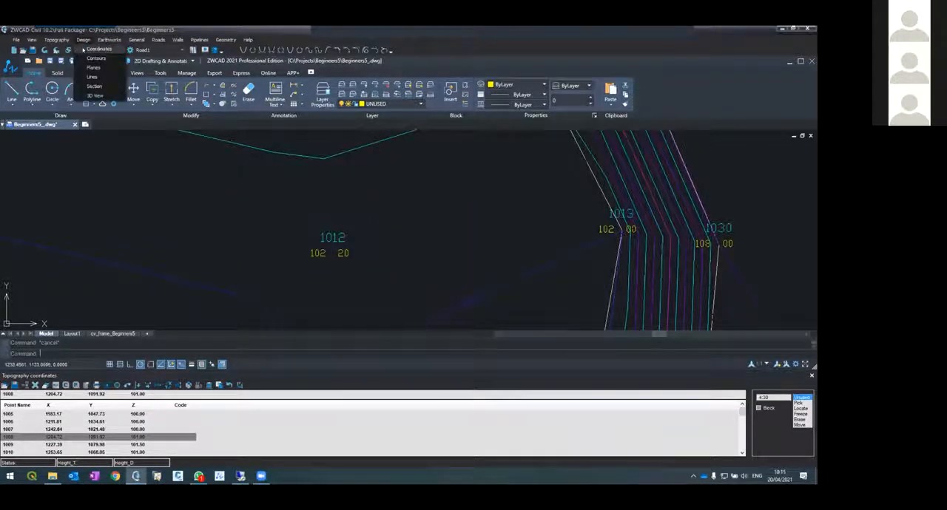
pyautogui.click(95, 48)
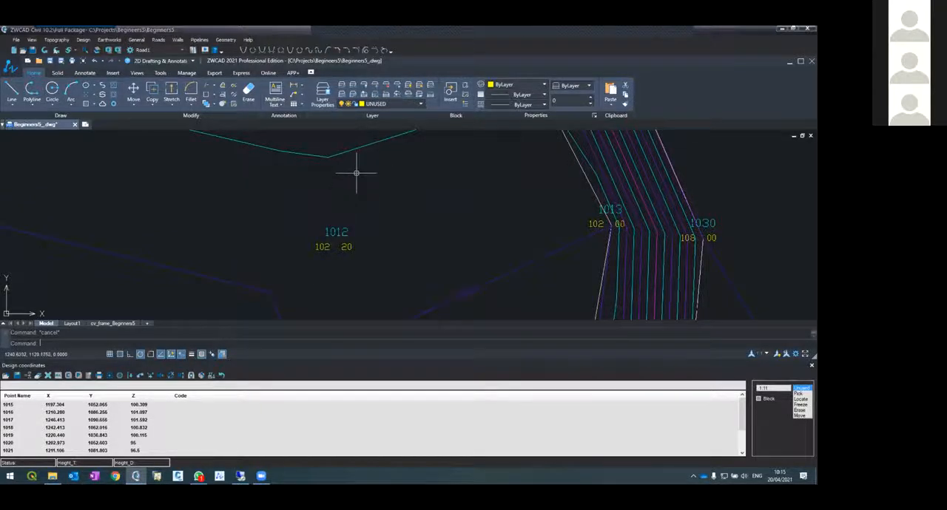
pyautogui.scroll(-3, 360, 173)
pyautogui.scroll(3, 337, 248)
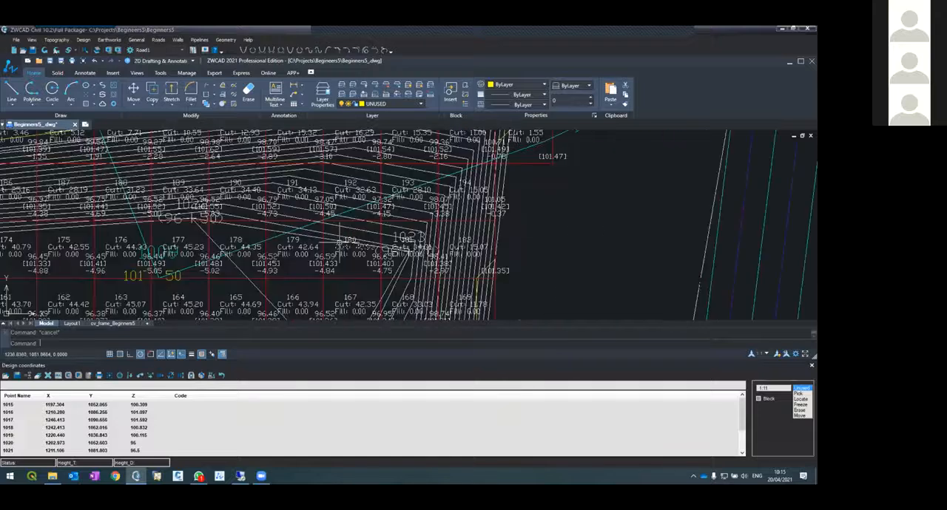
pyautogui.scroll(-5, 440, 216)
pyautogui.scroll(4, 399, 178)
pyautogui.scroll(-4, 340, 191)
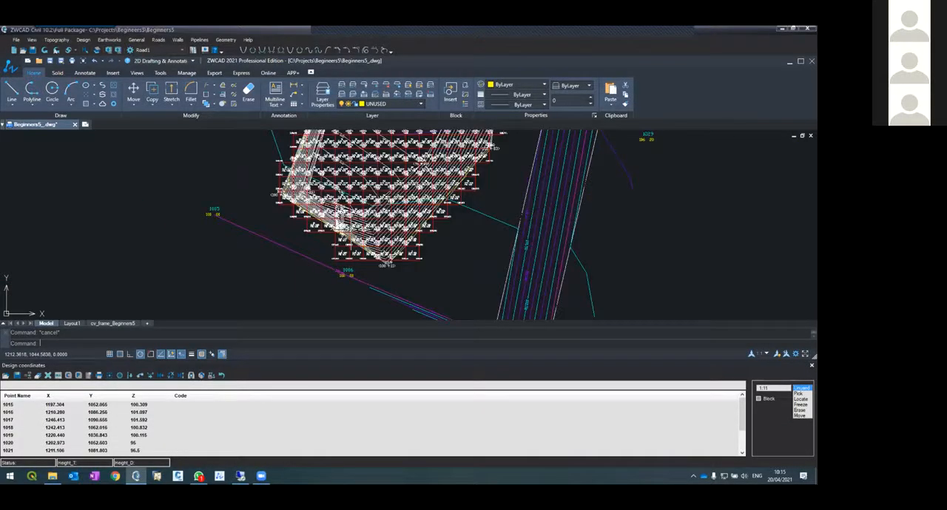
pyautogui.scroll(3, 358, 200)
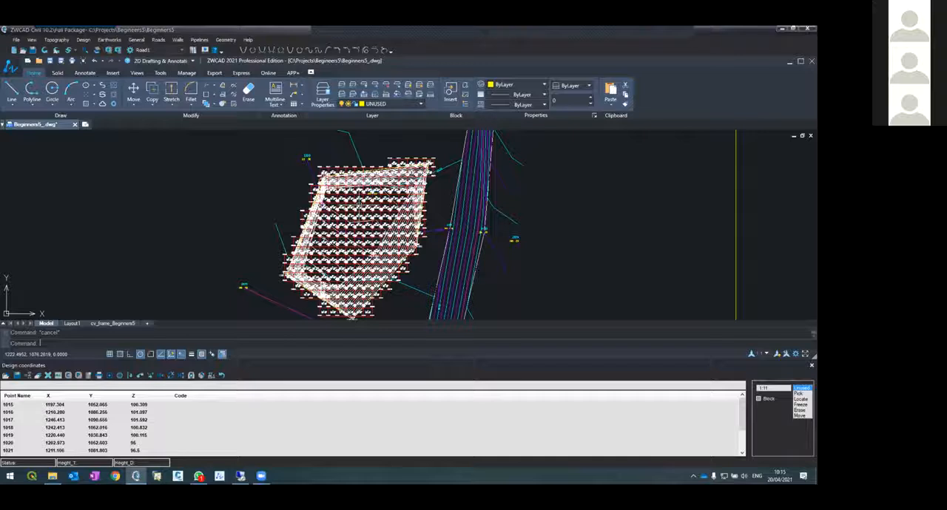
pyautogui.scroll(1, 359, 209)
pyautogui.scroll(2, 359, 208)
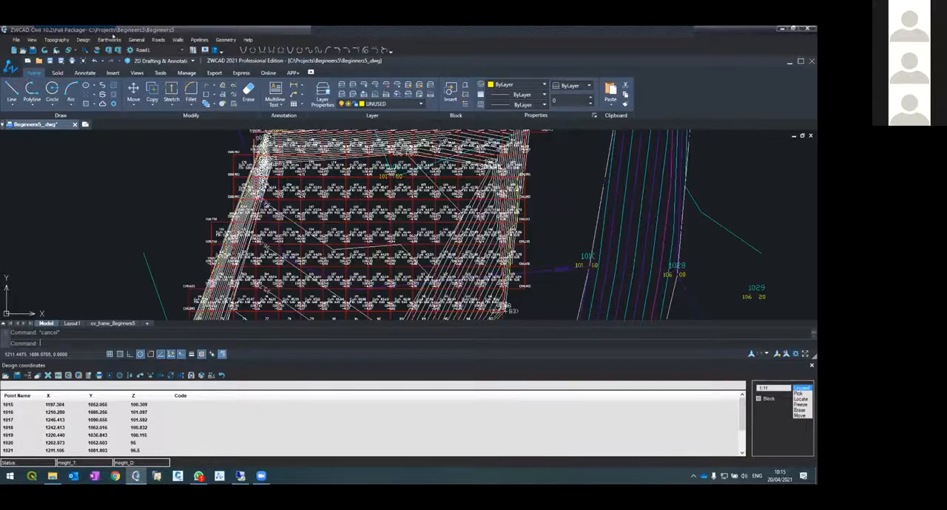
pyautogui.click(109, 39)
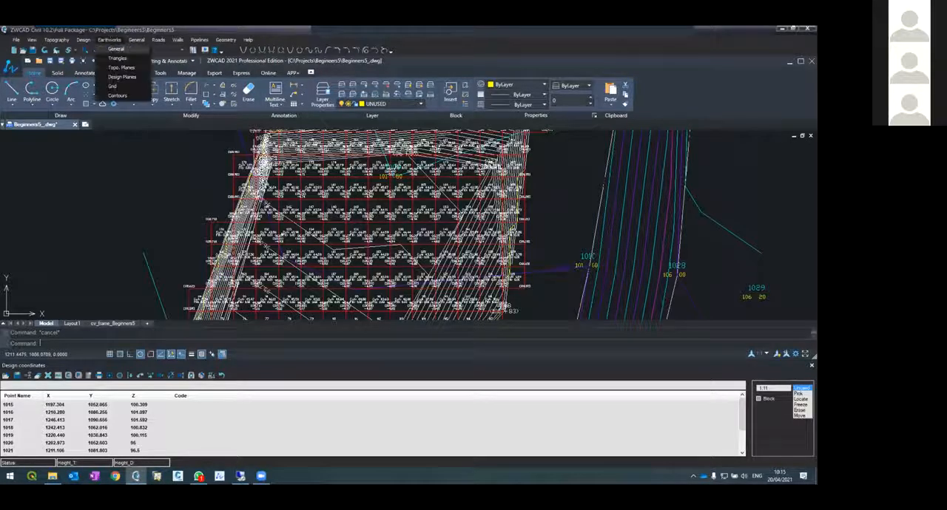
pyautogui.click(285, 235)
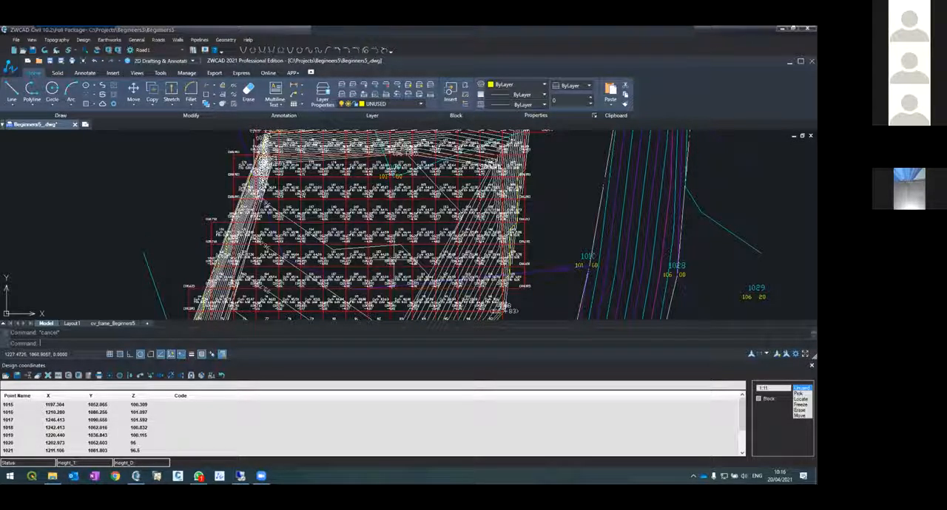
# Examine the cut and fill volumes, elevations and height differences in the earthworks grid cells around cells 134 to 137
pyautogui.scroll(2, 392, 252)
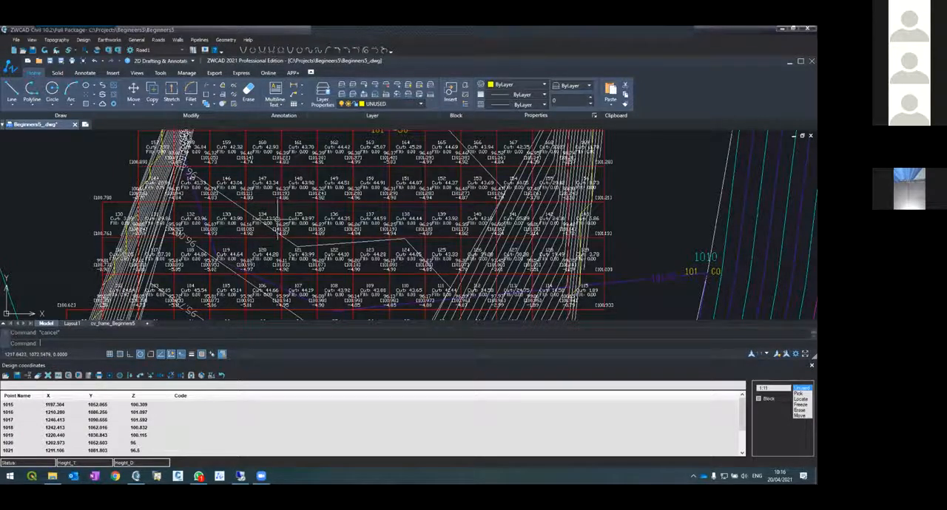
pyautogui.scroll(3, 292, 241)
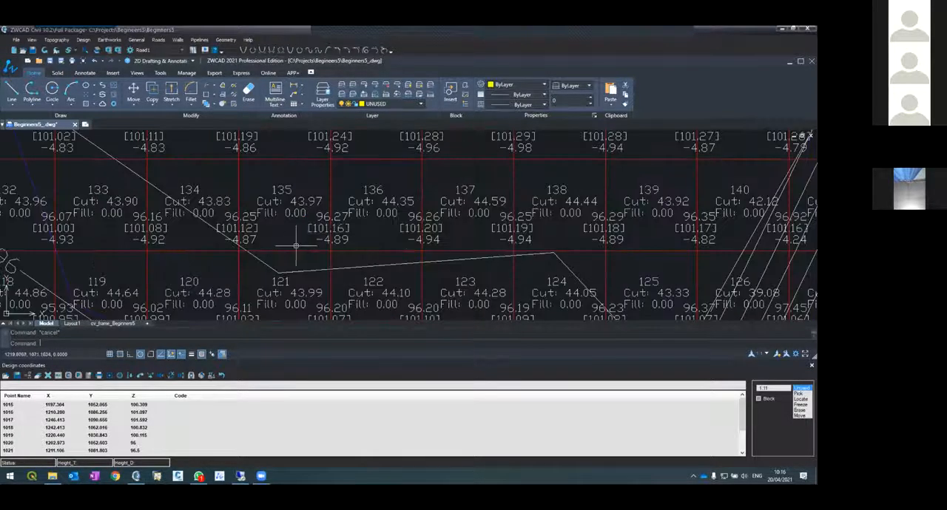
pyautogui.click(239, 203)
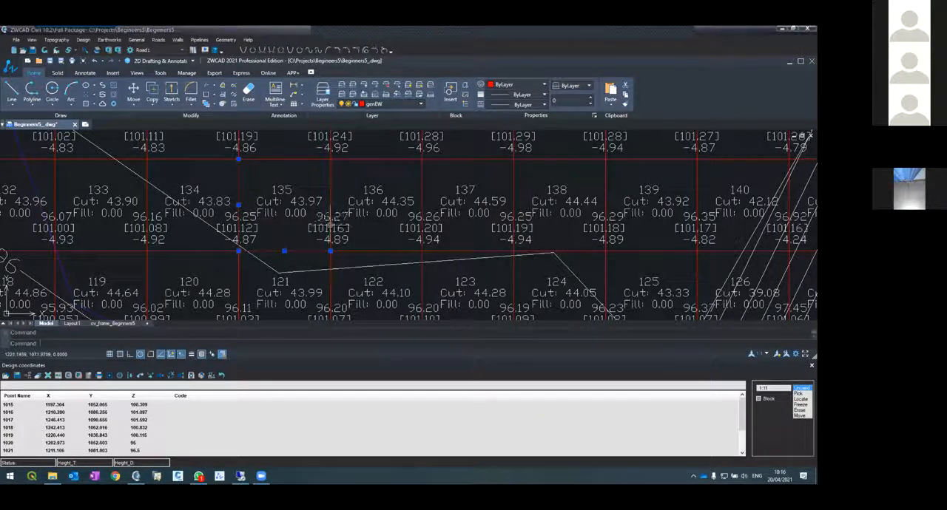
pyautogui.press('Escape')
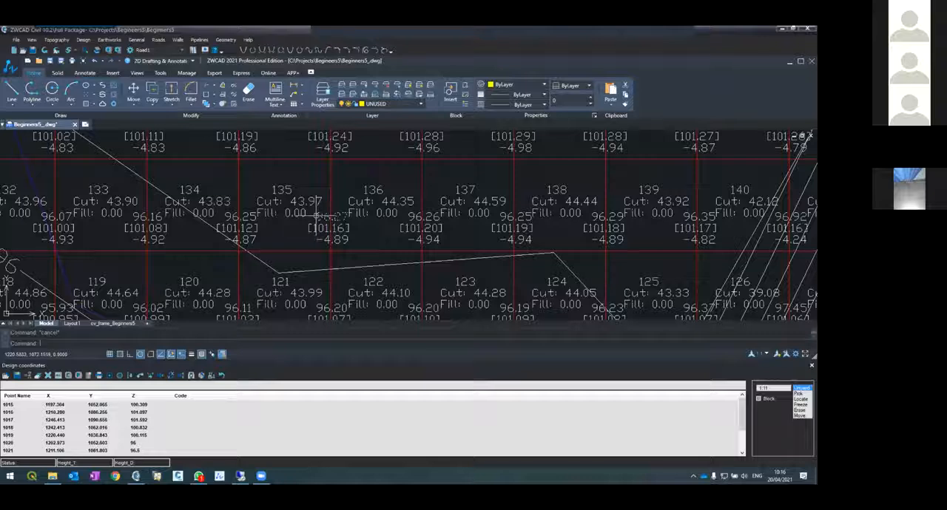
pyautogui.scroll(-5, 310, 215)
pyautogui.scroll(5, 315, 251)
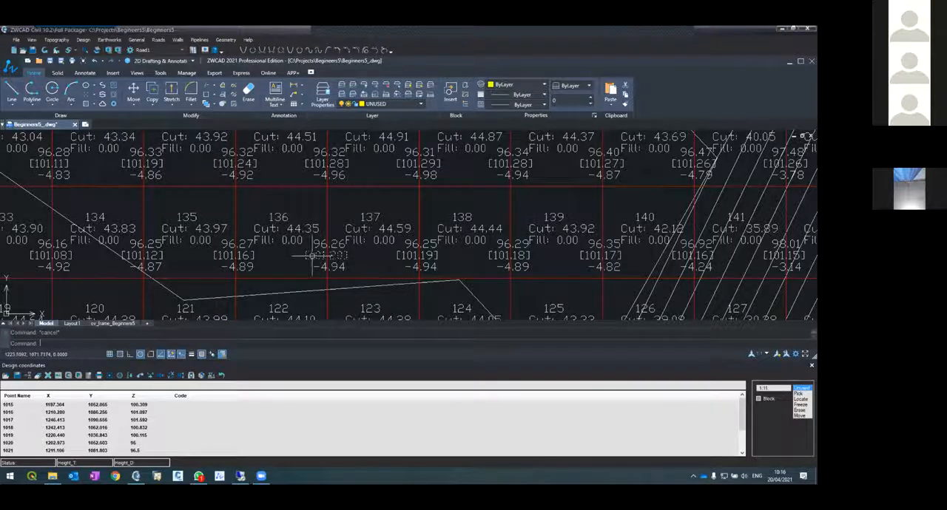
pyautogui.scroll(-5, 315, 255)
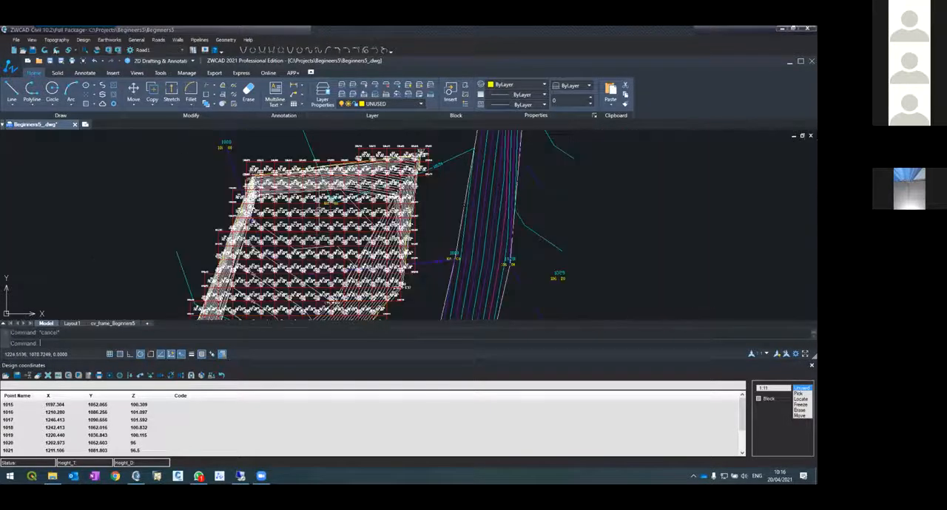
pyautogui.scroll(5, 336, 233)
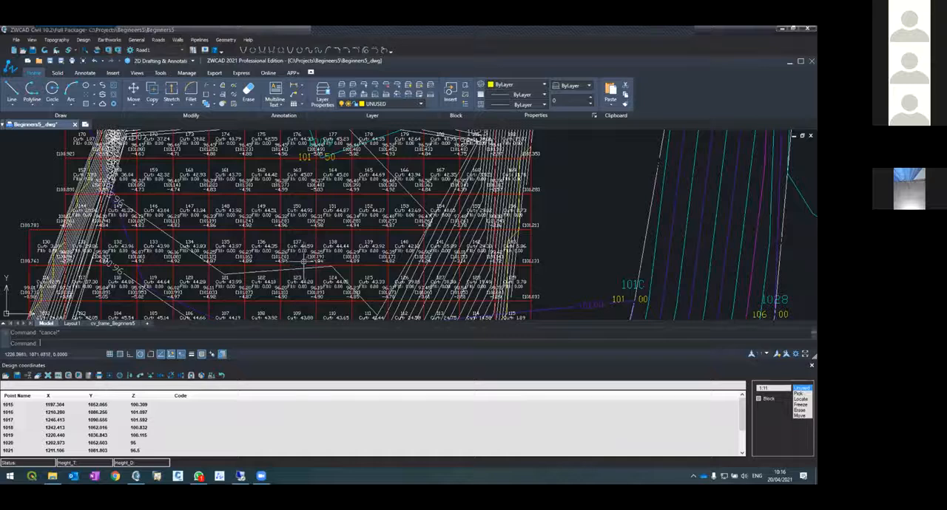
pyautogui.scroll(2, 304, 261)
pyautogui.scroll(3, 266, 244)
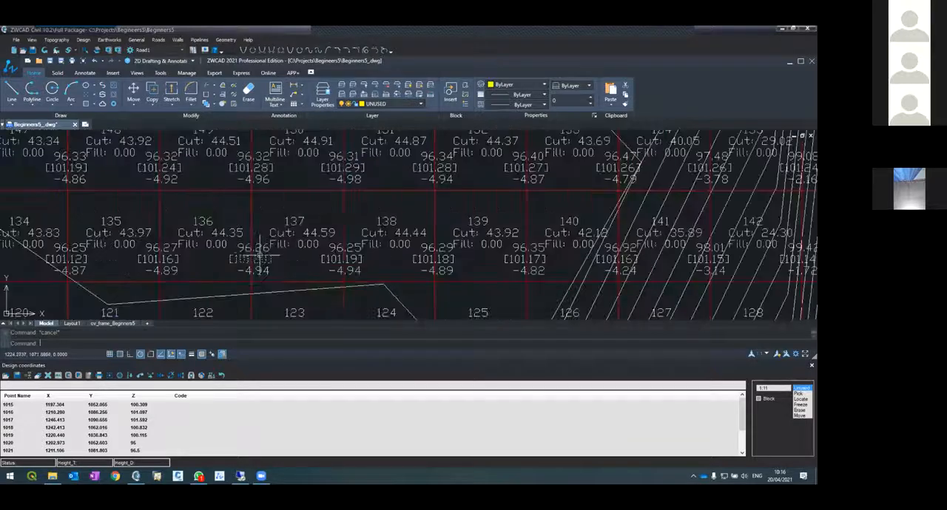
pyautogui.click(252, 271)
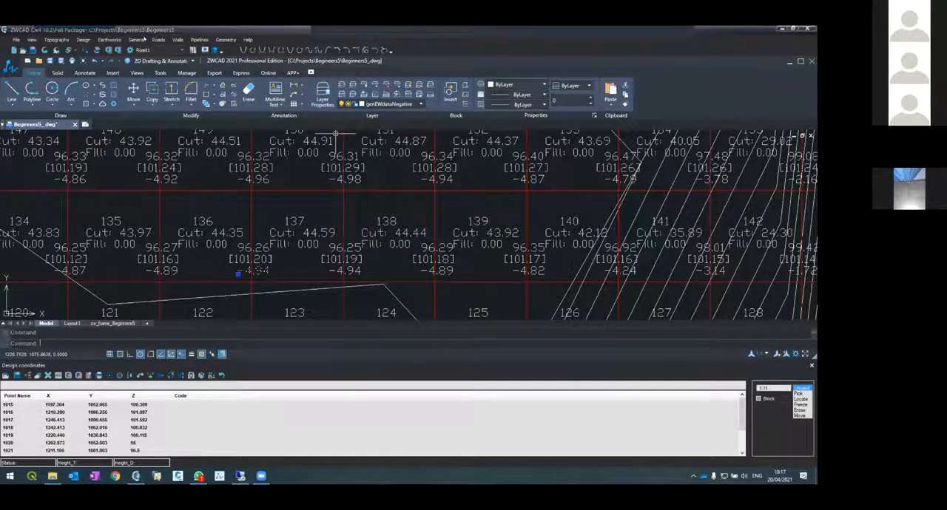
# Compute General Earthworks on the 3.00 × 3.00 grid and move its report below the drawing to compare it with the grid
pyautogui.click(109, 40)
pyautogui.click(118, 49)
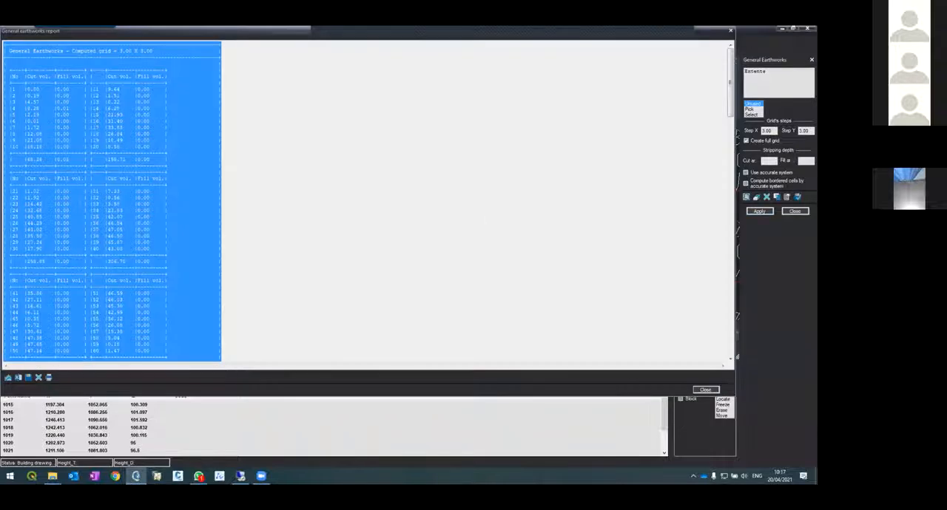
pyautogui.click(42, 84)
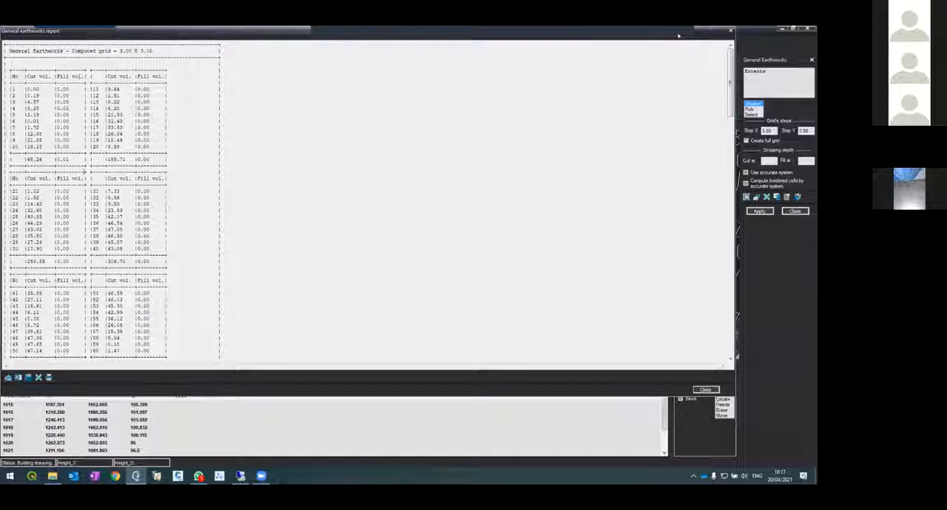
pyautogui.moveTo(677, 35); pyautogui.dragTo(645, 262)
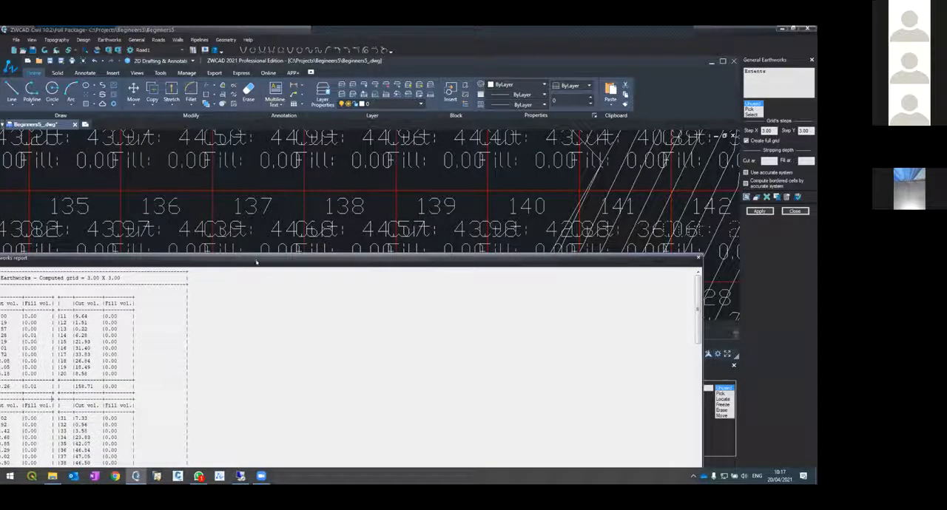
pyautogui.moveTo(256, 262); pyautogui.dragTo(280, 299)
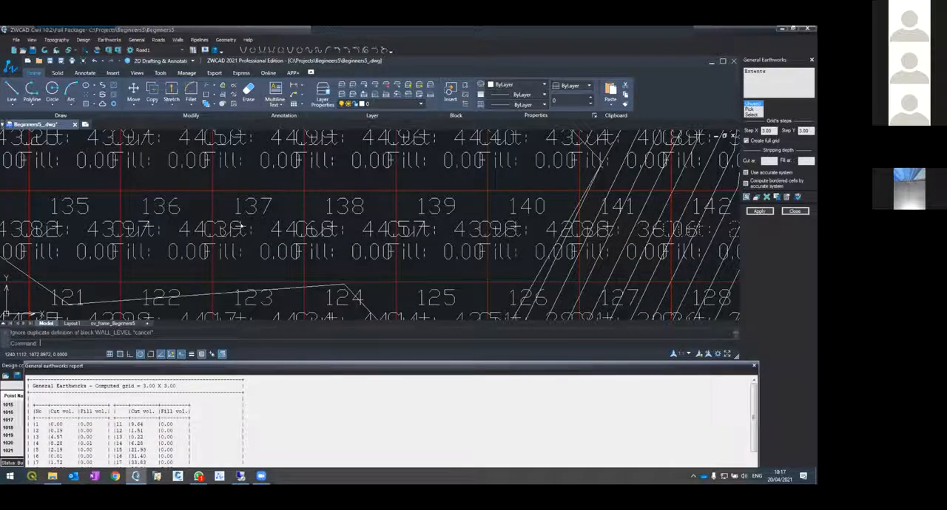
pyautogui.scroll(-4, 301, 232)
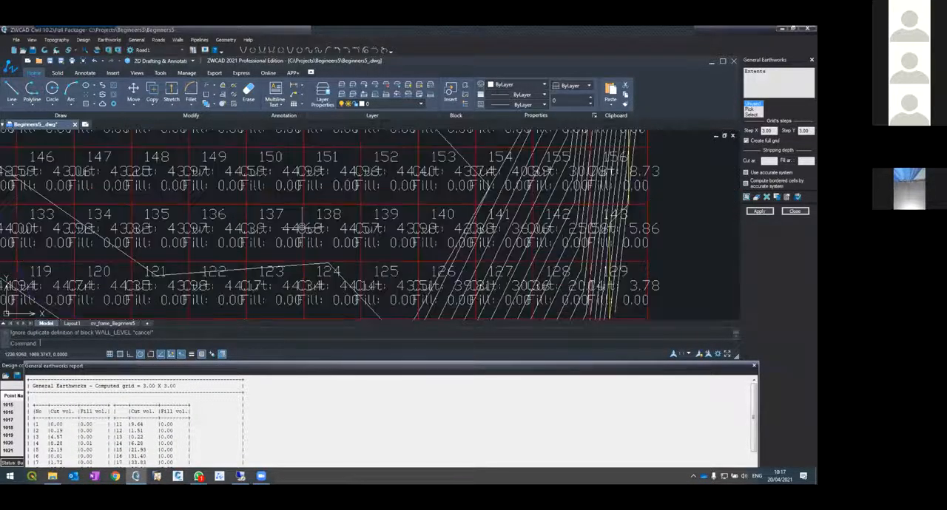
pyautogui.scroll(-6, 301, 231)
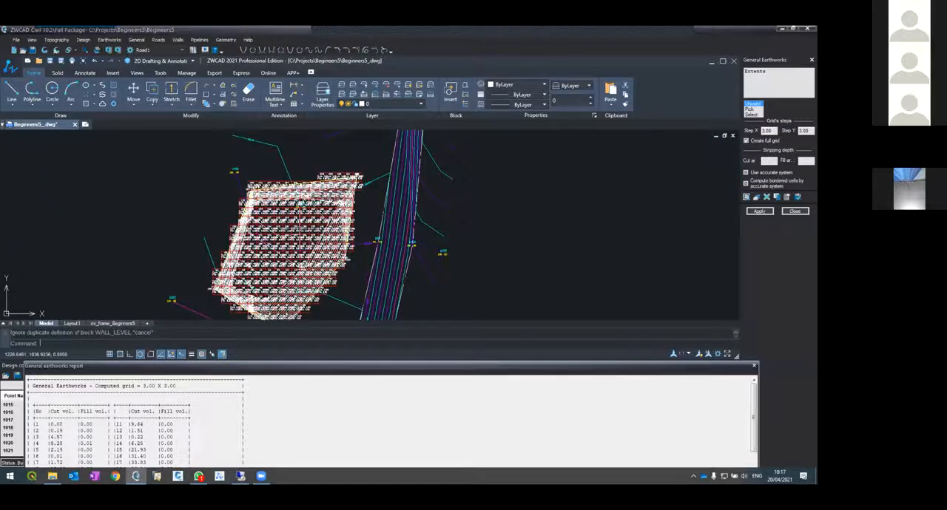
# Set the General scale to 1:150 in the earthworks options
pyautogui.scroll(4, 301, 230)
pyautogui.click(787, 197)
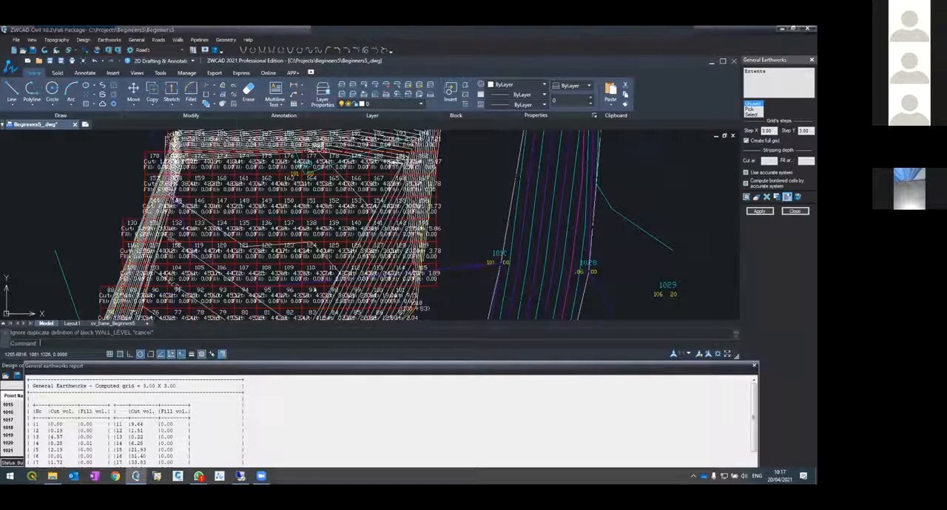
pyautogui.click(301, 171)
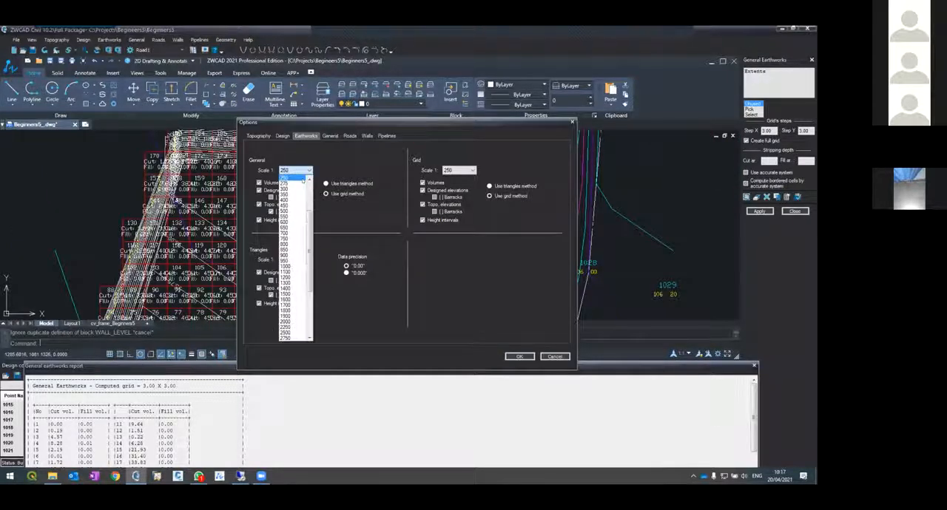
pyautogui.scroll(2, 294, 252)
pyautogui.scroll(1, 295, 222)
pyautogui.click(290, 177)
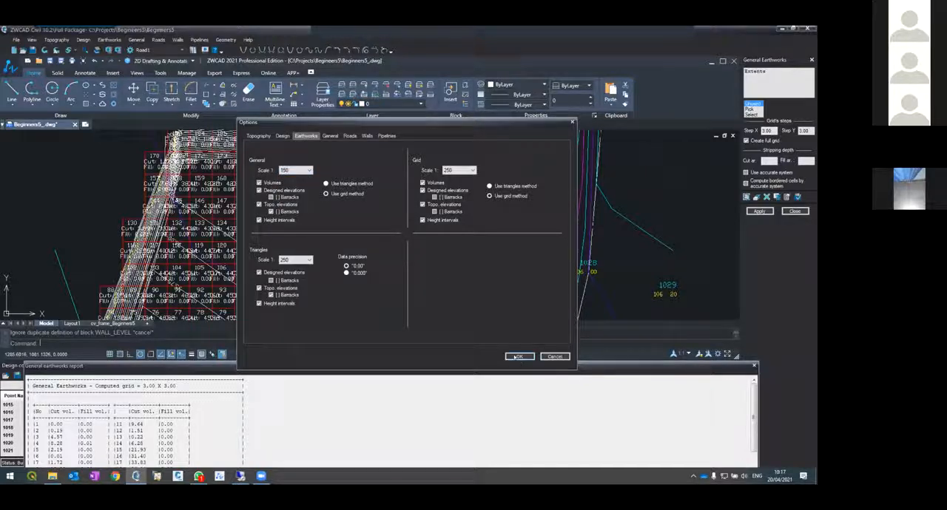
pyautogui.click(517, 356)
# Recompute General Earthworks on the 3.00 × 3.00 grid and move the new report below the drawing to inspect the cell labels
pyautogui.click(758, 213)
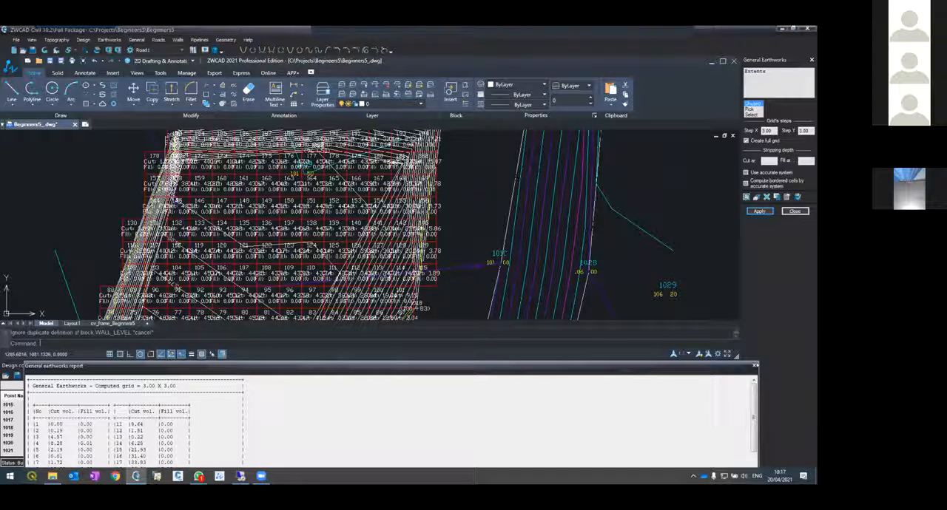
pyautogui.click(754, 365)
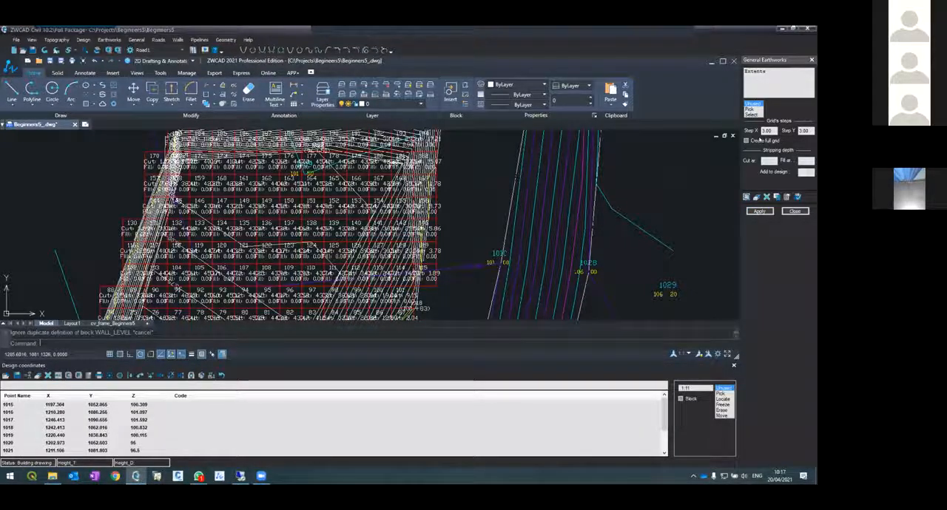
pyautogui.click(759, 212)
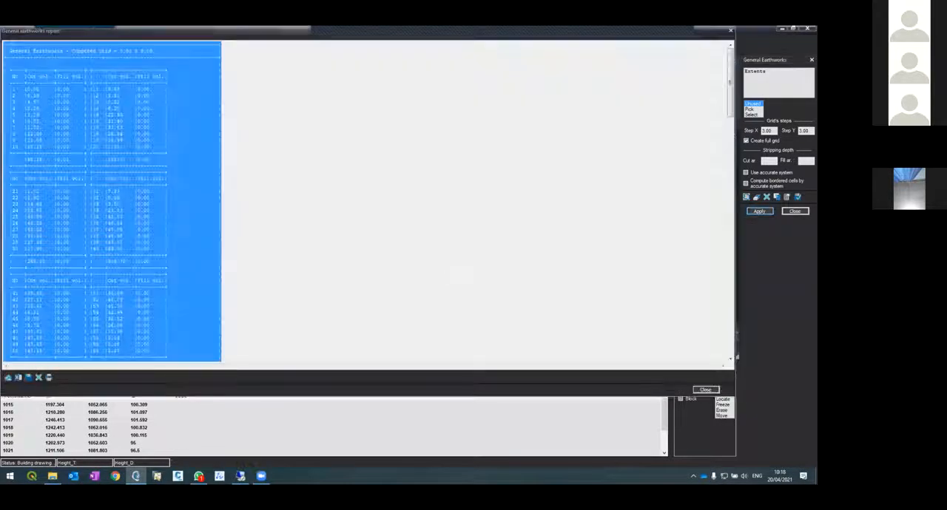
pyautogui.moveTo(512, 31); pyautogui.dragTo(514, 260)
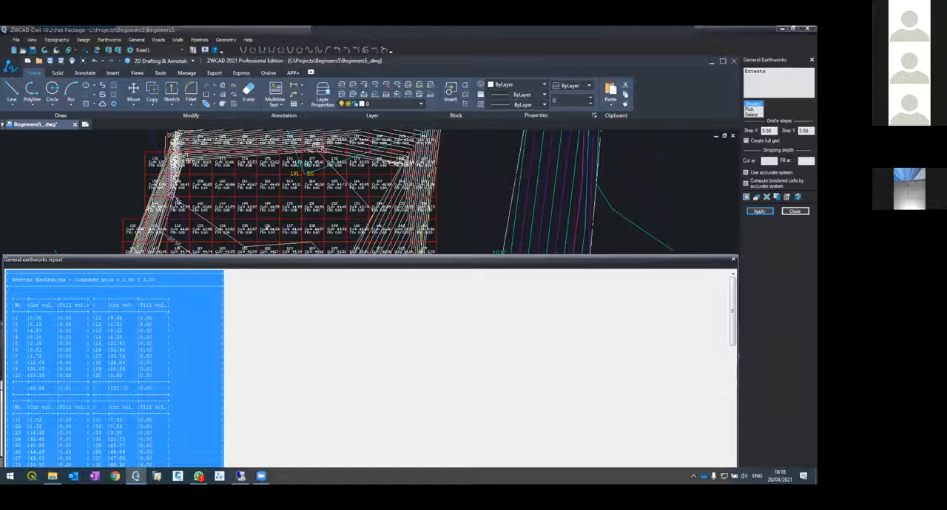
pyautogui.scroll(5, 285, 167)
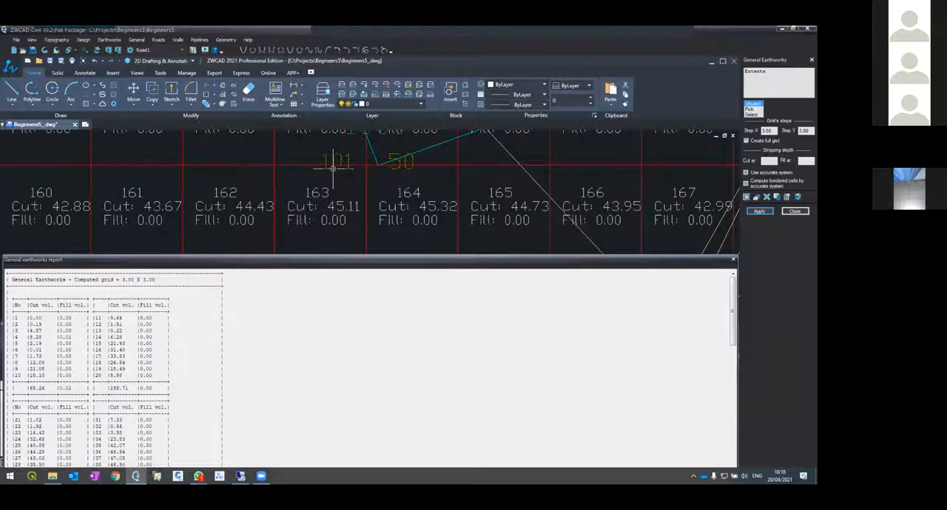
pyautogui.scroll(-5, 314, 180)
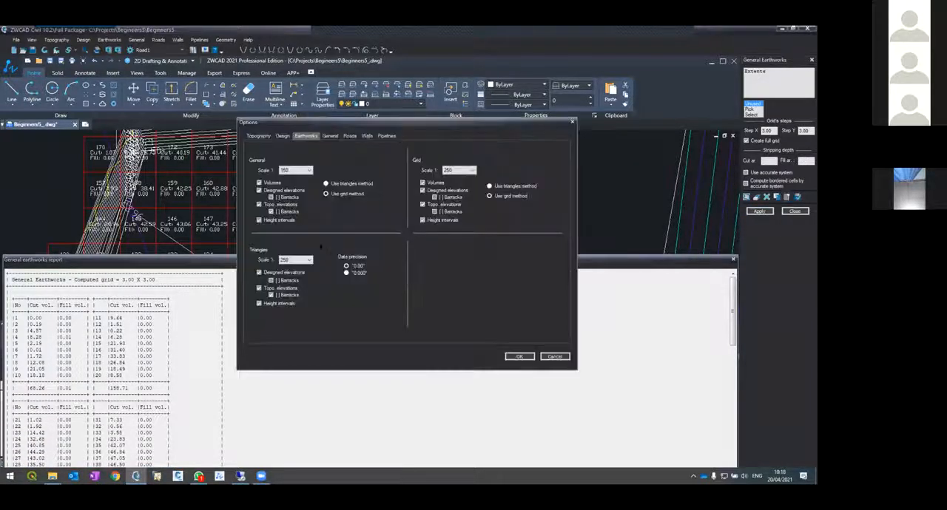
pyautogui.click(519, 357)
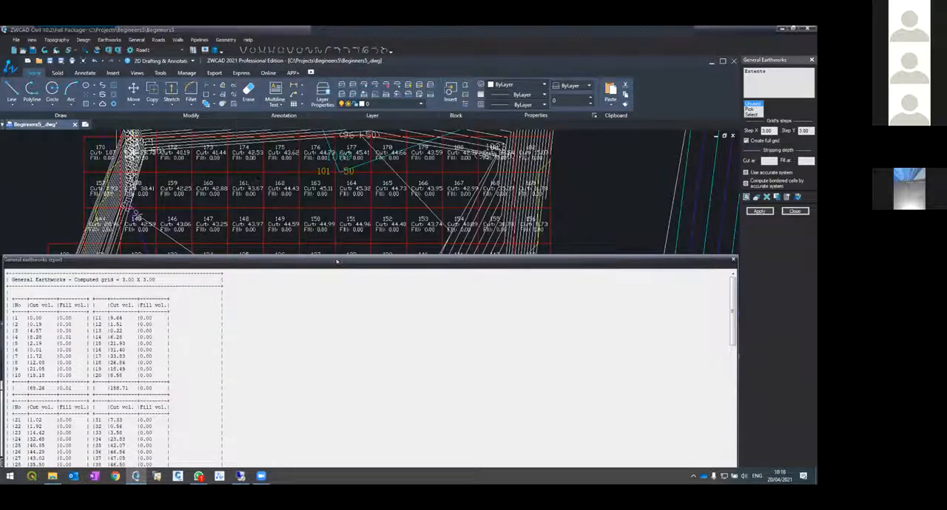
# Examine the cut volume of cell 161 and the total cut and fill volumes in the General Earthworks report
pyautogui.click(253, 262)
pyautogui.moveTo(254, 262); pyautogui.dragTo(281, 201)
pyautogui.scroll(-20, 443, 340)
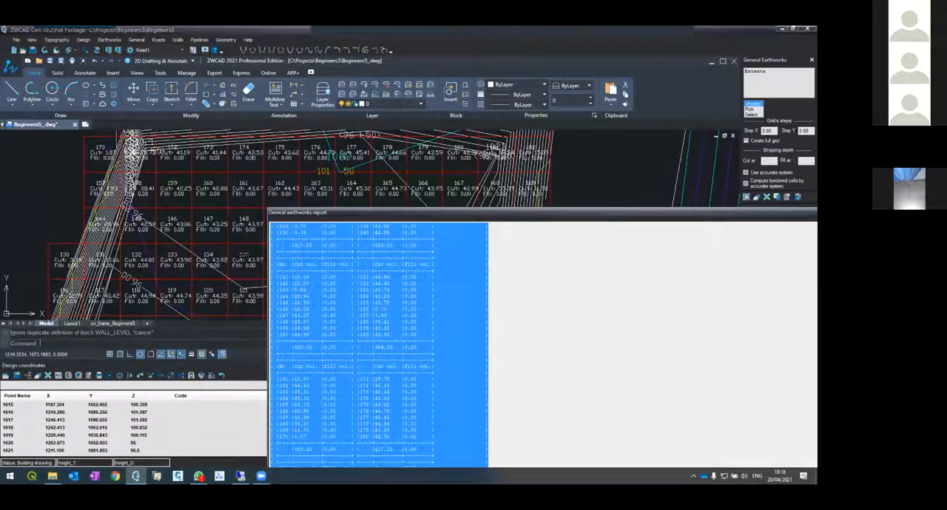
pyautogui.click(285, 391)
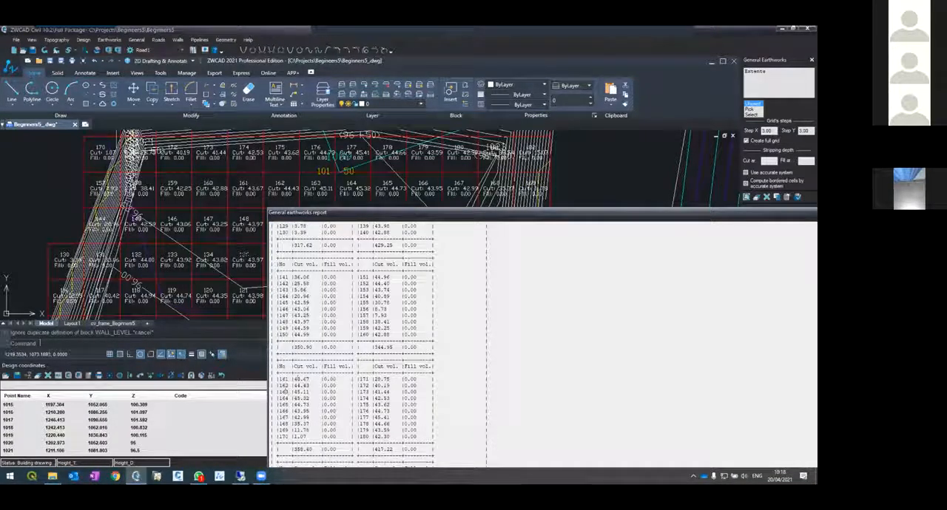
pyautogui.doubleClick(300, 379)
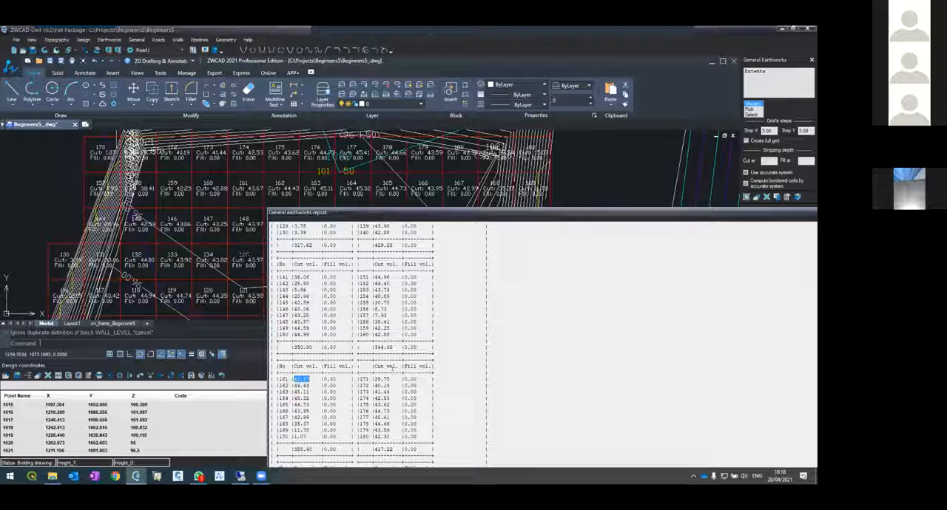
pyautogui.scroll(-15, 390, 367)
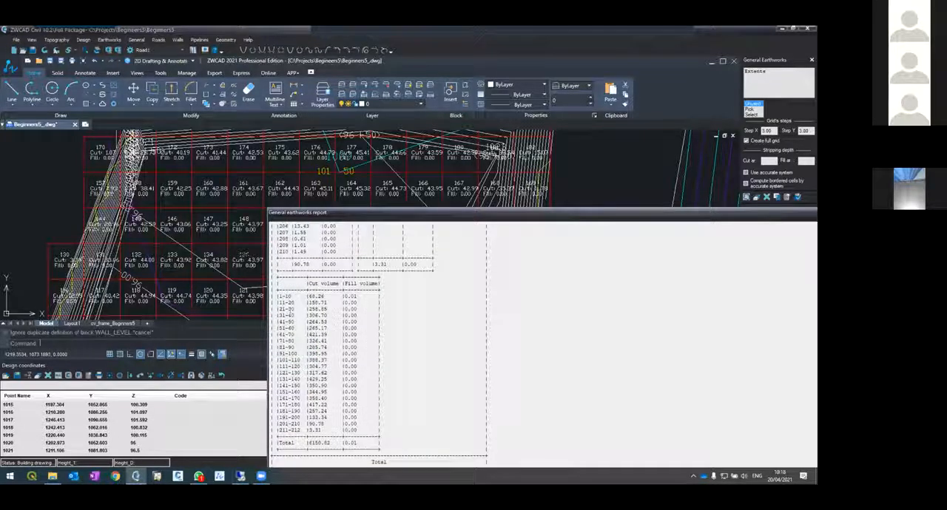
pyautogui.moveTo(312, 443); pyautogui.dragTo(327, 443)
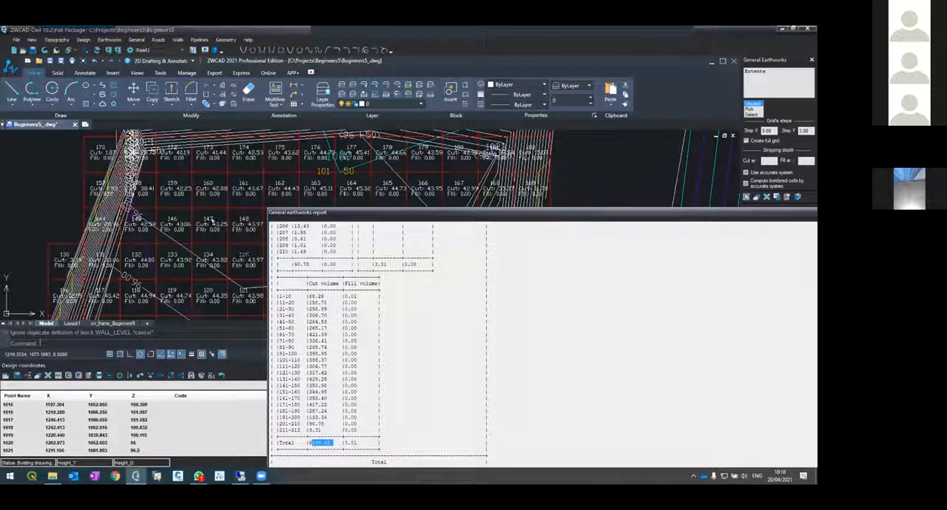
pyautogui.moveTo(372, 215); pyautogui.dragTo(147, 125)
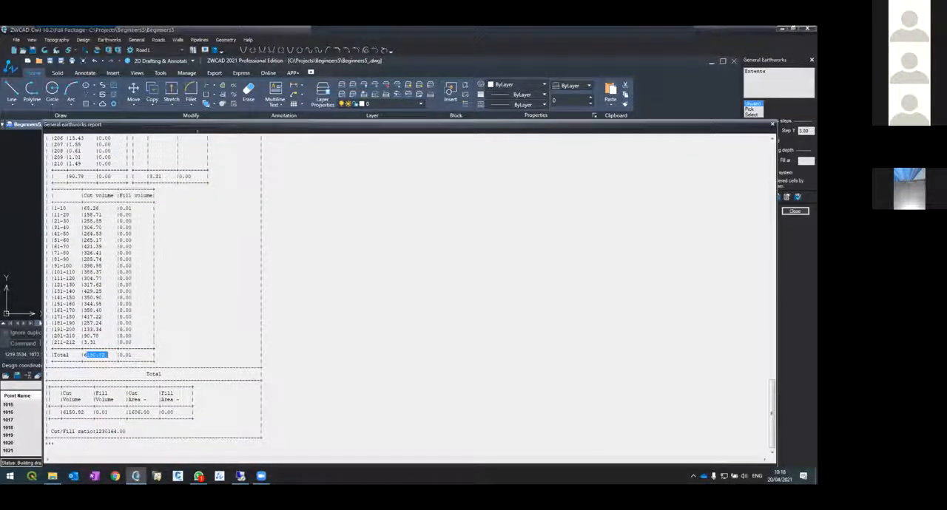
# Close the report and the General Earthworks tool, and bring the whole road and excavation pad into view
pyautogui.click(772, 123)
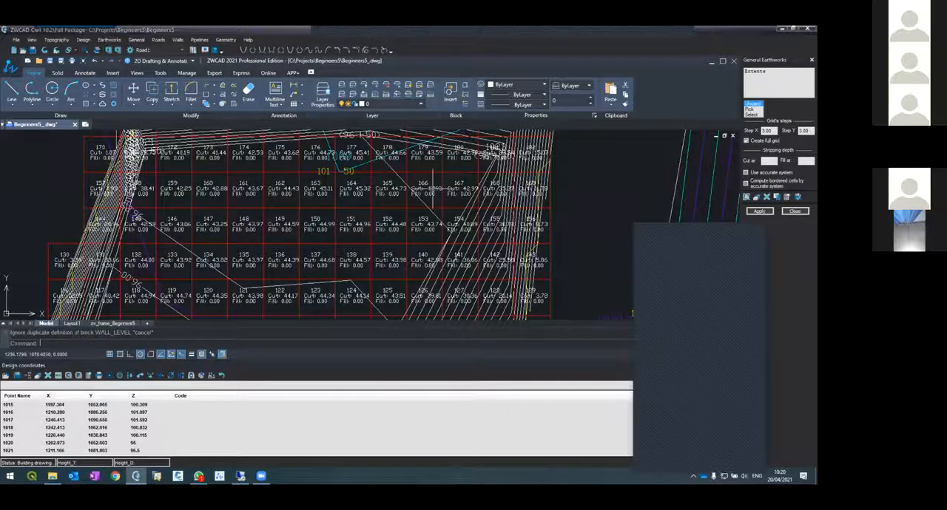
pyautogui.click(794, 212)
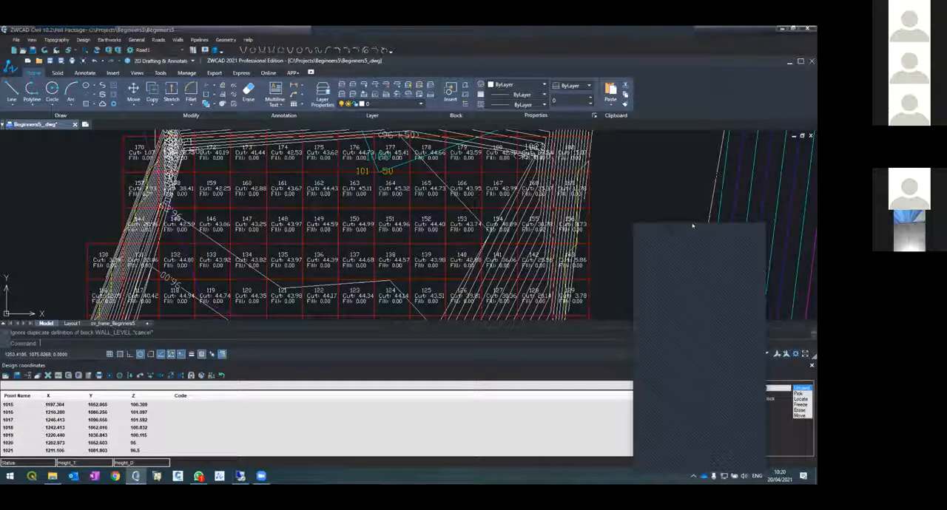
pyautogui.scroll(-10, 343, 249)
pyautogui.scroll(4, 327, 268)
pyautogui.scroll(-5, 328, 268)
pyautogui.scroll(3, 328, 265)
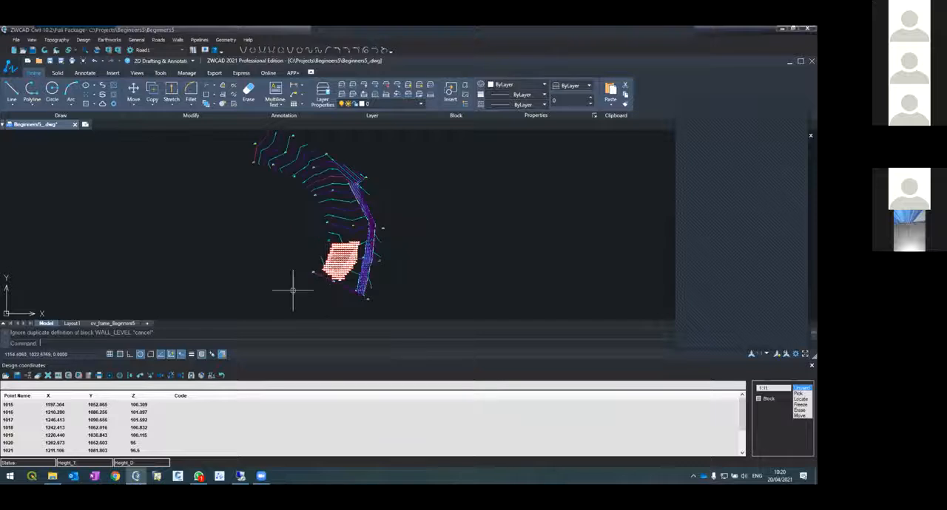
pyautogui.click(198, 476)
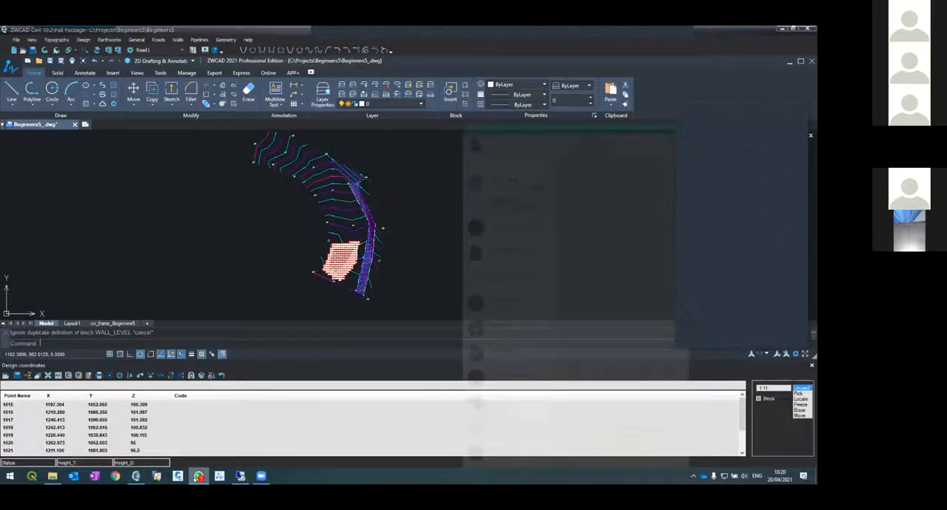
pyautogui.click(198, 476)
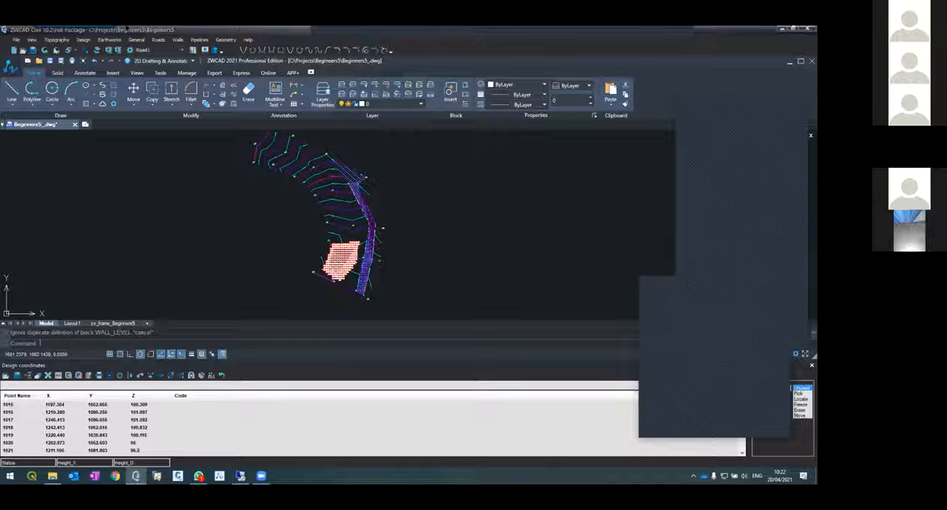
# Start a new project and save the changes to the Beginners5 project
pyautogui.click(15, 40)
pyautogui.click(34, 48)
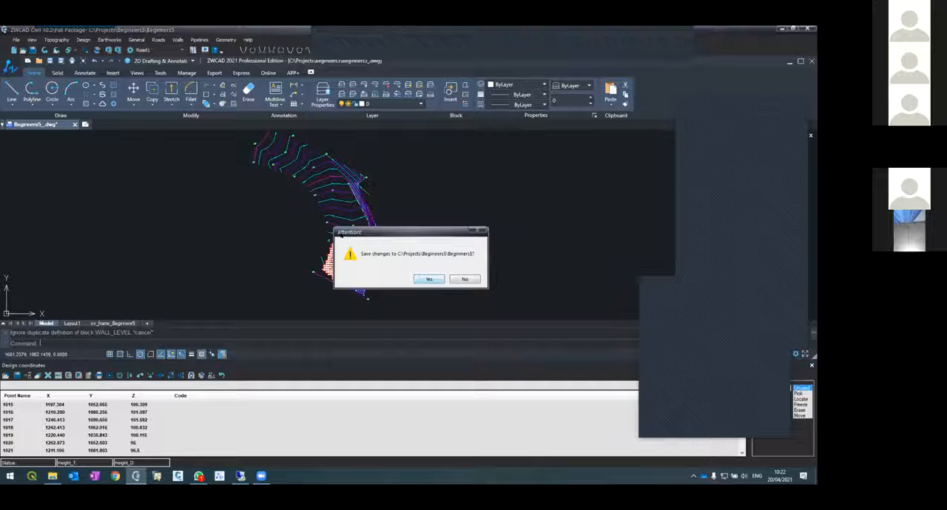
pyautogui.click(423, 279)
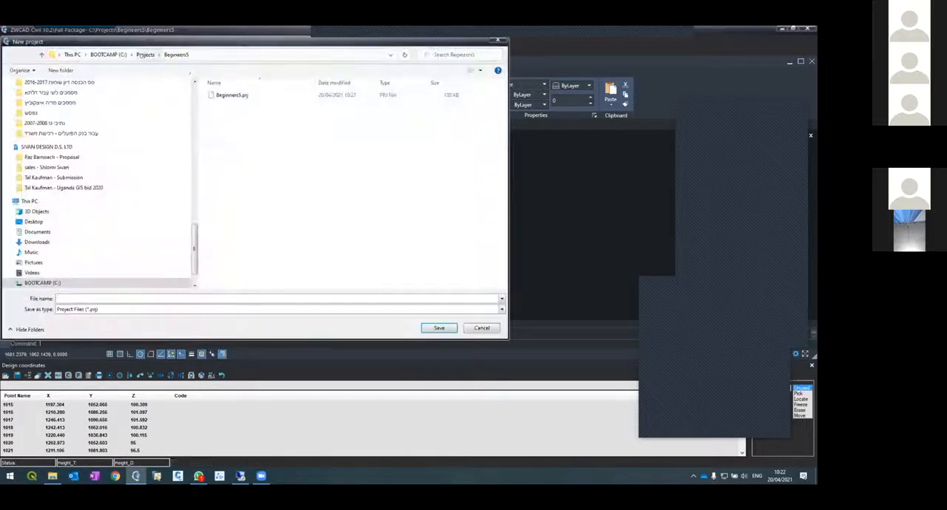
# Create a Roads Design 1 folder in C:\Projects and save the new project in it as Roads Design 1
pyautogui.click(148, 54)
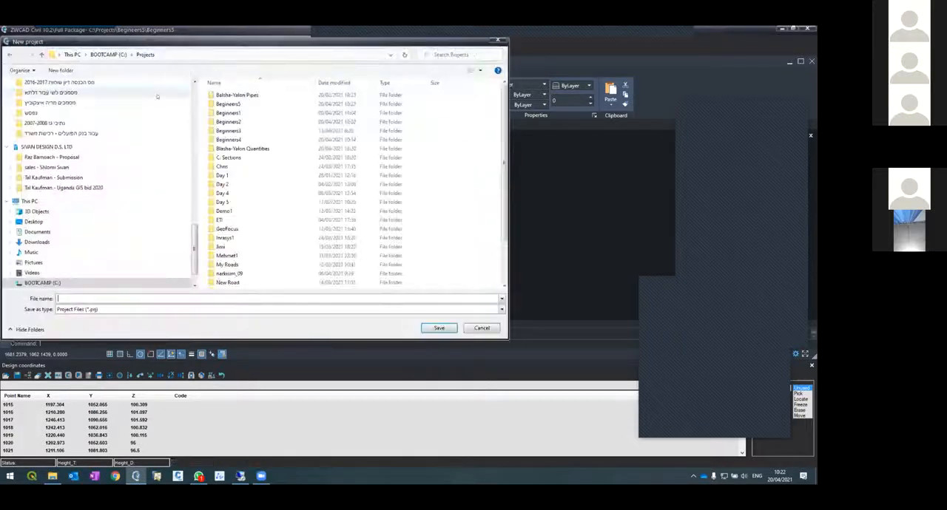
pyautogui.click(60, 70)
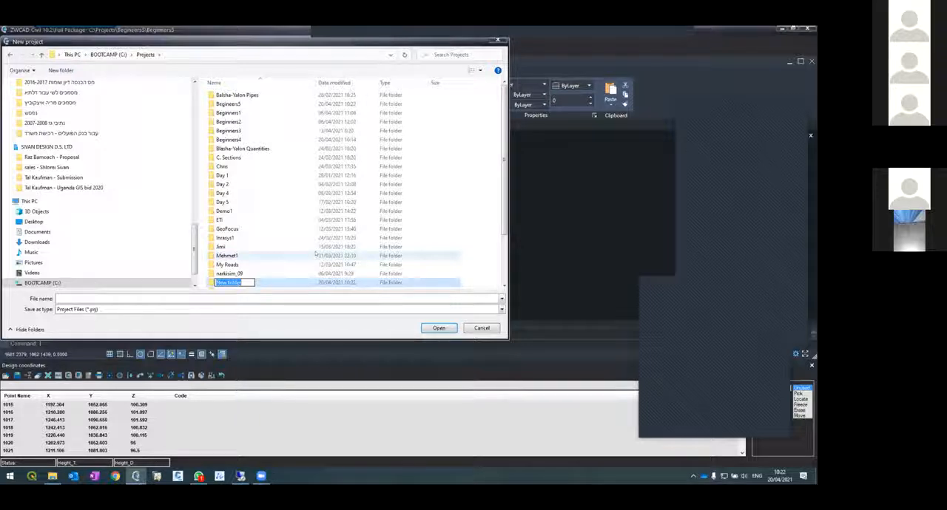
pyautogui.write('Roads De')
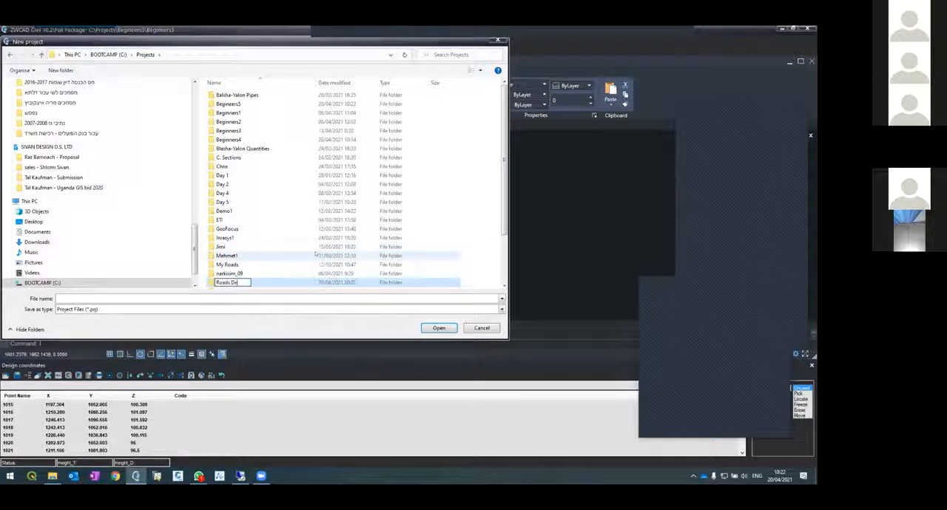
pyautogui.write('sign 1')
pyautogui.press('Return')
pyautogui.press('Return')
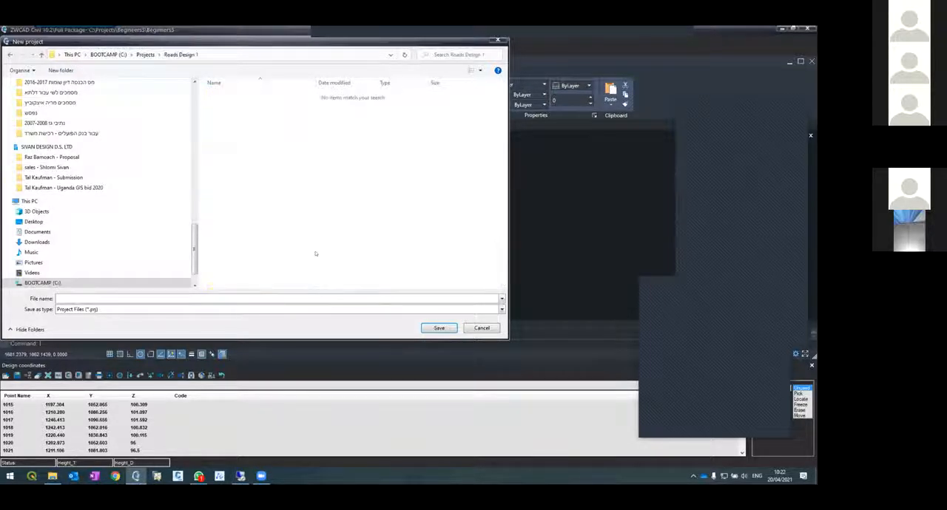
pyautogui.write('Roads Design 1')
pyautogui.press('Return')
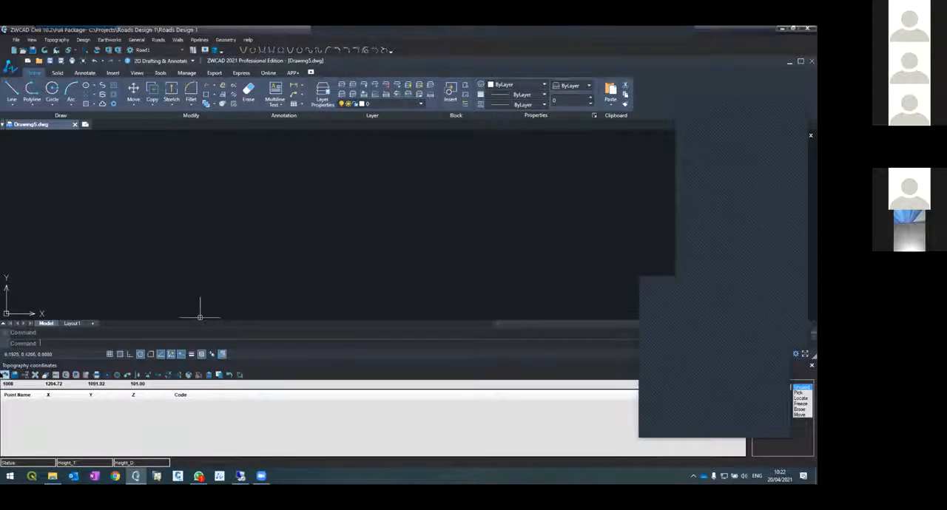
# Start loading topography coordinates from a text file and browse to the Samples folder in Documents\ZWCAD Civil 10.2
pyautogui.click(5, 376)
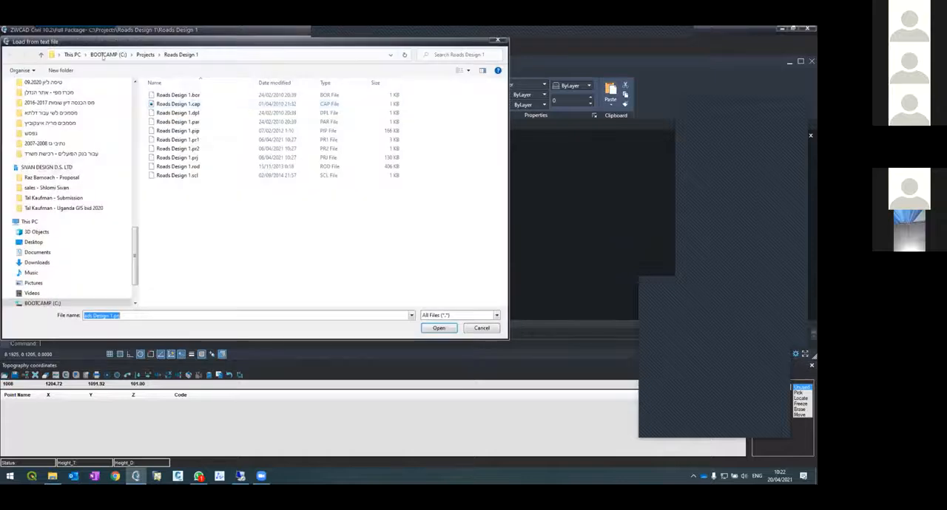
pyautogui.click(37, 254)
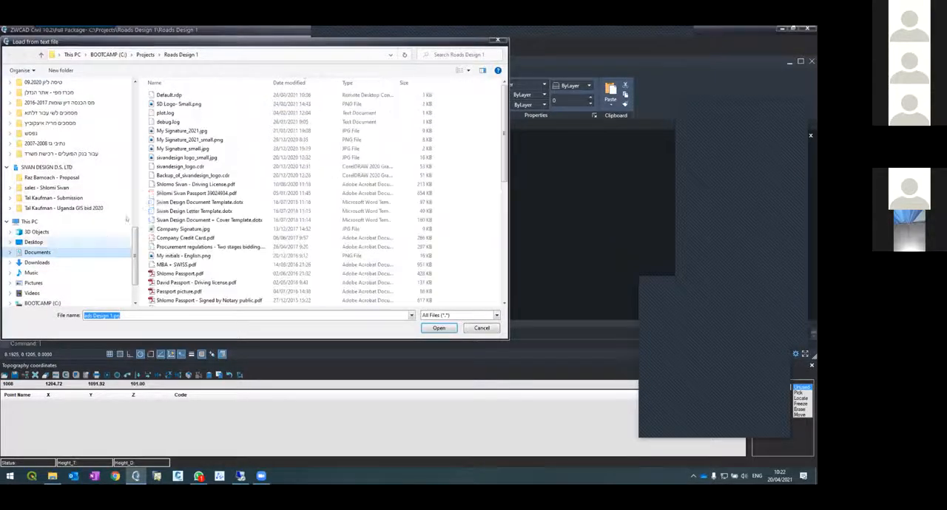
pyautogui.scroll(-5, 170, 226)
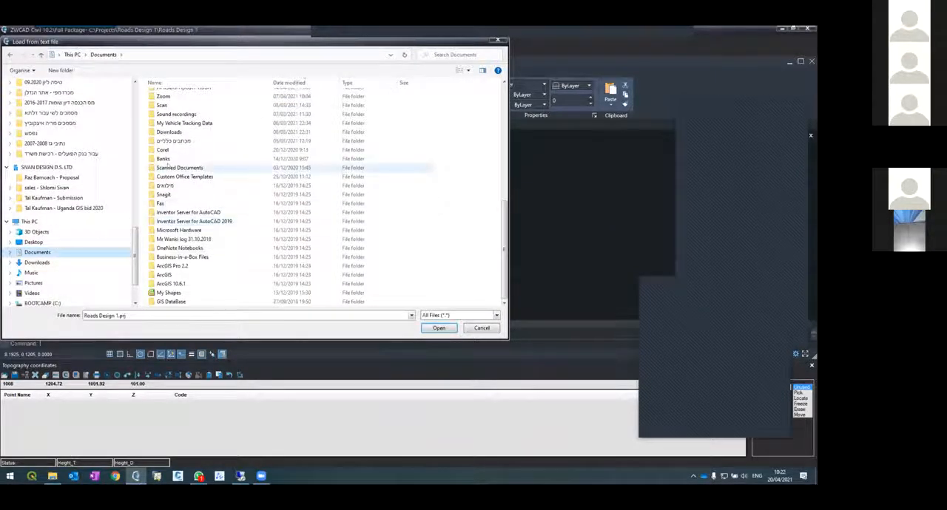
pyautogui.doubleClick(168, 140)
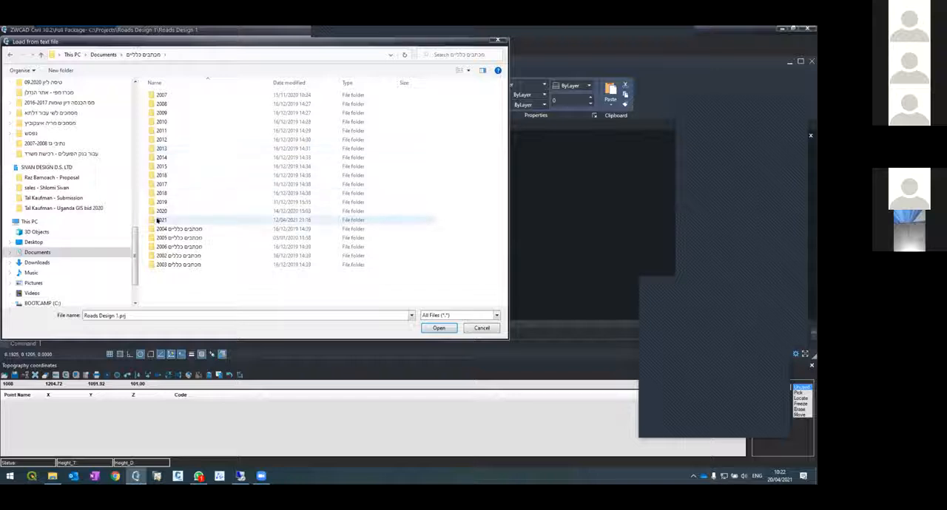
pyautogui.click(103, 54)
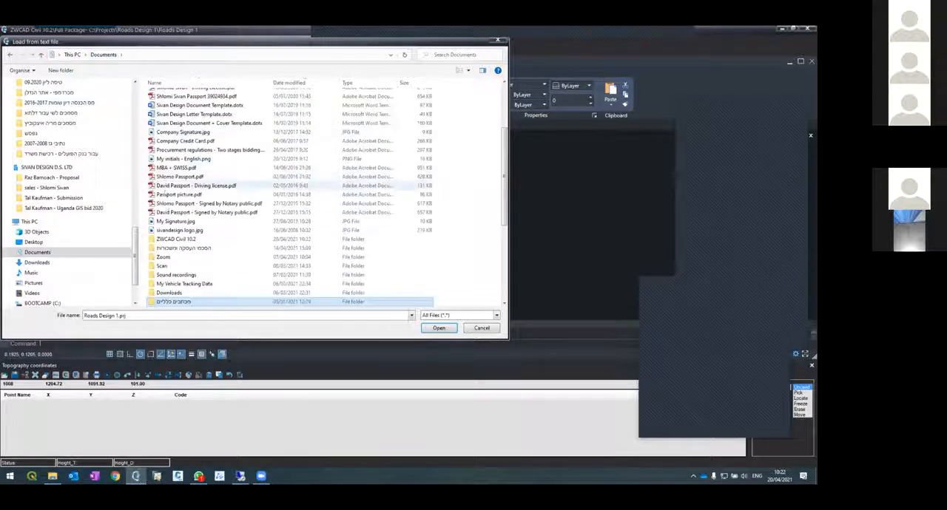
pyautogui.doubleClick(167, 240)
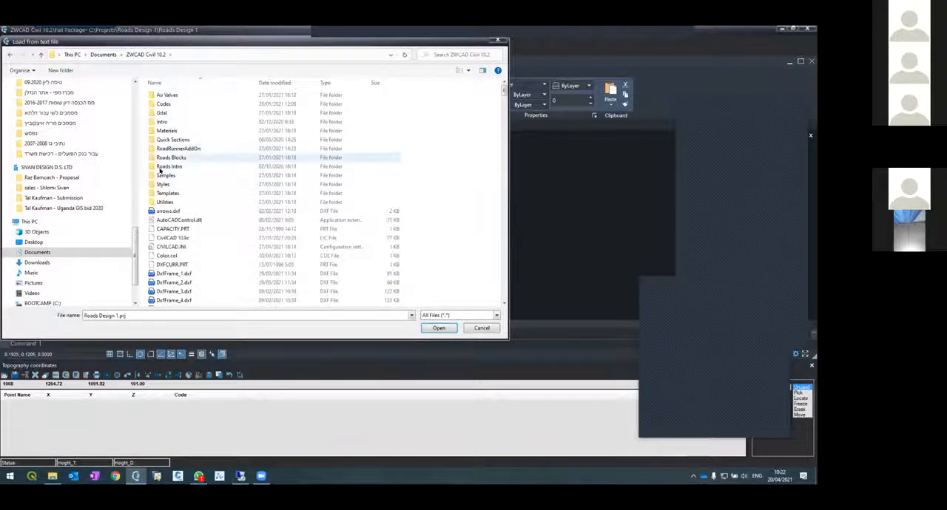
pyautogui.doubleClick(158, 176)
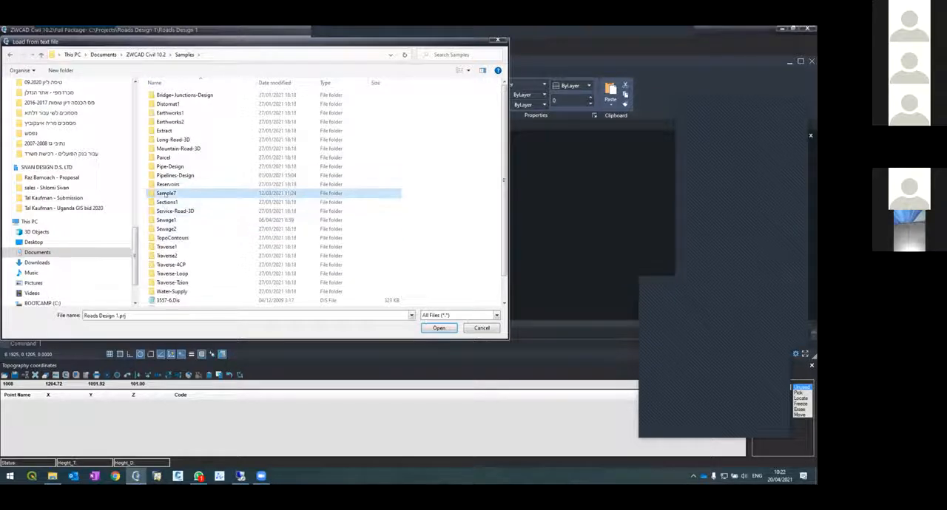
# Load the topography coordinates from the Sample7.tco file in the Sample7 folder
pyautogui.doubleClick(165, 193)
pyautogui.click(170, 212)
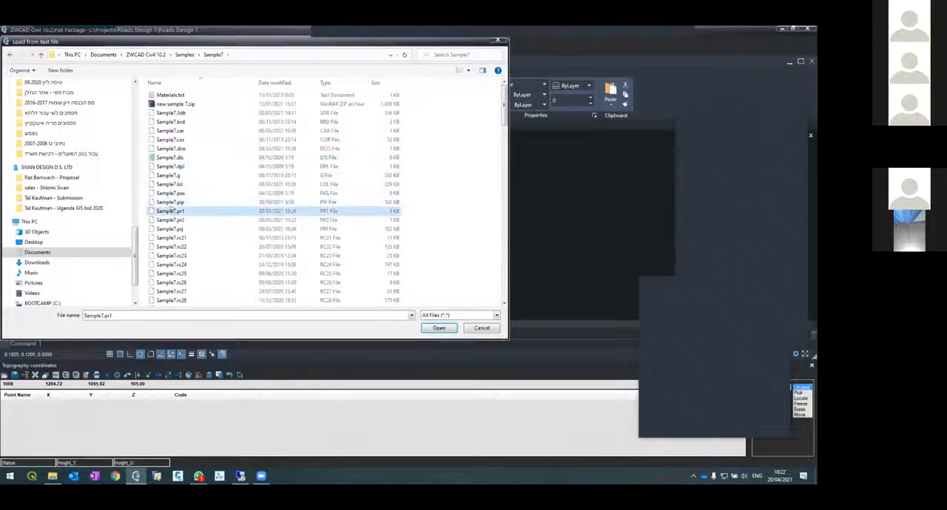
pyautogui.scroll(-10, 173, 196)
pyautogui.scroll(-3, 173, 191)
pyautogui.click(136, 316)
pyautogui.click(172, 315)
pyautogui.press('BackSpace')
pyautogui.press('BackSpace')
pyautogui.press('BackSpace')
pyautogui.write('tco')
pyautogui.press('Return')
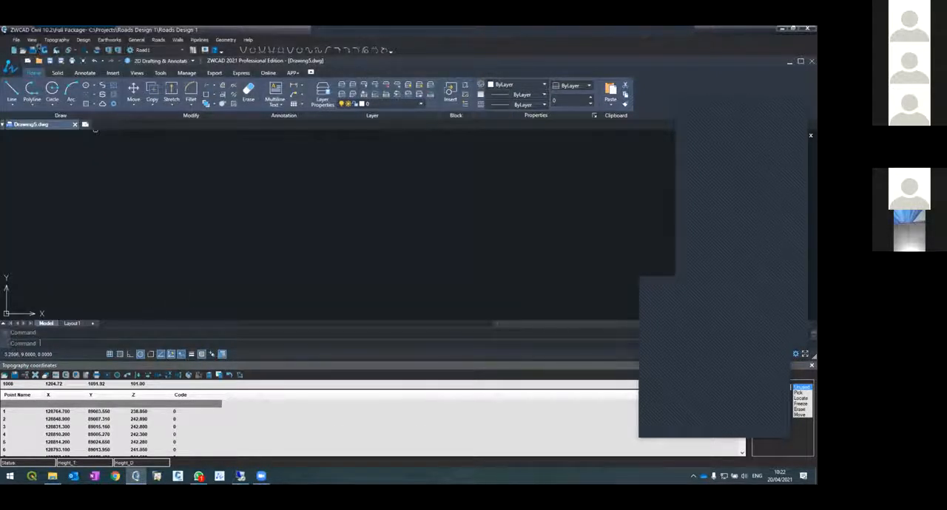
# Draw the loaded topography points and generate topography contours at an interval of 0.25
pyautogui.click(44, 50)
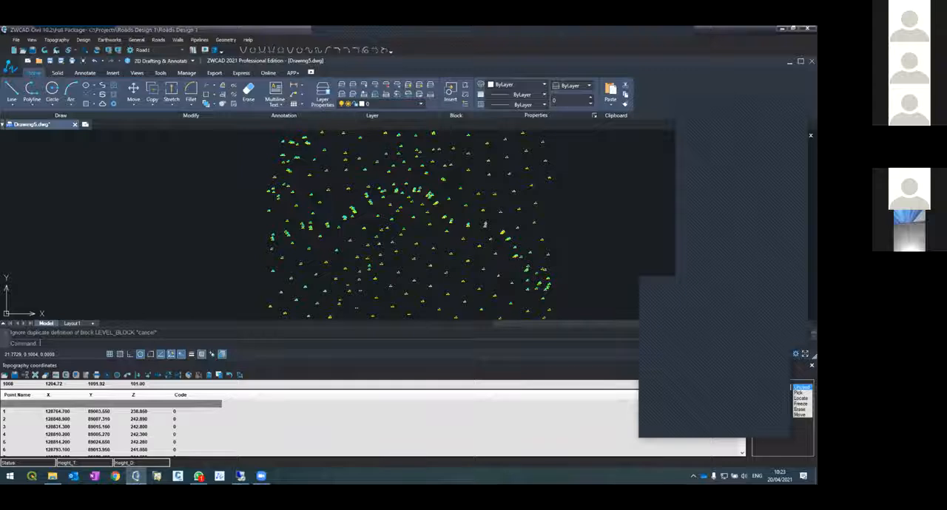
pyautogui.click(57, 39)
pyautogui.click(63, 58)
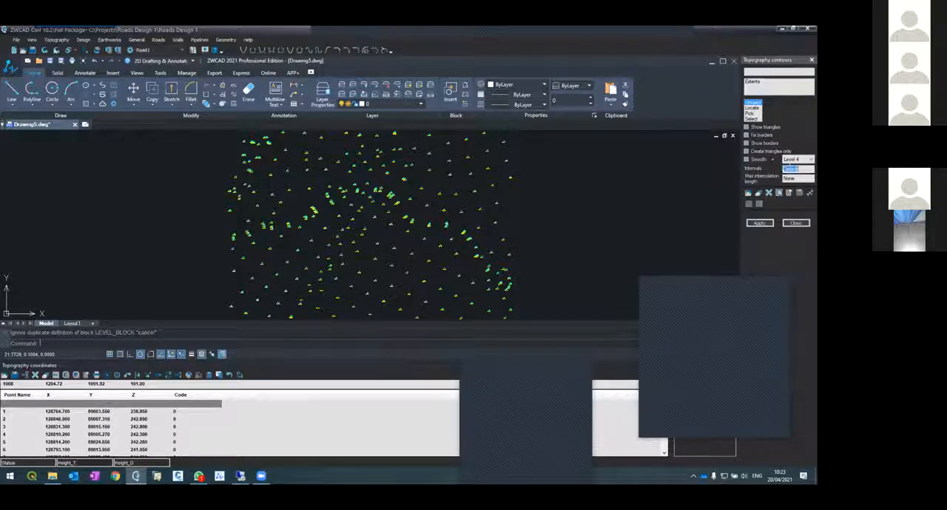
pyautogui.write('0.25')
pyautogui.click(763, 222)
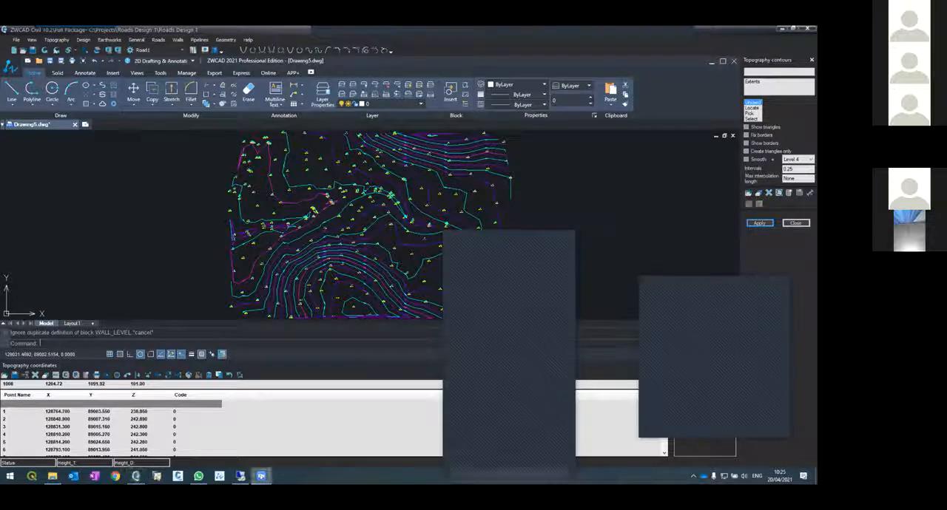
pyautogui.rightClick(261, 476)
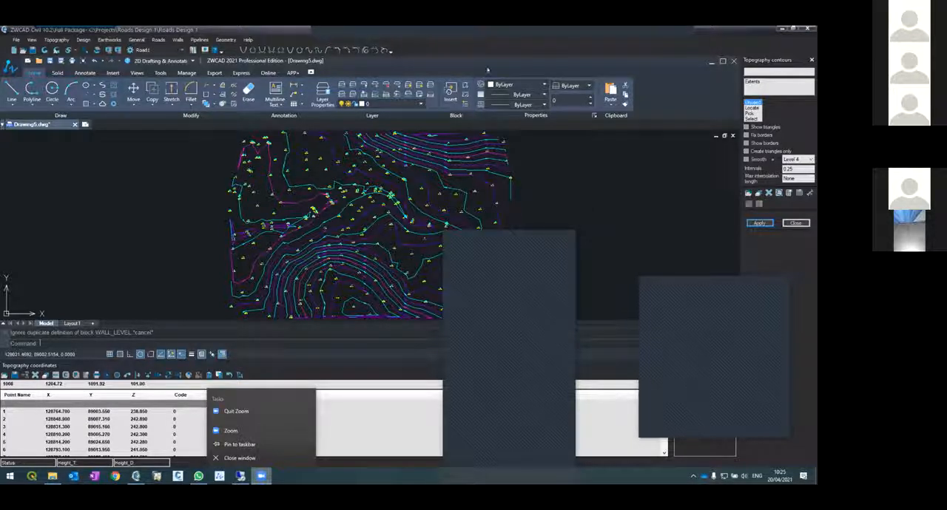
pyautogui.moveTo(497, 32); pyautogui.dragTo(442, 131)
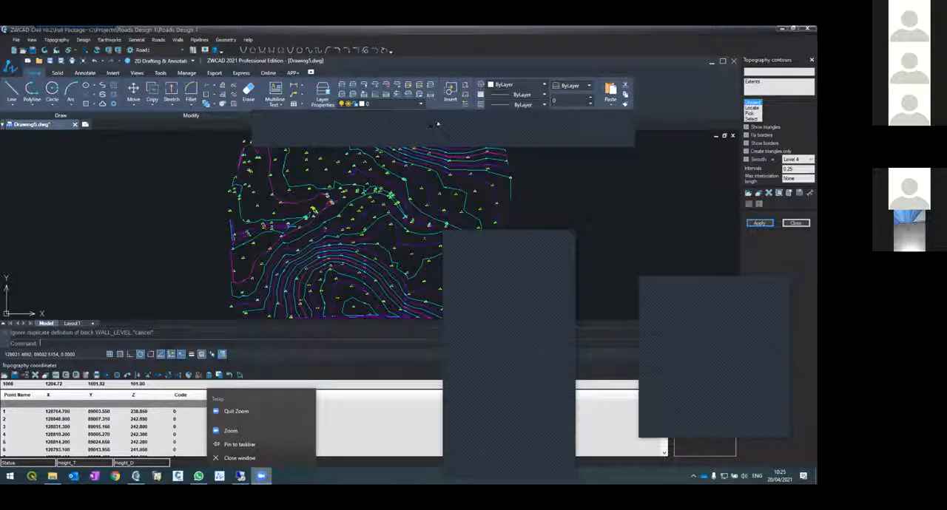
pyautogui.click(437, 125)
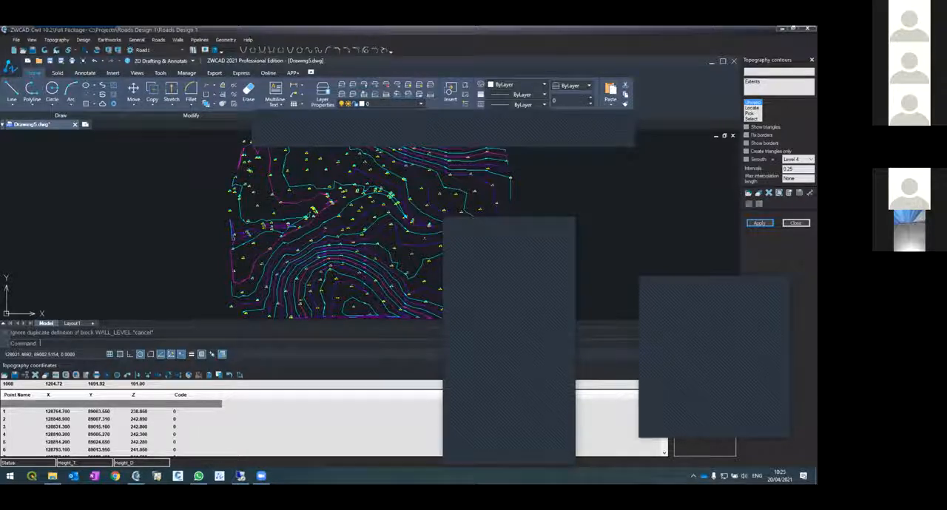
pyautogui.click(781, 29)
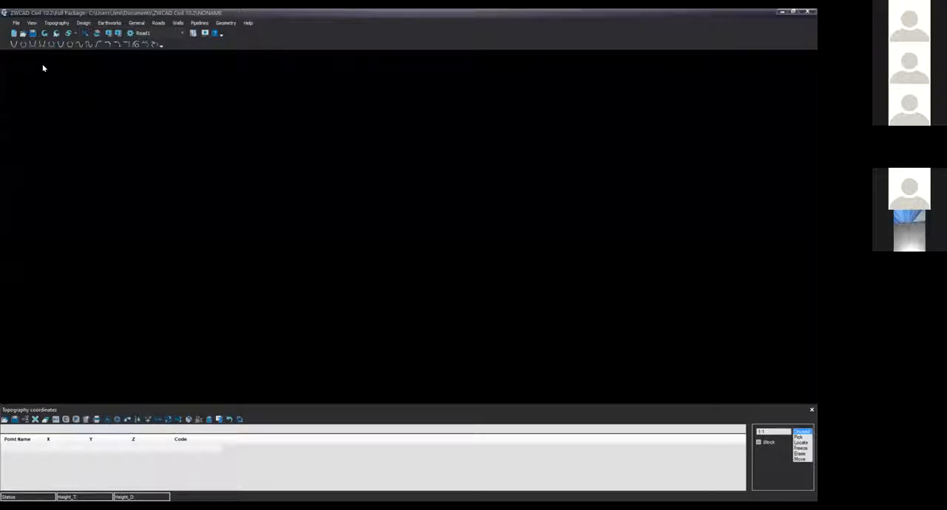
# Open the prototype project without saving the changes to the NONAME project
pyautogui.click(17, 24)
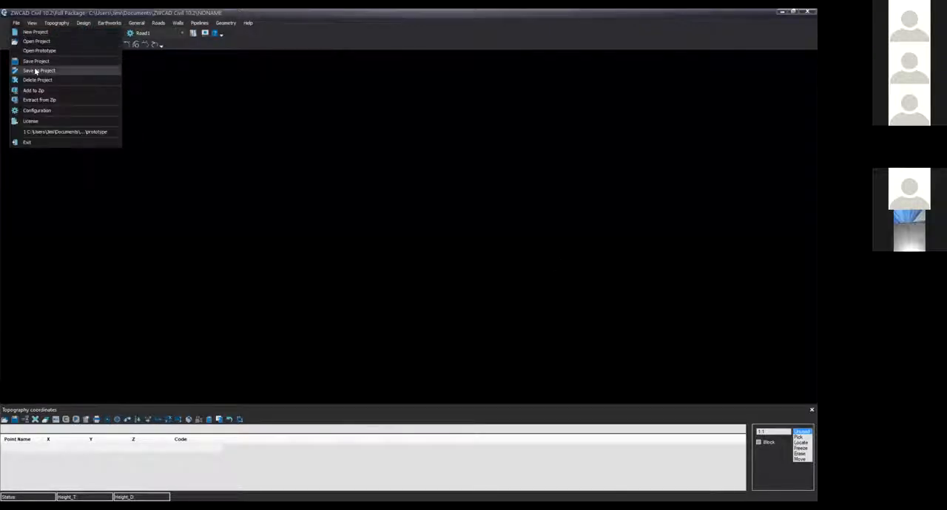
pyautogui.click(55, 51)
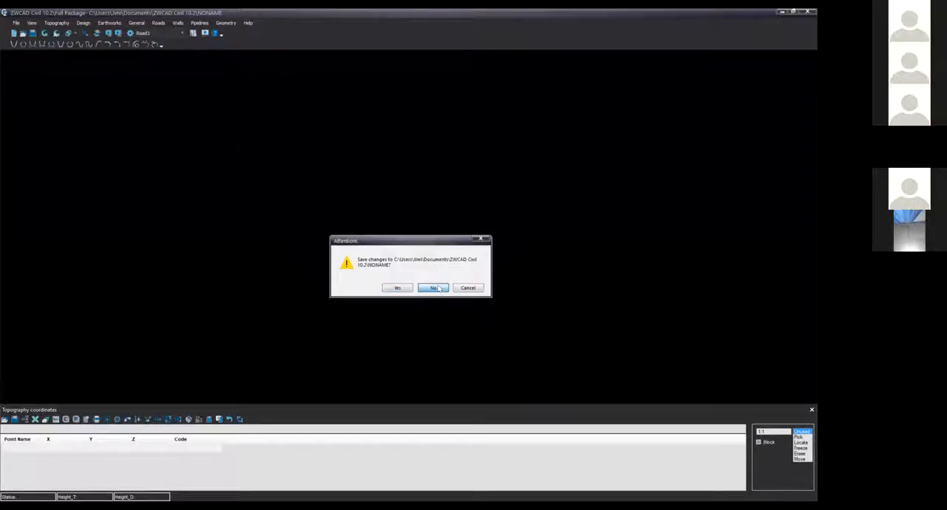
pyautogui.click(436, 288)
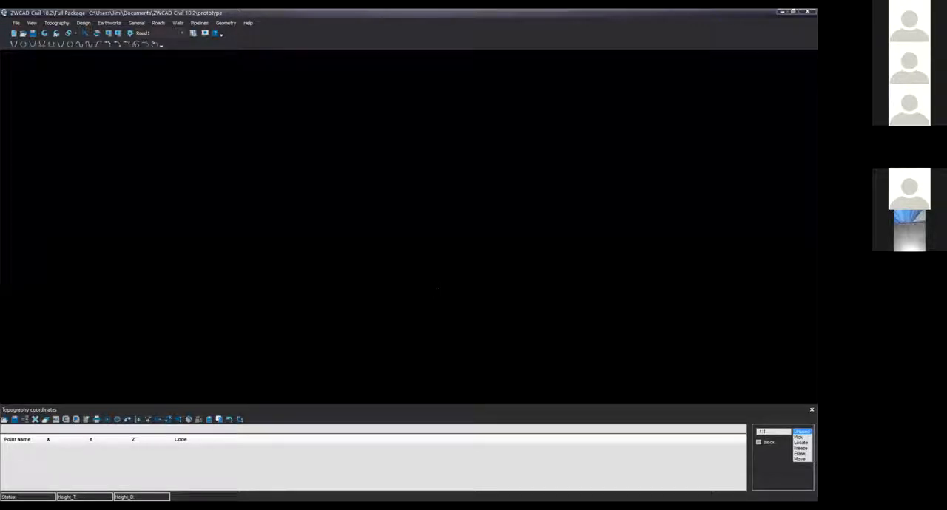
# Check the auto-launch drawing environment in the general configuration settings, cancel the configuration, and exit the program
pyautogui.click(17, 23)
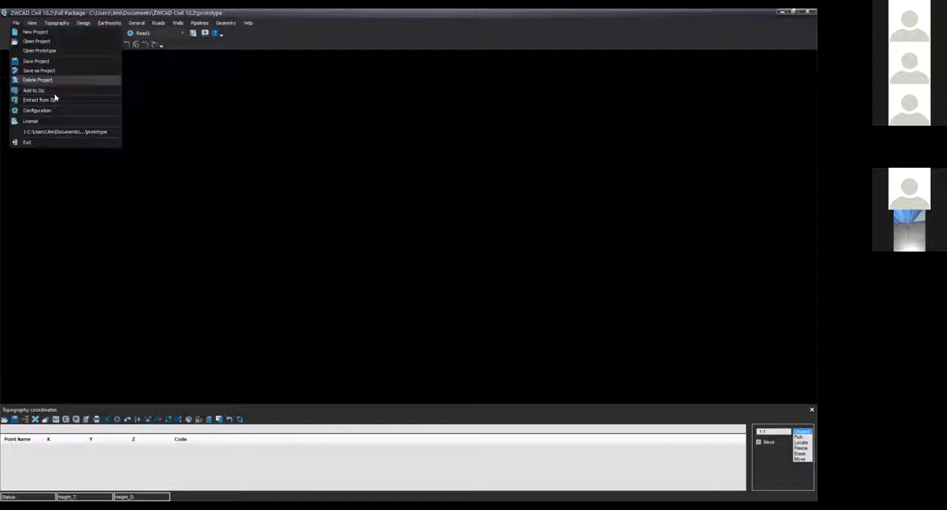
pyautogui.click(50, 111)
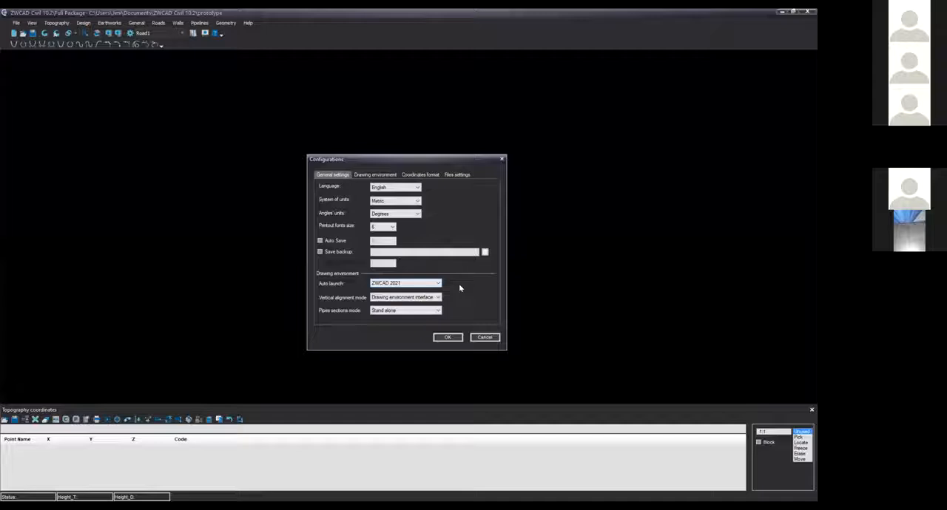
pyautogui.click(484, 337)
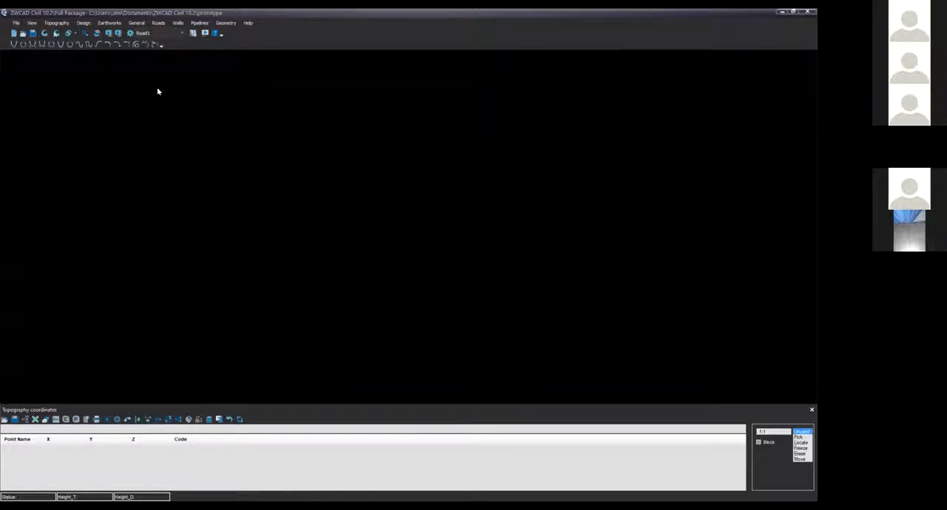
pyautogui.click(15, 23)
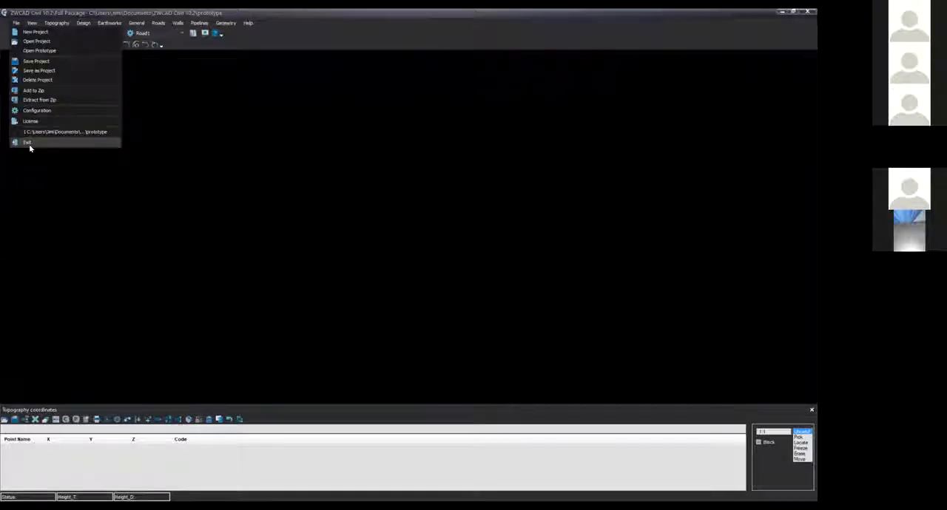
pyautogui.click(27, 142)
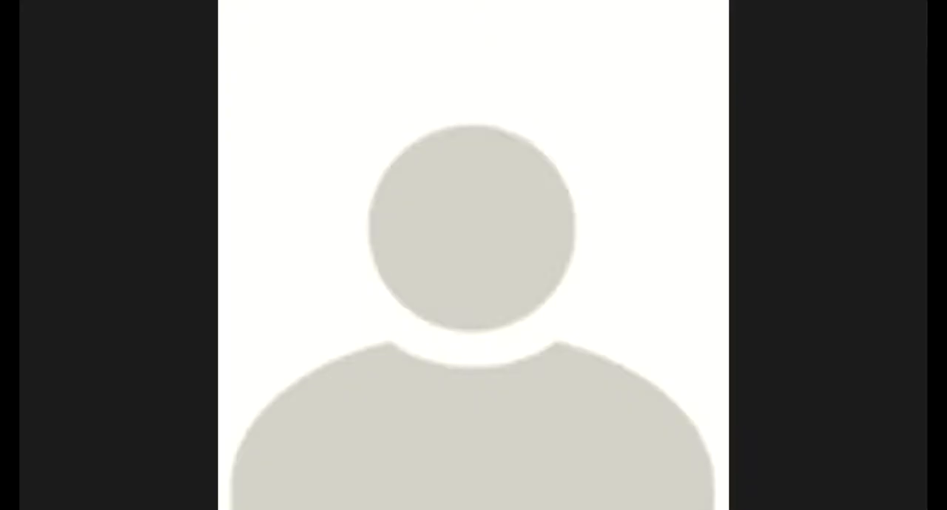
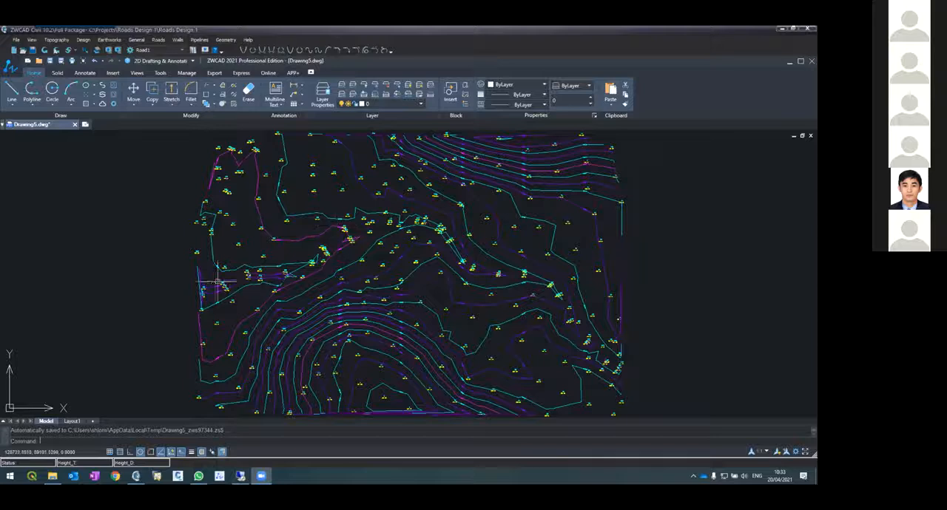
# Create a new layer named MYCL in the drawing
pyautogui.scroll(3, 252, 239)
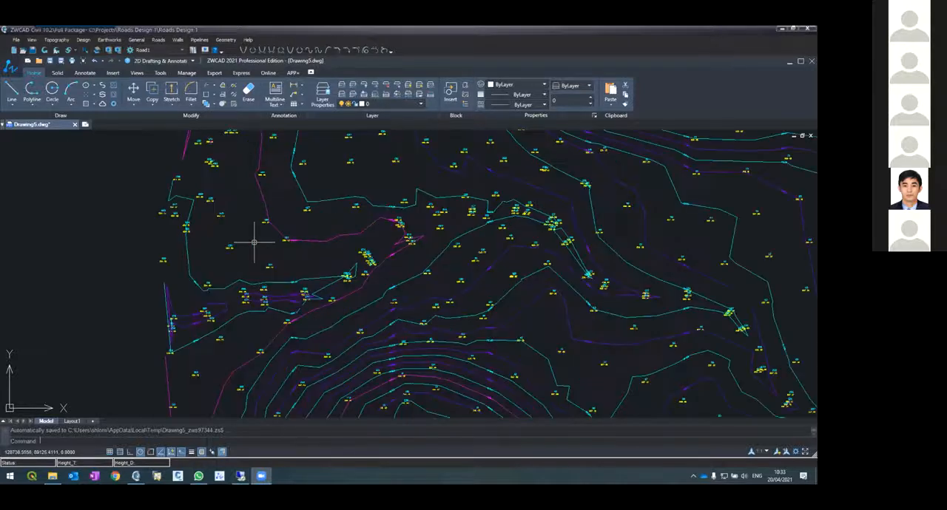
pyautogui.scroll(-3, 256, 263)
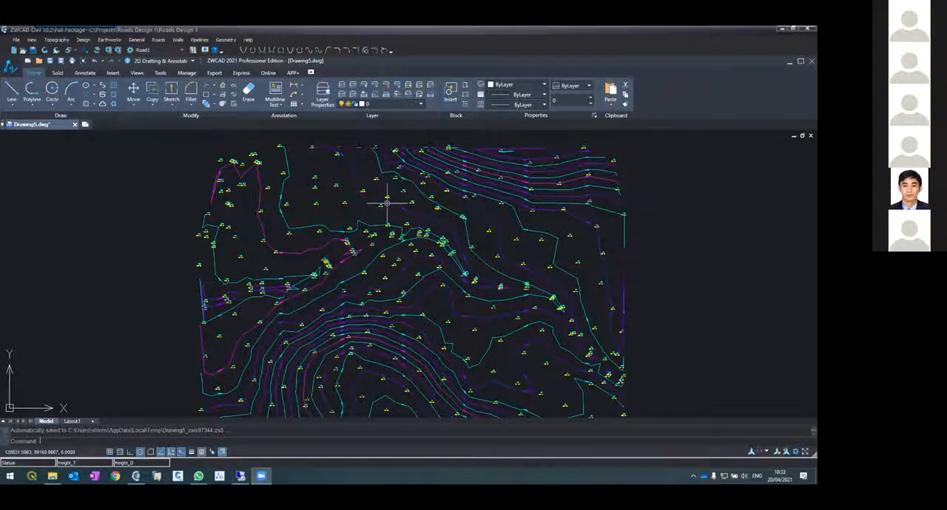
pyautogui.write('layer')
pyautogui.press('Return')
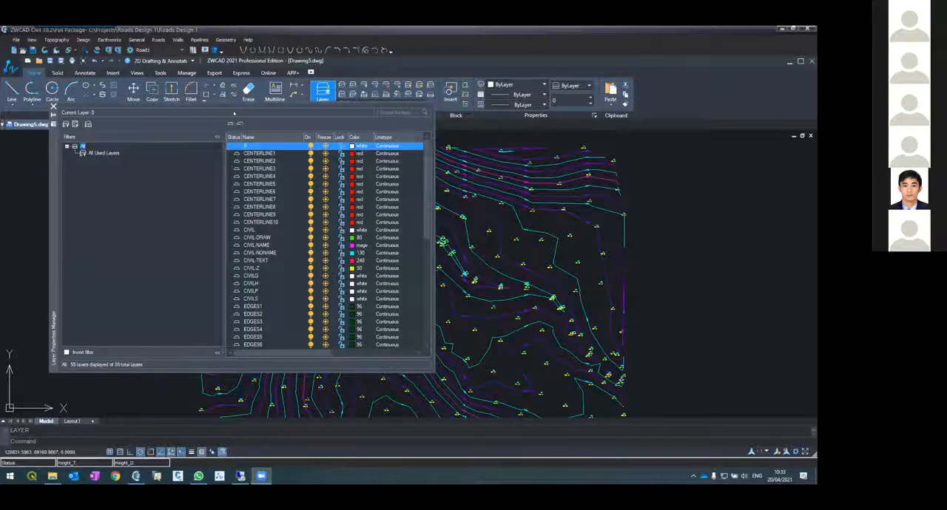
pyautogui.click(230, 123)
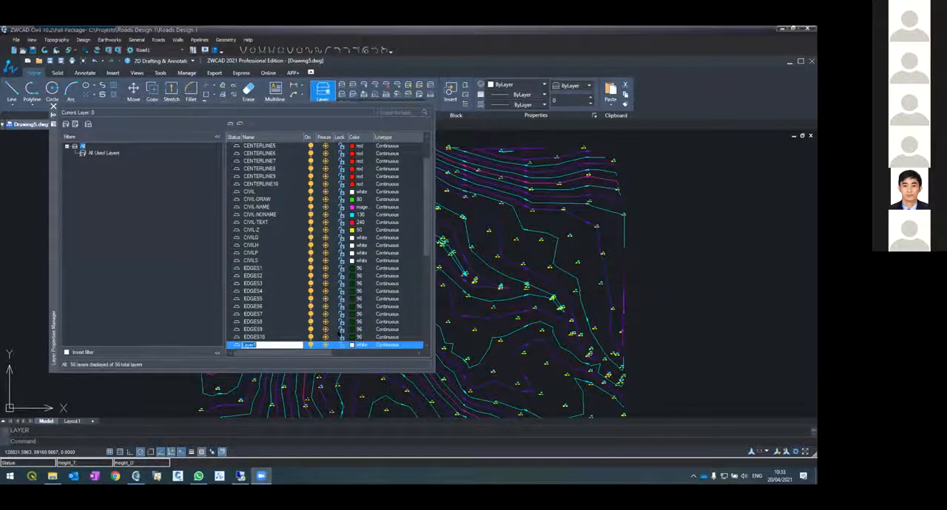
pyautogui.write('MYCL')
pyautogui.press('Return')
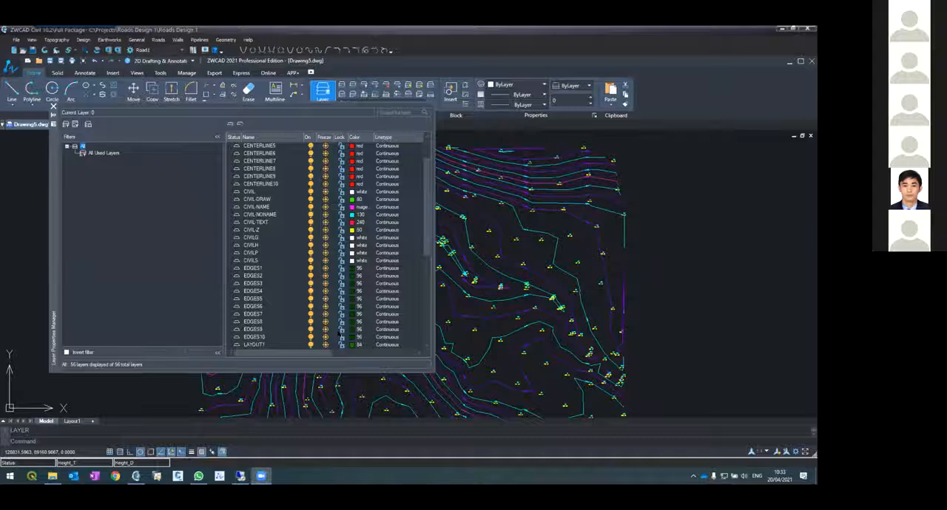
pyautogui.scroll(2, 300, 274)
pyautogui.scroll(-8, 300, 274)
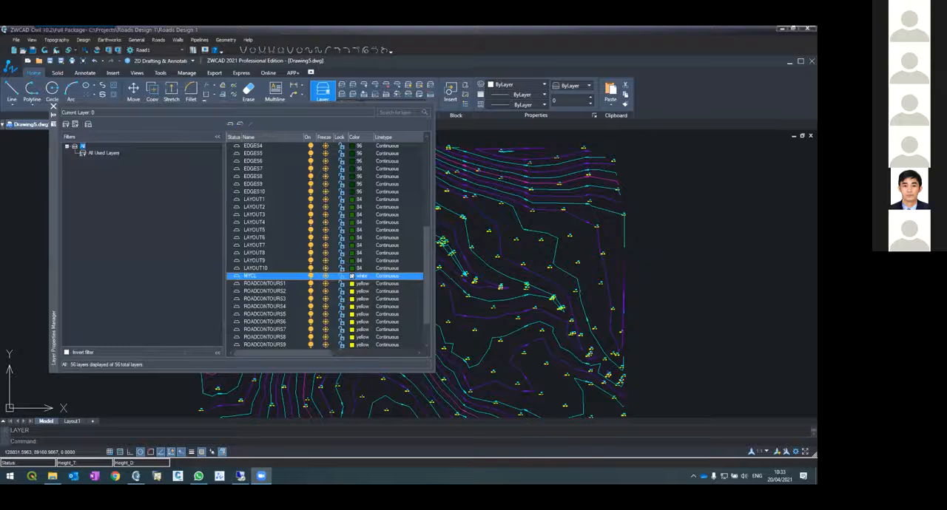
# Set the MYCL layer's colour to red and make it the current layer
pyautogui.click(352, 276)
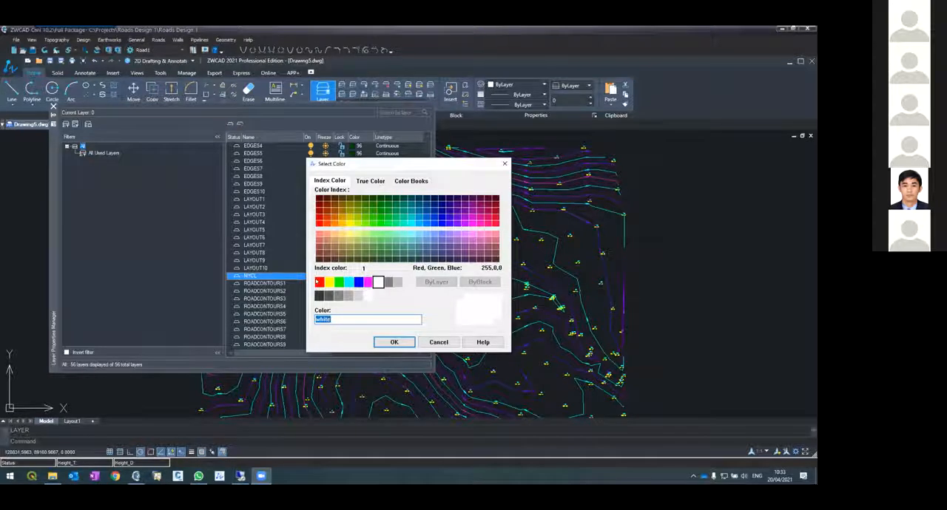
pyautogui.click(319, 282)
pyautogui.click(392, 342)
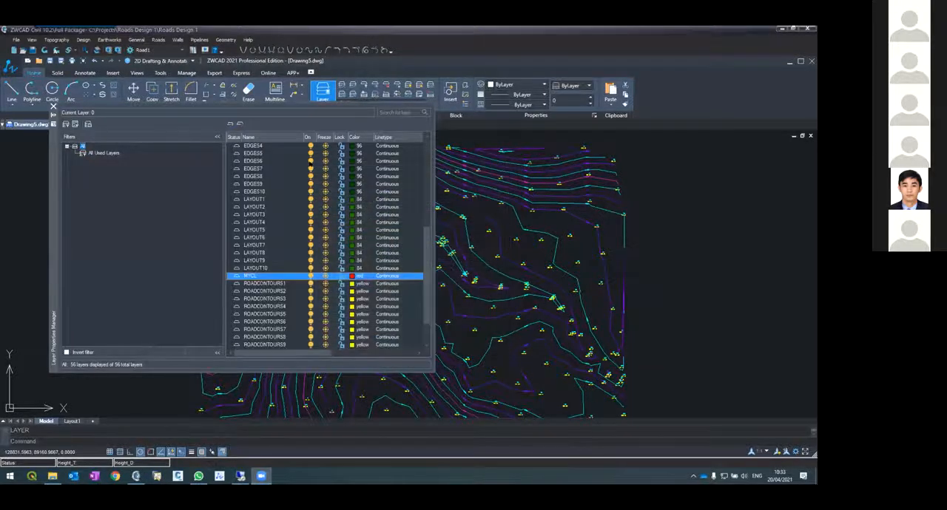
pyautogui.click(246, 123)
pyautogui.click(53, 108)
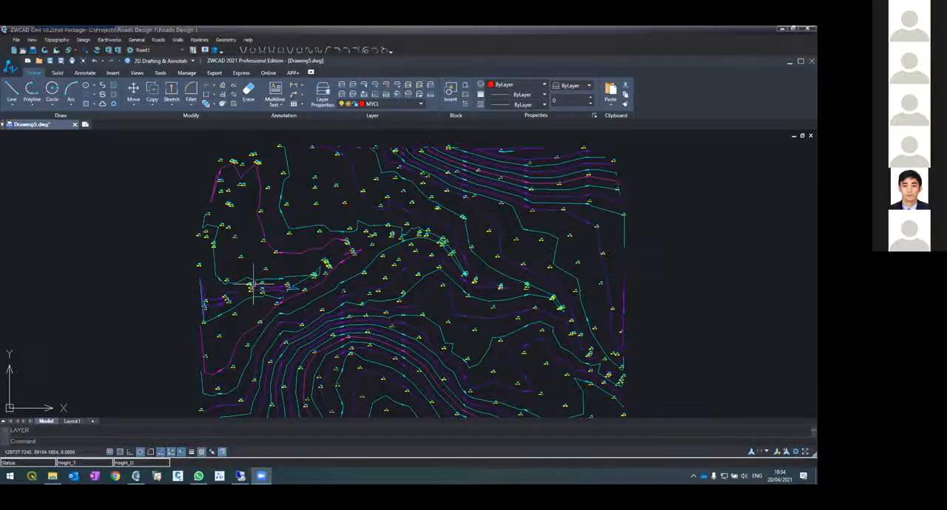
# Draw a two-segment centreline polyline across the topography from near point 216 to near point 69, with segments about 150 and 135 units long
pyautogui.scroll(5, 244, 279)
pyautogui.scroll(-3, 252, 266)
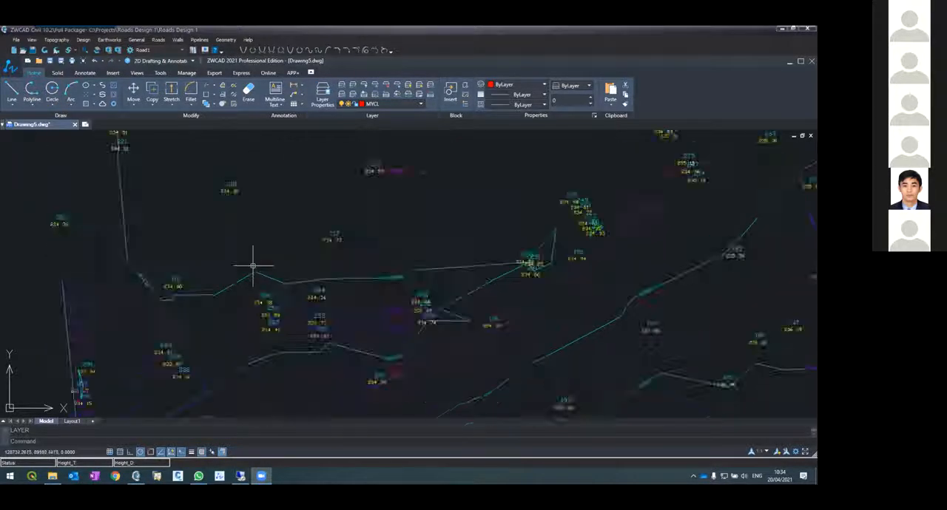
pyautogui.write('pl')
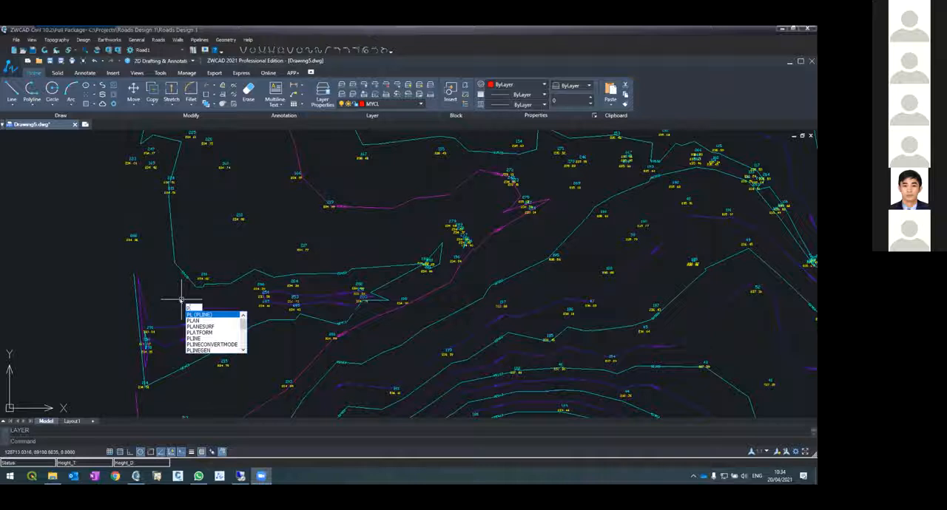
pyautogui.press('Return')
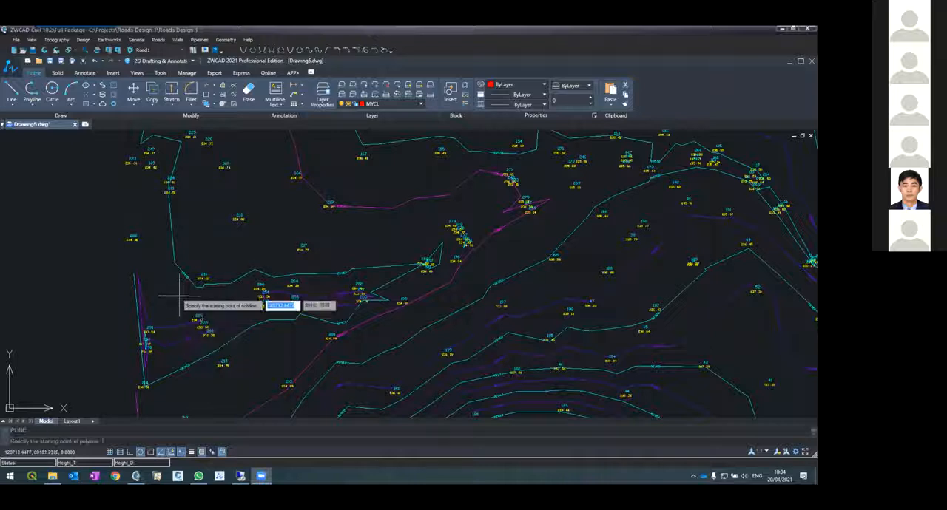
pyautogui.click(218, 294)
pyautogui.scroll(-5, 392, 347)
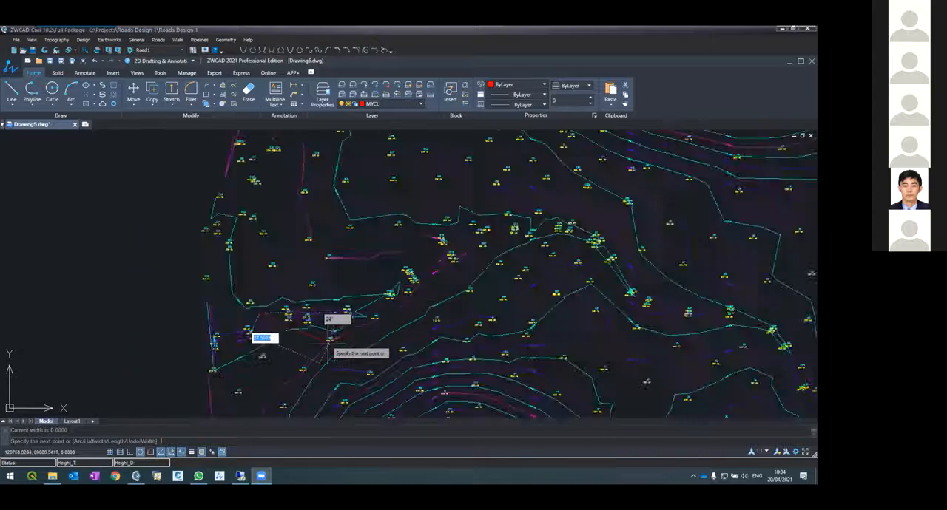
pyautogui.scroll(2, 401, 306)
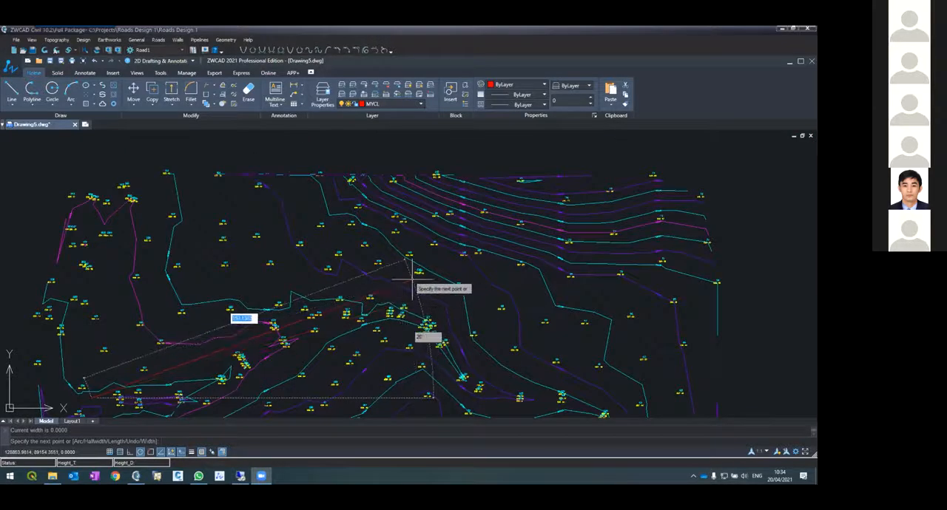
pyautogui.click(412, 280)
pyautogui.scroll(-4, 412, 280)
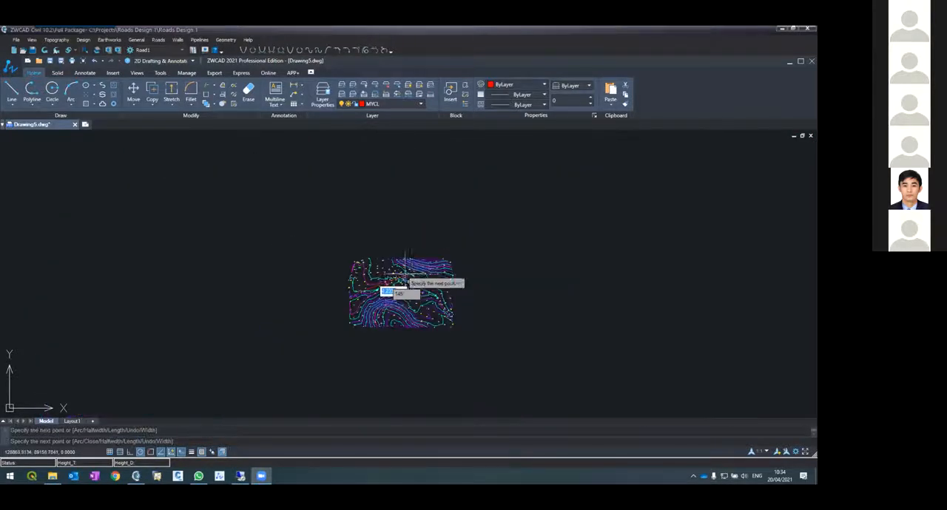
pyautogui.scroll(2, 442, 304)
pyautogui.scroll(3, 444, 304)
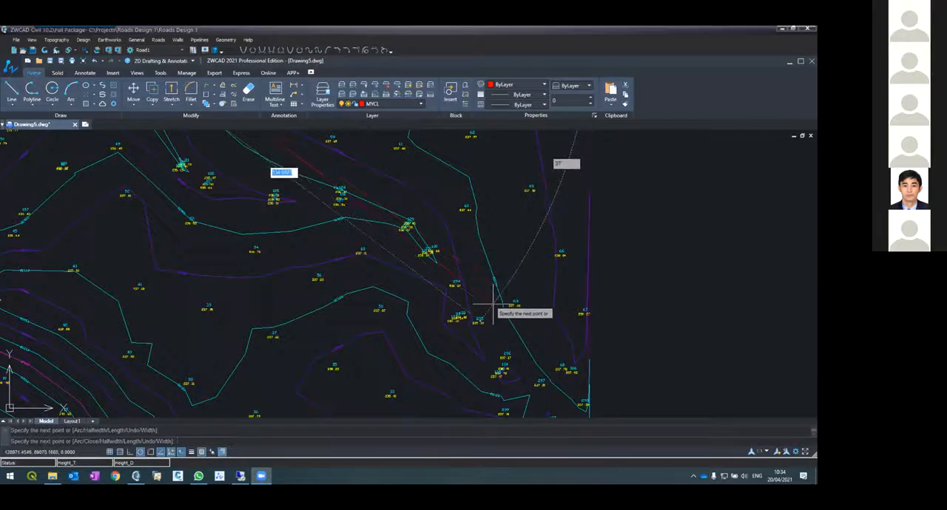
pyautogui.press('Return')
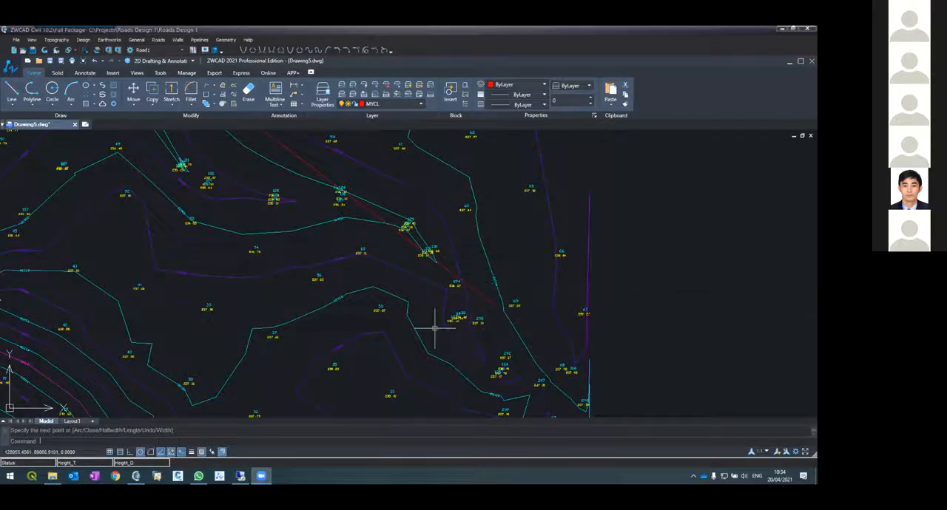
# Define the horizontal alignment of Road1\1 by selecting the red centreline polyline with the Polyline option
pyautogui.scroll(-3, 437, 323)
pyautogui.scroll(-3, 416, 334)
pyautogui.scroll(4, 412, 312)
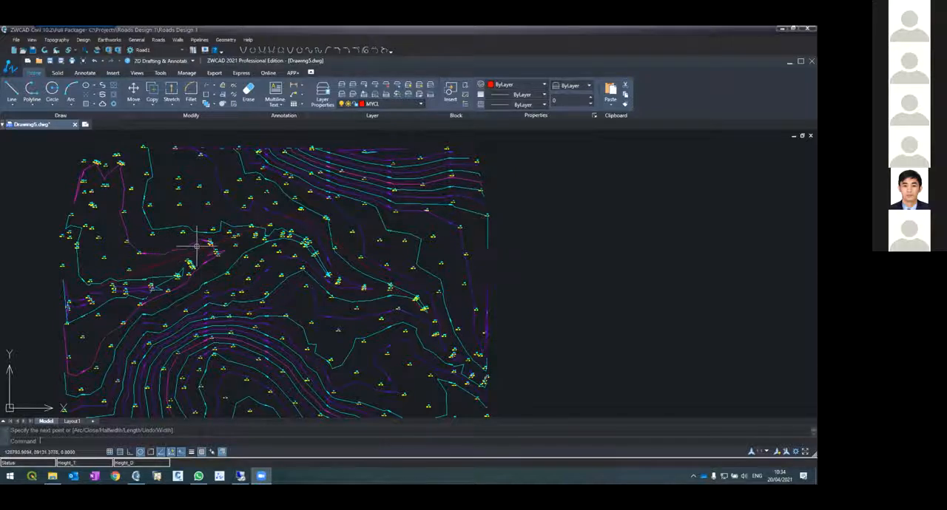
pyautogui.click(154, 40)
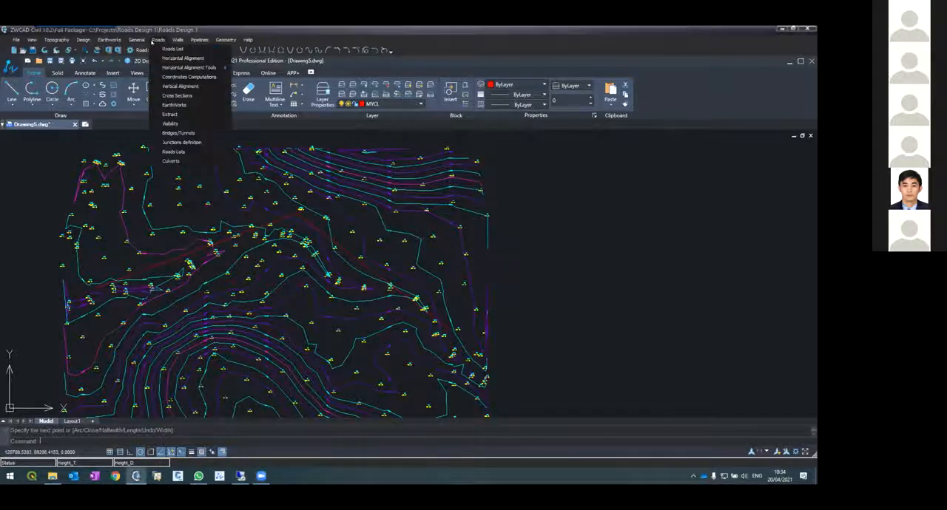
pyautogui.click(172, 58)
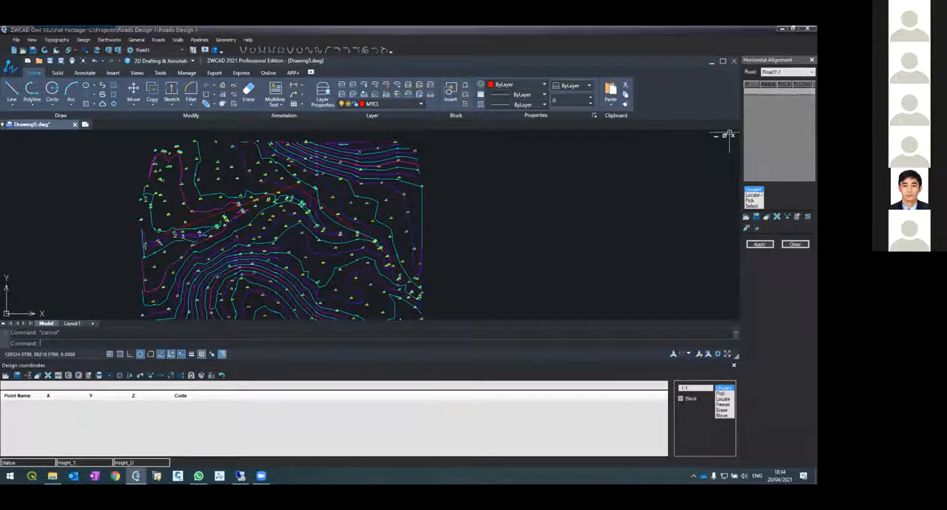
pyautogui.click(751, 205)
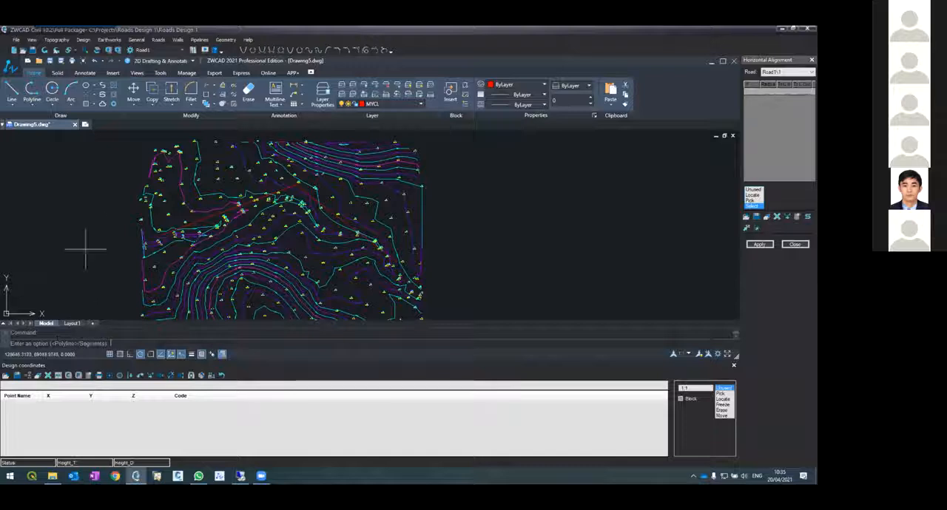
pyautogui.press('Return')
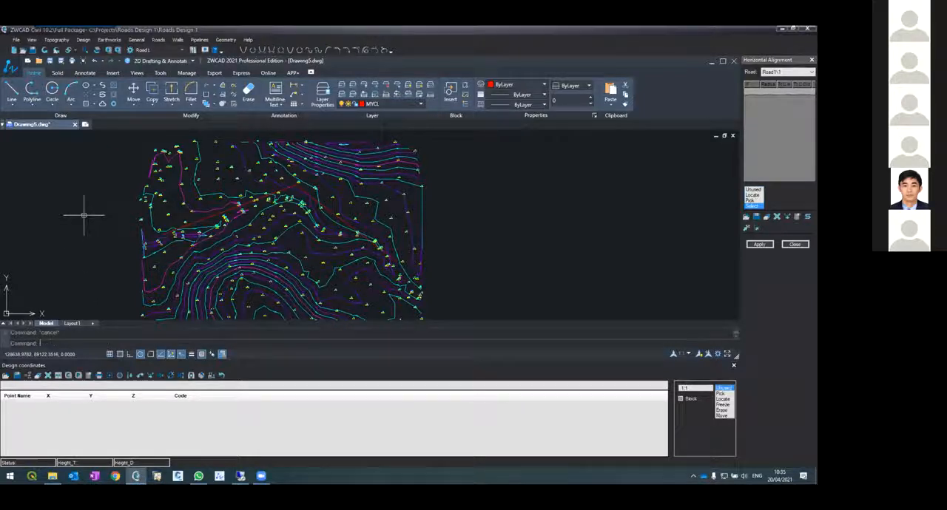
pyautogui.click(207, 219)
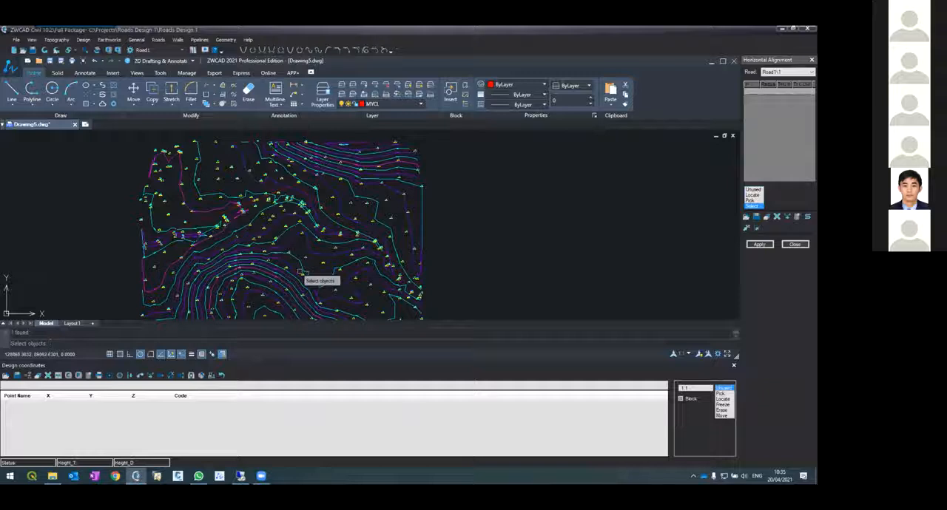
pyautogui.press('Return')
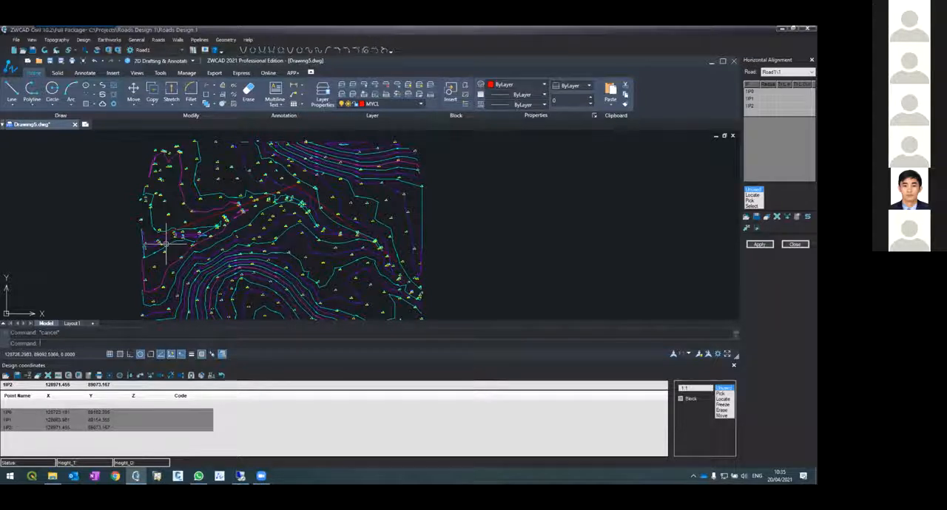
# Check the intersection points along the centreline and apply the horizontal alignment to draw it
pyautogui.scroll(2, 166, 244)
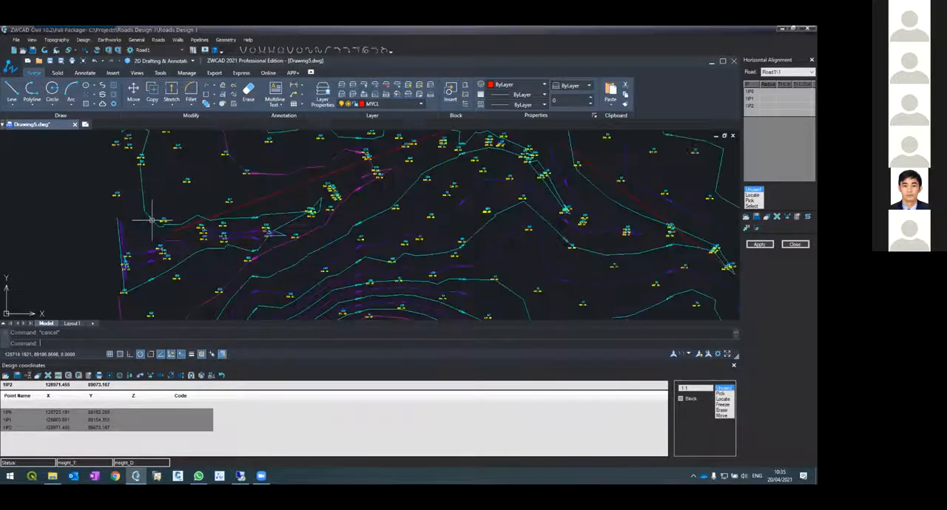
pyautogui.scroll(3, 177, 224)
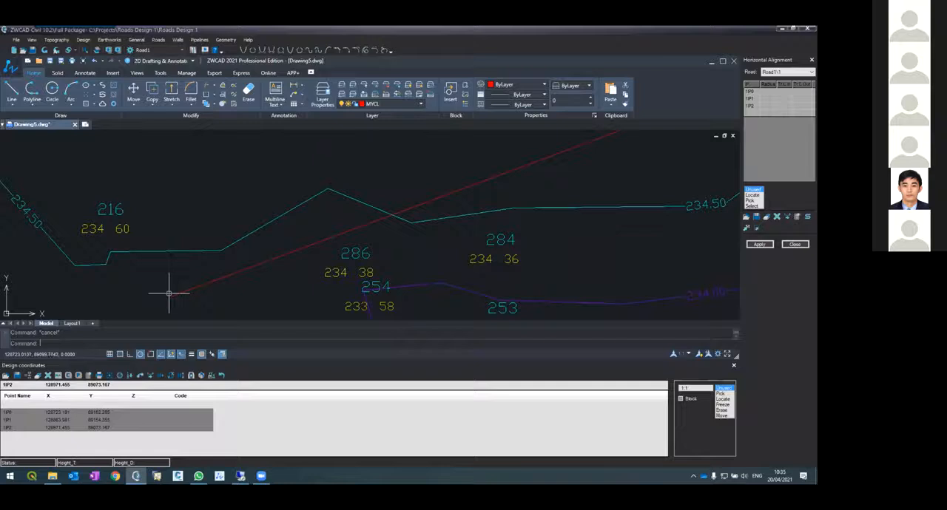
pyautogui.scroll(-6, 166, 293)
pyautogui.scroll(4, 309, 255)
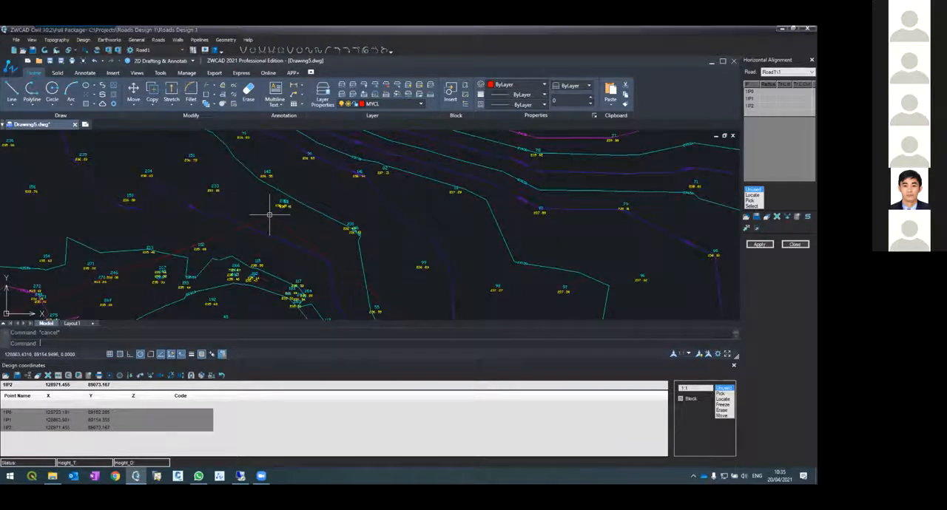
pyautogui.scroll(-5, 270, 214)
pyautogui.scroll(6, 328, 239)
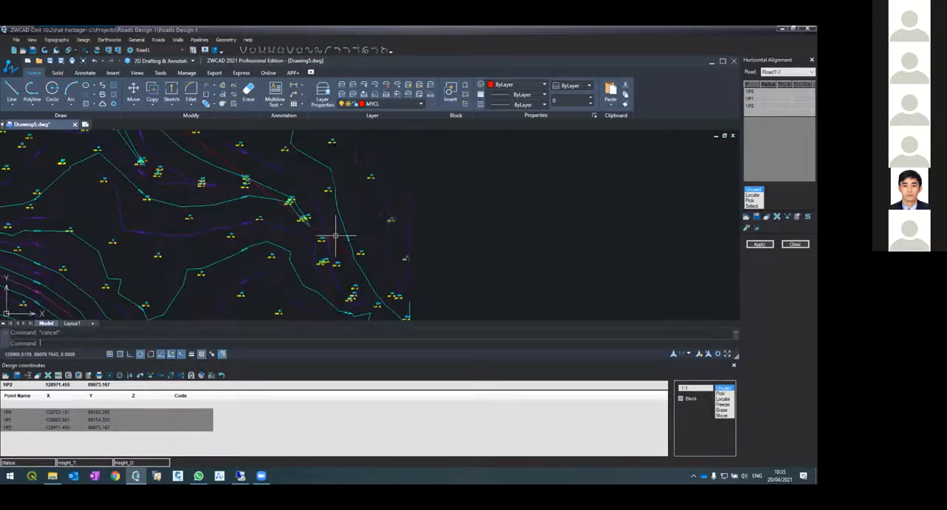
pyautogui.scroll(2, 348, 251)
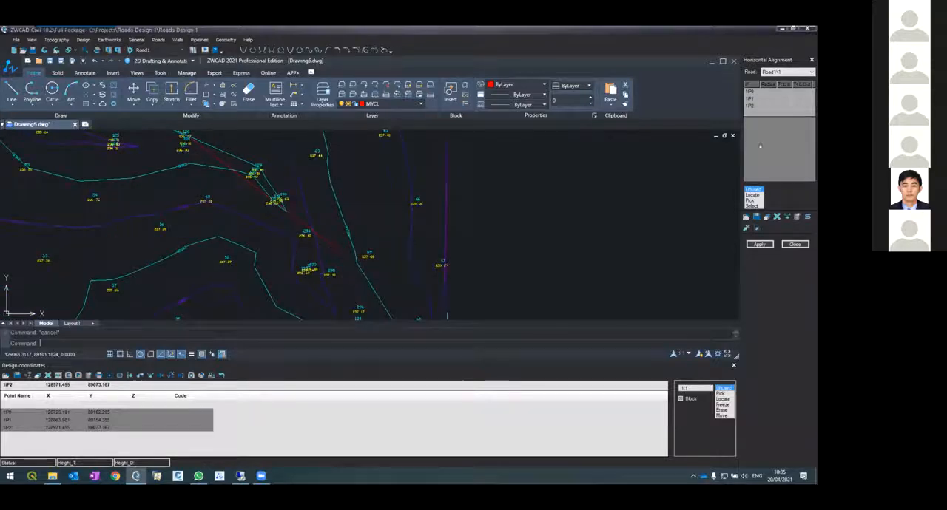
pyautogui.click(760, 245)
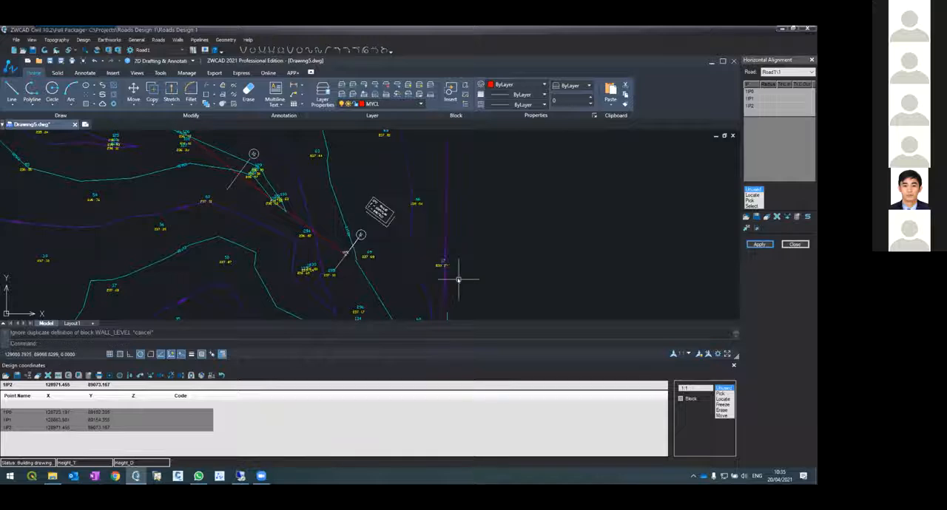
# Examine the drawn alignment's station markers and the coordinate label at its starting point
pyautogui.scroll(-6, 407, 205)
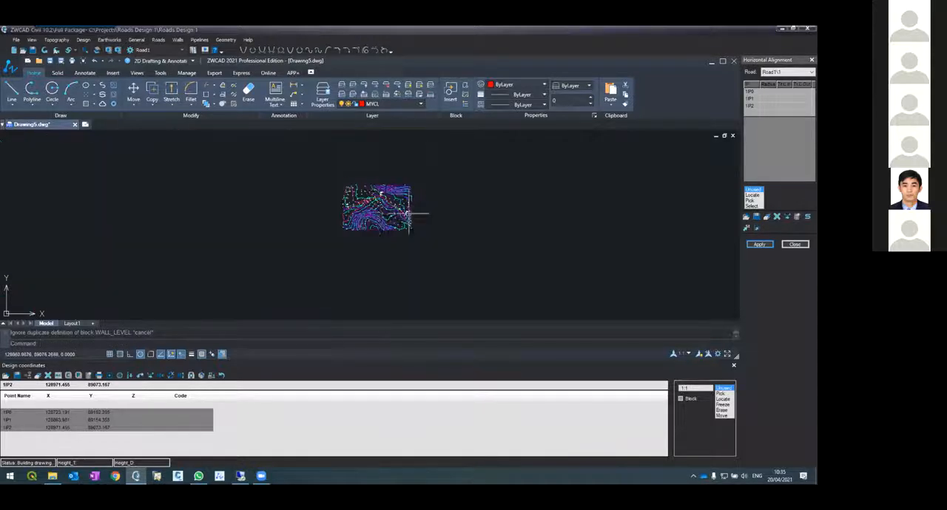
pyautogui.scroll(4, 347, 215)
pyautogui.scroll(5, 484, 225)
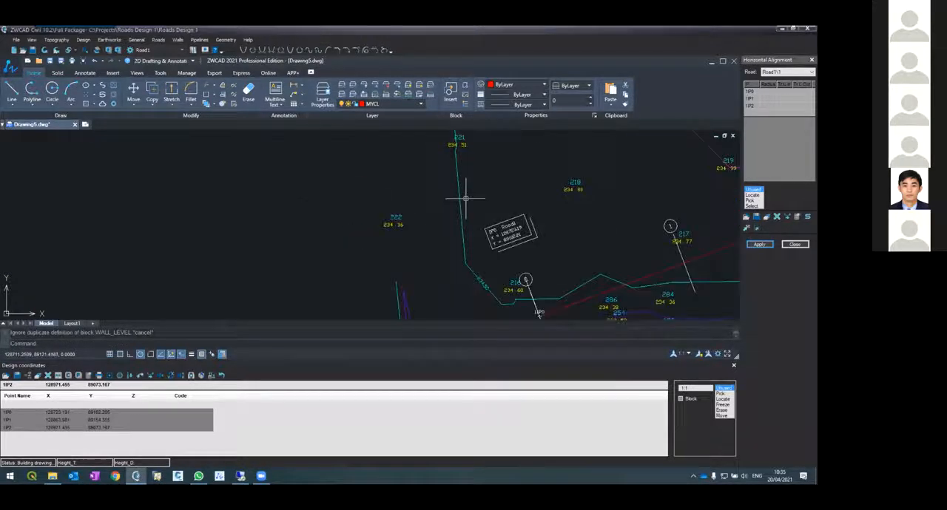
pyautogui.scroll(2, 534, 259)
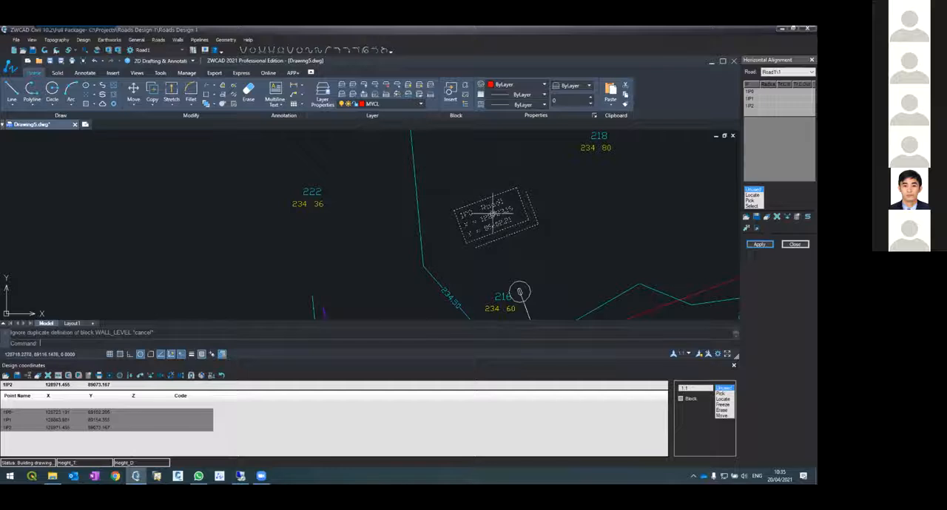
pyautogui.scroll(-2, 485, 219)
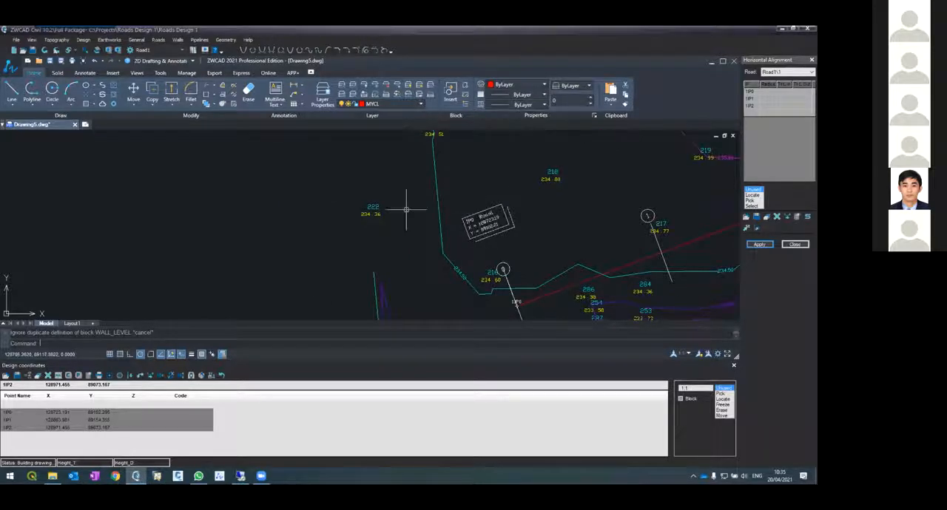
pyautogui.scroll(-4, 373, 216)
pyautogui.scroll(2, 629, 145)
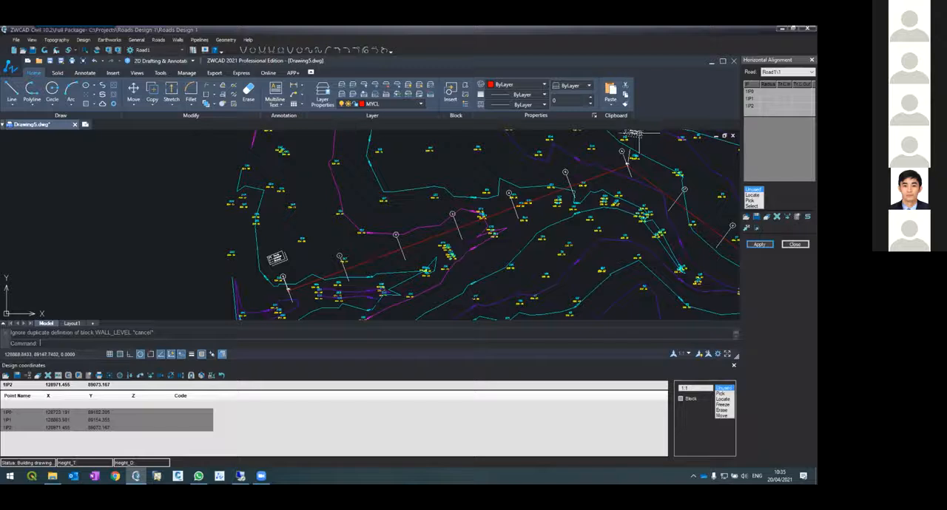
# Examine the coordinate labels at intersection points IP1 and IP2 of the drawn alignment
pyautogui.scroll(-3, 642, 134)
pyautogui.scroll(8, 632, 136)
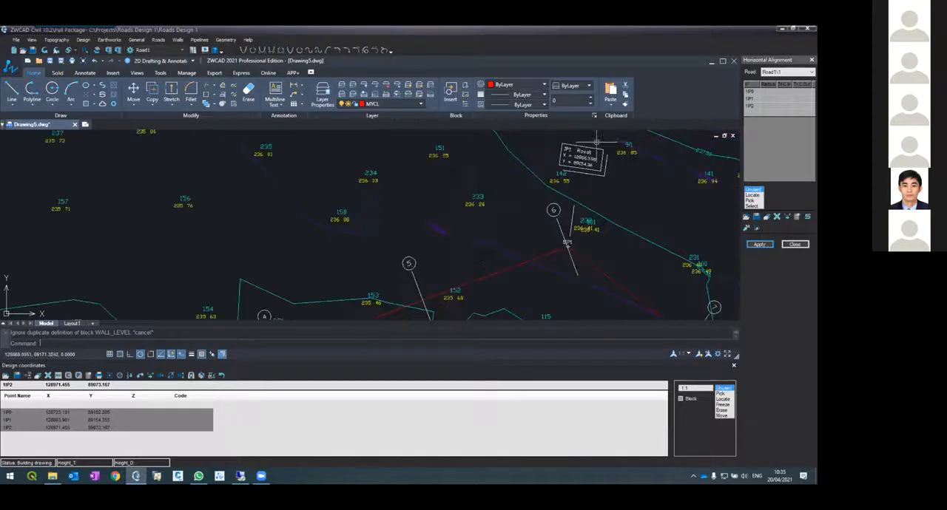
pyautogui.scroll(-10, 551, 169)
pyautogui.scroll(6, 681, 285)
pyautogui.scroll(3, 681, 286)
pyautogui.scroll(-5, 596, 211)
pyautogui.scroll(4, 662, 239)
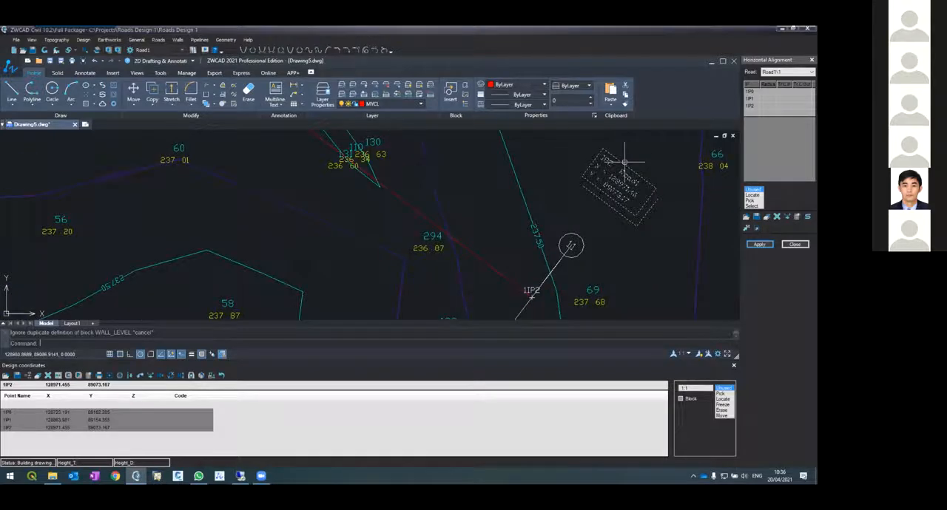
pyautogui.scroll(2, 624, 161)
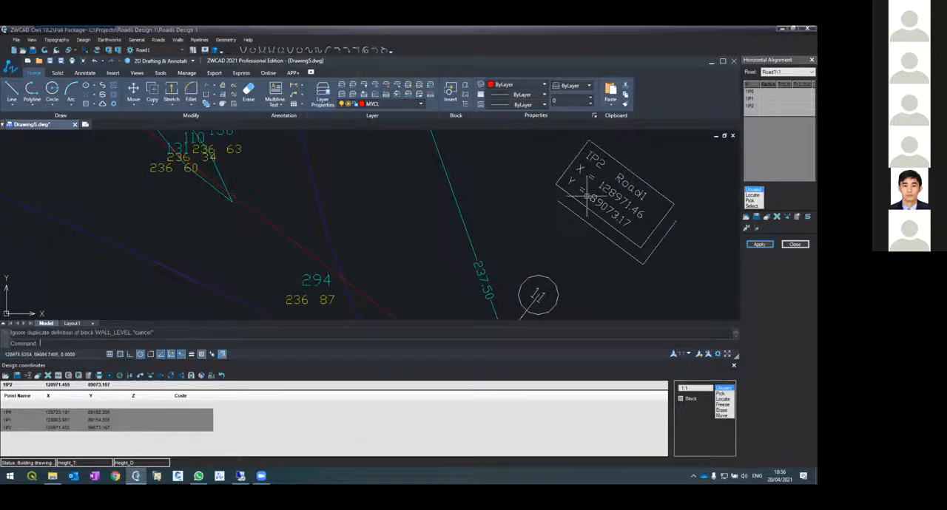
pyautogui.scroll(-8, 592, 204)
pyautogui.scroll(3, 578, 222)
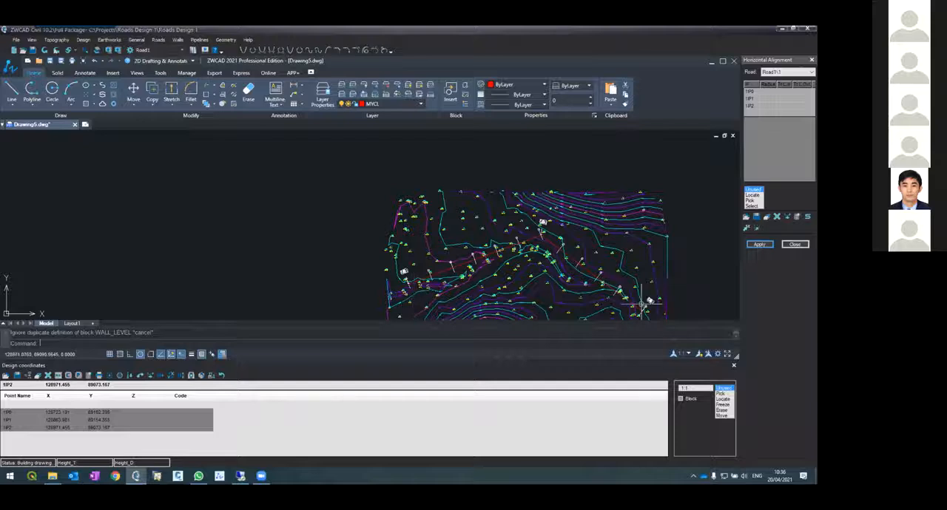
pyautogui.scroll(5, 540, 216)
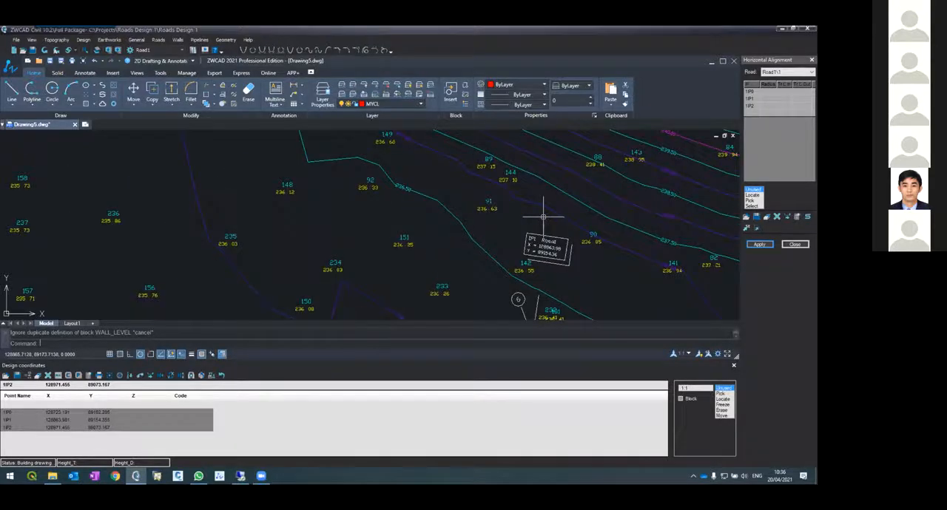
pyautogui.scroll(2, 563, 246)
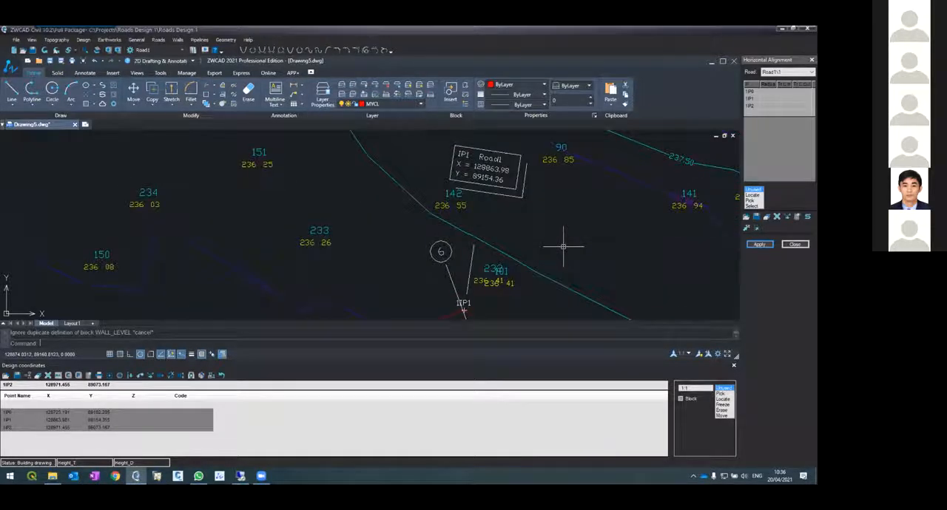
pyautogui.scroll(-4, 564, 238)
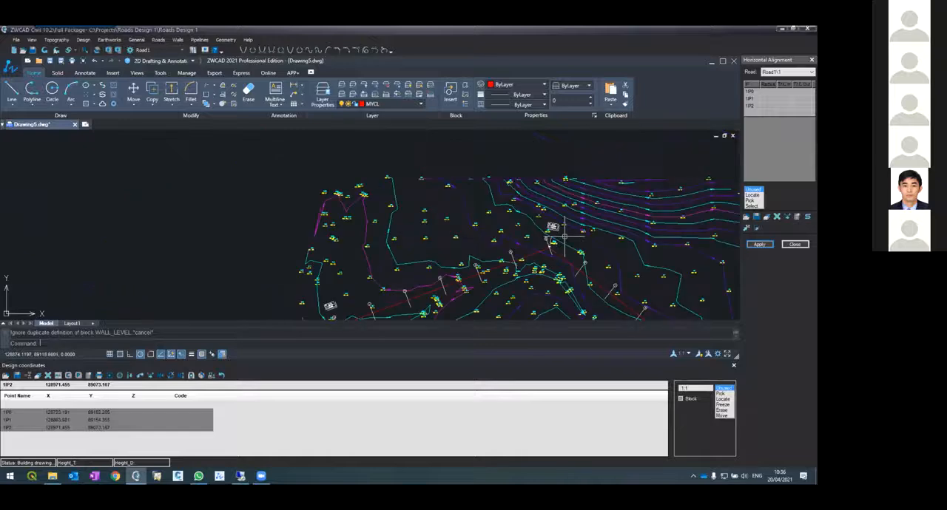
# Examine the IP0 coordinate label and the numbered cross-section markers along the first part of the alignment
pyautogui.scroll(4, 518, 270)
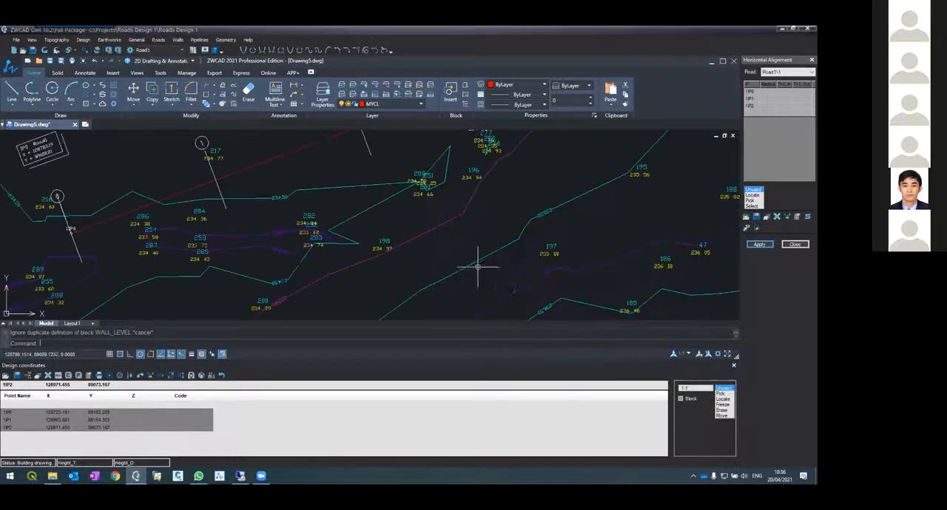
pyautogui.scroll(-3, 477, 266)
pyautogui.scroll(2, 477, 268)
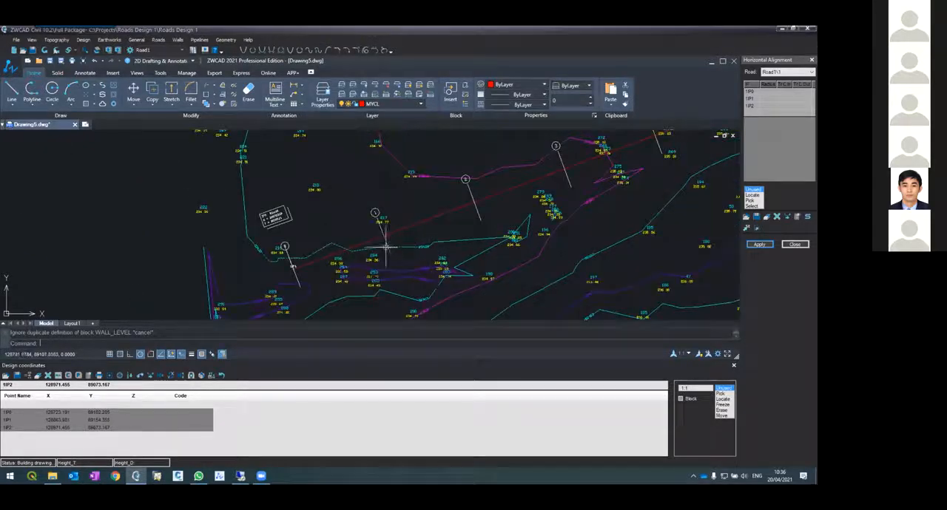
pyautogui.scroll(3, 287, 255)
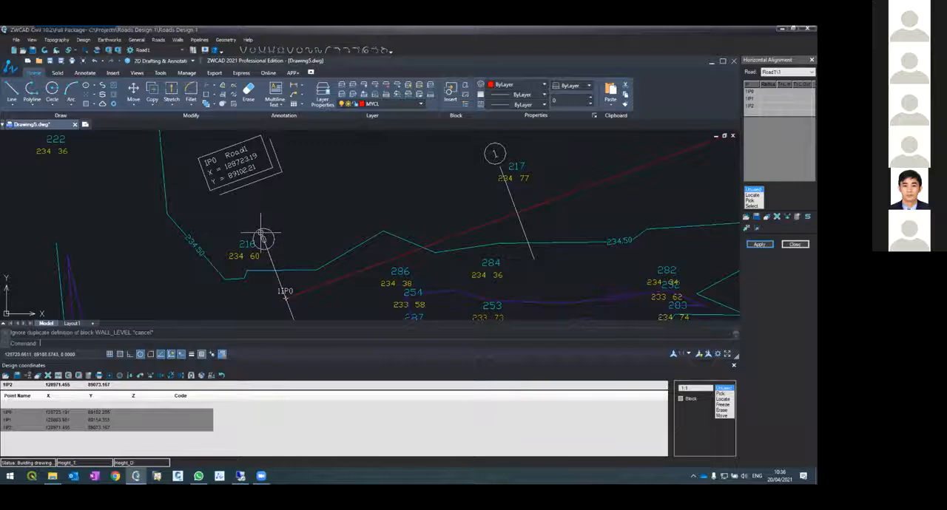
pyautogui.click(261, 238)
pyautogui.scroll(-5, 474, 146)
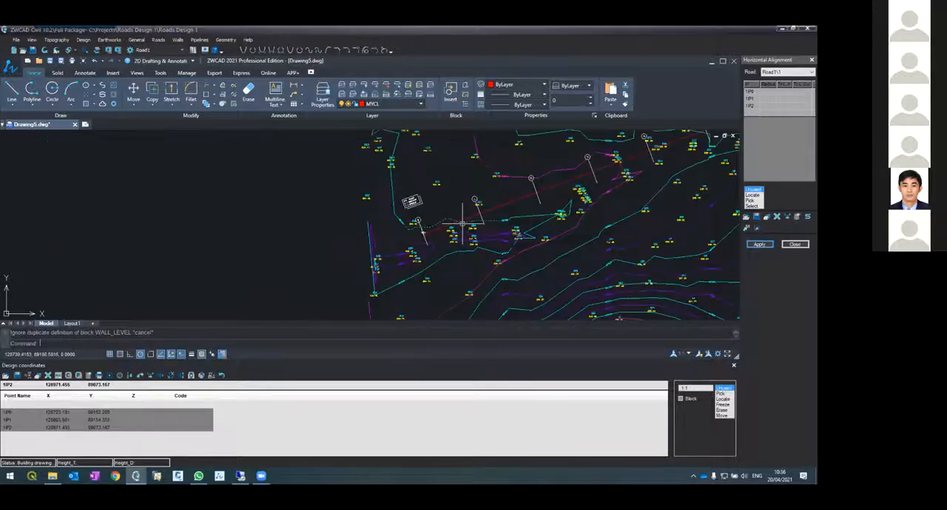
pyautogui.scroll(4, 503, 244)
pyautogui.scroll(2, 481, 252)
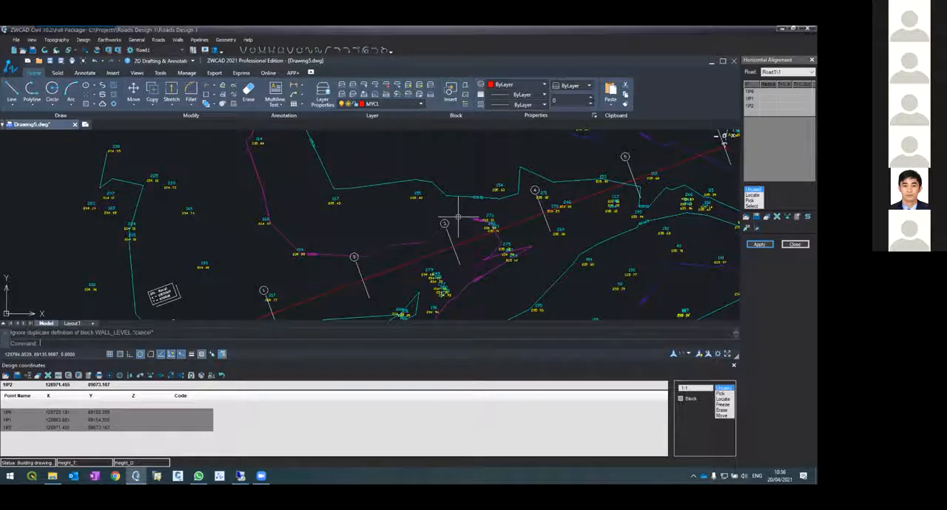
# Set the sections format to Format2 in the horizontal alignment options and reapply the alignment to redraw the layout
pyautogui.click(797, 217)
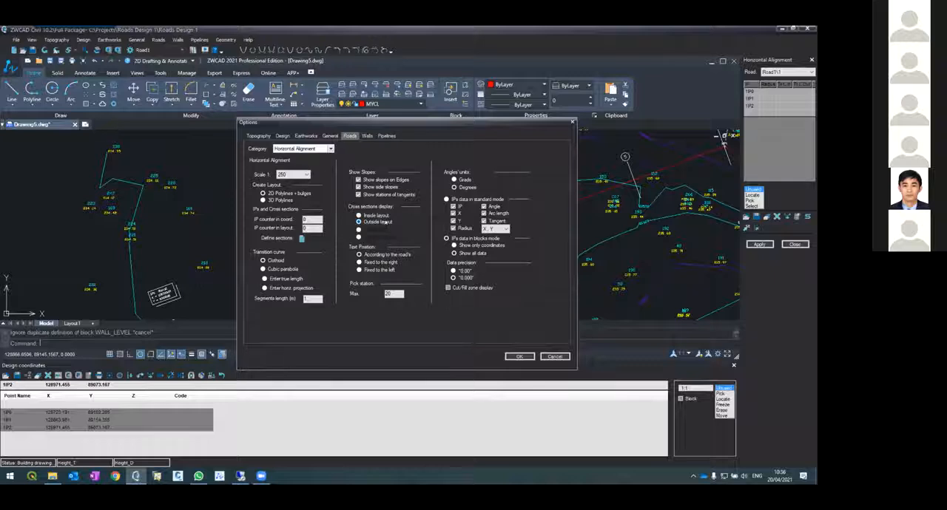
pyautogui.click(302, 239)
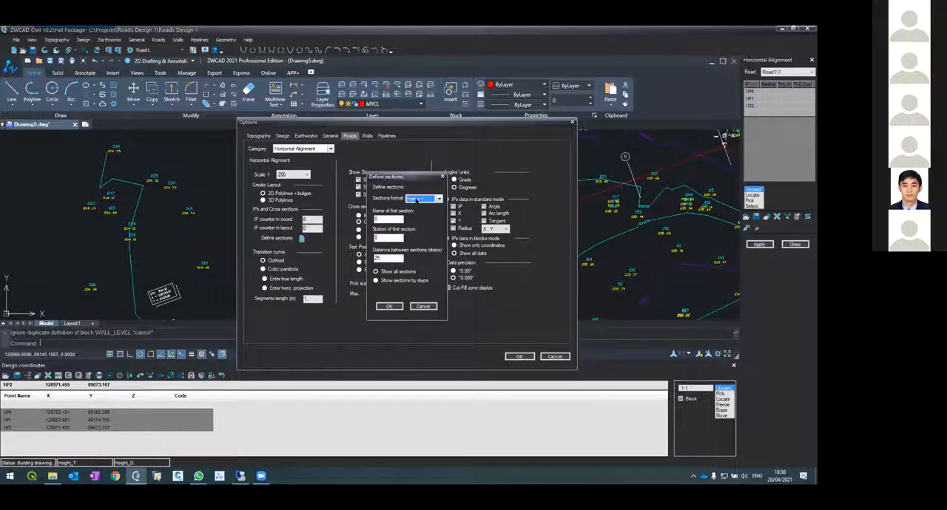
pyautogui.click(417, 200)
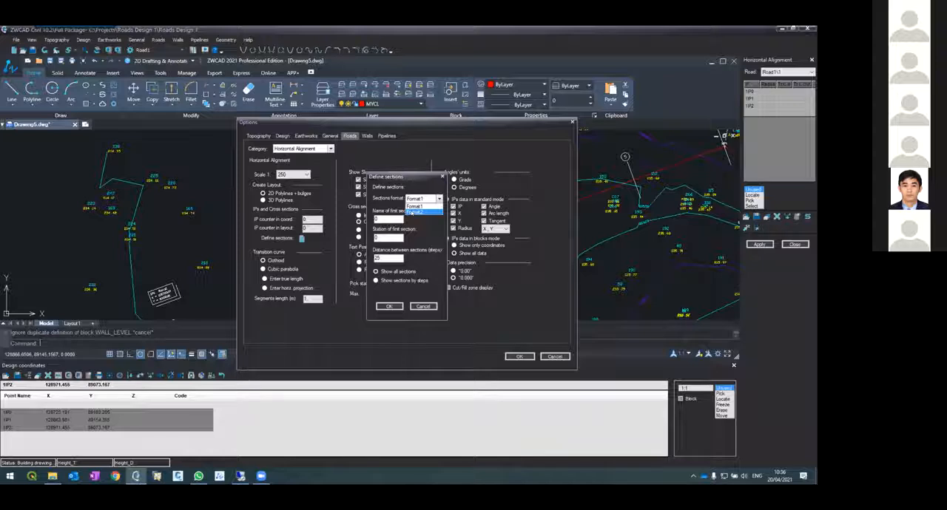
pyautogui.click(411, 212)
pyautogui.click(390, 307)
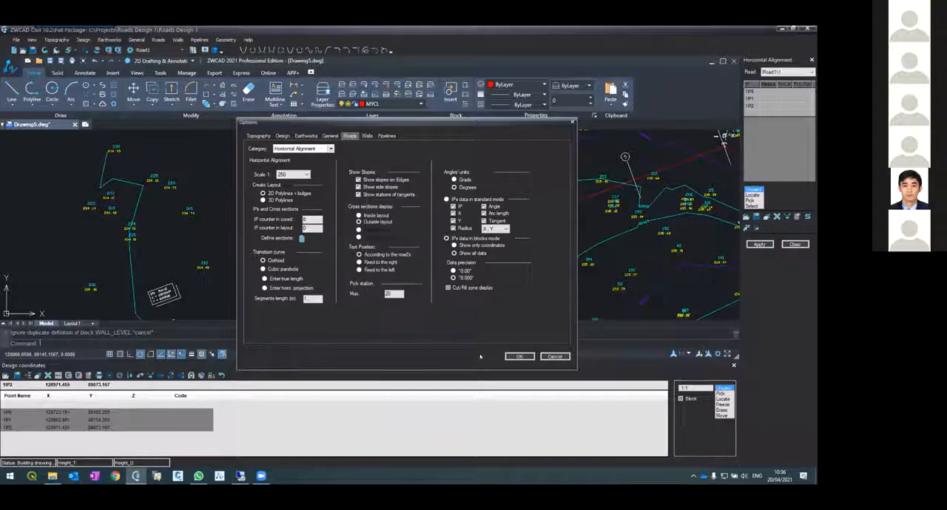
pyautogui.click(509, 357)
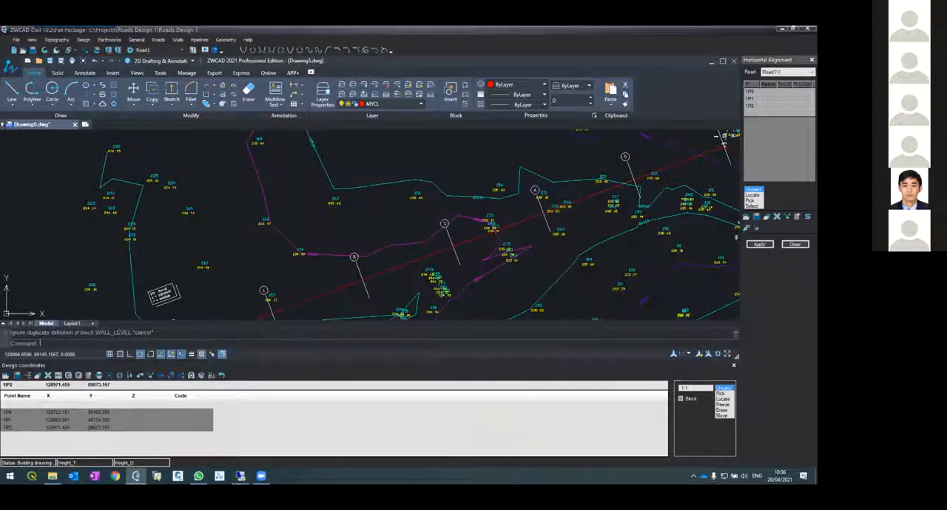
pyautogui.click(754, 244)
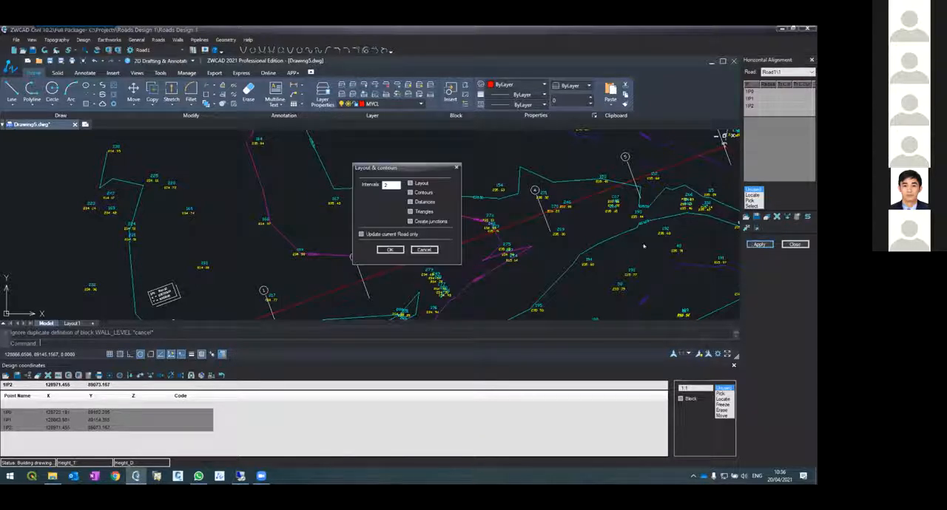
pyautogui.click(388, 250)
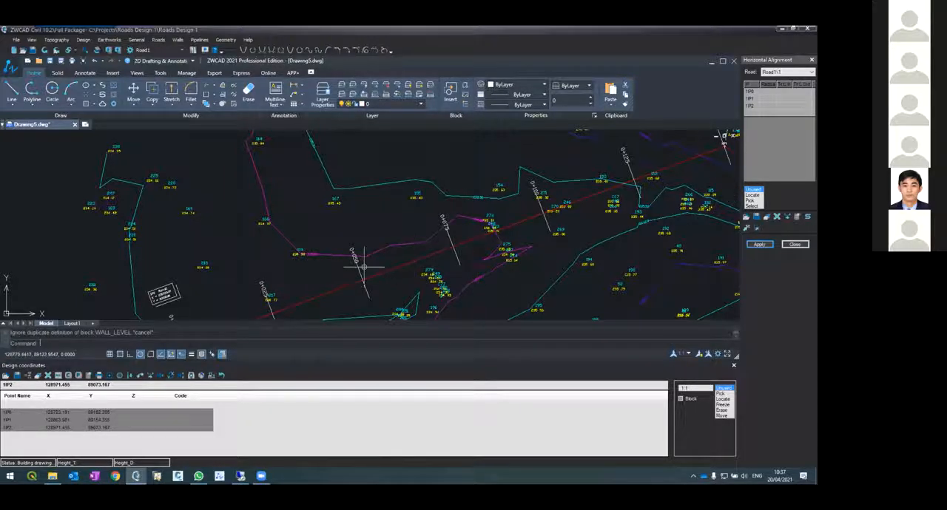
# Examine the station labels of the cross sections along the whole Road1 alignment
pyautogui.scroll(5, 345, 271)
pyautogui.scroll(-5, 345, 260)
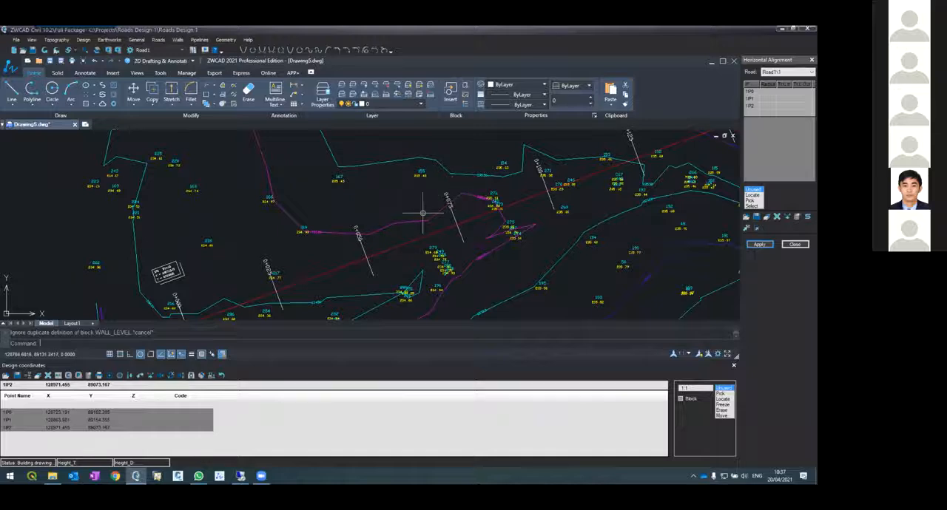
pyautogui.scroll(-4, 422, 213)
pyautogui.scroll(3, 429, 235)
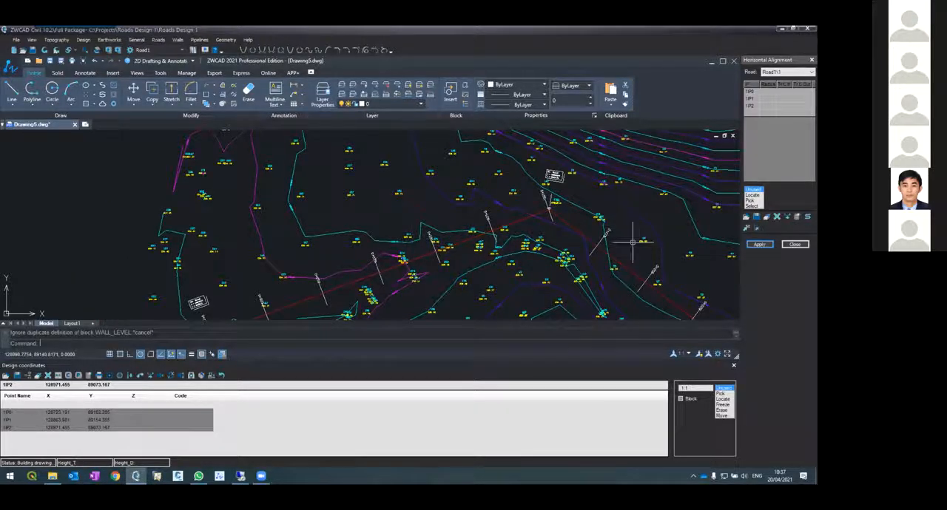
pyautogui.scroll(3, 628, 241)
pyautogui.scroll(-4, 517, 197)
pyautogui.scroll(3, 516, 200)
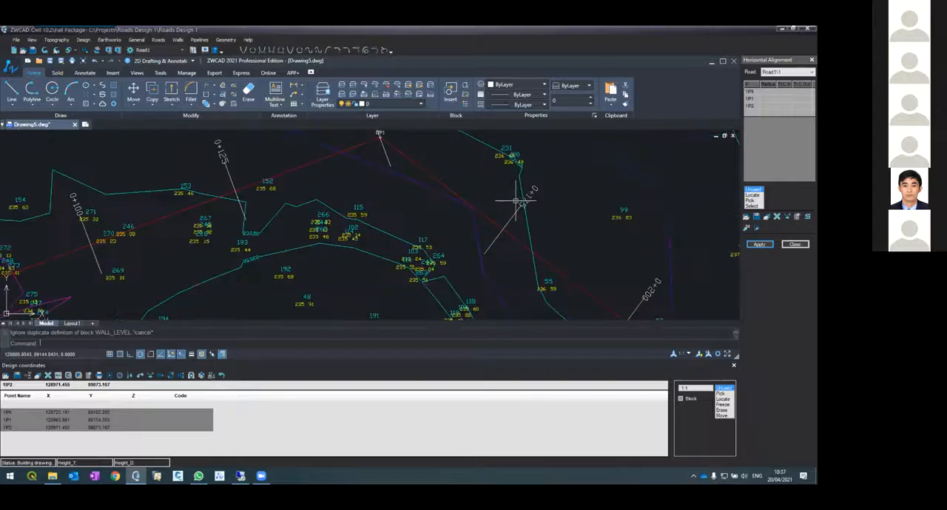
pyautogui.scroll(-2, 559, 215)
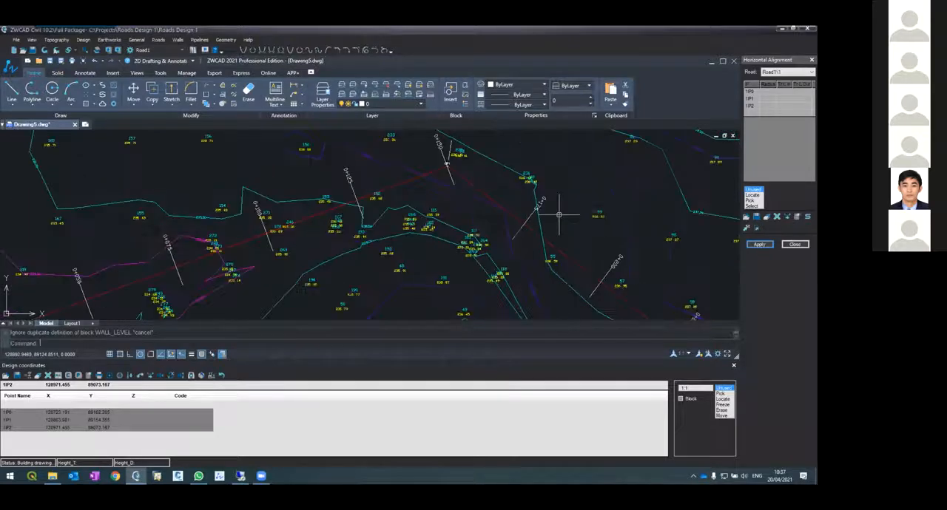
pyautogui.scroll(-3, 563, 214)
pyautogui.scroll(3, 255, 256)
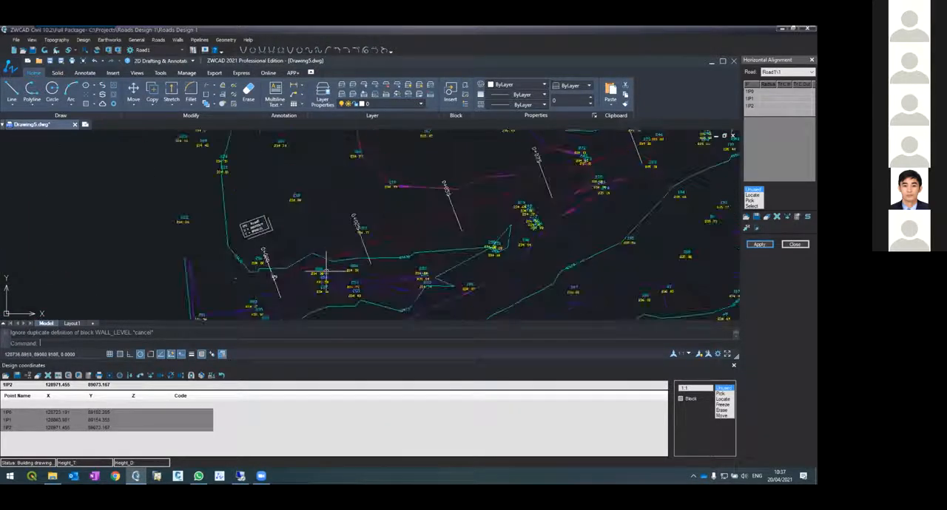
pyautogui.scroll(2, 258, 262)
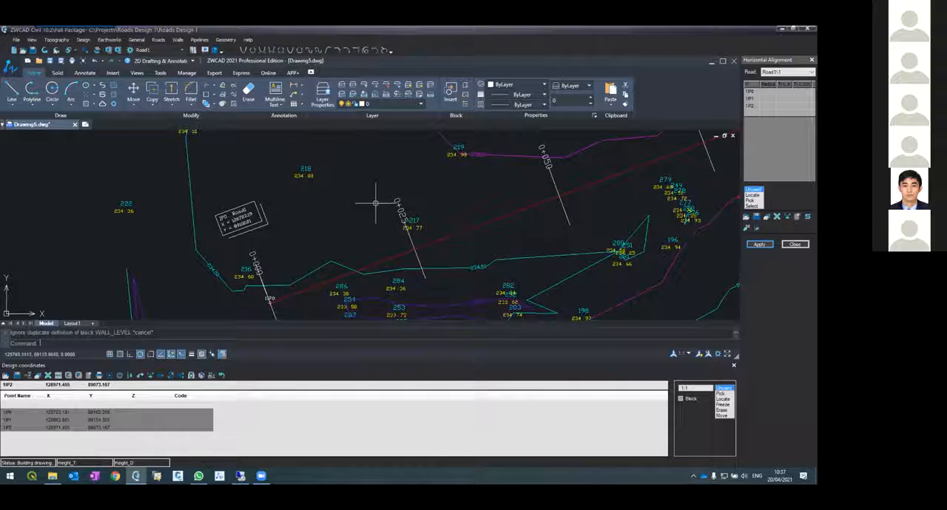
pyautogui.scroll(-3, 529, 204)
pyautogui.scroll(4, 558, 199)
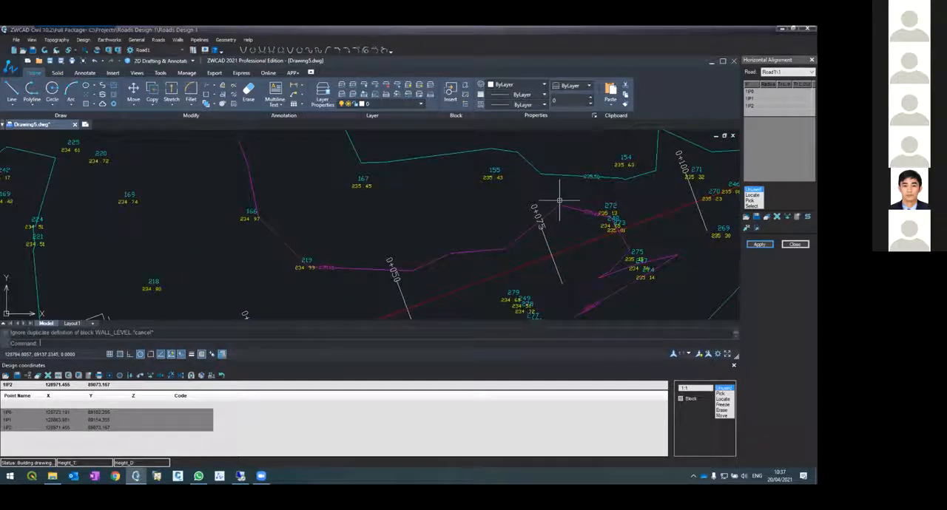
pyautogui.scroll(-2, 559, 199)
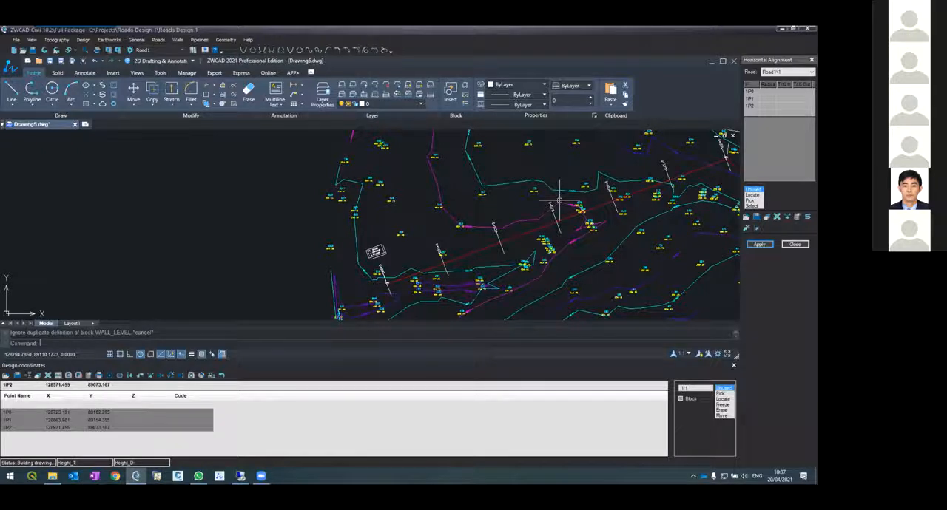
# Inspect the bend at IP1 and the straight segments meeting there
pyautogui.scroll(-3, 560, 200)
pyautogui.scroll(5, 655, 185)
pyautogui.scroll(3, 551, 189)
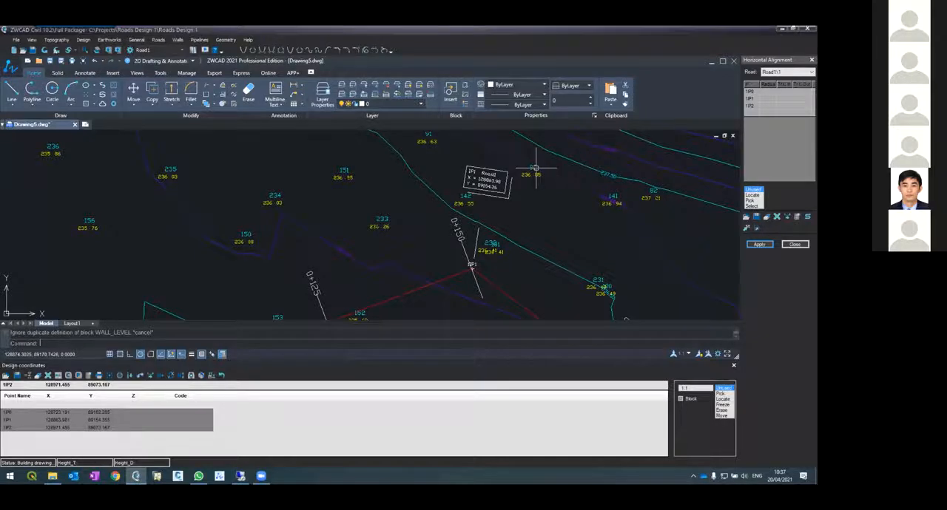
pyautogui.scroll(-2, 535, 170)
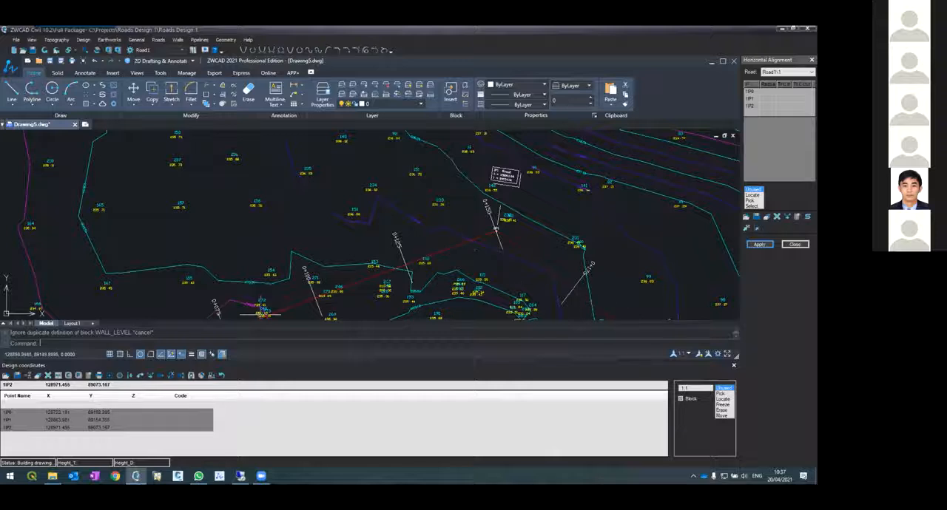
pyautogui.scroll(-2, 346, 231)
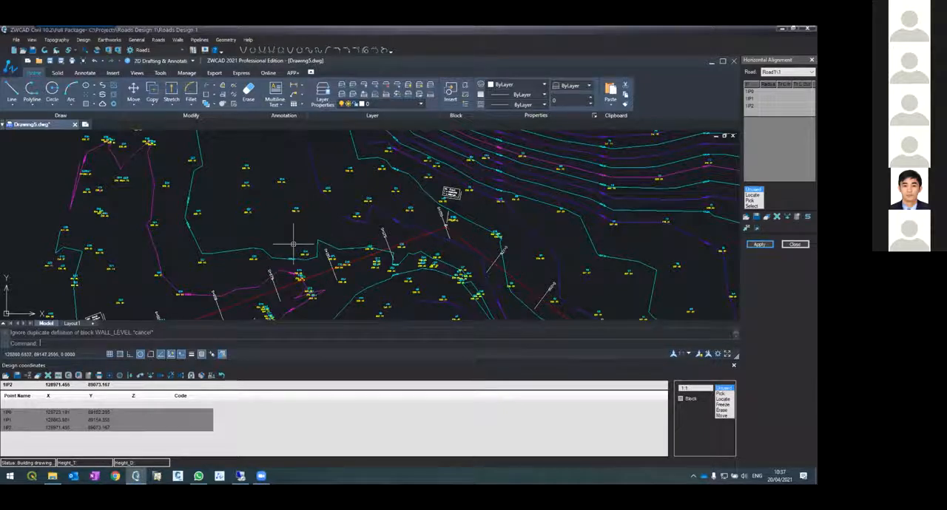
pyautogui.scroll(-2, 298, 248)
pyautogui.scroll(2, 334, 268)
pyautogui.scroll(2, 344, 263)
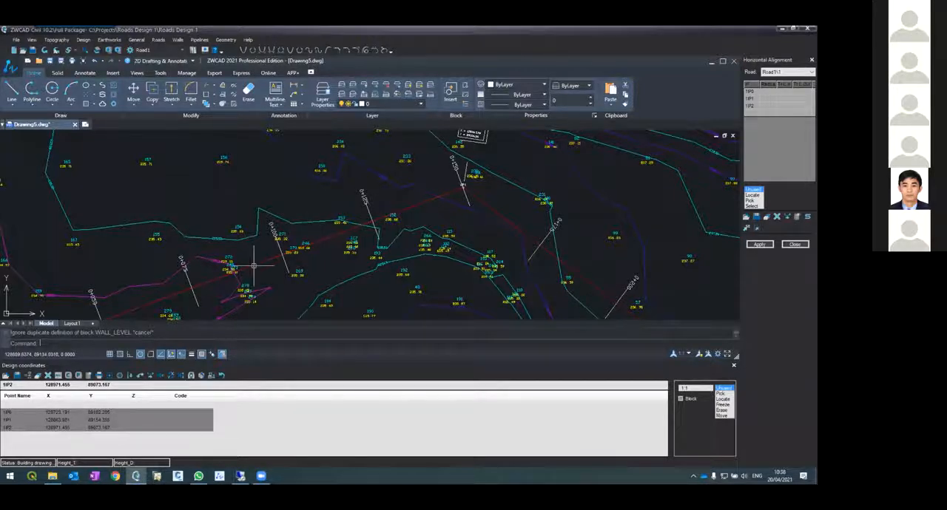
pyautogui.write('ar')
pyautogui.press('Return')
pyautogui.click(288, 255)
pyautogui.click(459, 209)
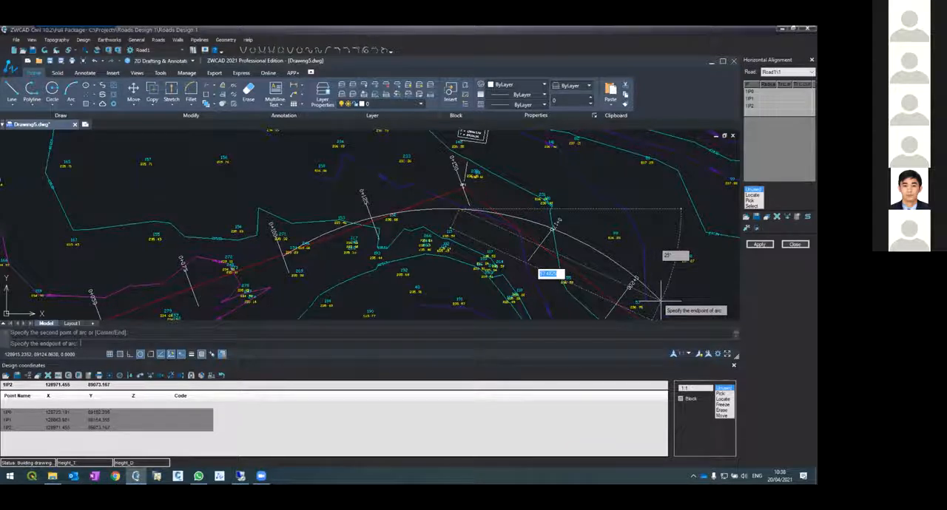
pyautogui.press('Escape')
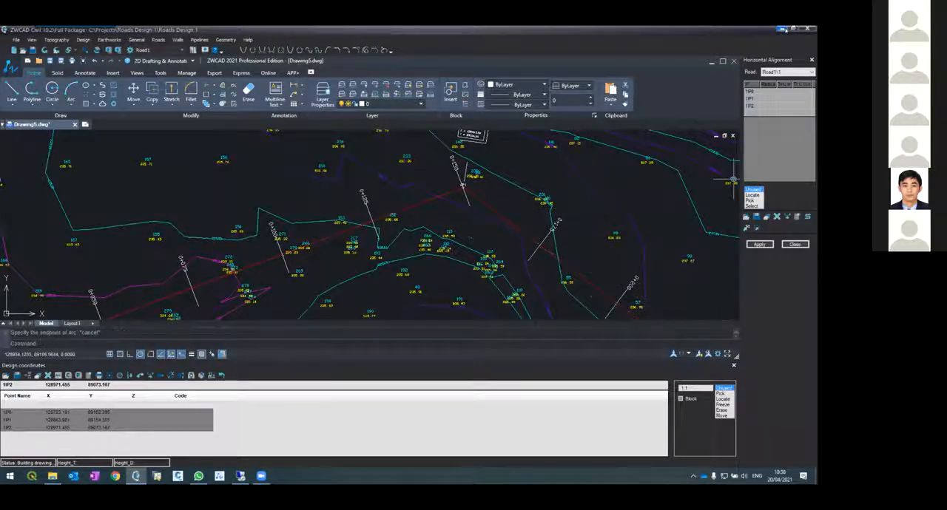
# Set the curve radius at 1IP1 to 60 and apply the horizontal alignment to draw the curve
pyautogui.click(770, 98)
pyautogui.click(756, 244)
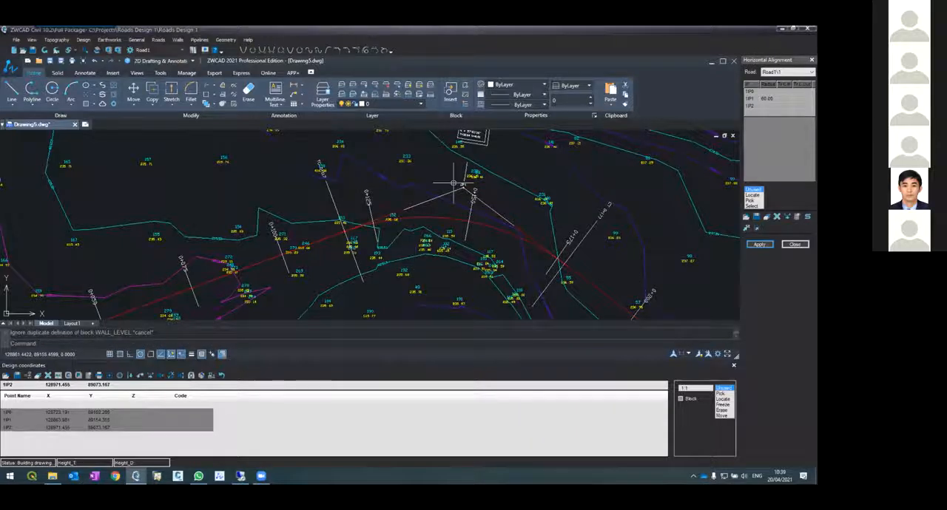
pyautogui.scroll(-2, 414, 227)
pyautogui.scroll(4, 432, 183)
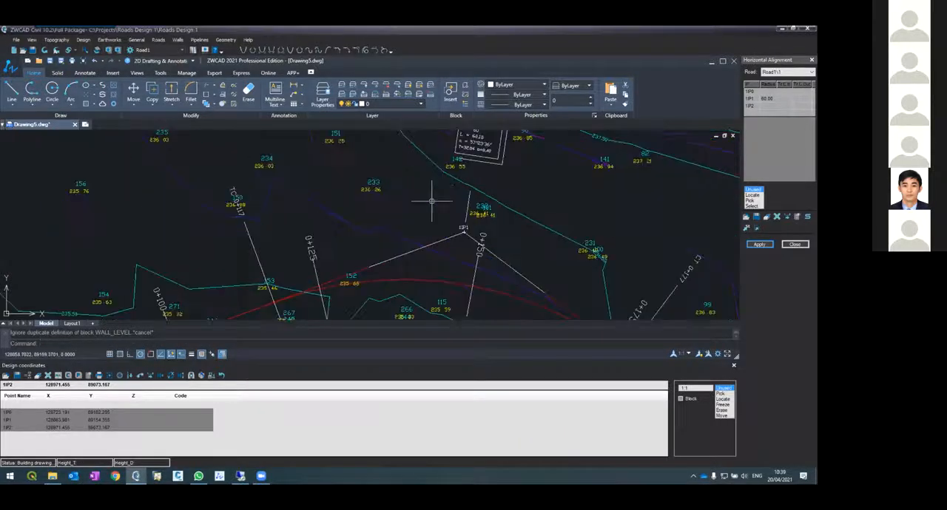
# Examine where the curve starts at the TC section and how it leaves the straight tangent
pyautogui.scroll(-2, 434, 222)
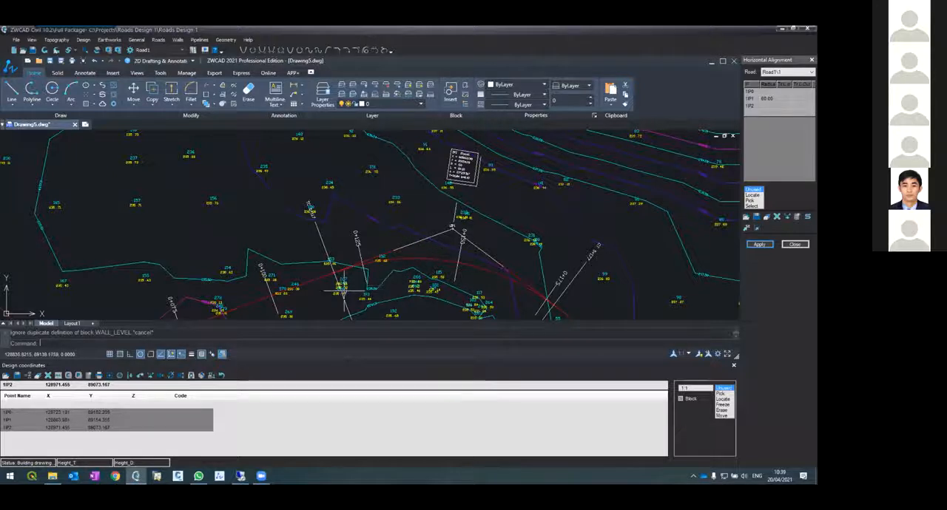
pyautogui.scroll(4, 338, 284)
pyautogui.scroll(-3, 339, 285)
pyautogui.scroll(2, 322, 273)
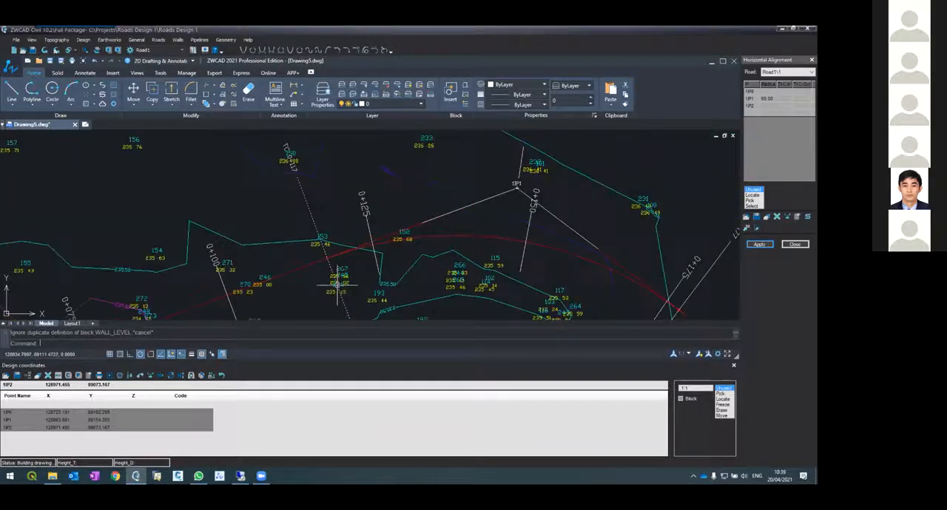
pyautogui.scroll(2, 326, 255)
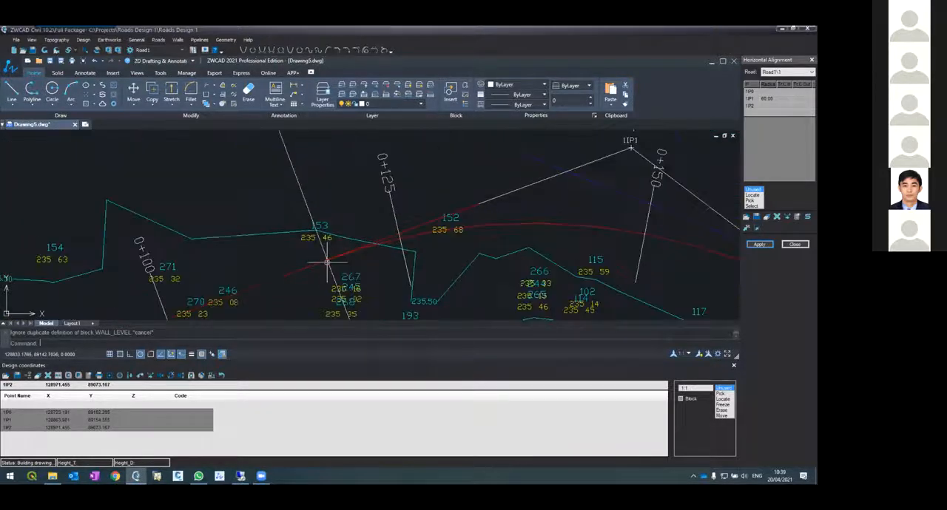
pyautogui.scroll(4, 332, 258)
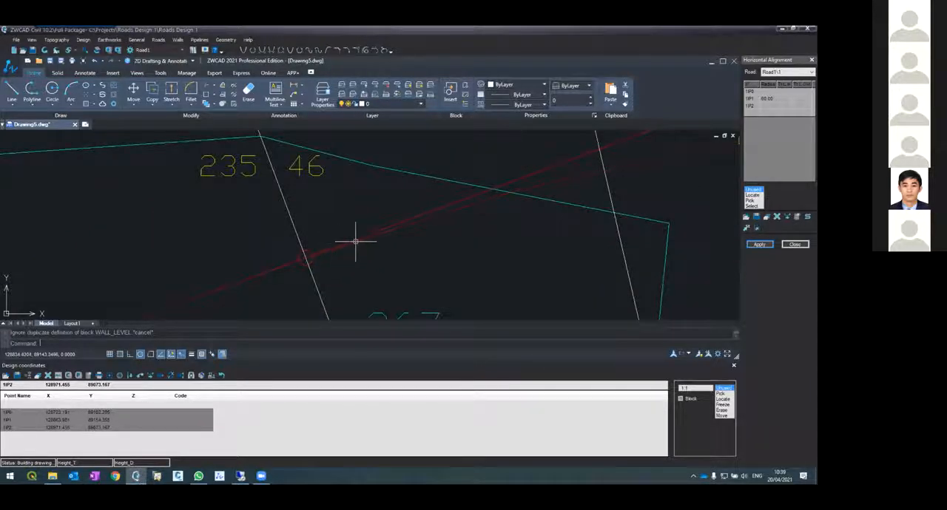
pyautogui.scroll(-5, 340, 252)
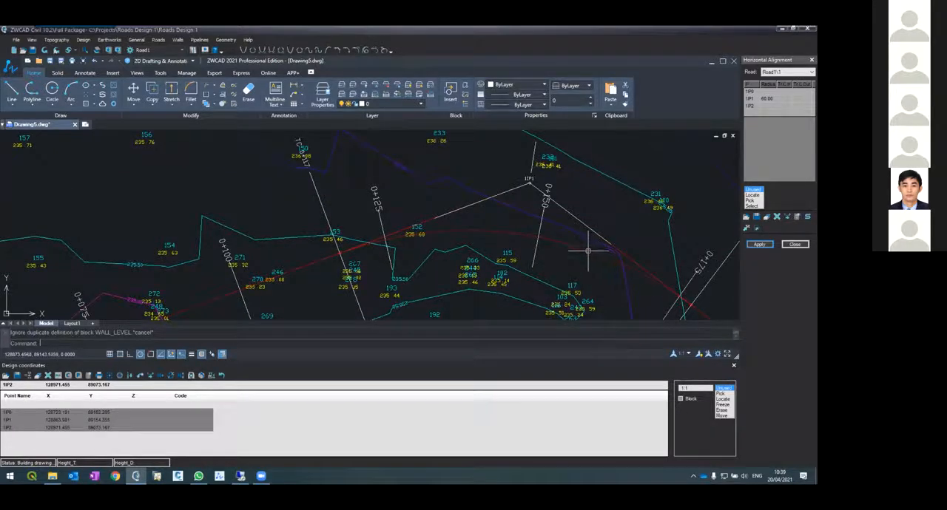
# Inspect the IP1 data box of Road1 with its coordinates, radius, curve length and tangent values
pyautogui.scroll(-3, 557, 191)
pyautogui.scroll(7, 568, 190)
pyautogui.scroll(2, 568, 190)
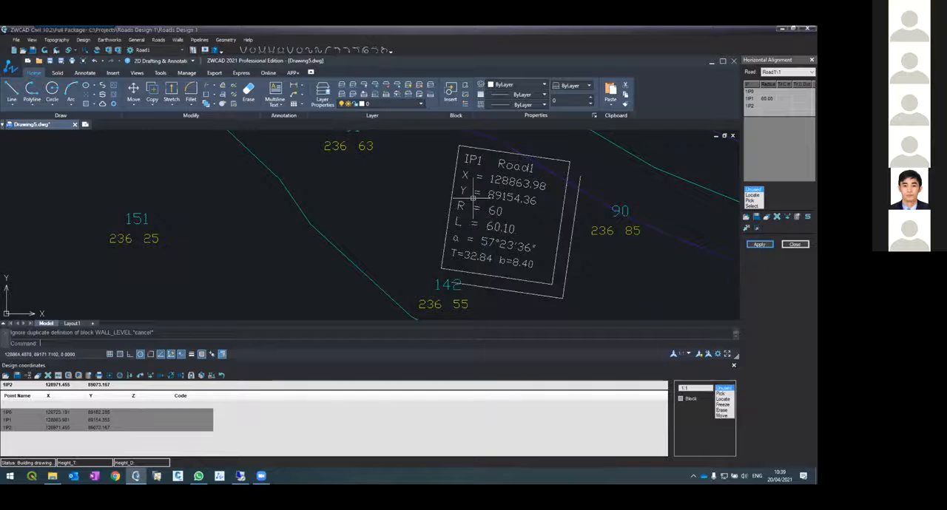
pyautogui.scroll(-6, 481, 214)
pyautogui.scroll(3, 469, 214)
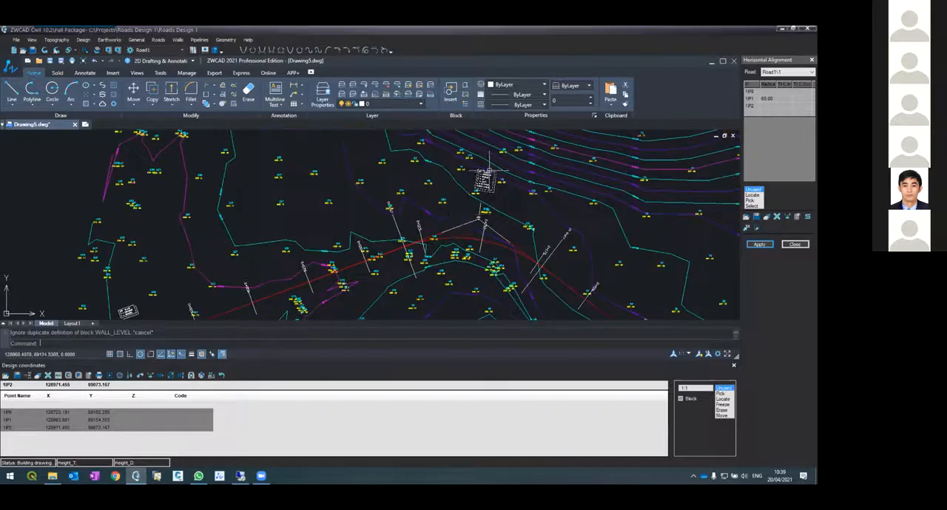
pyautogui.scroll(2, 477, 213)
pyautogui.scroll(-3, 484, 212)
pyautogui.scroll(4, 488, 212)
pyautogui.scroll(2, 490, 213)
pyautogui.scroll(-4, 486, 192)
pyautogui.scroll(3, 498, 191)
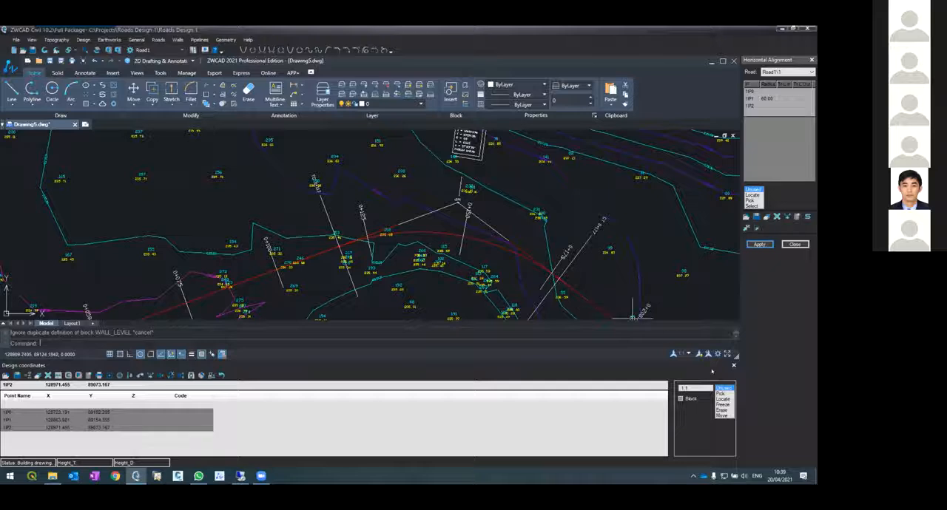
# Close the design coordinates table and review the curve around 1IP1 in the enlarged drawing
pyautogui.click(734, 366)
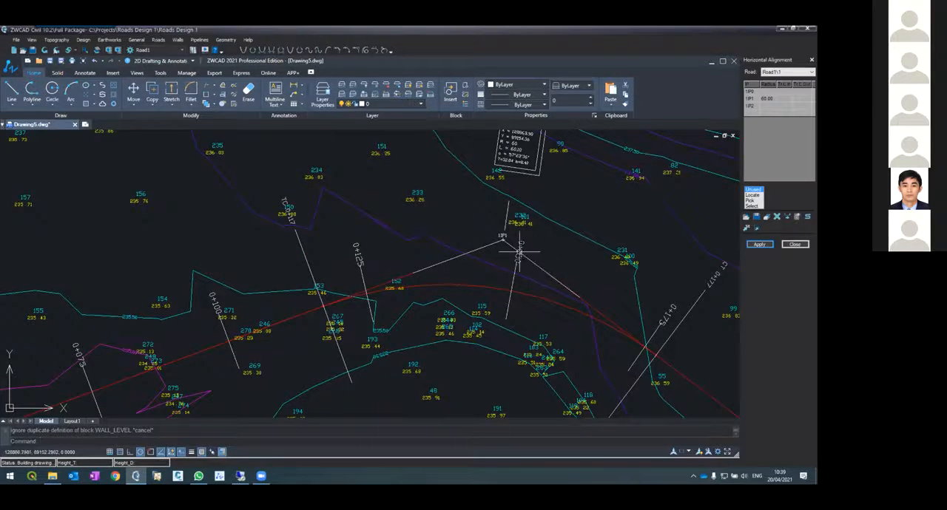
pyautogui.scroll(-3, 474, 222)
pyautogui.scroll(3, 488, 203)
pyautogui.scroll(3, 497, 238)
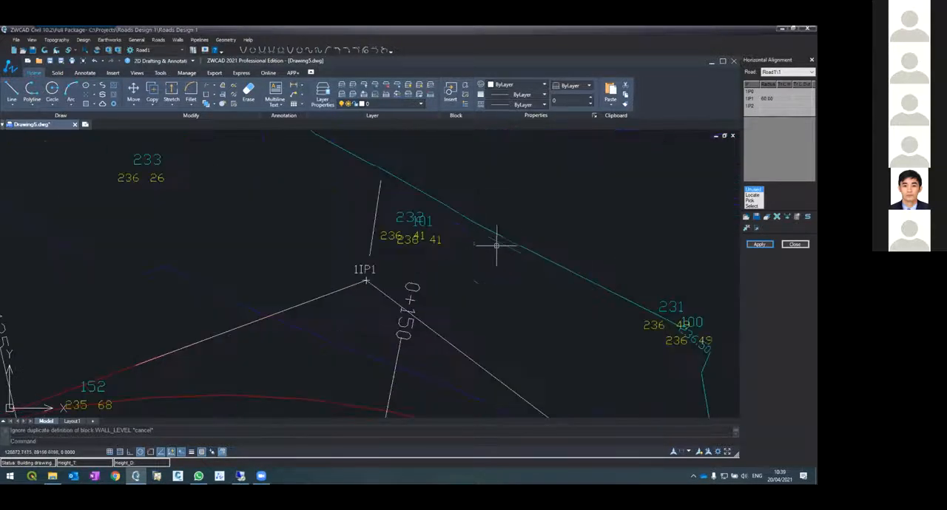
pyautogui.scroll(-3, 497, 247)
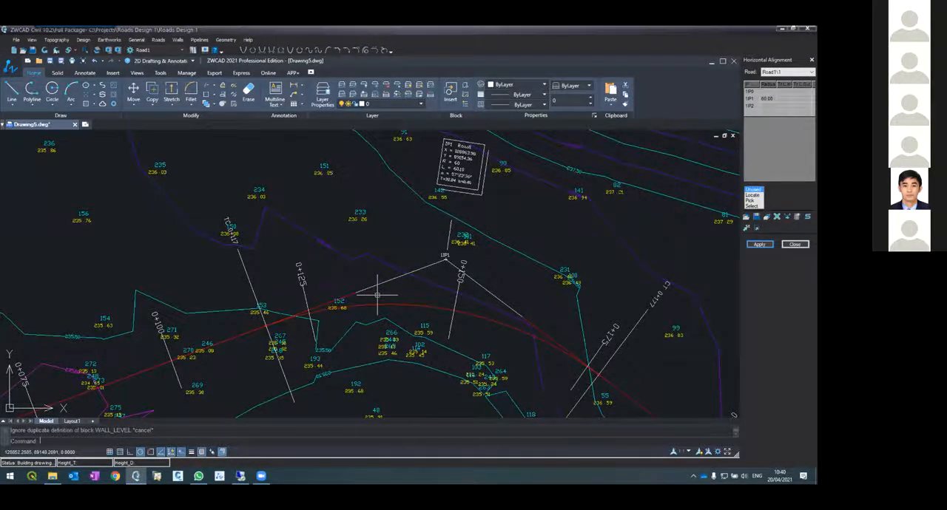
pyautogui.scroll(-4, 403, 268)
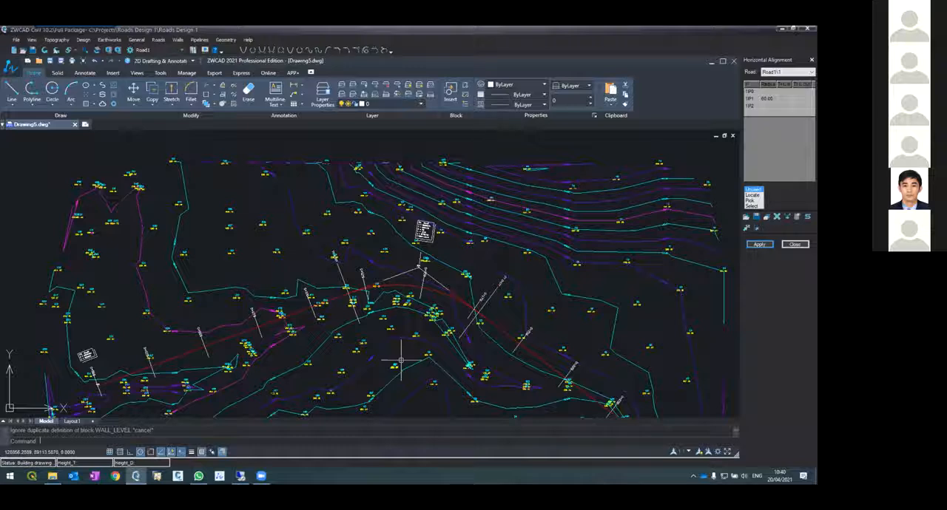
pyautogui.scroll(2, 414, 271)
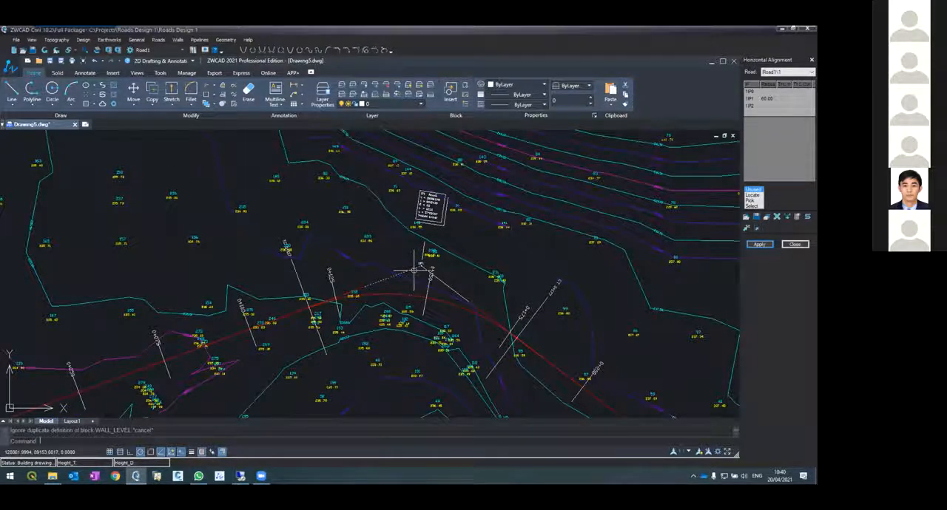
pyautogui.click(416, 269)
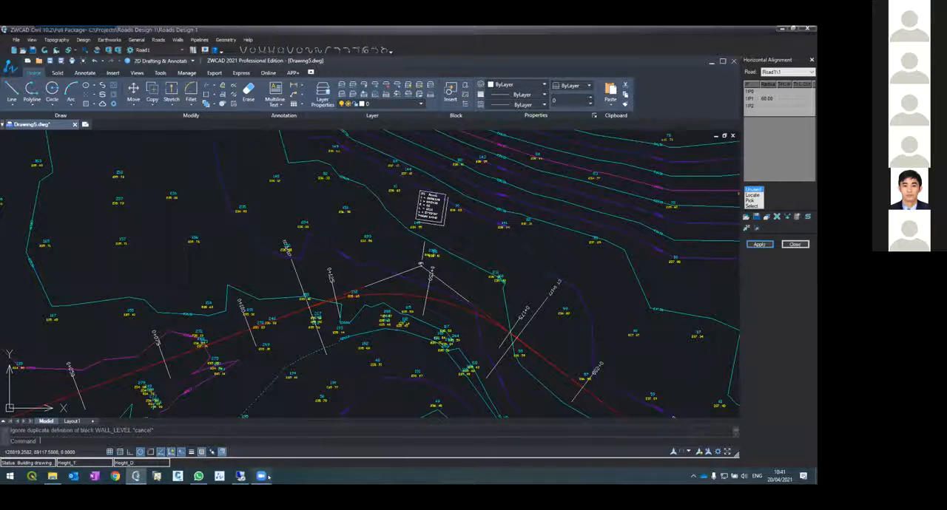
pyautogui.click(793, 28)
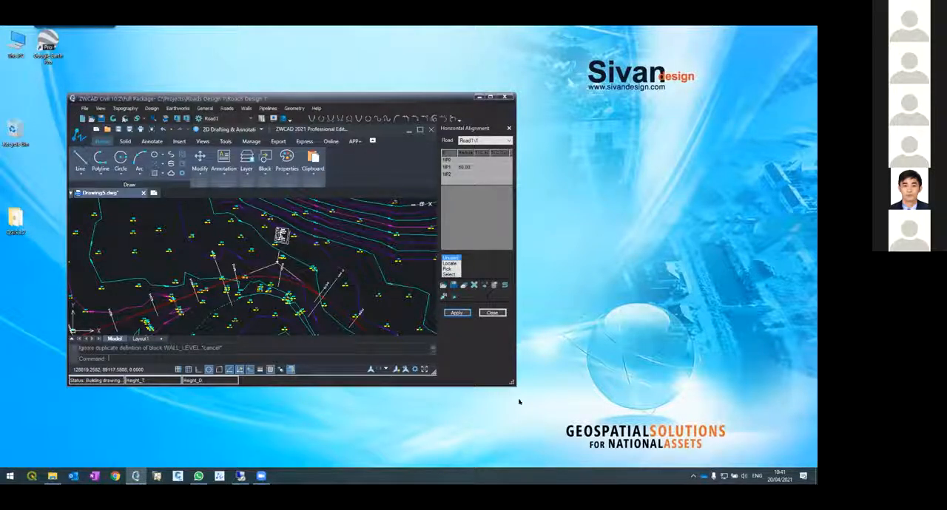
pyautogui.click(490, 97)
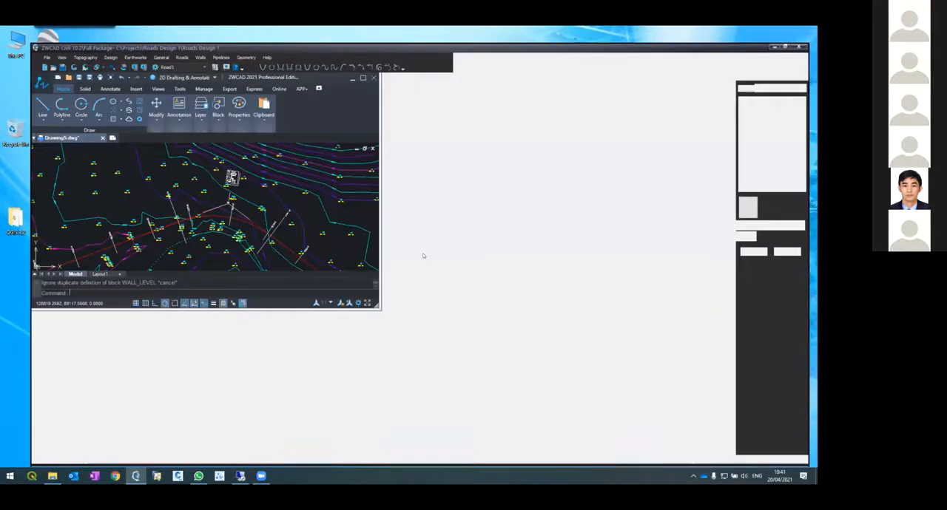
pyautogui.scroll(5, 362, 323)
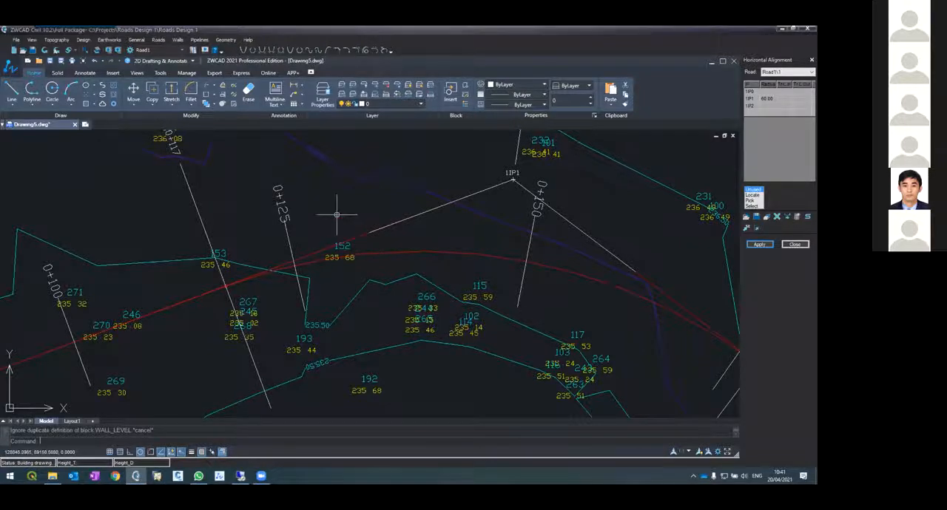
pyautogui.scroll(-3, 338, 212)
pyautogui.scroll(3, 357, 225)
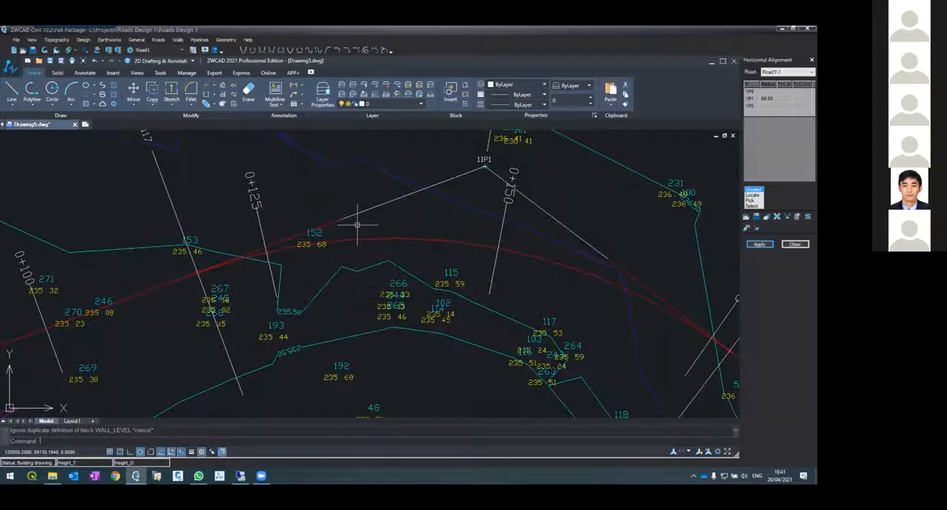
pyautogui.scroll(-2, 357, 224)
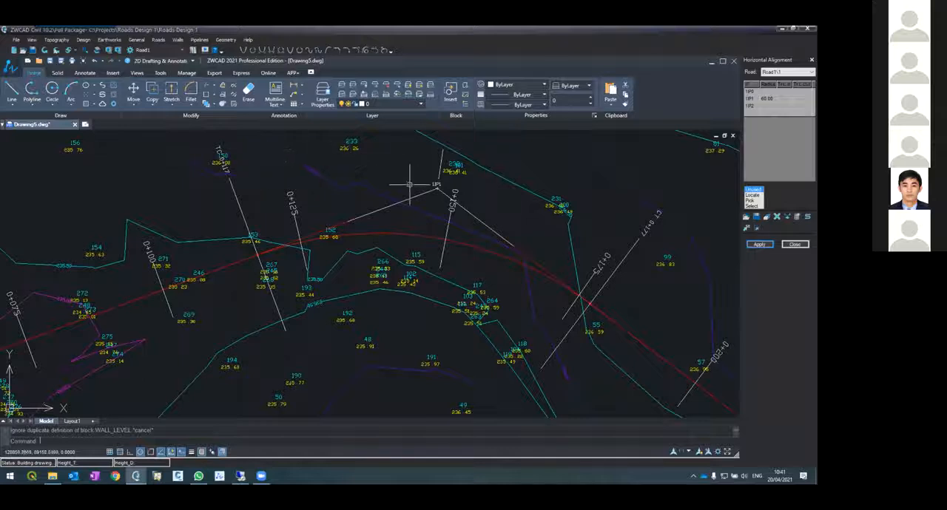
pyautogui.write('di')
pyautogui.press('Return')
pyautogui.press('Escape')
pyautogui.press('Escape')
# Draw a rectangle just south of the road curve, enclosing survey points 191 and 264
pyautogui.write('rec')
pyautogui.press('Return')
pyautogui.click(361, 266)
pyautogui.click(516, 368)
pyautogui.press('Return')
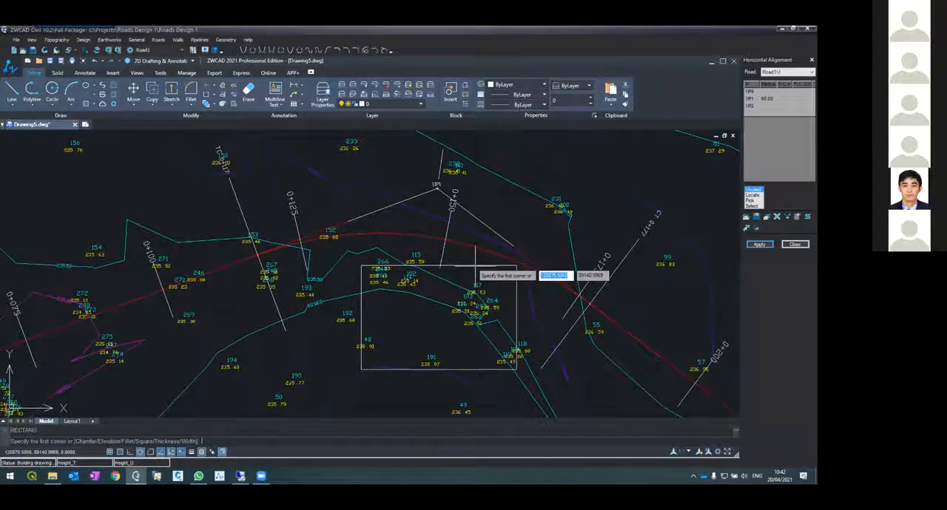
pyautogui.press('Escape')
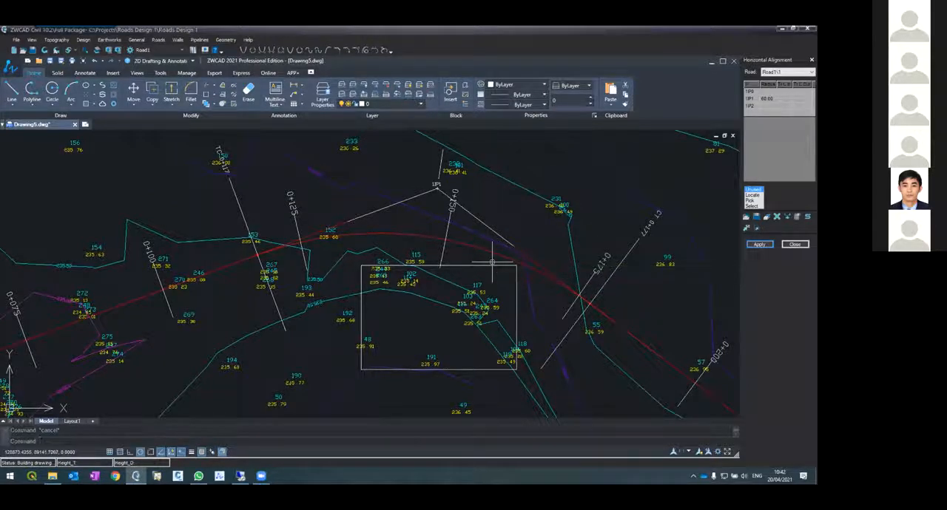
# Move the rectangle southwest so that it encloses survey points 190, 192 and 48
pyautogui.click(488, 265)
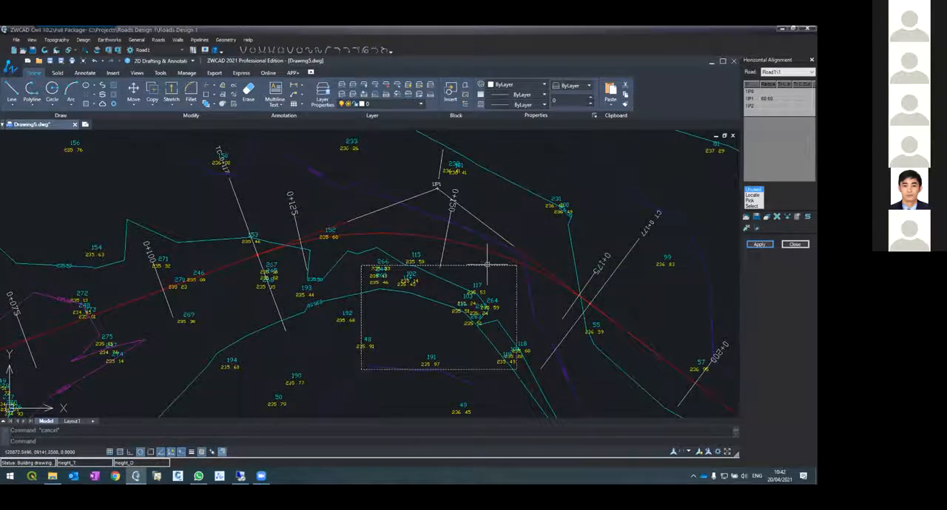
pyautogui.write('m')
pyautogui.press('Return')
pyautogui.click(478, 281)
pyautogui.click(380, 299)
pyautogui.press('Return')
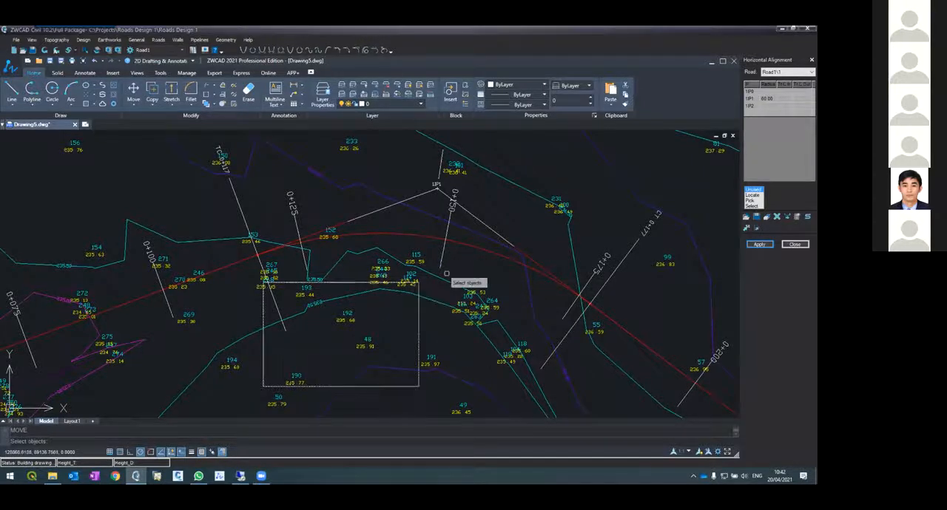
pyautogui.press('Escape')
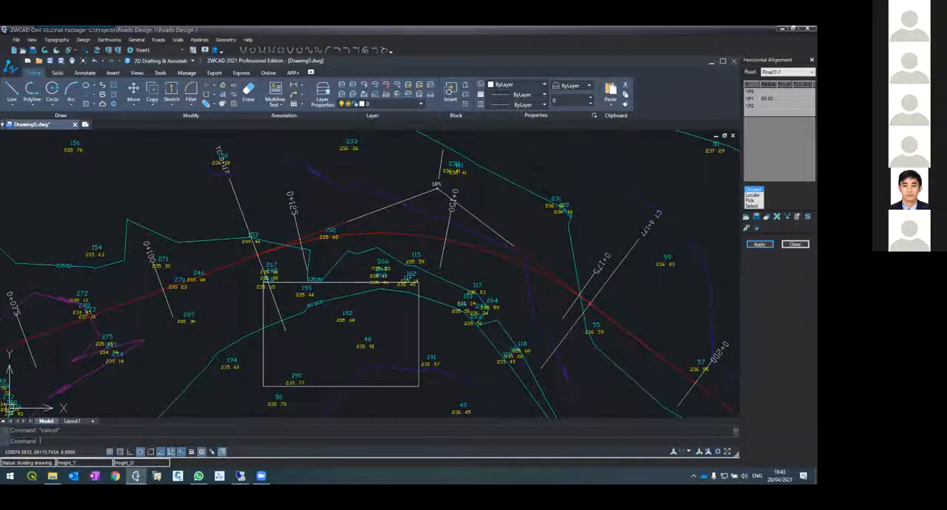
# Reopen the Road1 horizontal alignment together with its design coordinates table
pyautogui.click(159, 40)
pyautogui.click(226, 127)
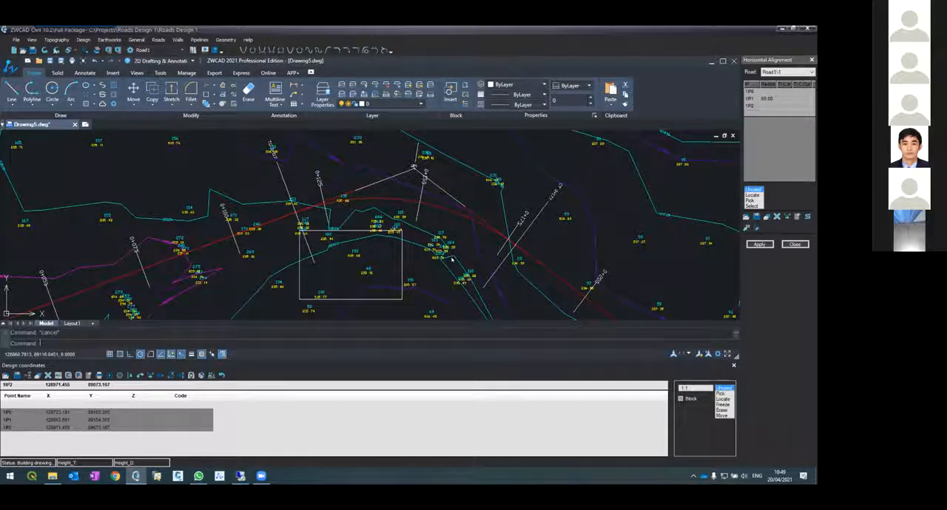
pyautogui.press('XF86AudioRaiseVolume')
pyautogui.press('XF86AudioRaiseVolume')
pyautogui.scroll(-5, 377, 214)
pyautogui.scroll(4, 377, 213)
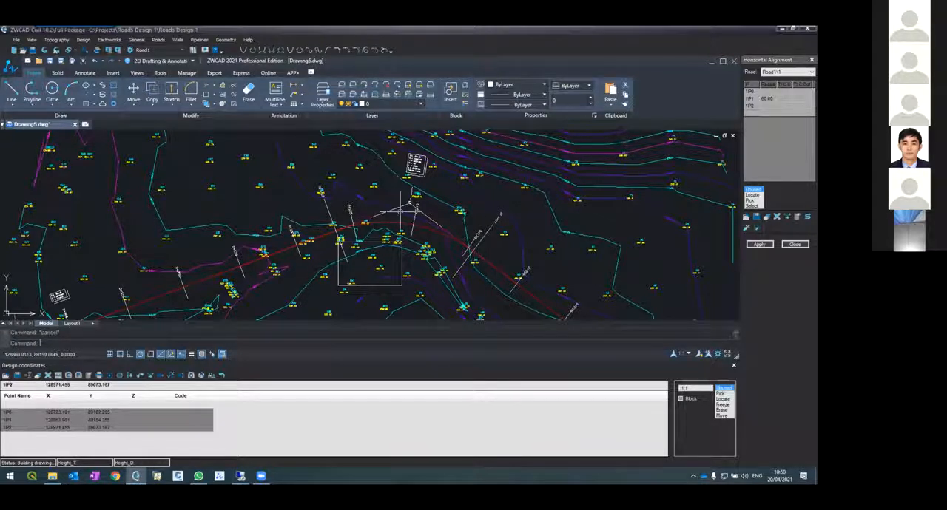
# Set the curve radius at 1IP1 to 100 and apply the alignment with the offered layout and contours settings
pyautogui.scroll(2, 412, 201)
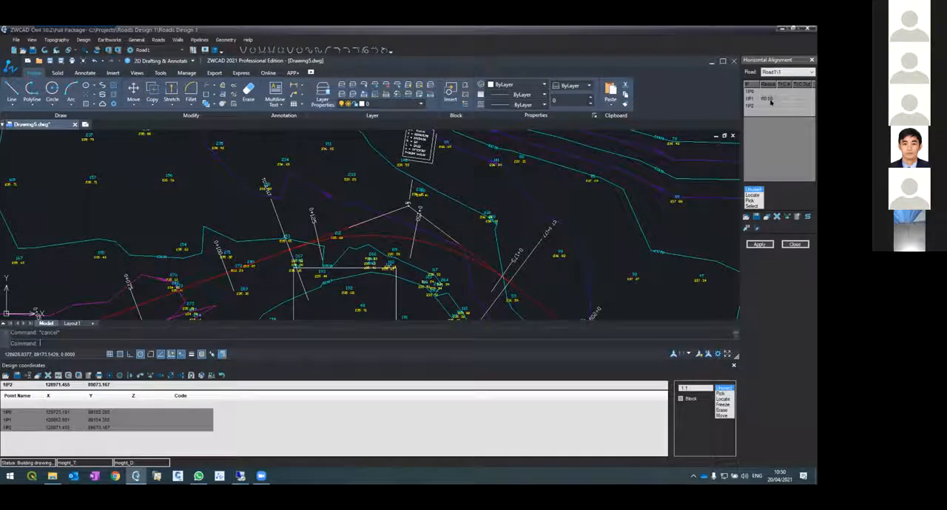
pyautogui.write('4')
pyautogui.write('00')
pyautogui.click(757, 245)
pyautogui.click(384, 250)
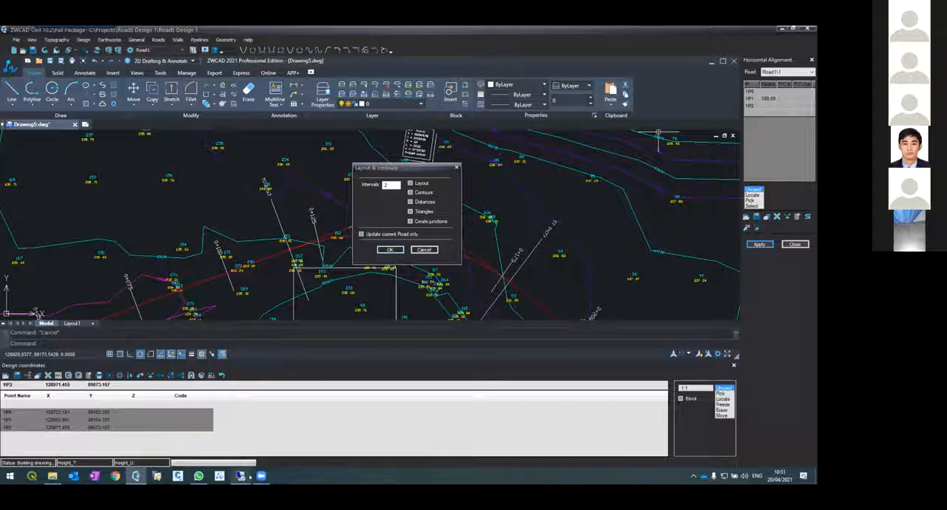
# Switch to the Road Design 1 project in Drawing3, cancel the pending object selection and draw a two-segment polyline across the topography
pyautogui.moveTo(258, 478)
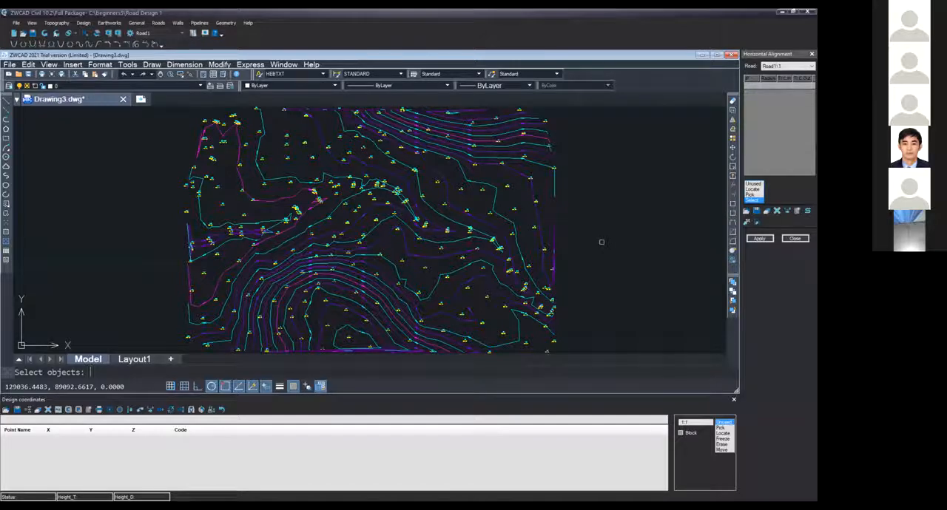
pyautogui.press('Escape')
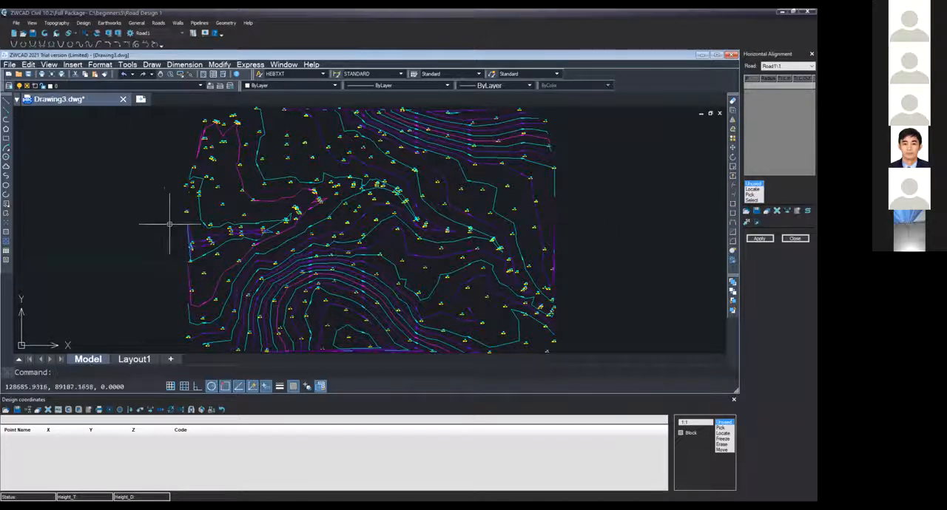
pyautogui.click(6, 120)
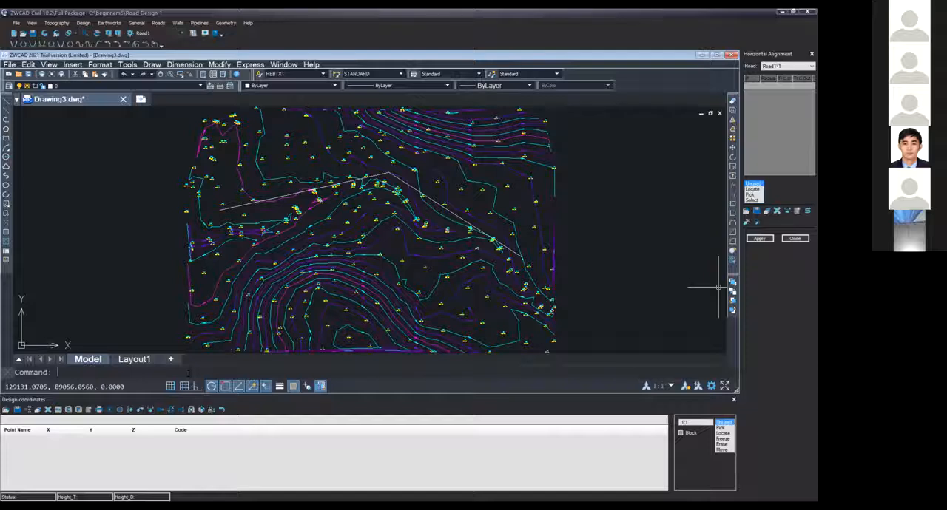
# Select the drawn polyline as the source of the Road1 alignment points
pyautogui.click(752, 201)
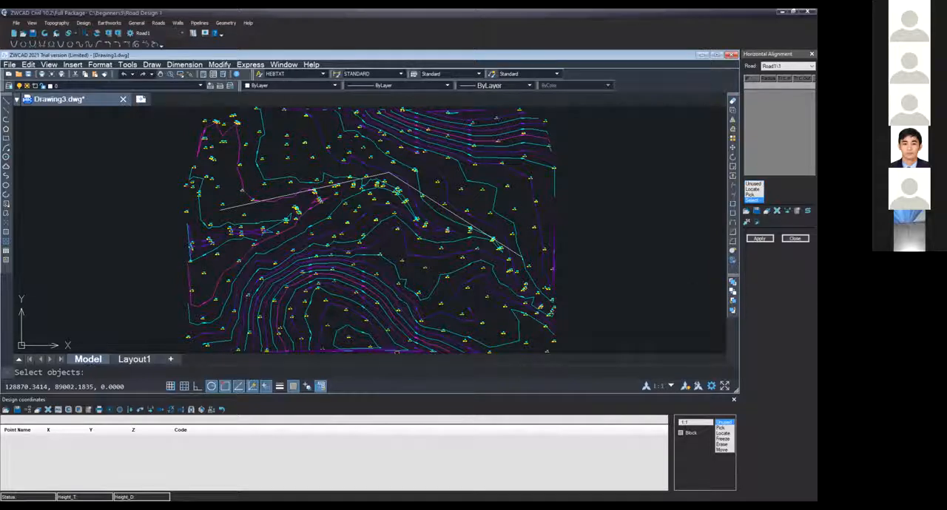
pyautogui.click(222, 208)
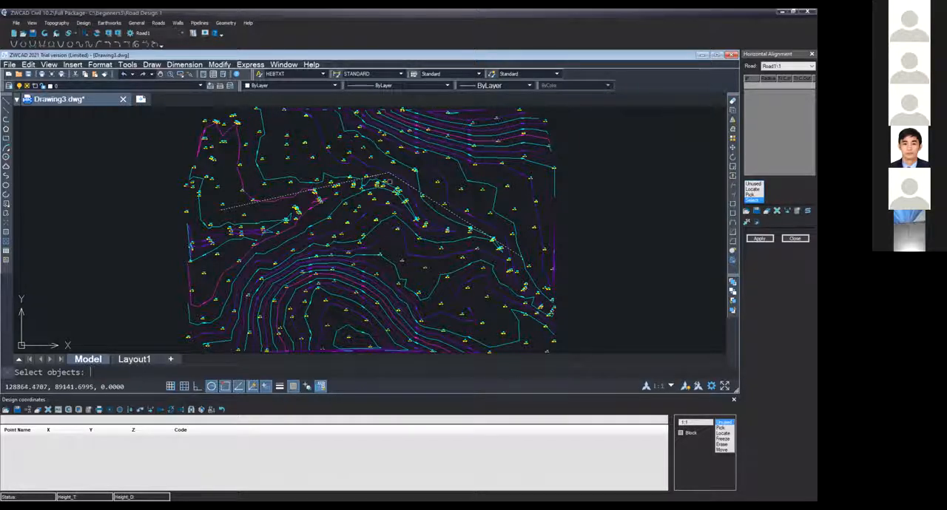
pyautogui.press('Return')
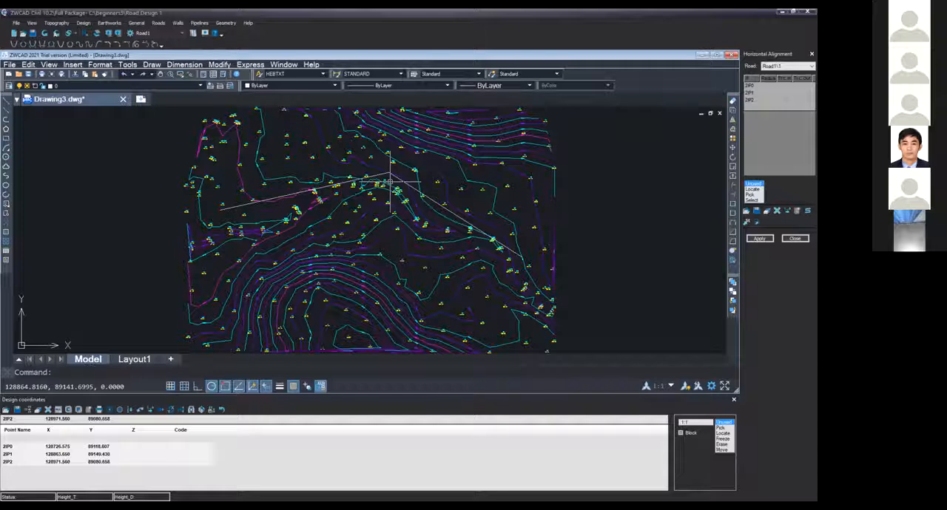
# Set the curve radius at 2IP1 to 60 and apply the alignment to draw the road layout
pyautogui.click(767, 95)
pyautogui.write('80')
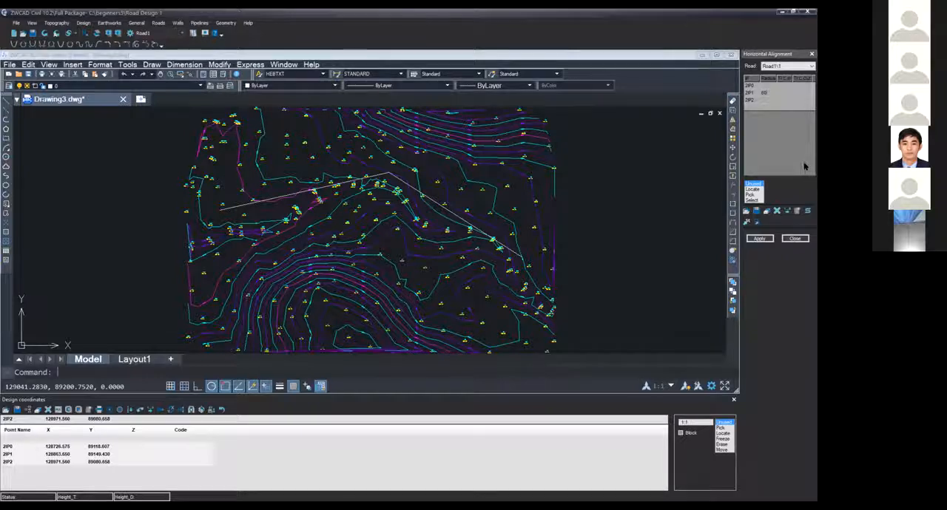
pyautogui.click(764, 238)
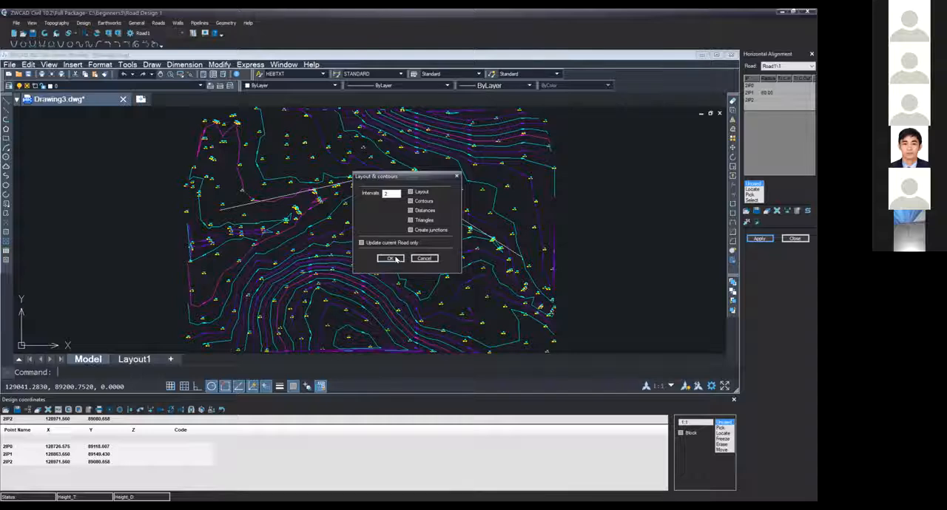
pyautogui.click(393, 258)
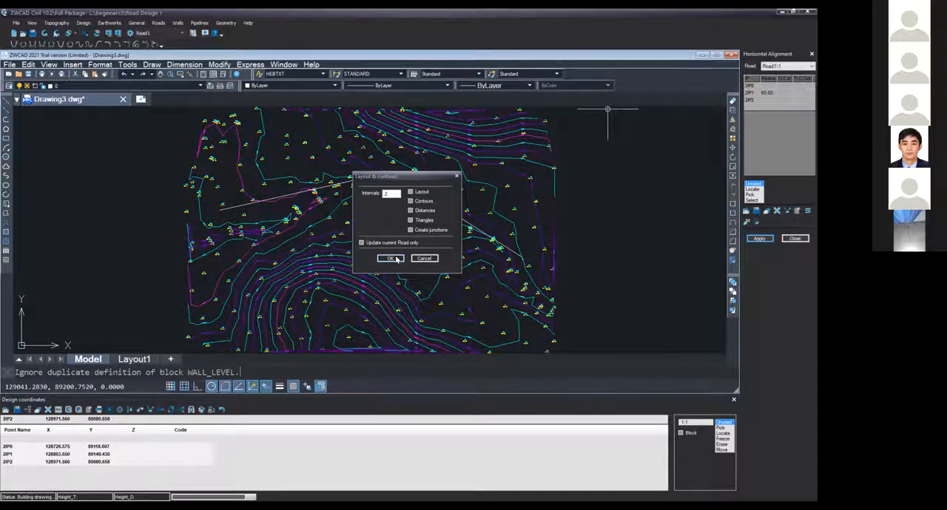
pyautogui.click(391, 258)
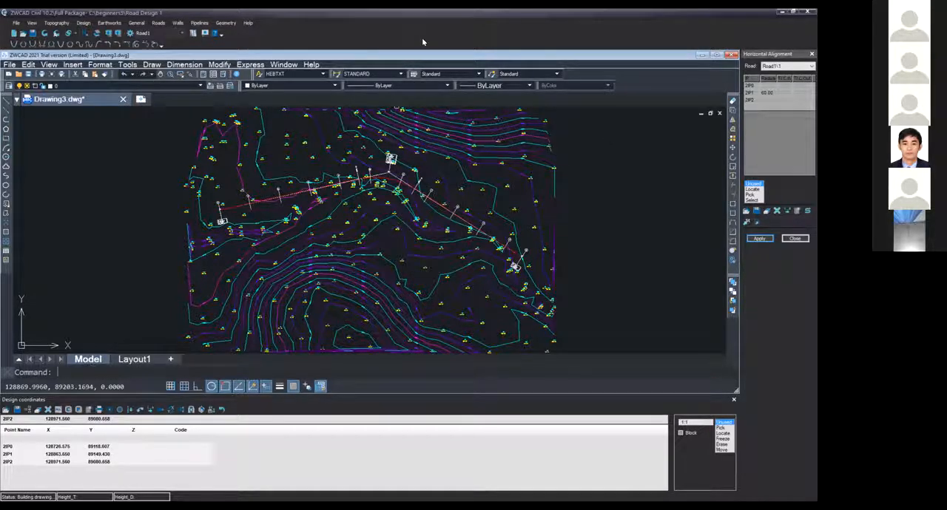
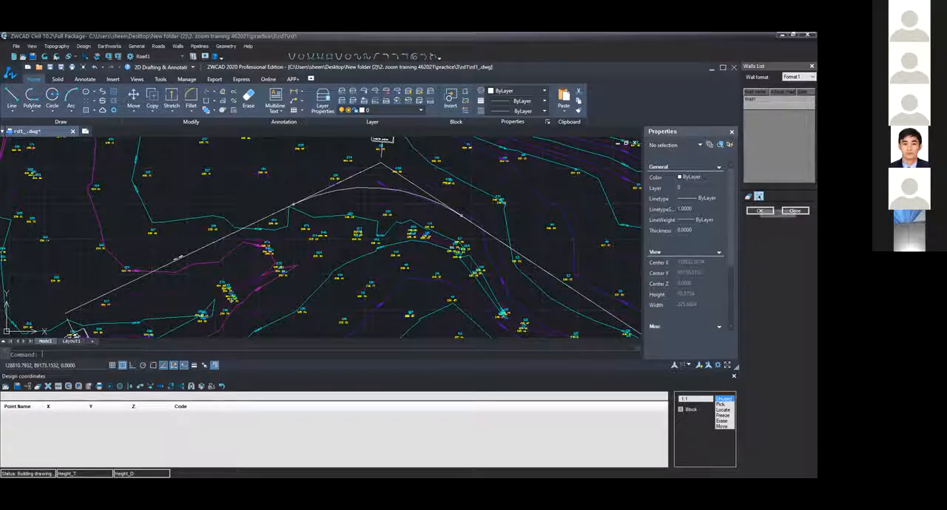
# Delete all walls from the Walls List
pyautogui.click(758, 196)
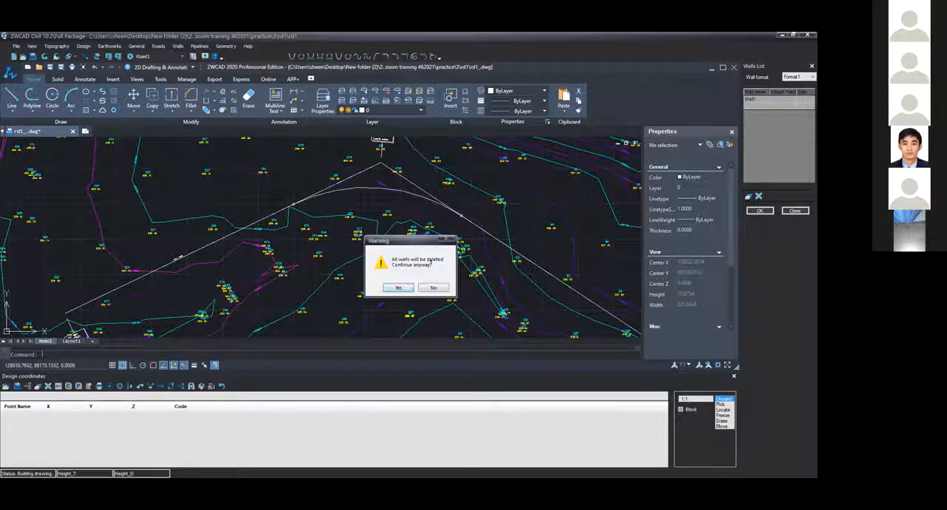
pyautogui.click(397, 287)
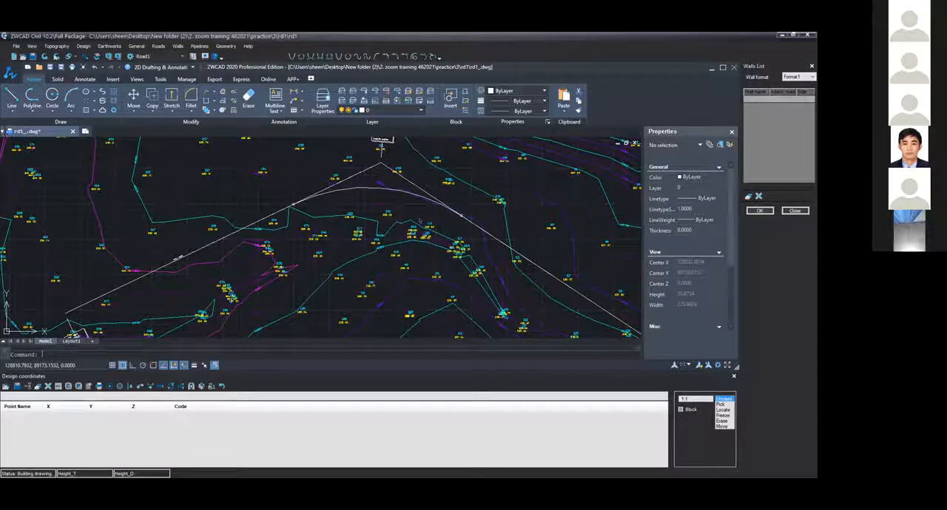
pyautogui.scroll(-2, 419, 221)
# Reopen Road1's horizontal alignment and take its intersection points from the existing two-segment polyline
pyautogui.click(158, 46)
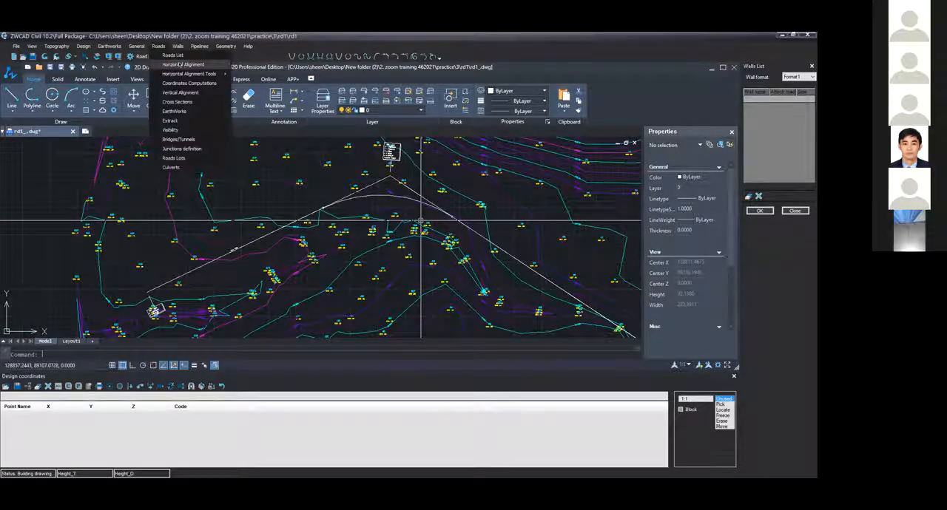
pyautogui.click(180, 65)
pyautogui.moveTo(516, 194)
pyautogui.mouseDown(button='middle')
pyautogui.moveTo(489, 196)
pyautogui.moveTo(487, 211)
pyautogui.mouseUp(button='middle')
pyautogui.click(406, 224)
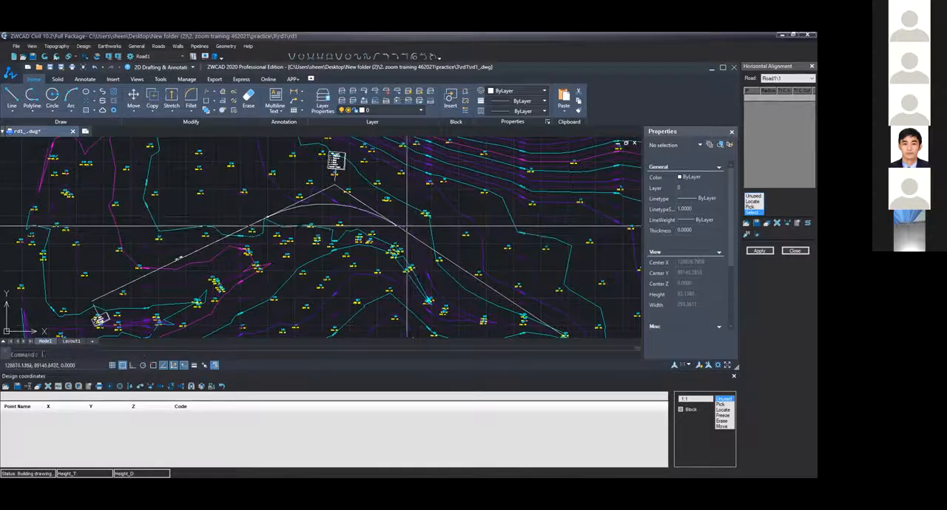
pyautogui.click(402, 226)
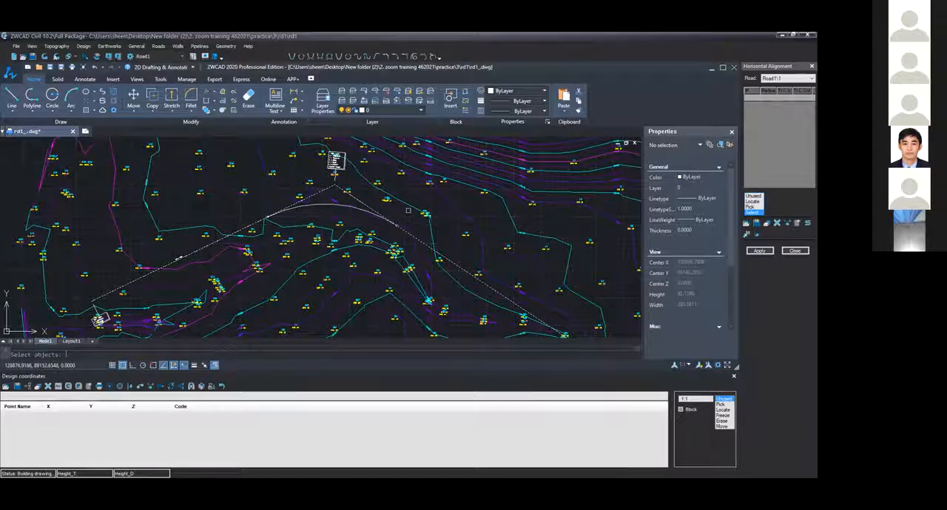
pyautogui.press('Return')
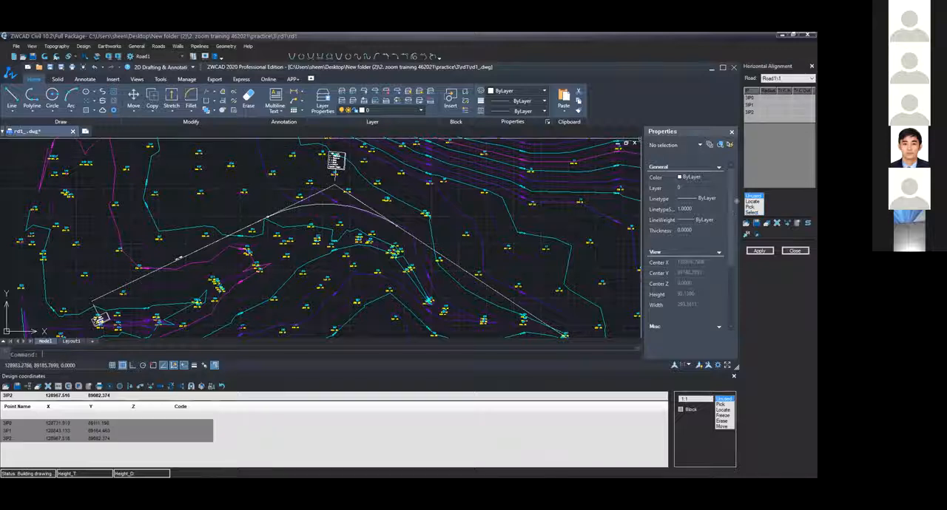
# Set the curve radius at 3IP1 to 60 and apply the alignment with the offered layout and contours settings
pyautogui.click(767, 104)
pyautogui.write('60')
pyautogui.click(759, 252)
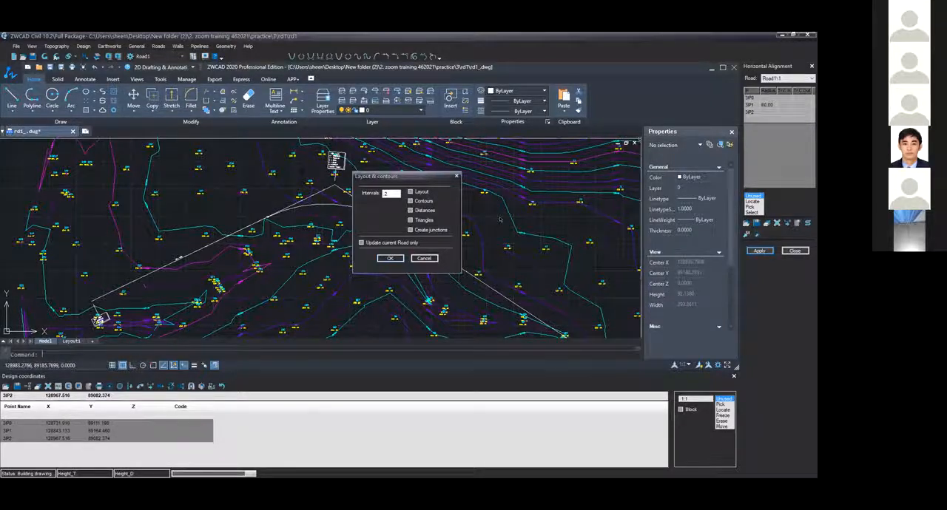
pyautogui.scroll(5, 625, 244)
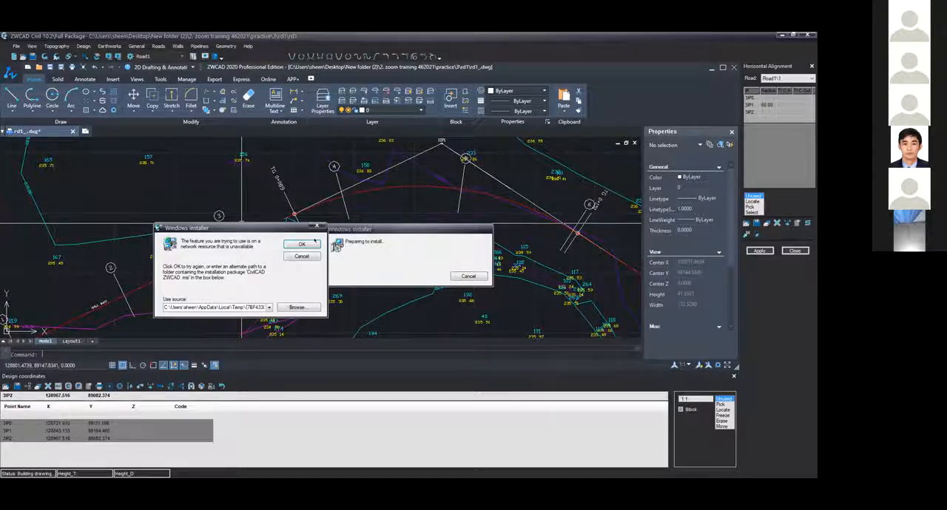
# Dismiss the installer prompt and switch the road options' sections format to KM+M station names, keeping the 25 distance between sections
pyautogui.moveTo(302, 227); pyautogui.dragTo(363, 241)
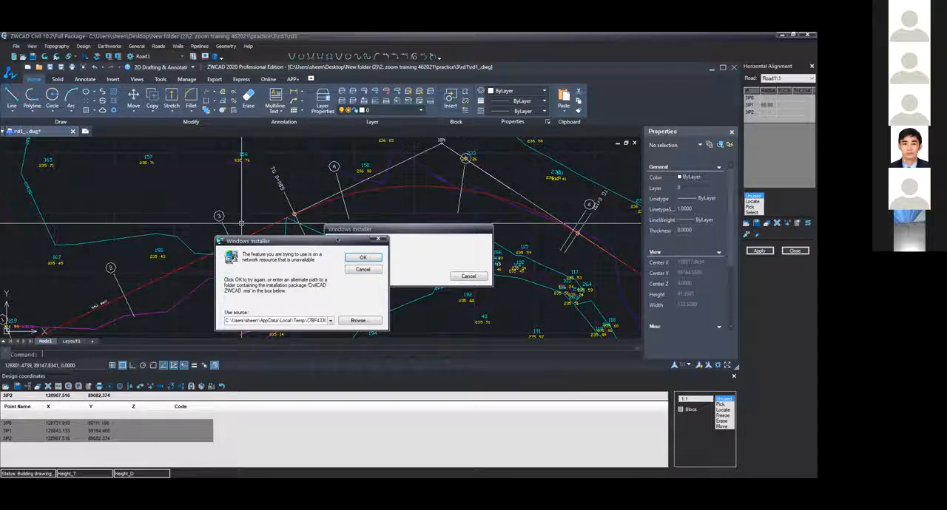
pyautogui.moveTo(337, 238); pyautogui.dragTo(443, 211)
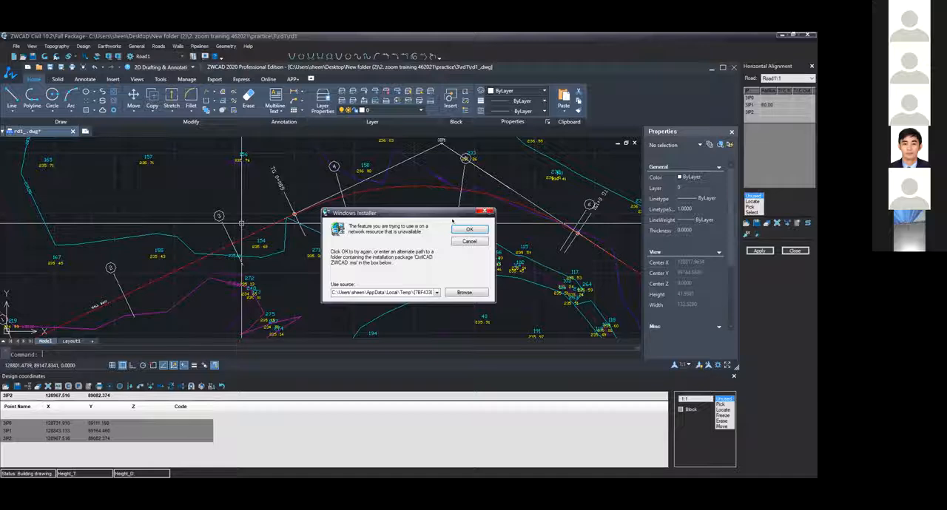
pyautogui.click(469, 229)
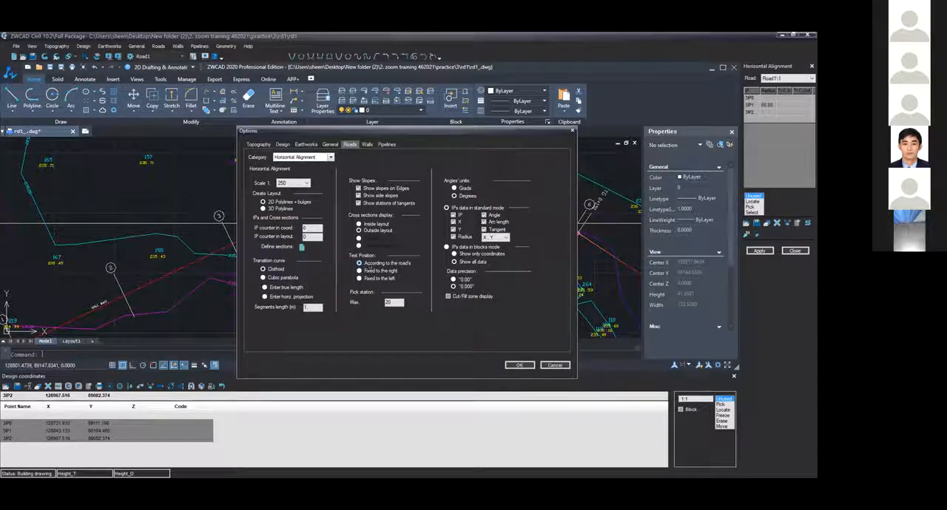
pyautogui.click(301, 247)
pyautogui.click(425, 207)
pyautogui.click(418, 218)
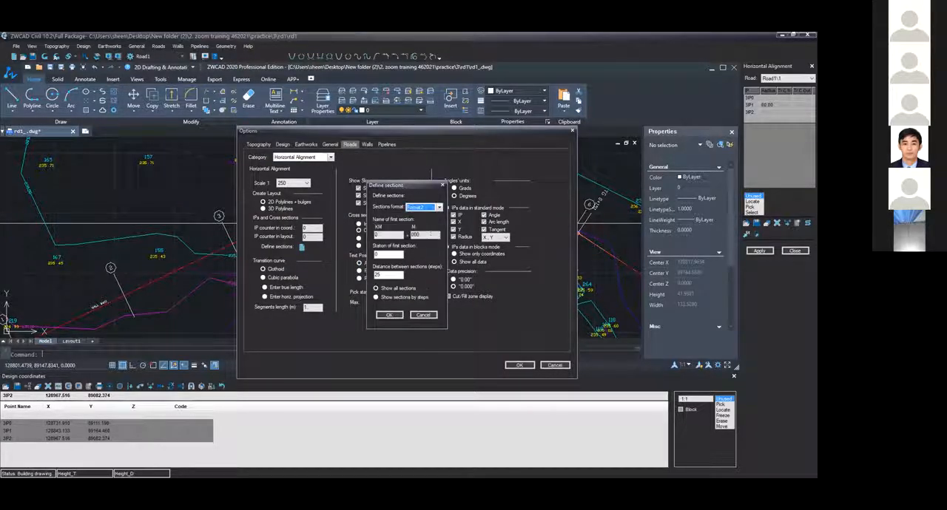
pyautogui.click(390, 315)
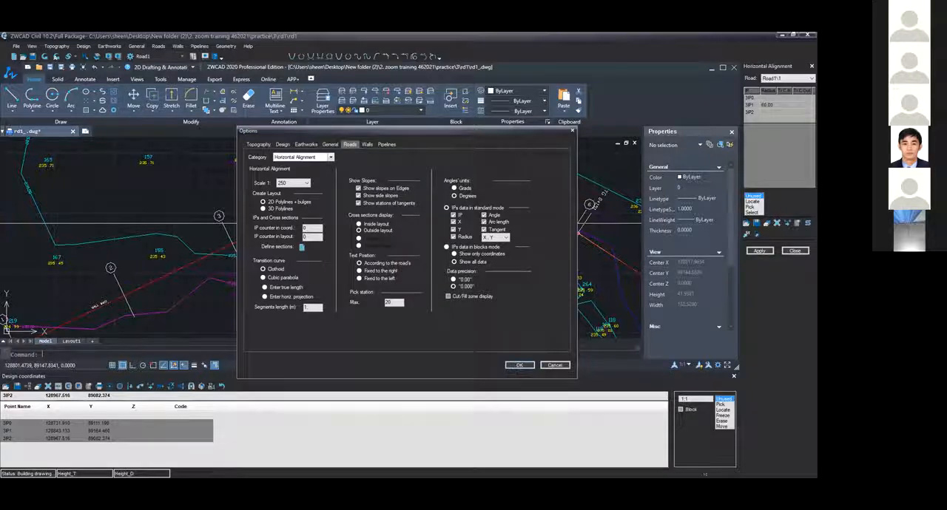
pyautogui.click(519, 364)
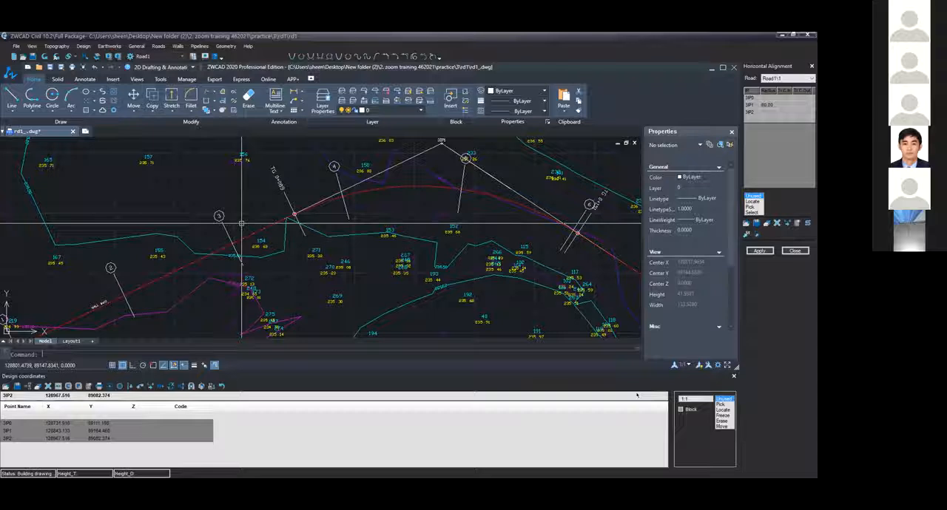
# Confirm the section definition in the horizontal alignment options again and reapply the alignment with the offered layout and contours settings
pyautogui.scroll(-1, 487, 246)
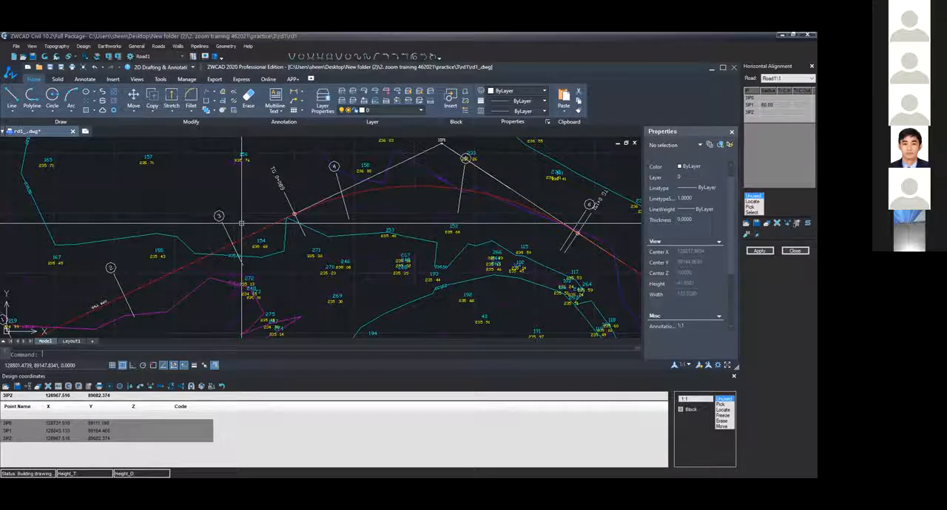
pyautogui.scroll(-2, 241, 223)
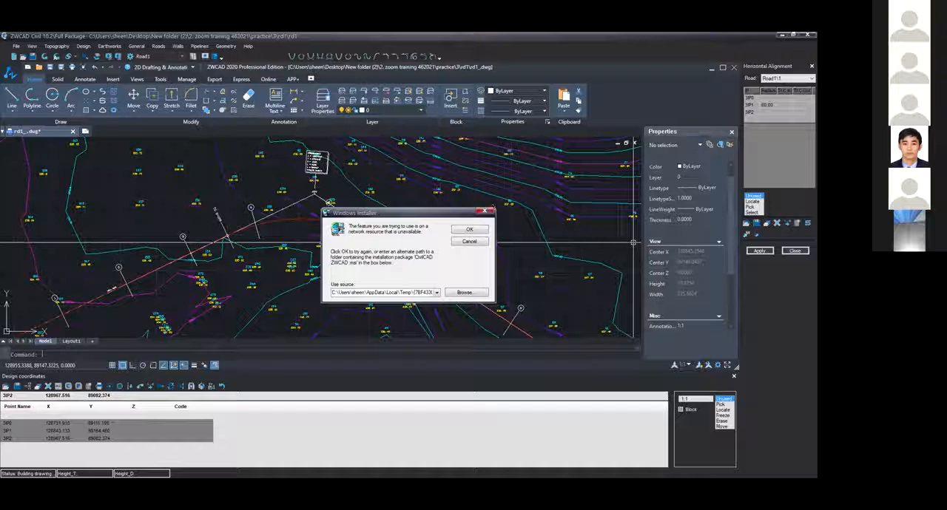
pyautogui.click(485, 211)
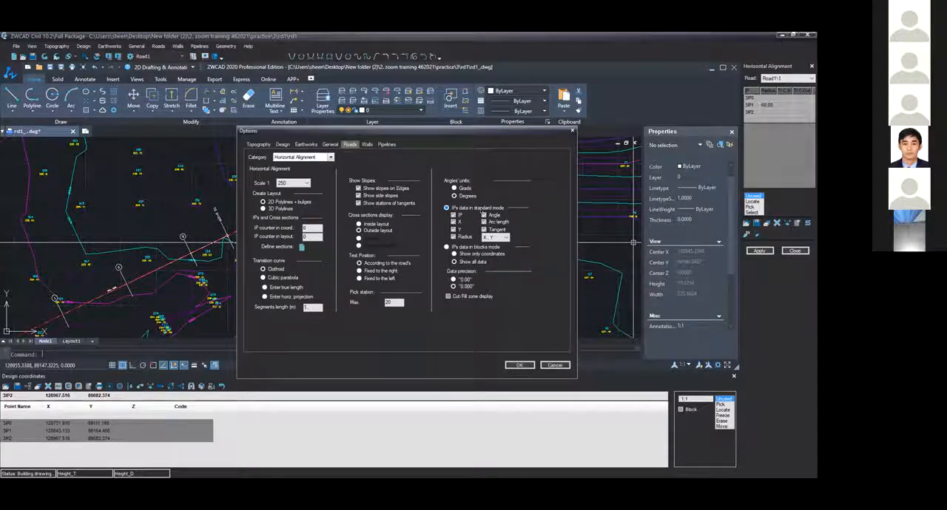
pyautogui.click(301, 247)
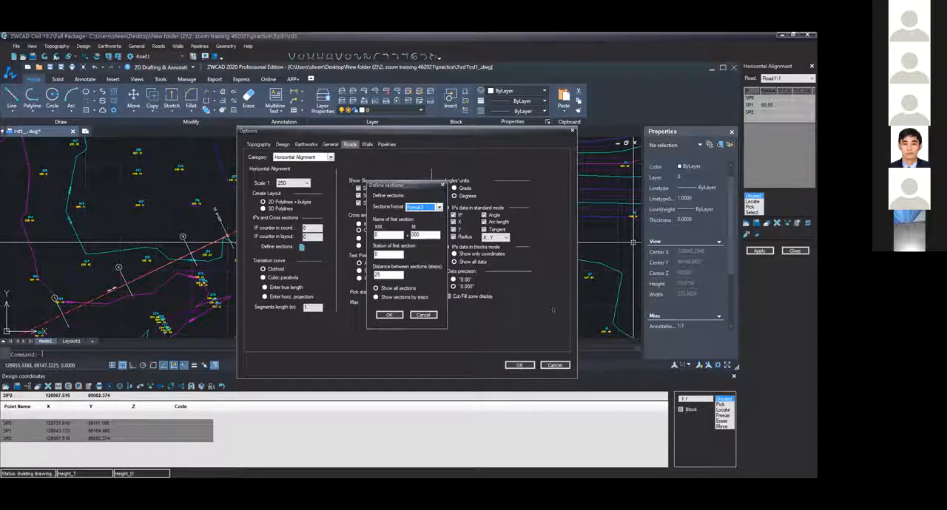
pyautogui.click(390, 316)
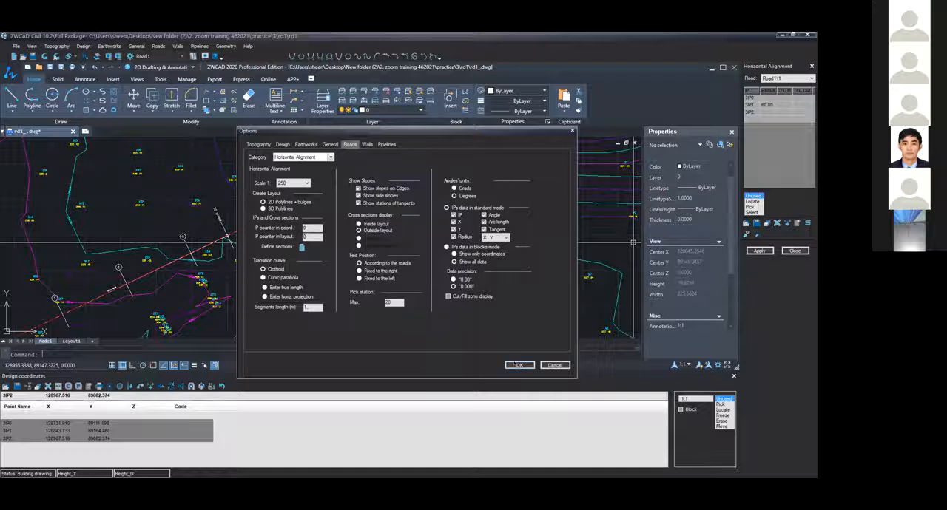
pyautogui.click(519, 365)
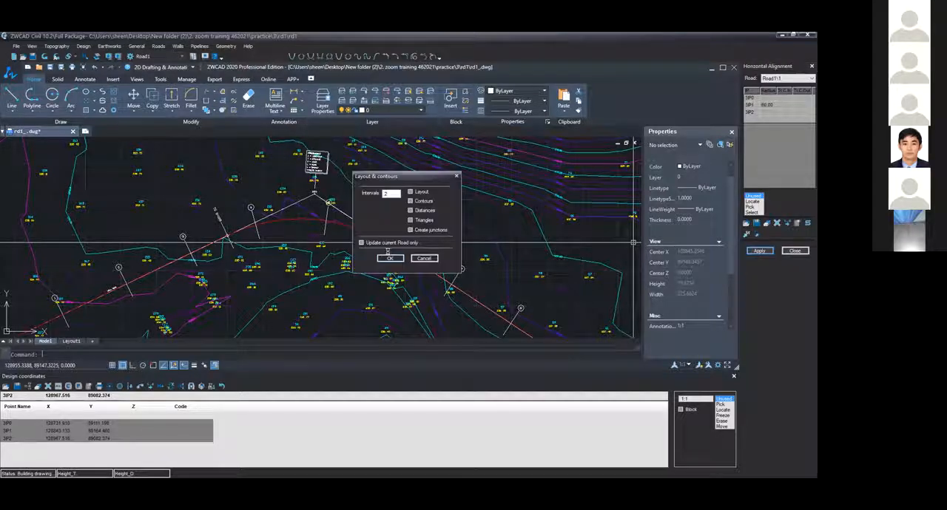
pyautogui.click(390, 258)
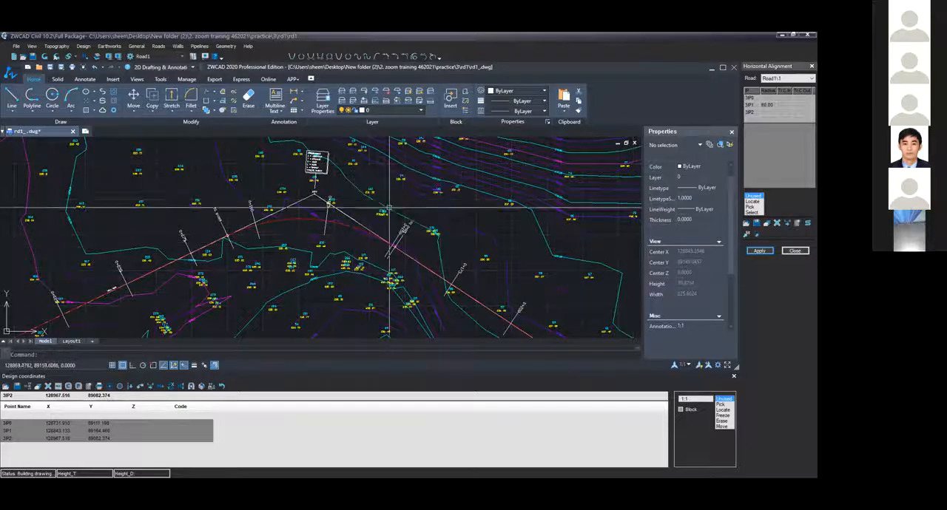
# Examine the section station labels along the Road1 alignment from its start through the curve
pyautogui.scroll(-2, 370, 221)
pyautogui.scroll(5, 258, 241)
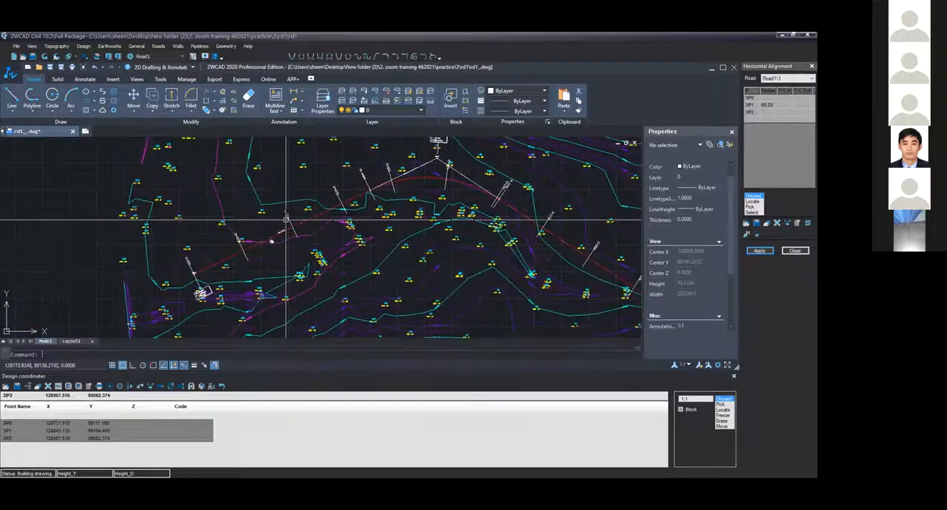
pyautogui.scroll(-2, 348, 248)
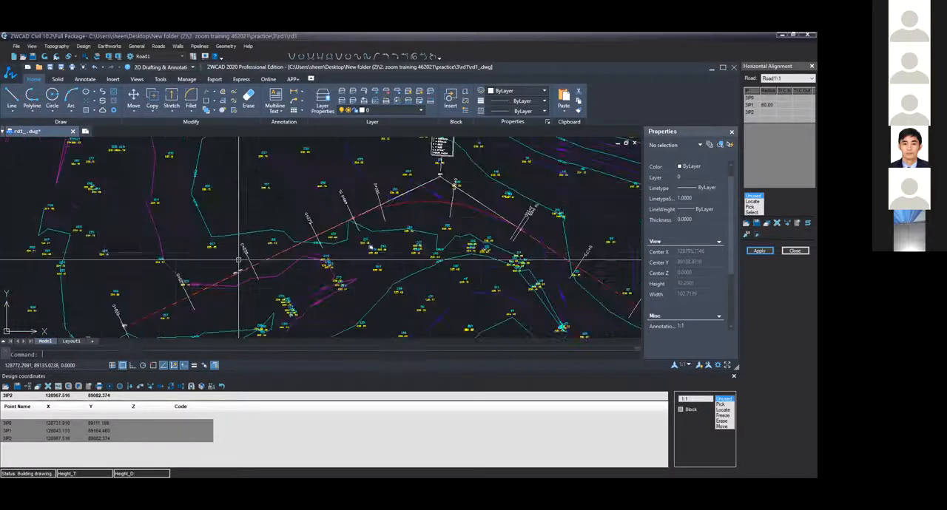
pyautogui.scroll(-2, 352, 244)
pyautogui.scroll(-2, 353, 243)
pyautogui.scroll(2, 353, 242)
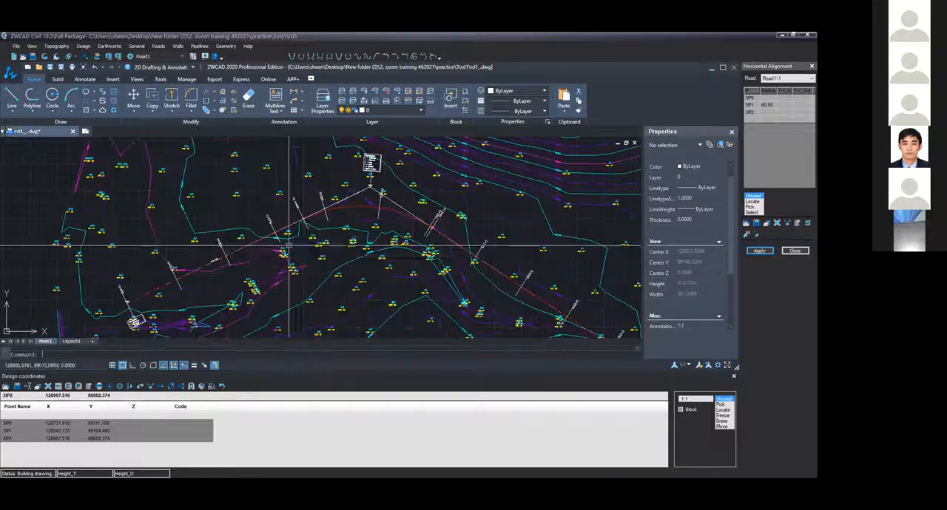
pyautogui.scroll(3, 352, 243)
pyautogui.scroll(4, 294, 252)
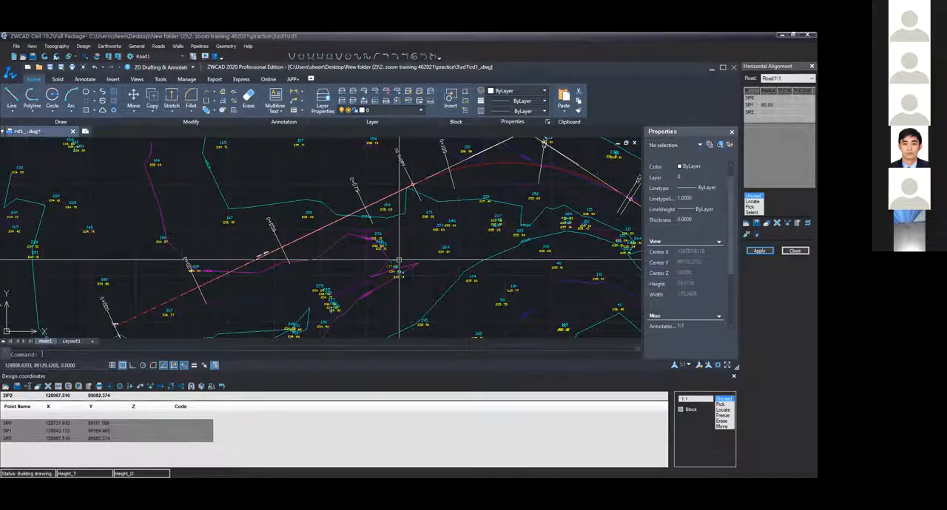
pyautogui.scroll(-2, 399, 261)
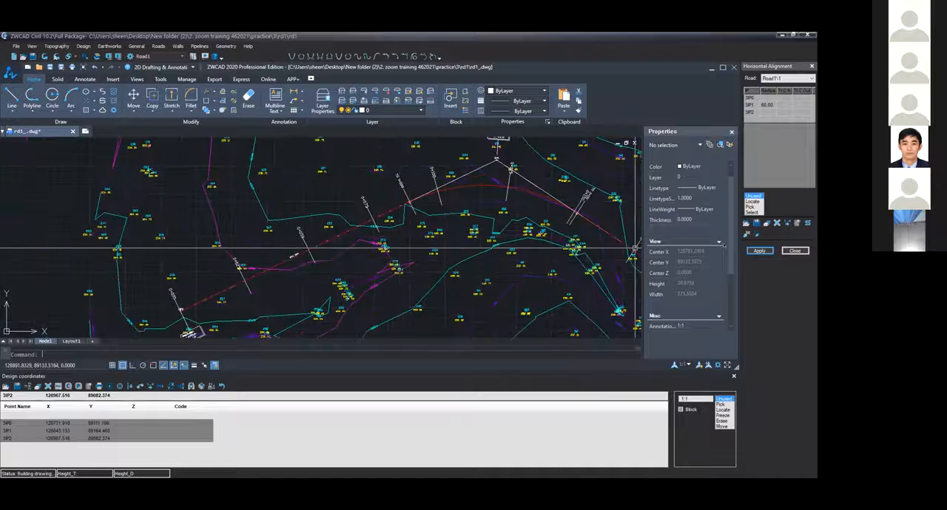
# Reapply the Road1 alignment with the Distances option enabled
pyautogui.click(758, 251)
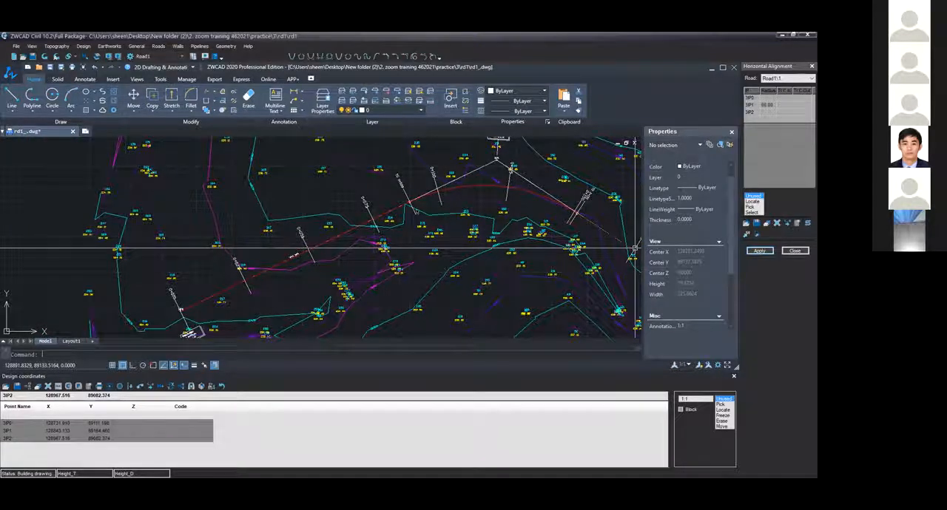
pyautogui.click(410, 210)
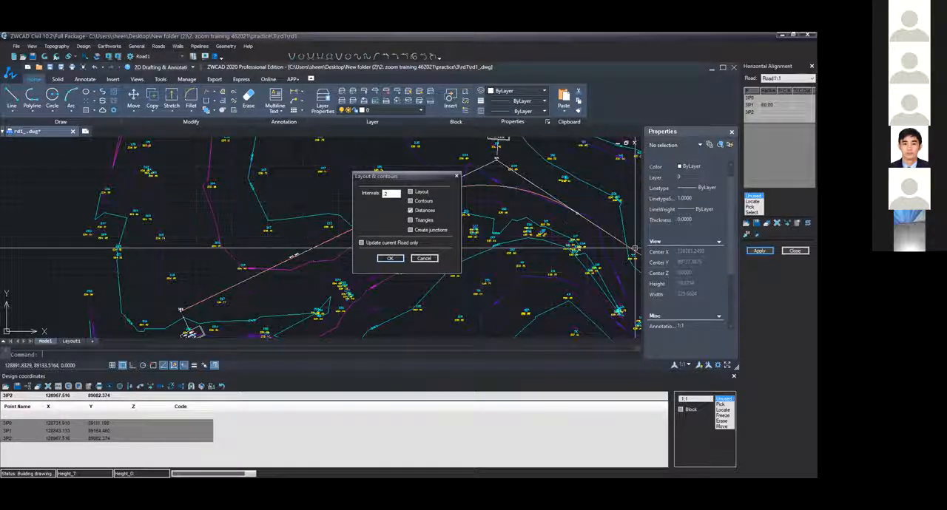
pyautogui.scroll(5, 275, 271)
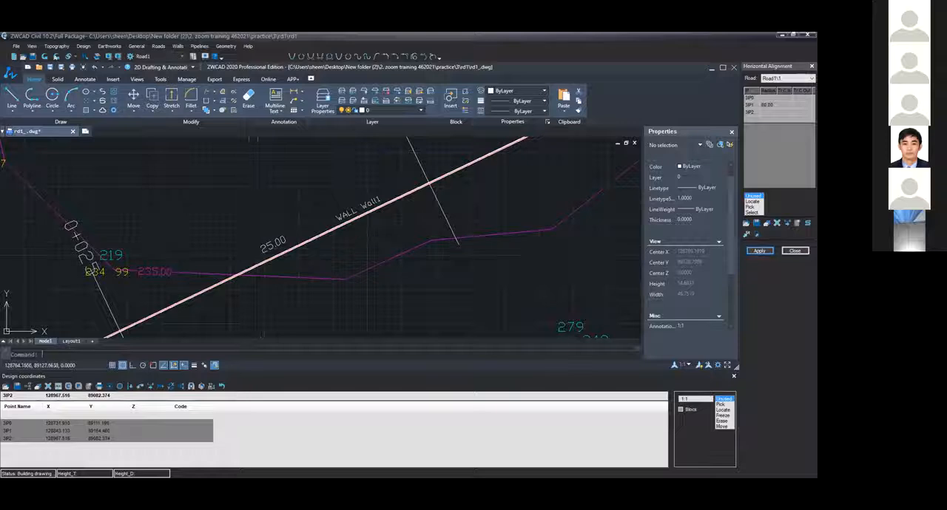
# Examine the distance labels between sections along the straight and the curve, and the data block at the intersection point
pyautogui.scroll(-3, 249, 262)
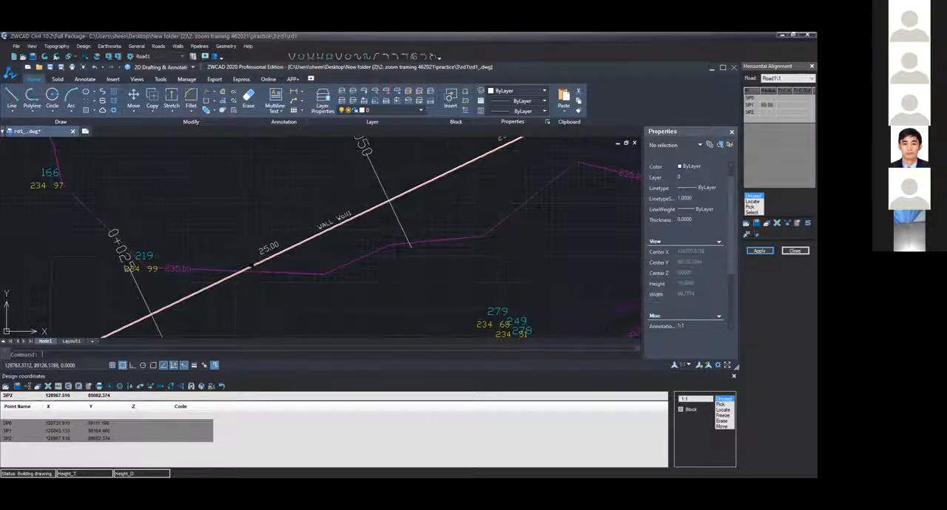
pyautogui.scroll(4, 281, 205)
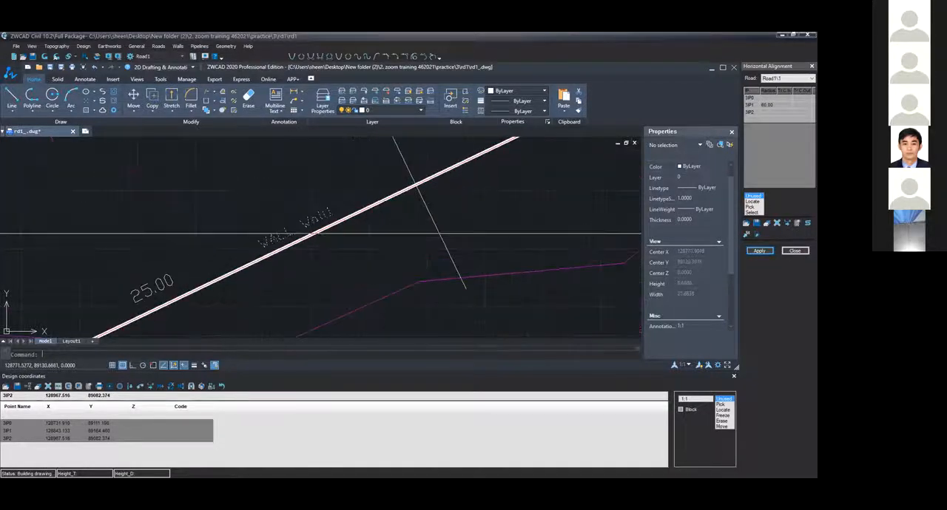
pyautogui.scroll(-5, 319, 226)
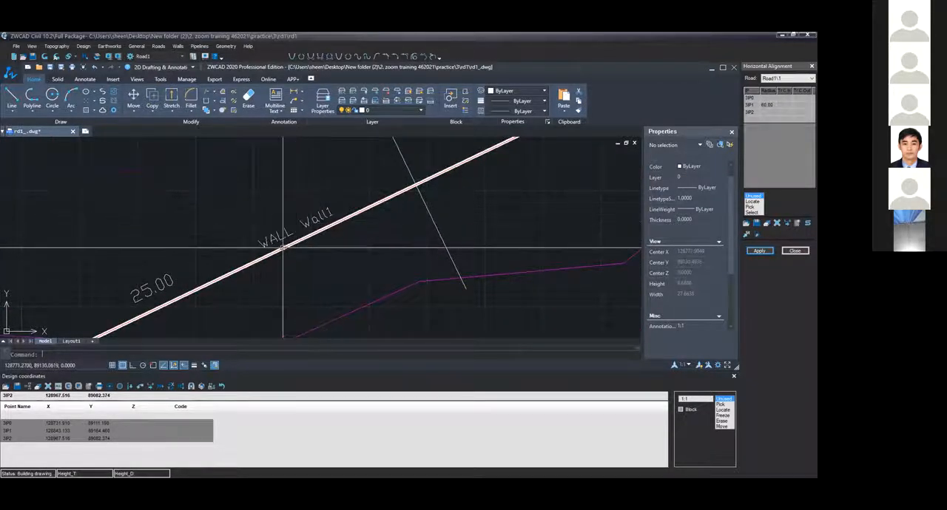
pyautogui.scroll(-1, 321, 230)
pyautogui.scroll(4, 255, 258)
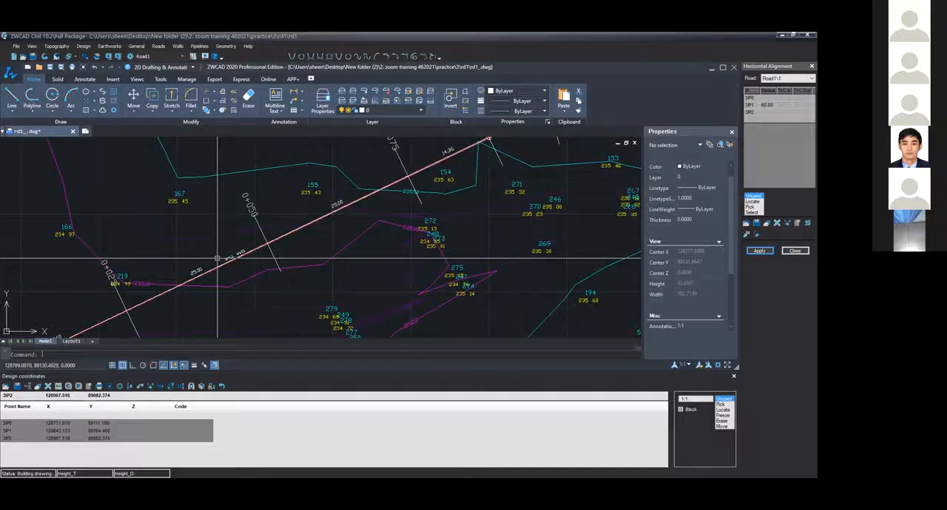
pyautogui.click(249, 257)
pyautogui.press('Escape')
pyautogui.scroll(-5, 329, 255)
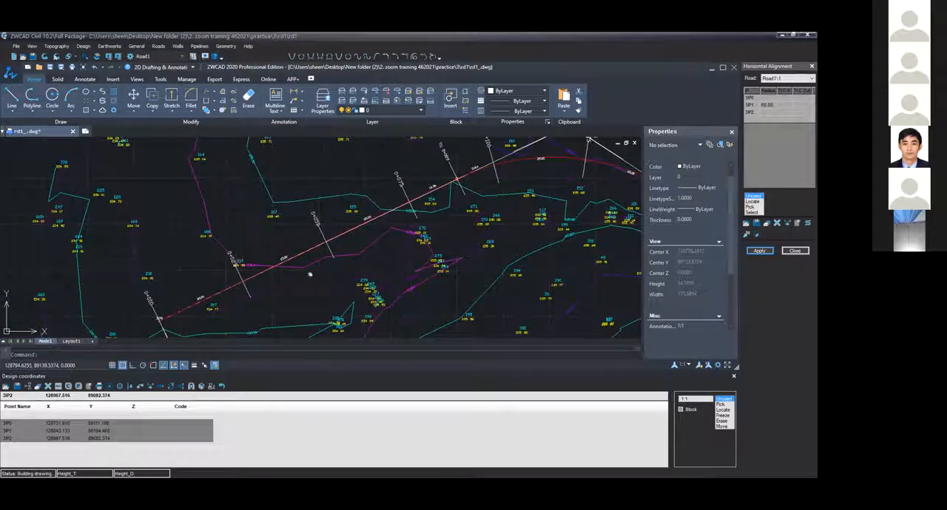
pyautogui.scroll(4, 391, 210)
pyautogui.scroll(3, 343, 145)
pyautogui.scroll(-2, 345, 216)
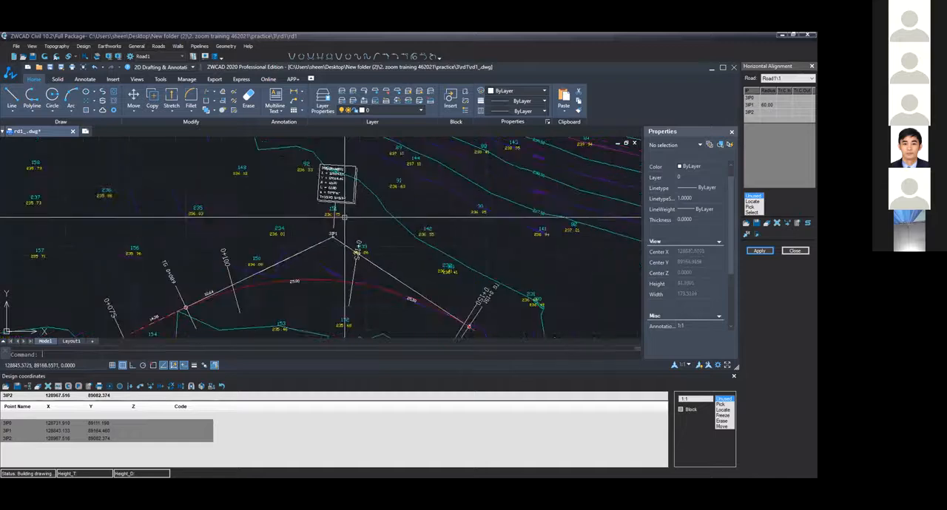
# Examine the distance labels on both sides of the TG 0+089 tangent point, between stations 0+075 and 0+100
pyautogui.scroll(-1, 345, 218)
pyautogui.scroll(-3, 344, 218)
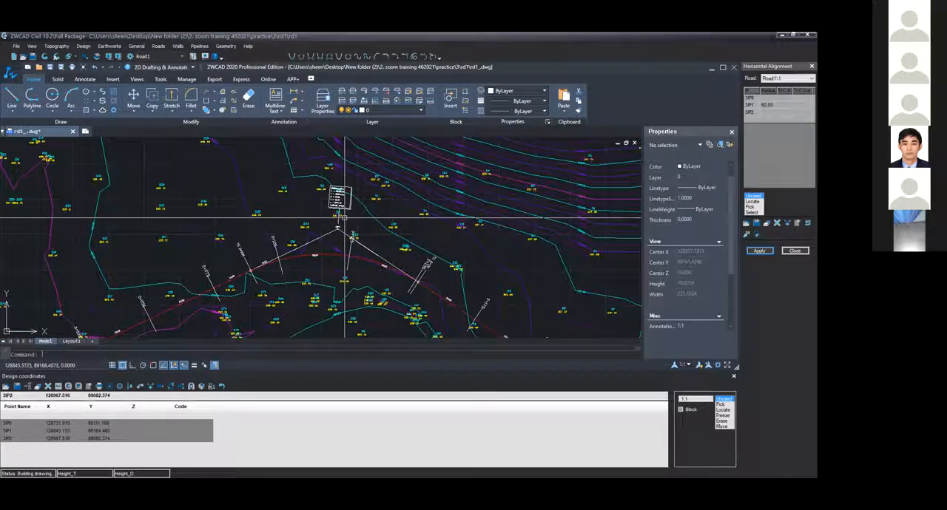
pyautogui.scroll(2, 344, 226)
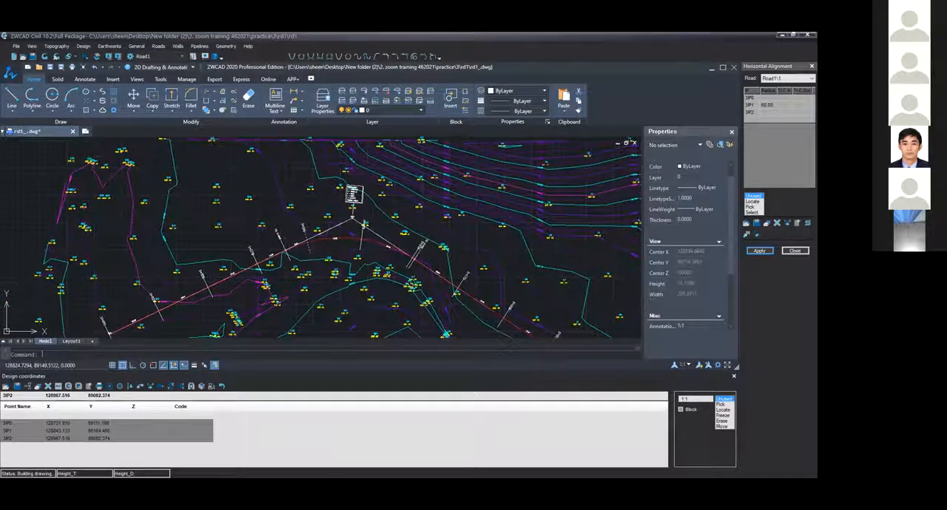
pyautogui.moveTo(327, 265); pyautogui.dragTo(383, 241, button='middle')
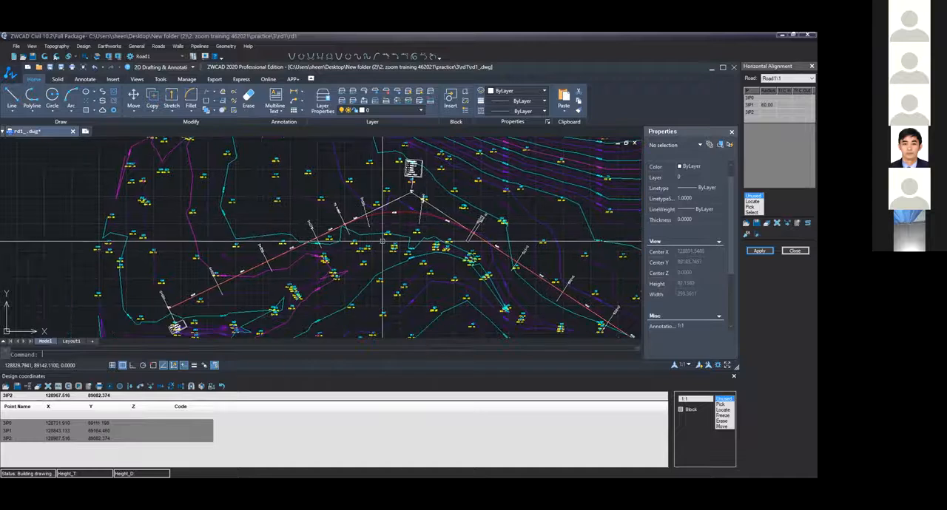
pyautogui.scroll(3, 448, 193)
pyautogui.scroll(5, 448, 193)
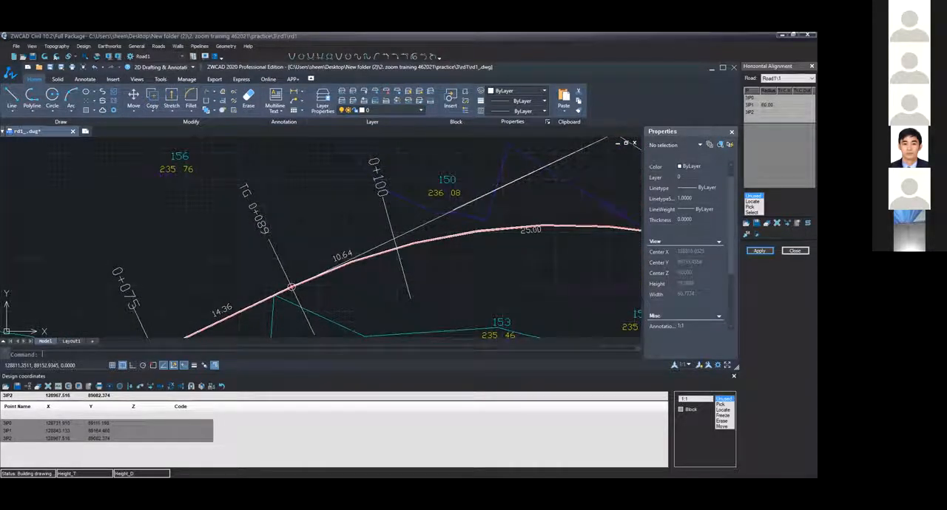
pyautogui.moveTo(361, 254); pyautogui.dragTo(379, 241, button='middle')
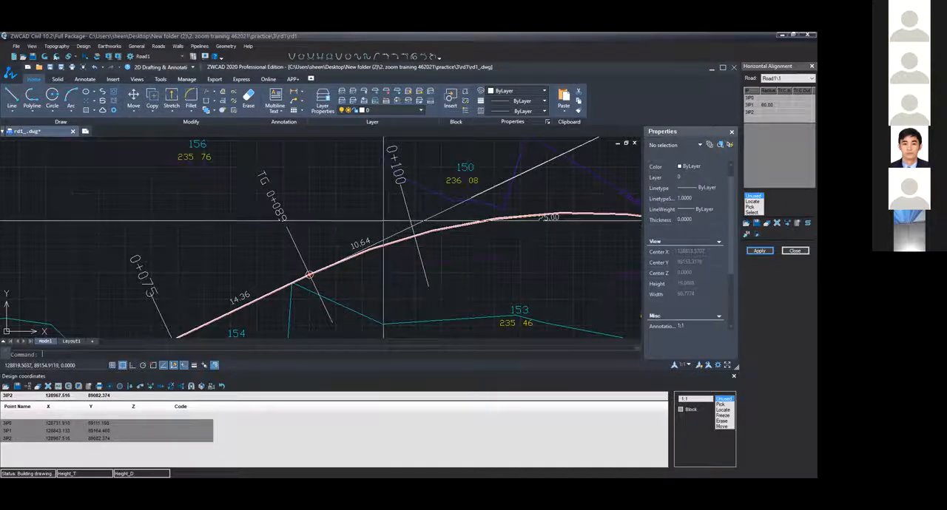
pyautogui.moveTo(244, 299); pyautogui.dragTo(241, 277, button='middle')
pyautogui.scroll(1, 249, 273)
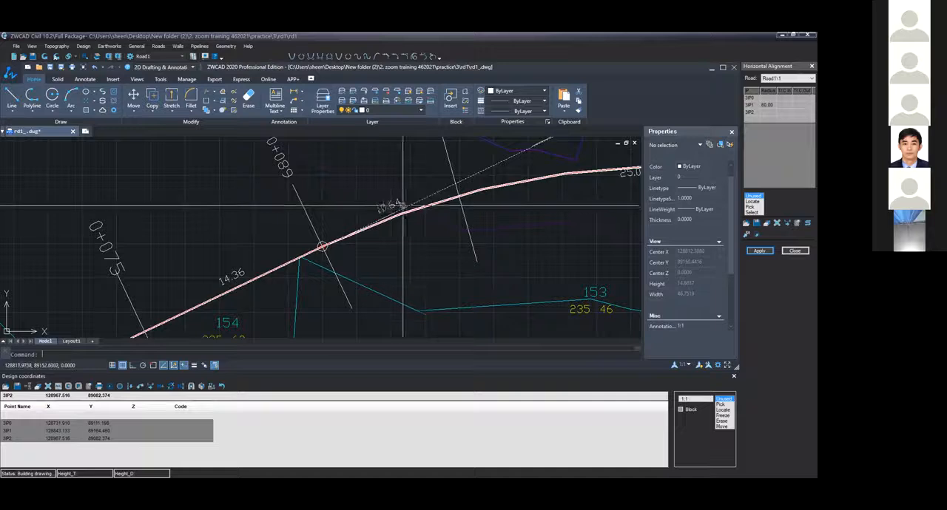
pyautogui.scroll(-1, 396, 204)
pyautogui.moveTo(401, 199)
pyautogui.mouseDown(button='middle')
pyautogui.moveTo(345, 250)
pyautogui.moveTo(291, 266)
pyautogui.mouseUp(button='middle')
pyautogui.scroll(-1, 343, 250)
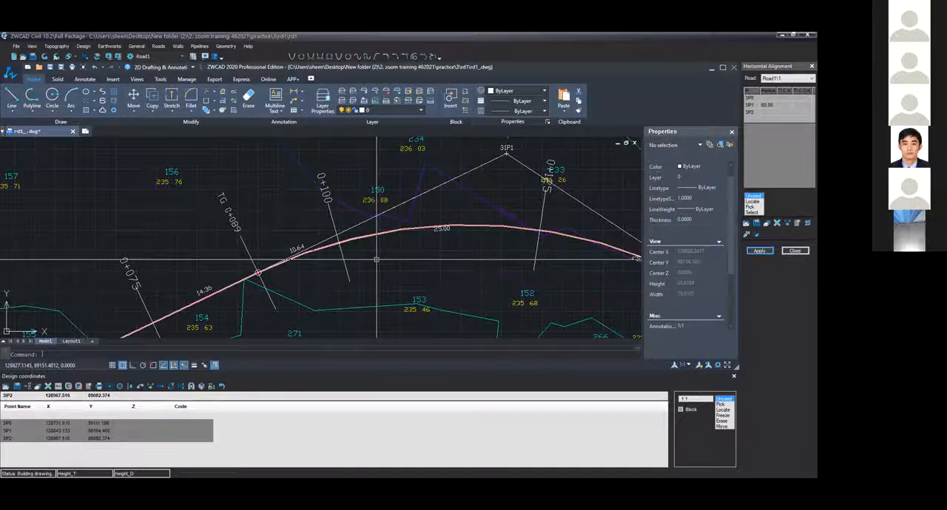
# Examine the distance and station labels where the curve ends, around the TG 0+151 tangent point and station 0+150
pyautogui.scroll(-1, 377, 259)
pyautogui.moveTo(361, 223); pyautogui.dragTo(186, 230, button='middle')
pyautogui.moveTo(505, 275); pyautogui.dragTo(424, 247, button='middle')
pyautogui.scroll(2, 424, 247)
pyautogui.scroll(-4, 375, 290)
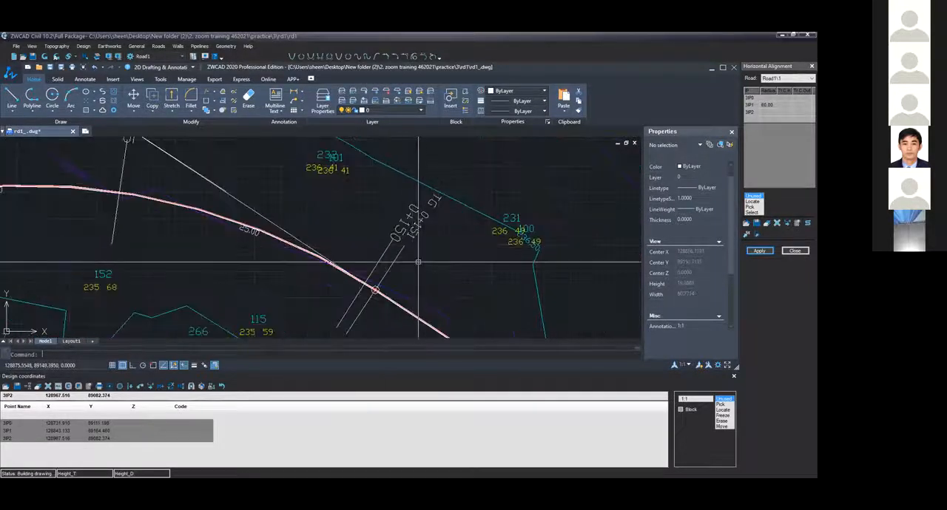
pyautogui.moveTo(313, 252)
pyautogui.mouseDown(button='middle')
pyautogui.moveTo(403, 274)
pyautogui.moveTo(404, 291)
pyautogui.mouseUp(button='middle')
pyautogui.scroll(-1, 403, 291)
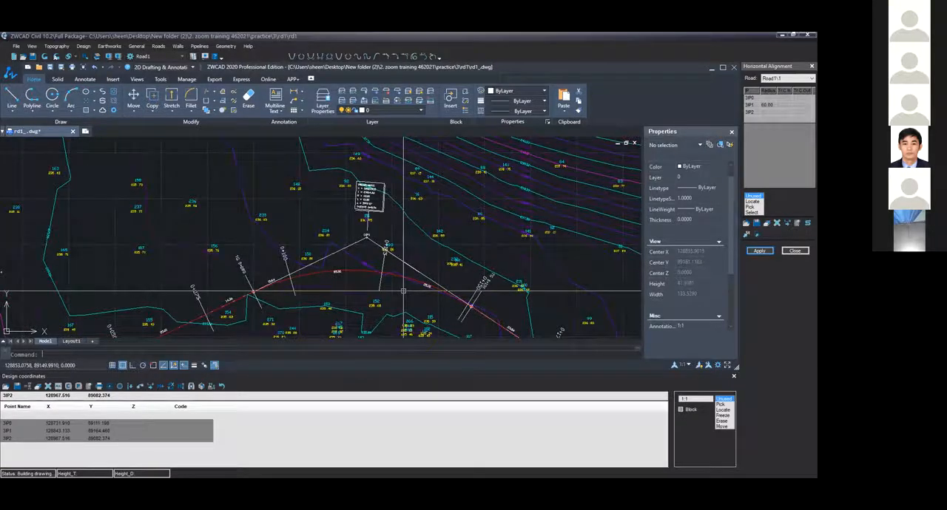
pyautogui.scroll(-2, 403, 291)
pyautogui.moveTo(504, 329); pyautogui.dragTo(482, 197, button='middle')
pyautogui.scroll(-1, 320, 330)
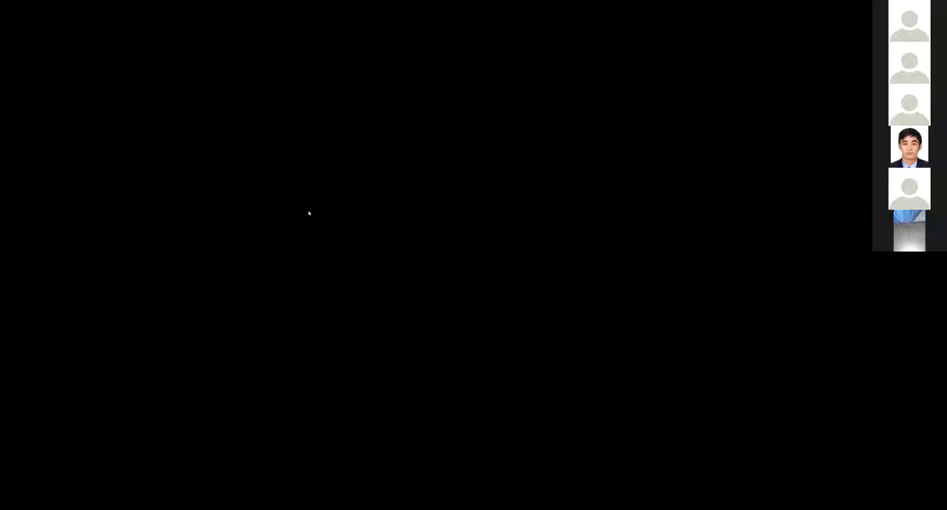
# Examine the Road1 alignment in Drawing5 from its start past the curve, selecting its red centerline
pyautogui.scroll(-2, 282, 194)
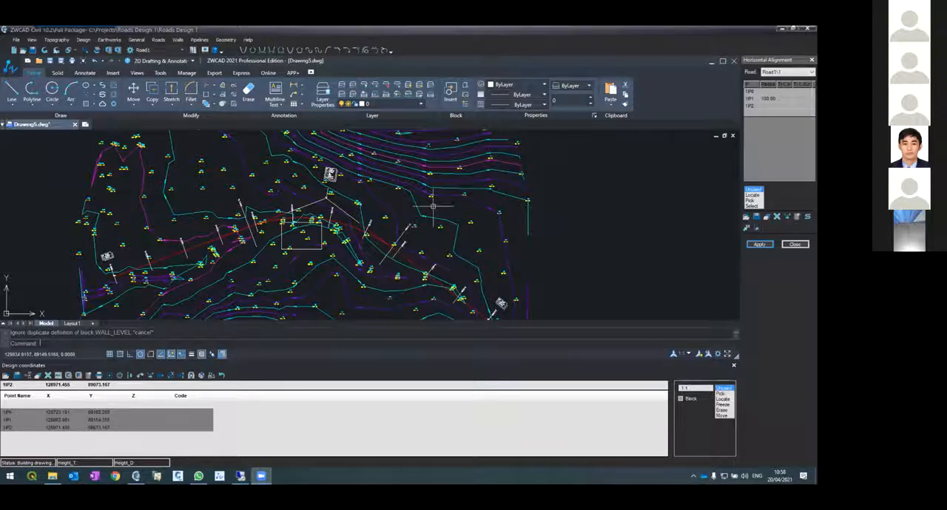
pyautogui.scroll(4, 355, 179)
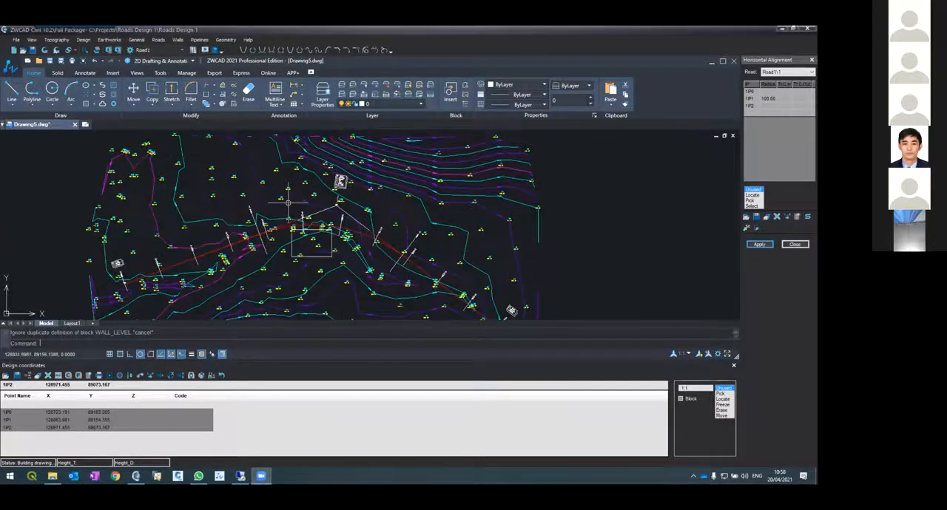
pyautogui.scroll(-2, 333, 183)
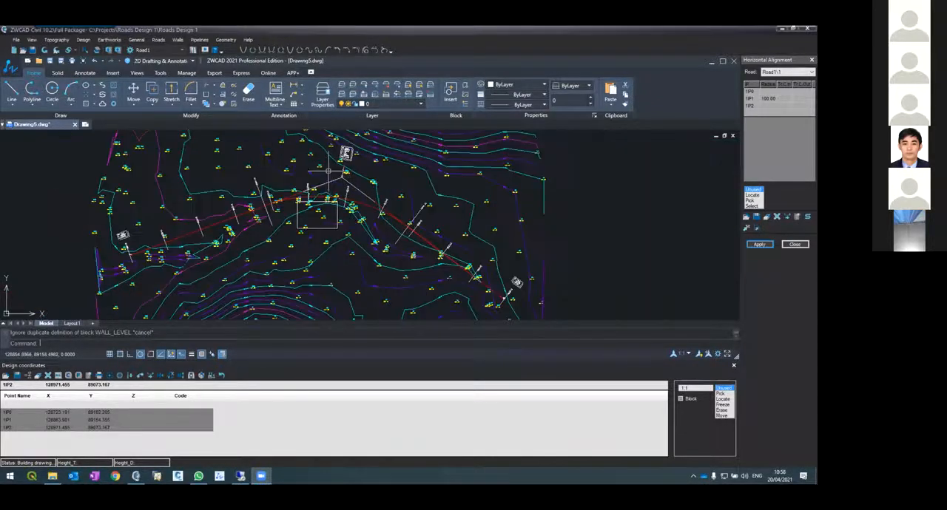
pyautogui.scroll(3, 327, 171)
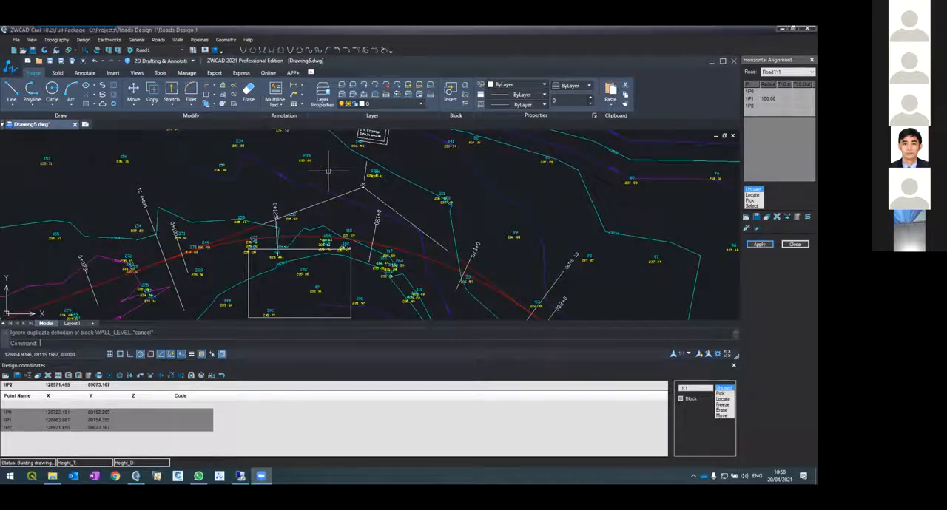
pyautogui.scroll(-6, 327, 173)
pyautogui.scroll(4, 260, 190)
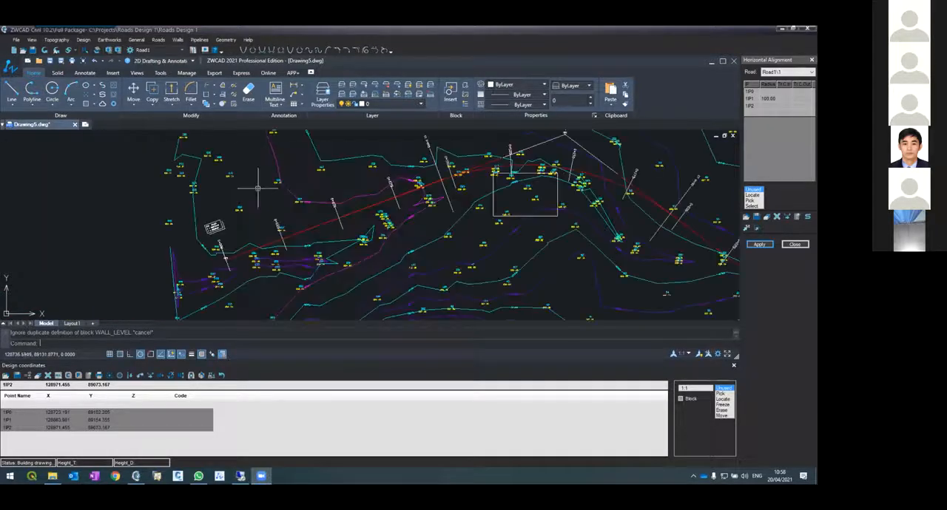
pyautogui.click(522, 171)
pyautogui.scroll(-2, 400, 159)
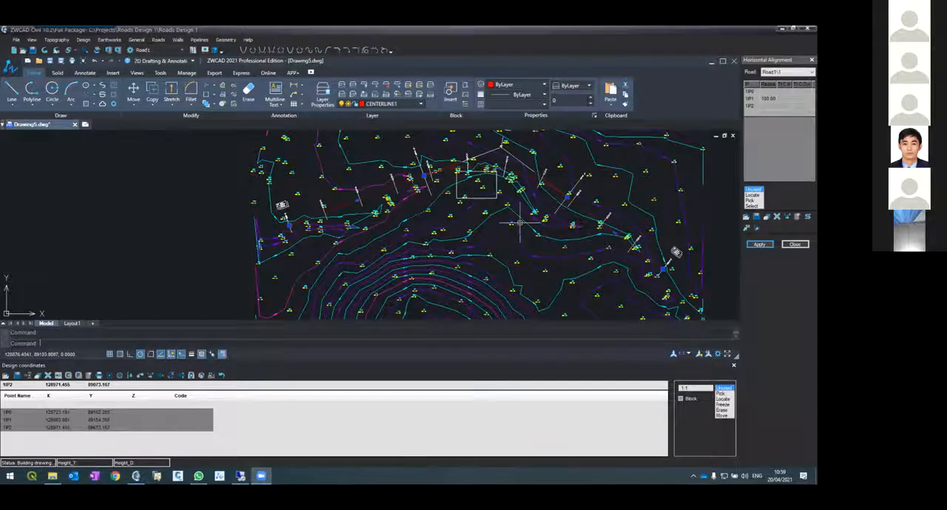
# Open the vertical alignment of Road1 and apply the changes only to the vertical alignment, leaving the cross sections out
pyautogui.click(153, 41)
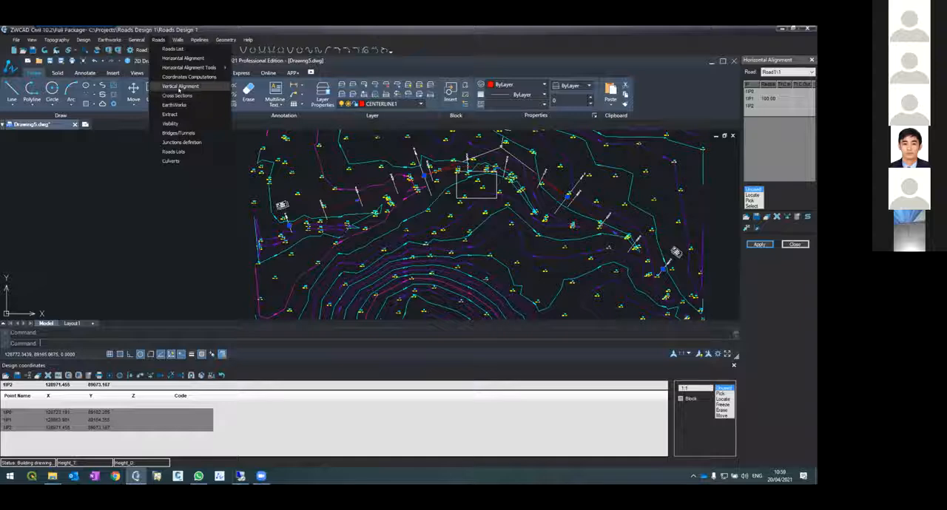
pyautogui.click(173, 87)
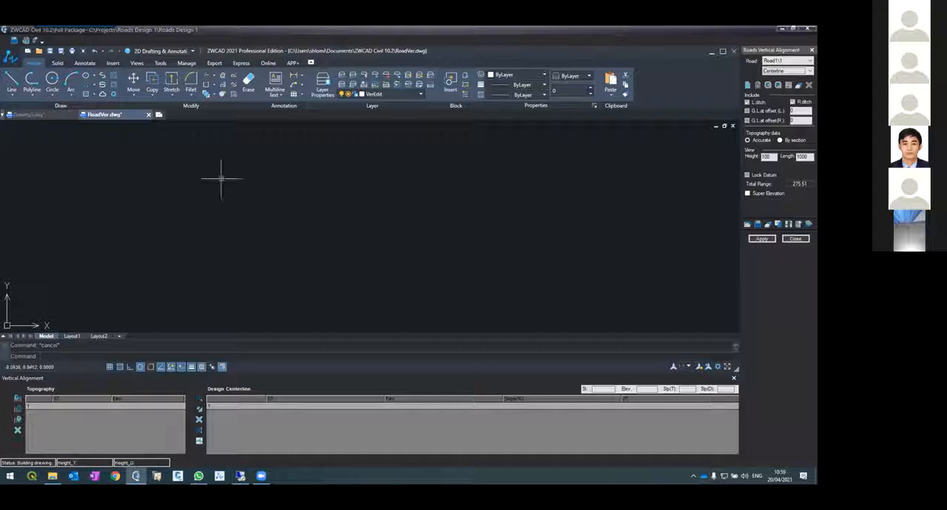
pyautogui.click(29, 114)
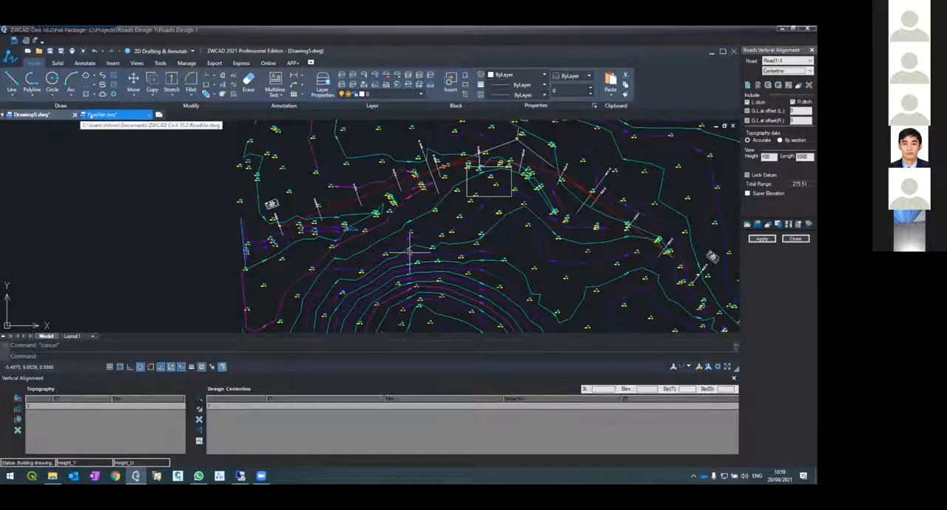
pyautogui.click(97, 115)
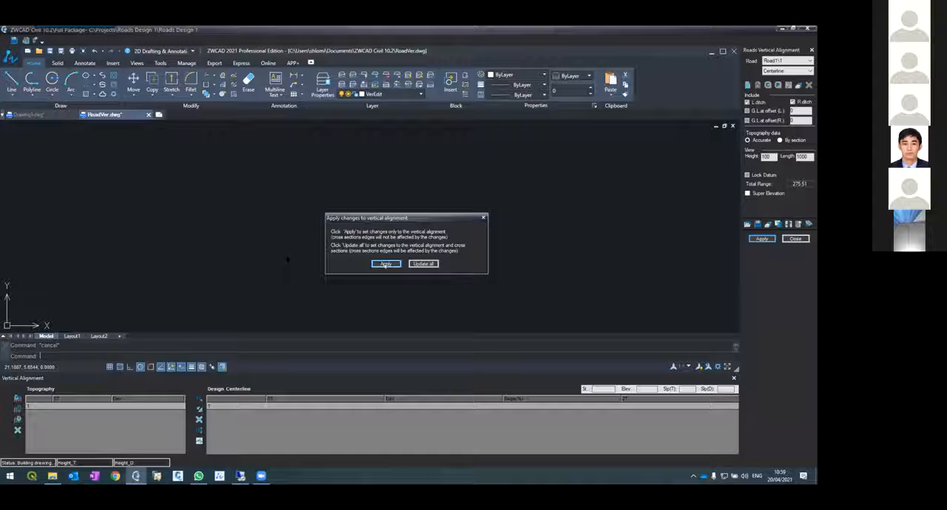
pyautogui.click(385, 264)
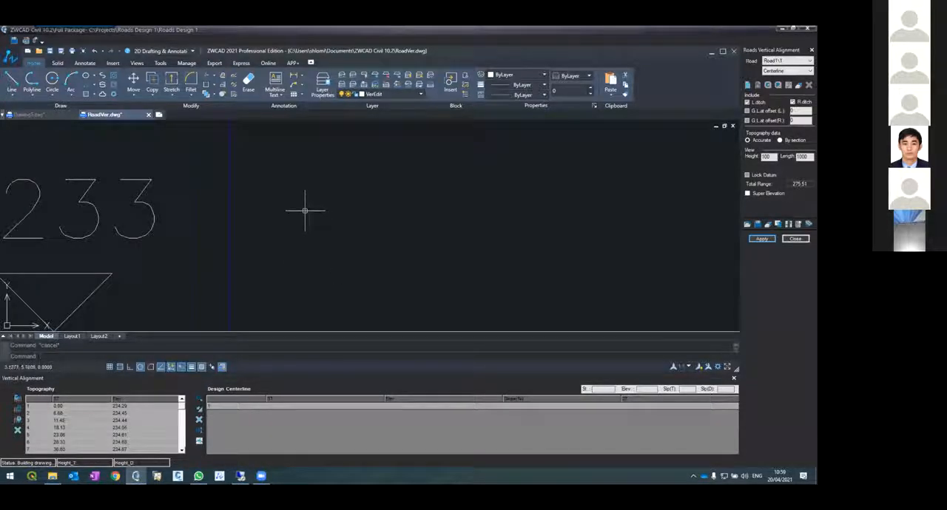
# Examine the green ground line along the full extents of the Road1 profile and the data table beneath it
pyautogui.write('z')
pyautogui.press('Return')
pyautogui.write('e')
pyautogui.press('Return')
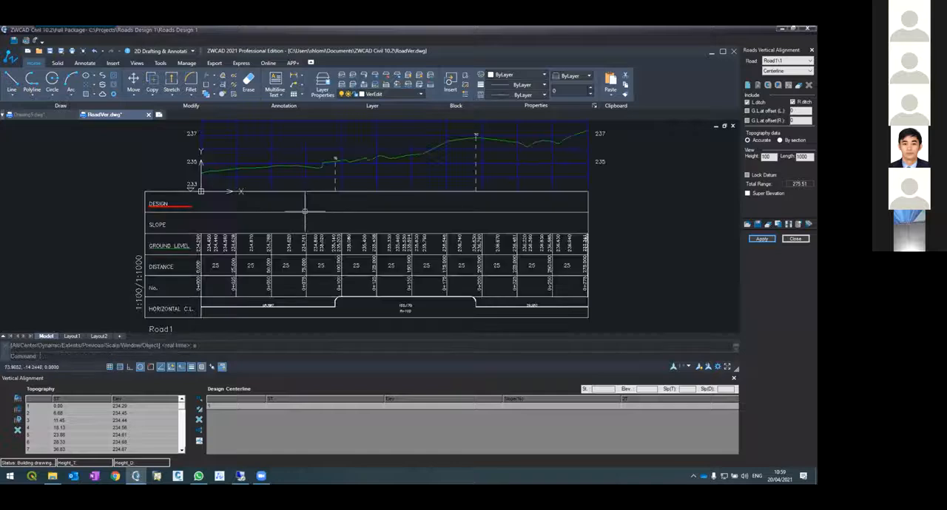
pyautogui.scroll(2, 199, 173)
pyautogui.click(211, 174)
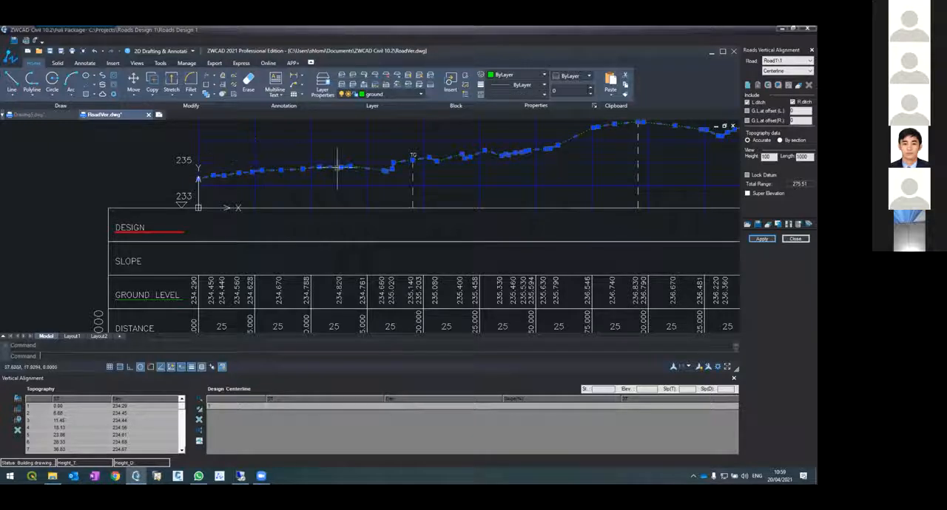
pyautogui.scroll(-5, 452, 178)
pyautogui.scroll(3, 459, 194)
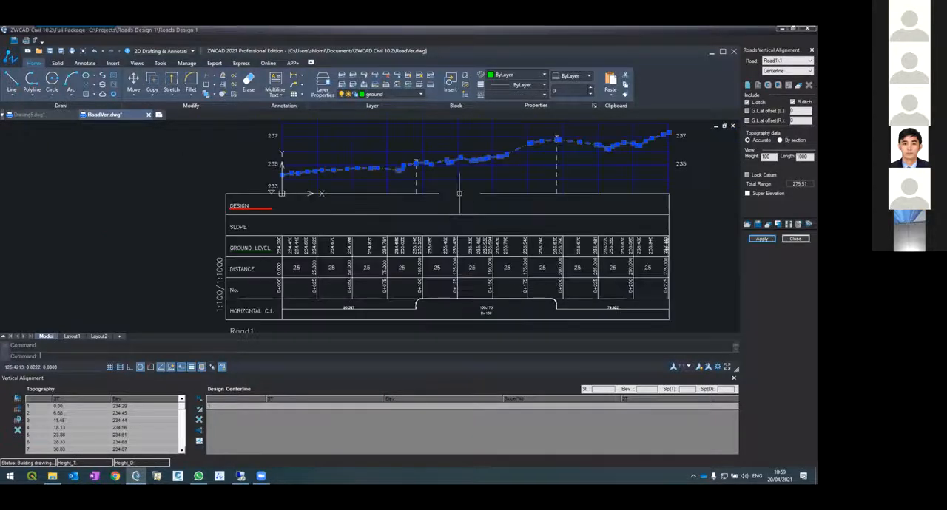
pyautogui.press('Escape')
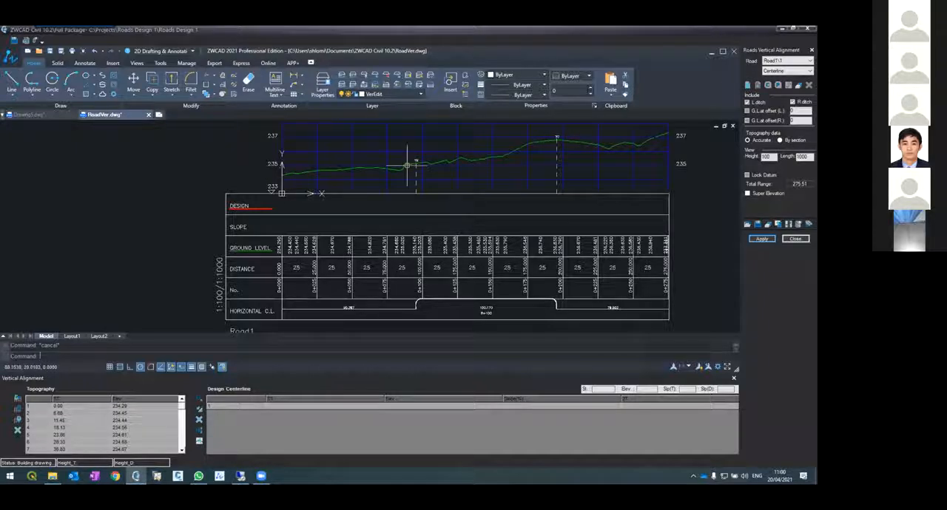
# Compare the start of the Road1 alignment in the Drawing5 plan with the ground profile in RoadVer
pyautogui.click(32, 114)
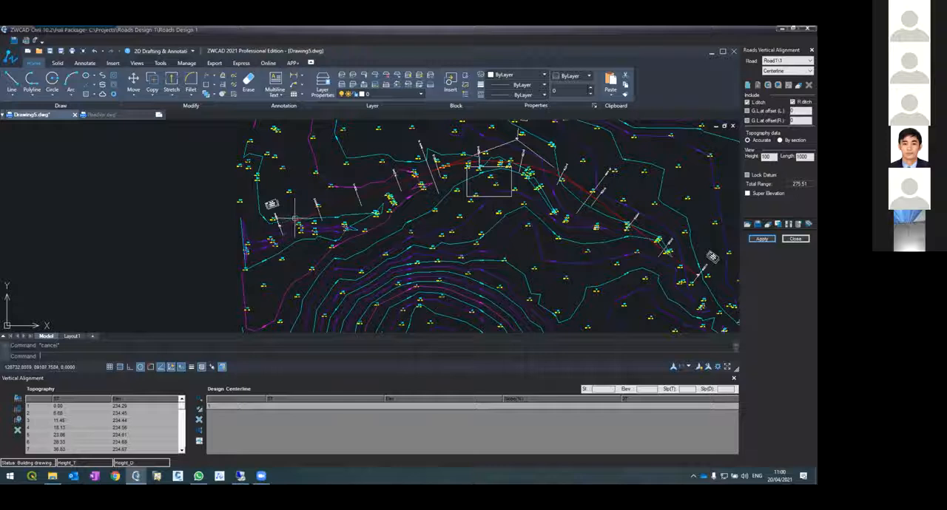
pyautogui.scroll(5, 295, 220)
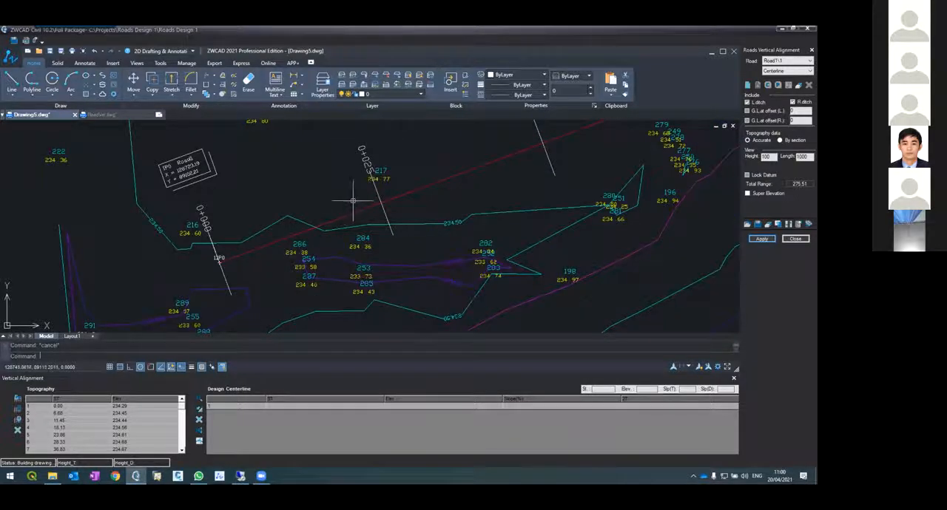
pyautogui.scroll(-5, 401, 187)
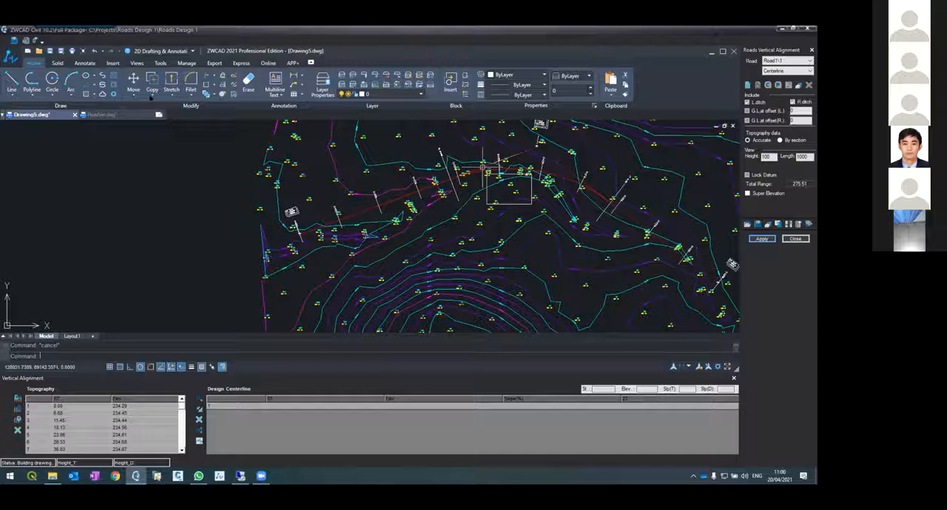
pyautogui.click(101, 114)
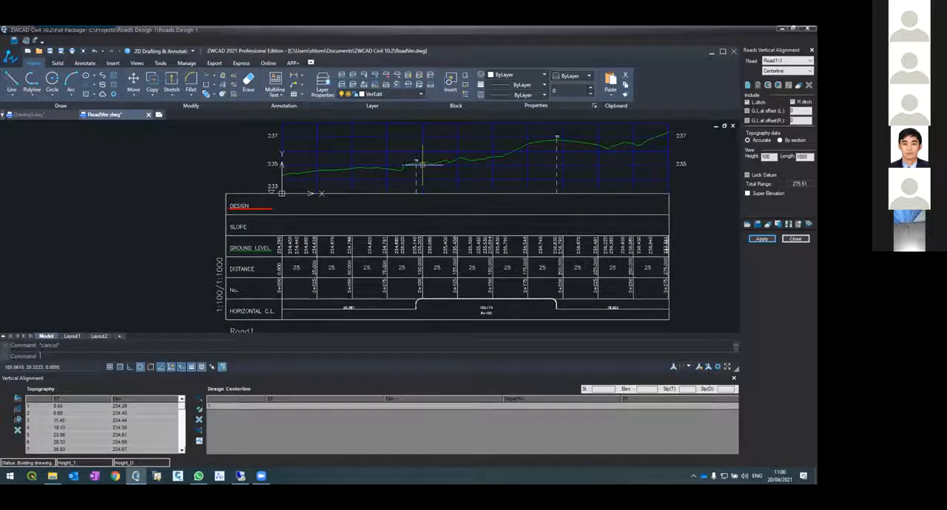
pyautogui.scroll(-2, 319, 183)
pyautogui.scroll(2, 332, 156)
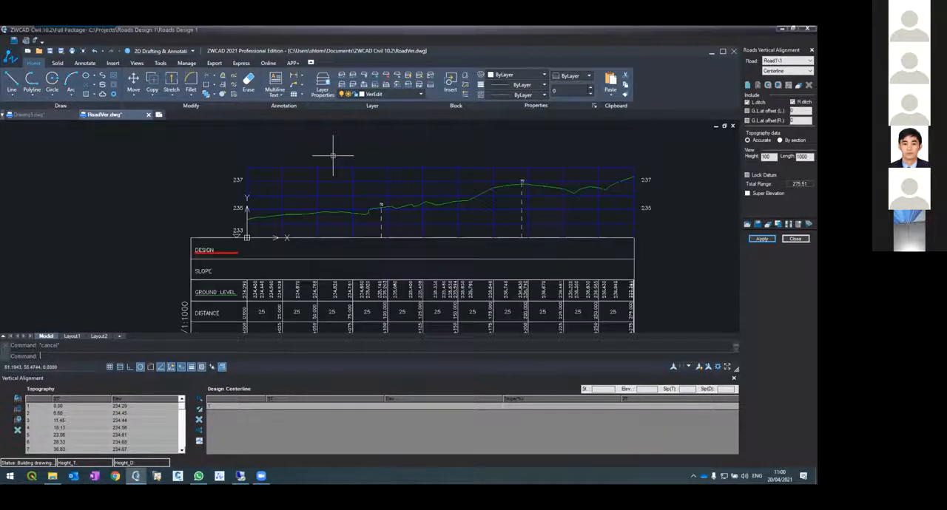
pyautogui.scroll(-1, 332, 155)
pyautogui.scroll(1, 332, 155)
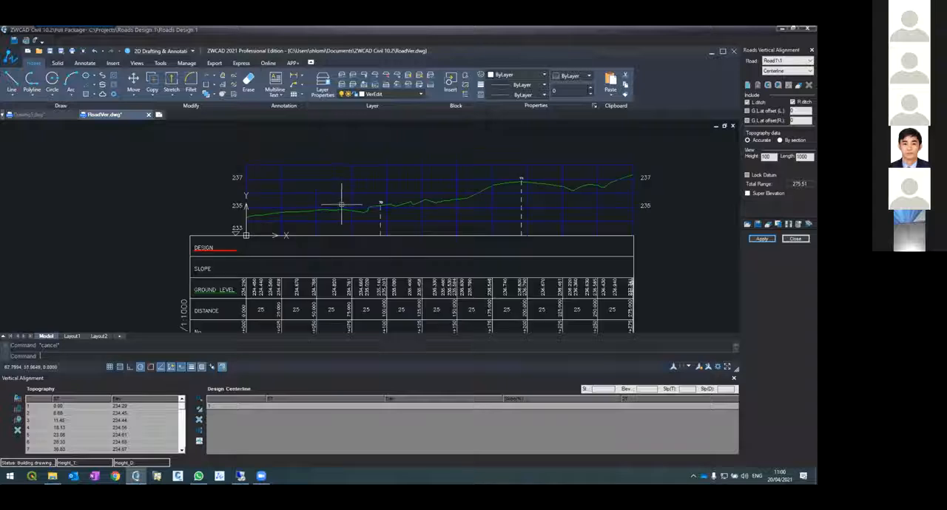
# Turn object snap on and start a polyline at the beginning of the green ground line, at station 0
pyautogui.scroll(1, 283, 217)
pyautogui.scroll(1, 283, 217)
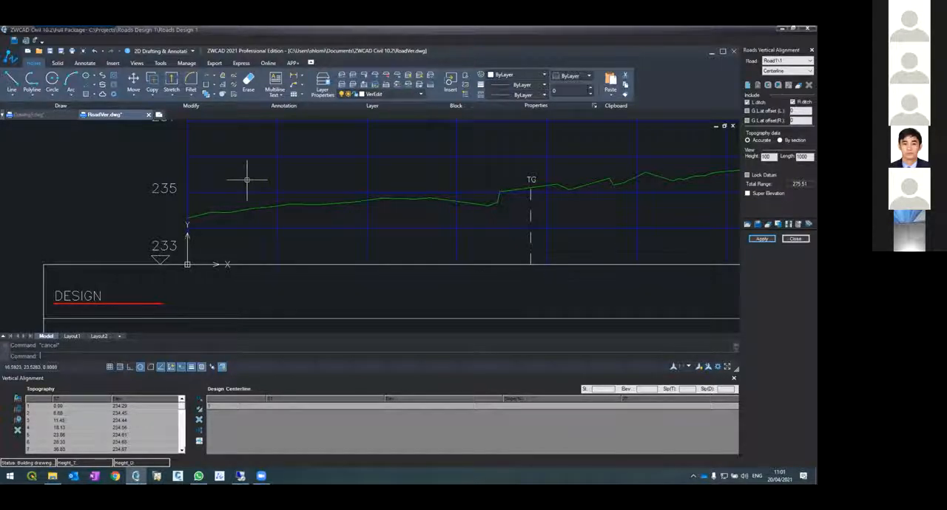
pyautogui.write('pl')
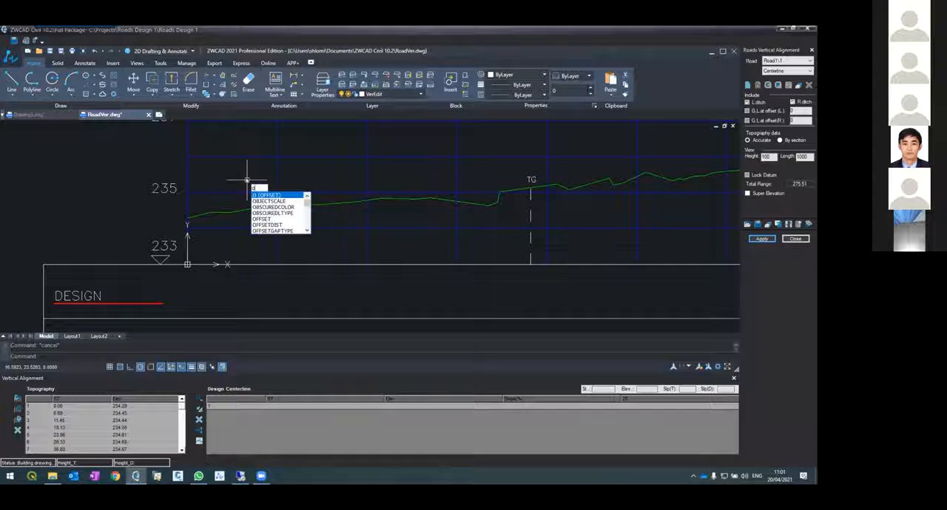
pyautogui.press('Return')
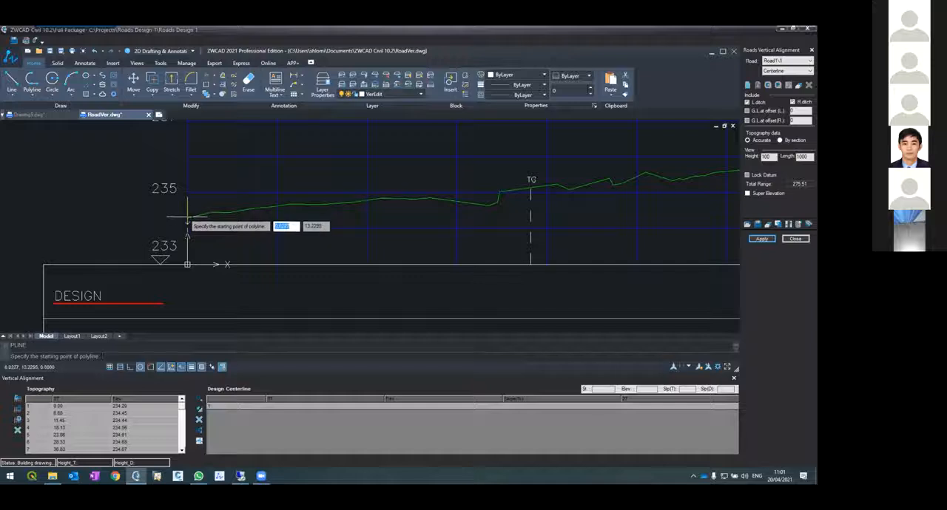
pyautogui.scroll(3, 190, 220)
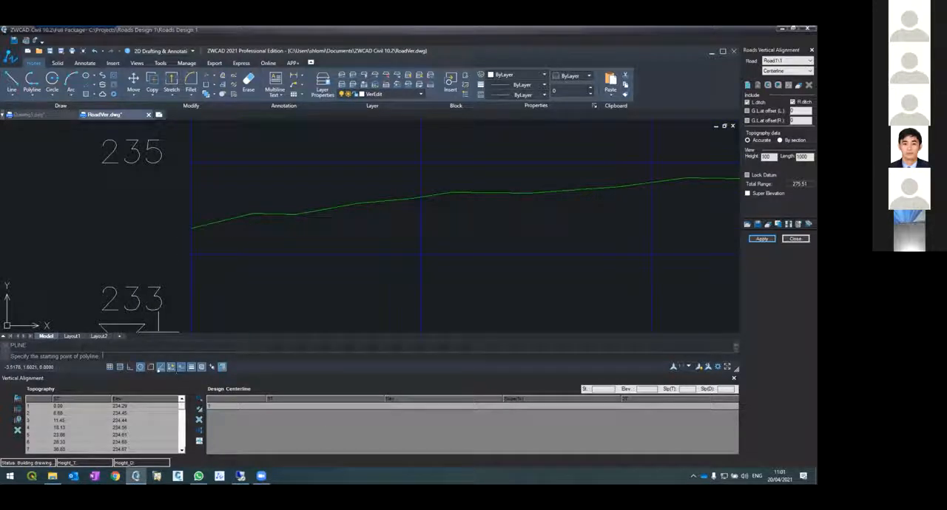
pyautogui.click(150, 367)
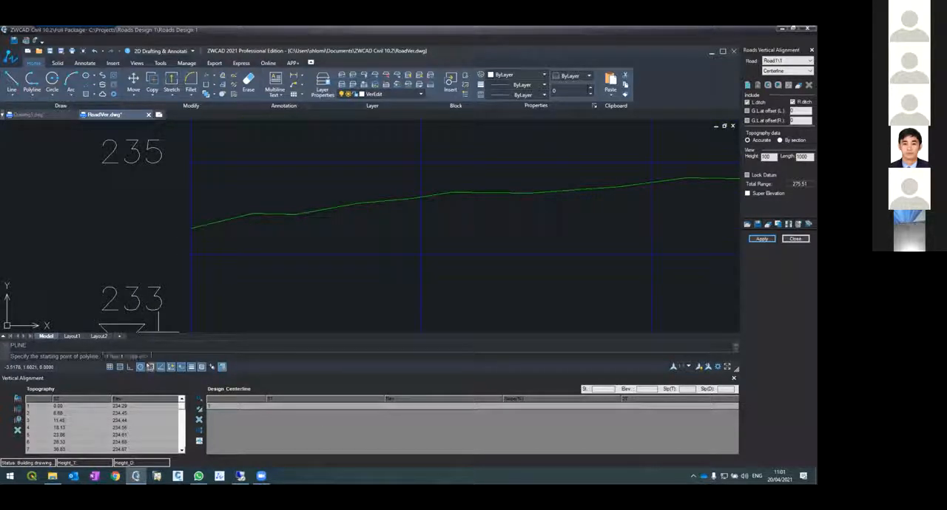
pyautogui.click(191, 229)
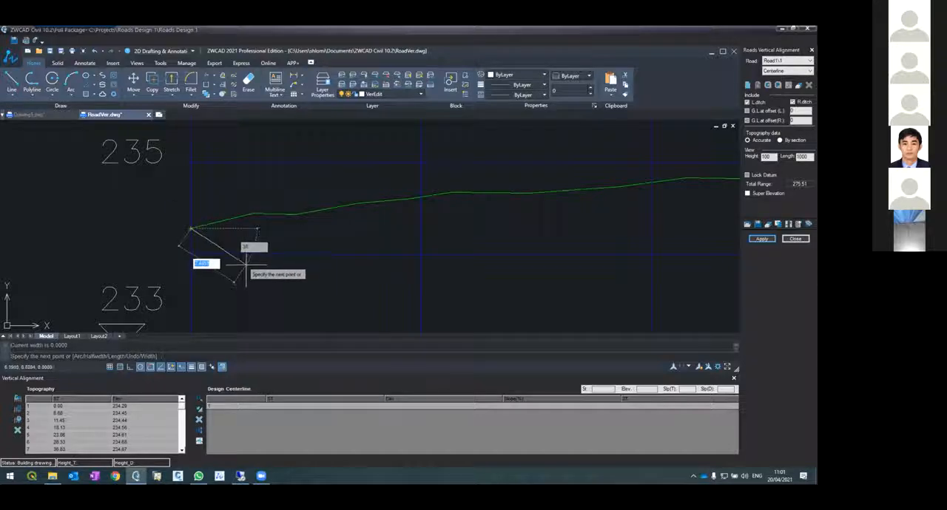
# Snap the polyline's second vertex onto the grid line at elevation 236, at about station 144
pyautogui.scroll(-5, 246, 261)
pyautogui.scroll(5, 412, 253)
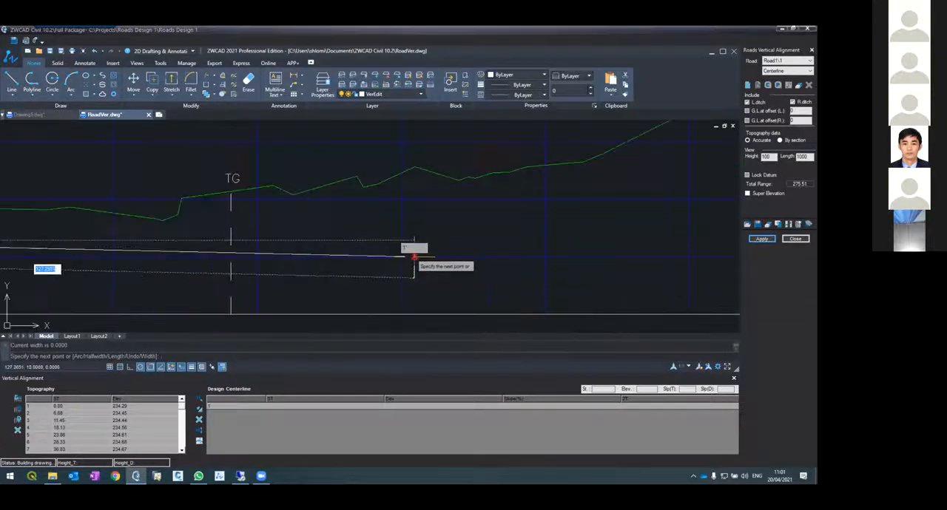
pyautogui.scroll(-4, 459, 170)
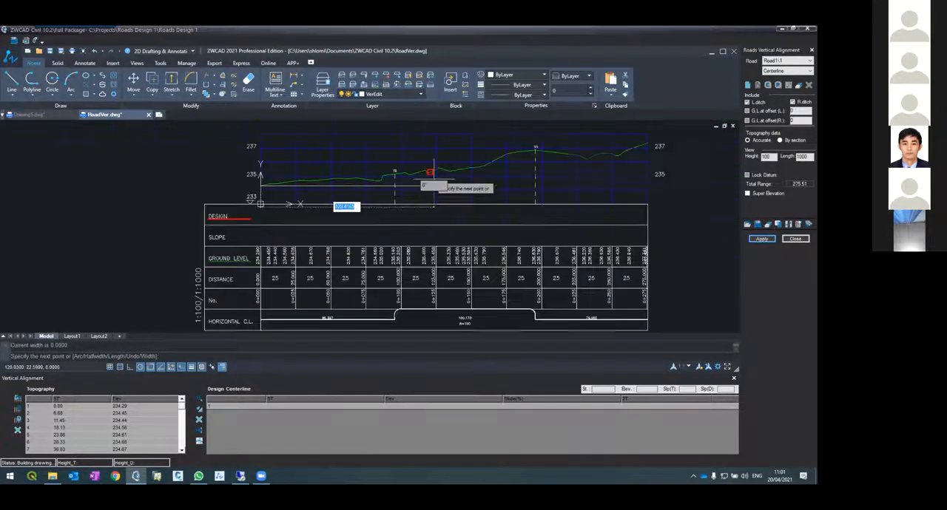
pyautogui.scroll(2, 436, 170)
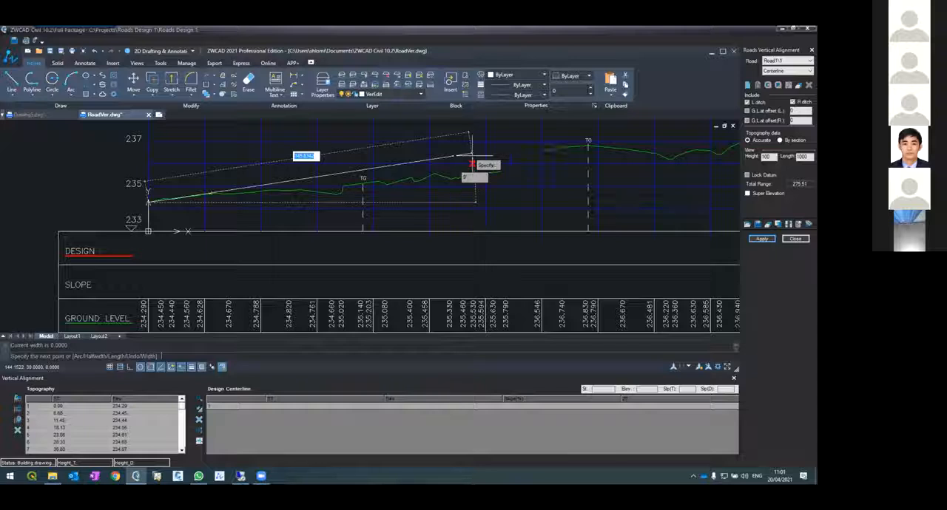
pyautogui.click(471, 163)
# Turn object snap off, extend the polyline slightly past the profile's end just below elevation 237, and finish it
pyautogui.scroll(-3, 305, 171)
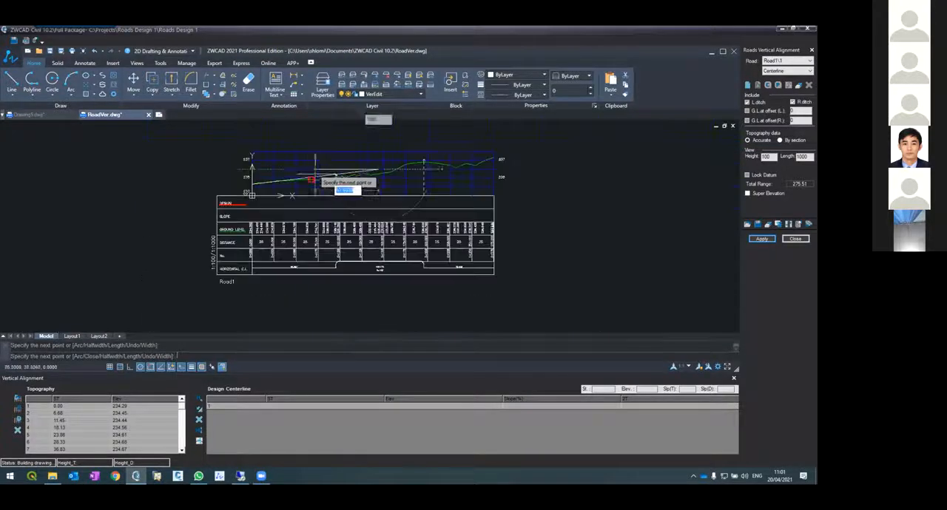
pyautogui.scroll(3, 406, 169)
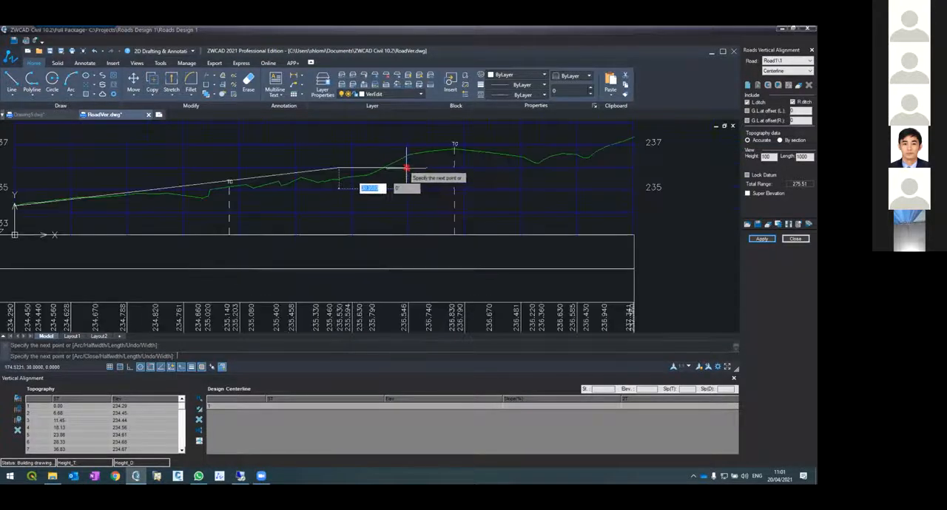
pyautogui.click(150, 367)
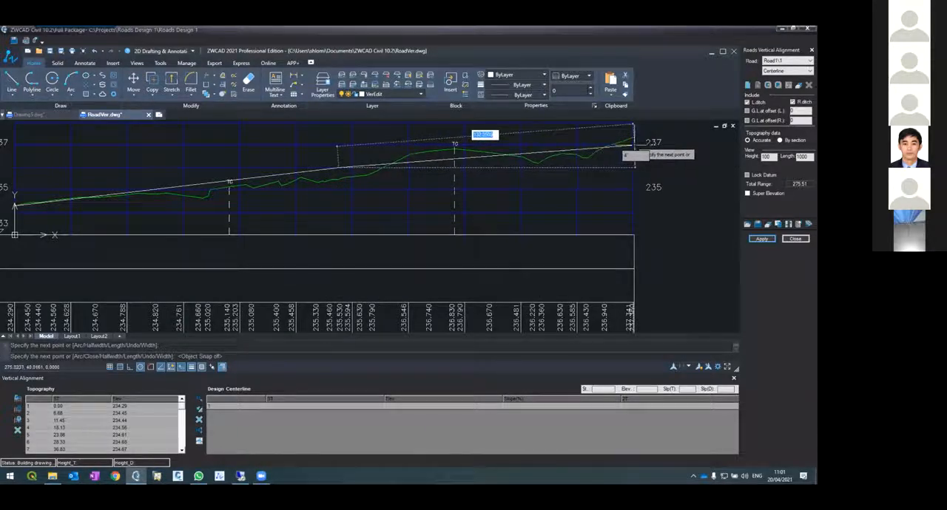
pyautogui.scroll(3, 635, 144)
pyautogui.scroll(2, 672, 148)
pyautogui.scroll(2, 672, 140)
pyautogui.scroll(-3, 651, 138)
pyautogui.scroll(2, 625, 211)
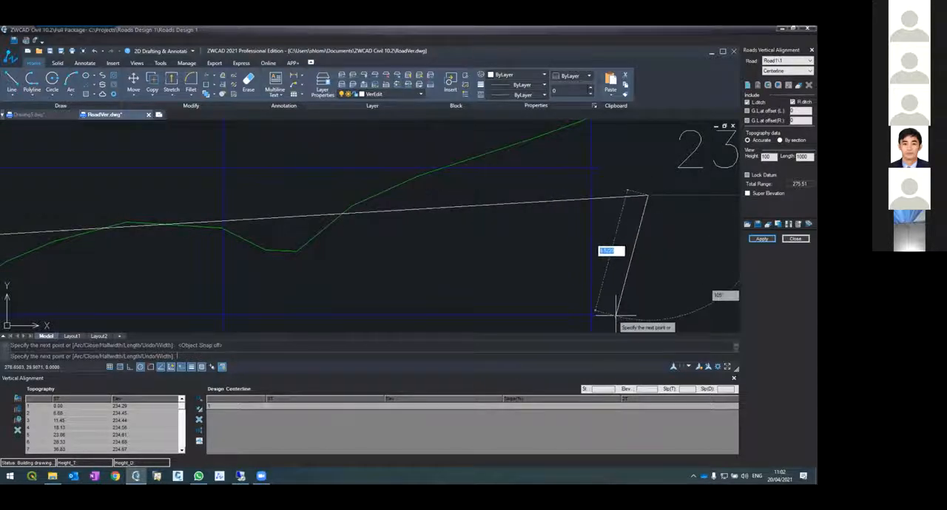
pyautogui.press('Return')
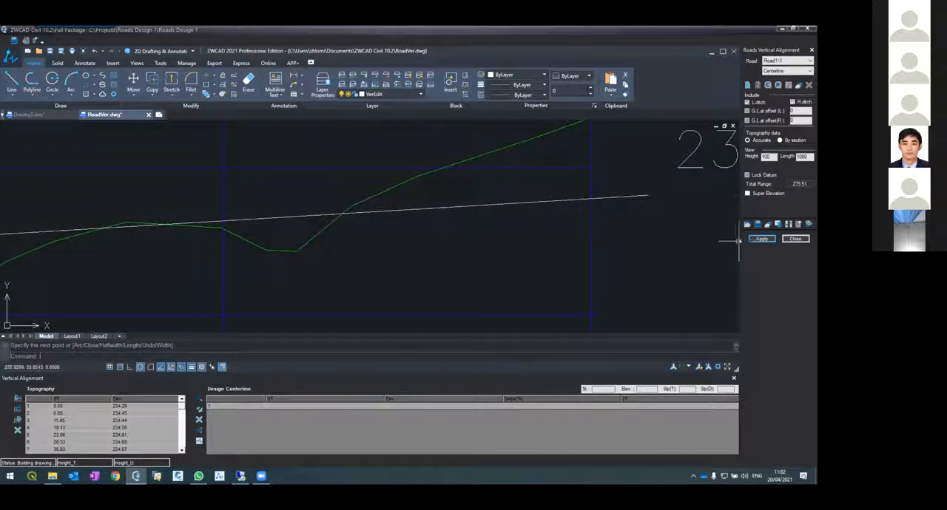
# Apply the drawn design centerline only to the vertical alignment and inspect the resulting red line along the profile
pyautogui.click(760, 238)
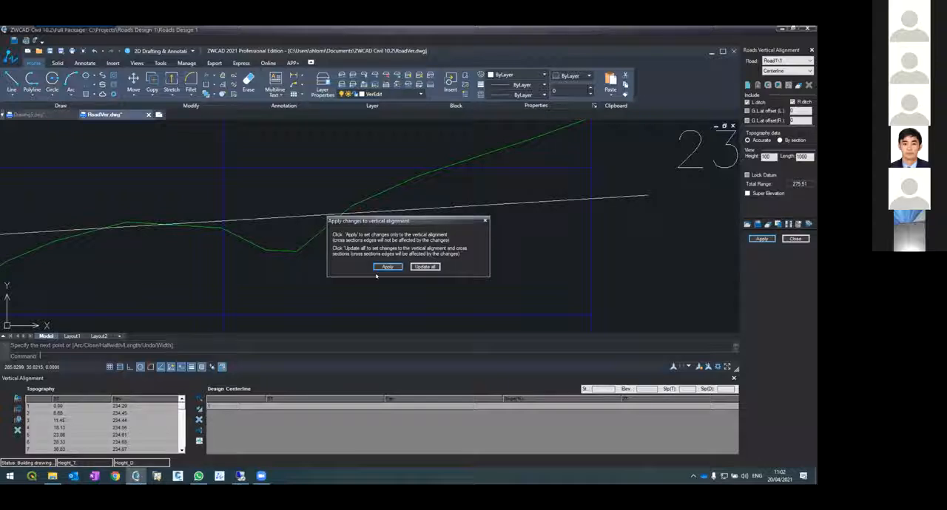
pyautogui.click(387, 266)
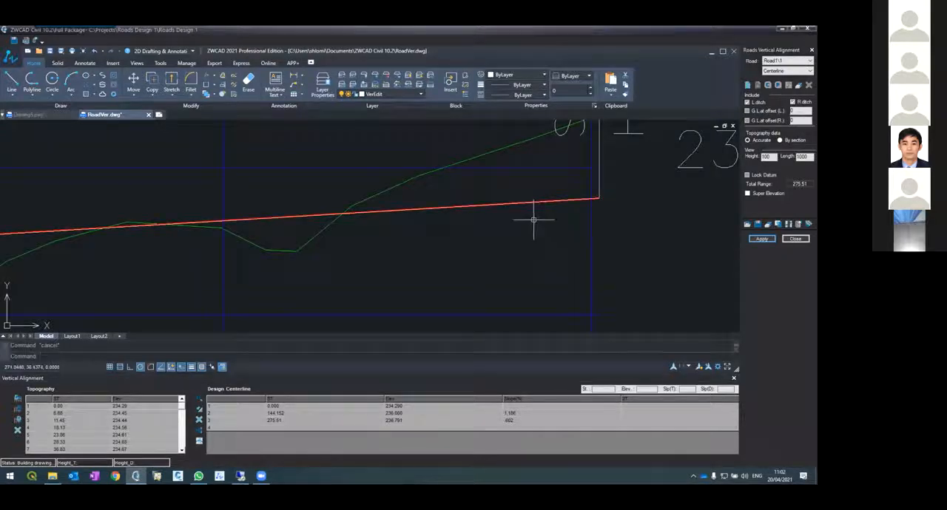
pyautogui.scroll(-2, 512, 206)
pyautogui.scroll(-4, 511, 205)
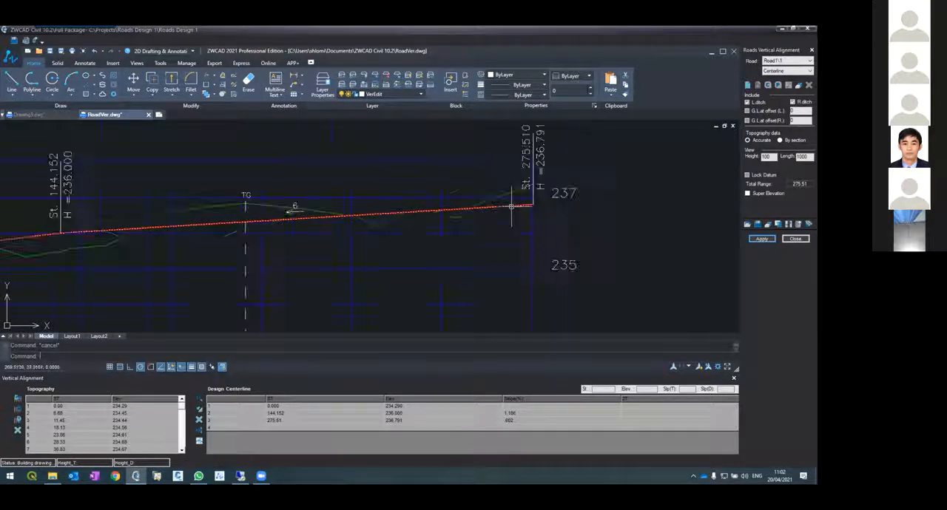
pyautogui.scroll(-2, 278, 242)
pyautogui.scroll(4, 248, 229)
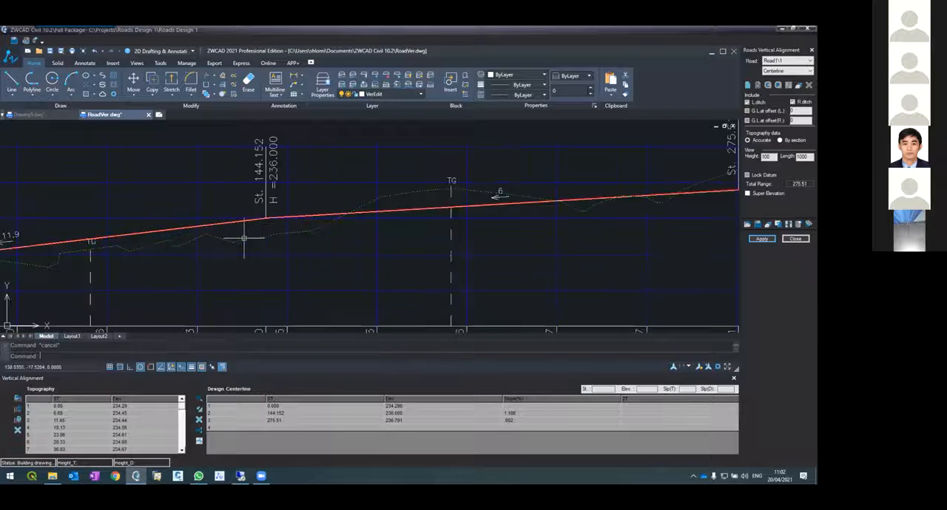
pyautogui.scroll(-2, 249, 218)
pyautogui.scroll(4, 151, 210)
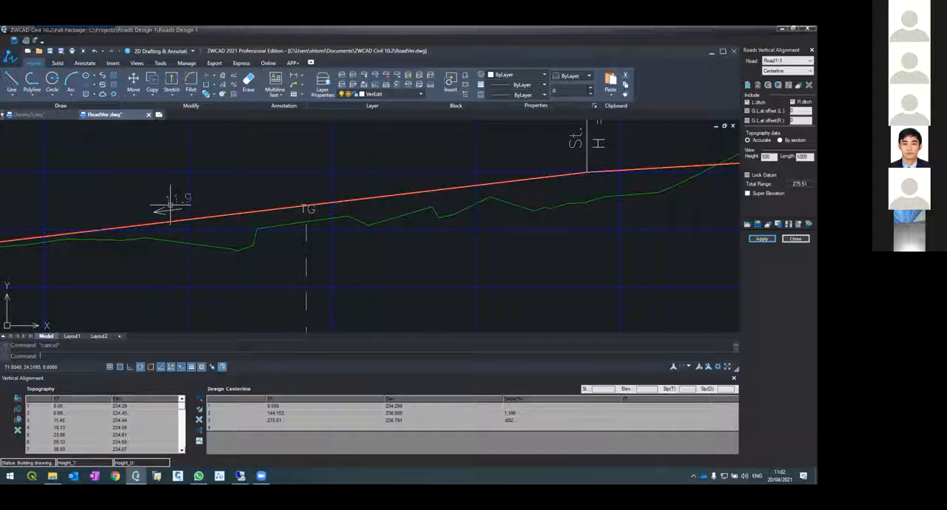
# Set the vertical alignment's slope format to "0.00" and apply the change only to the vertical alignment
pyautogui.click(508, 414)
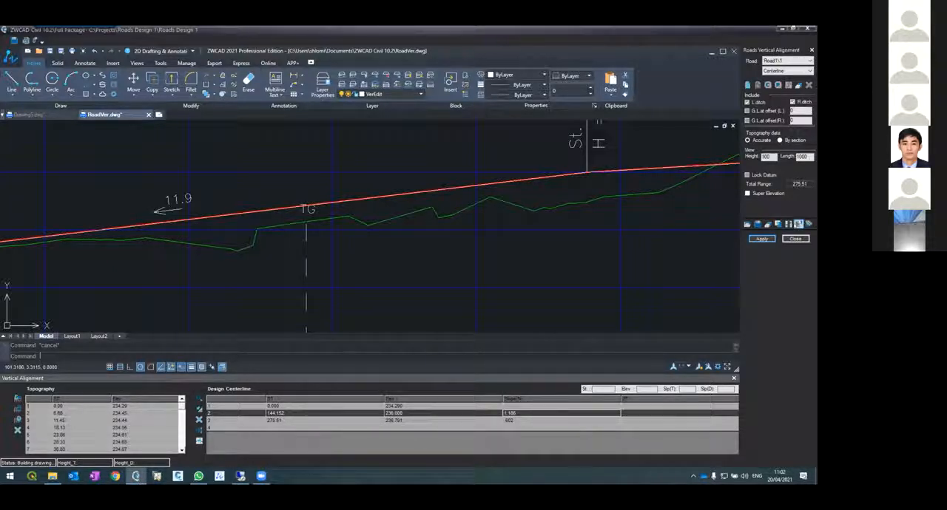
pyautogui.click(798, 225)
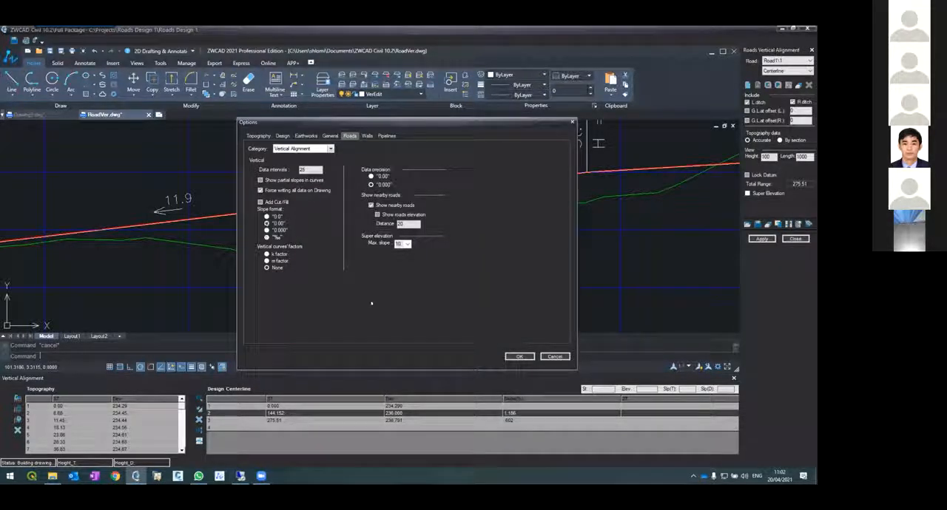
pyautogui.click(518, 357)
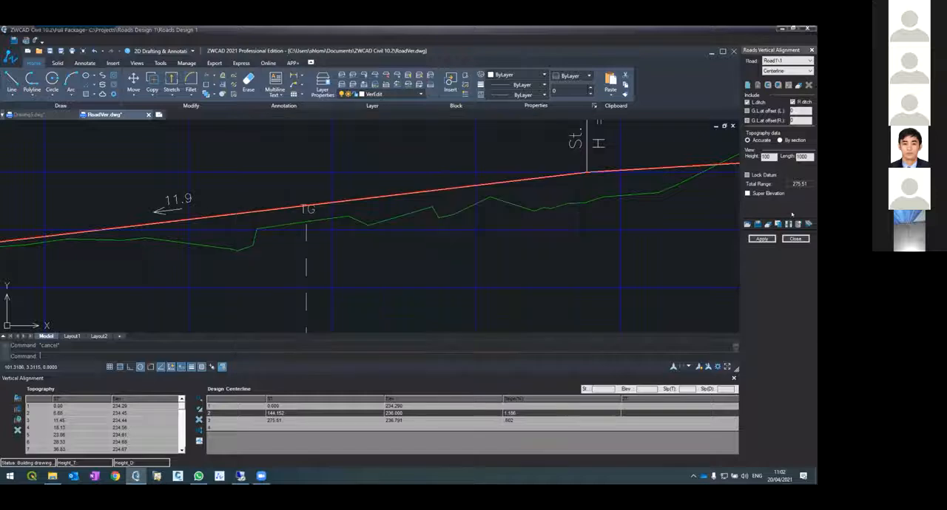
pyautogui.click(768, 239)
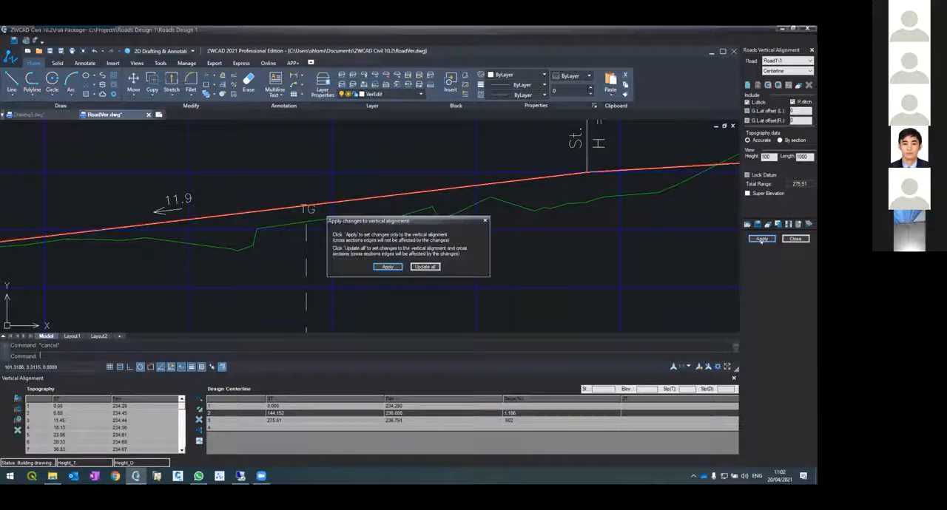
pyautogui.click(388, 266)
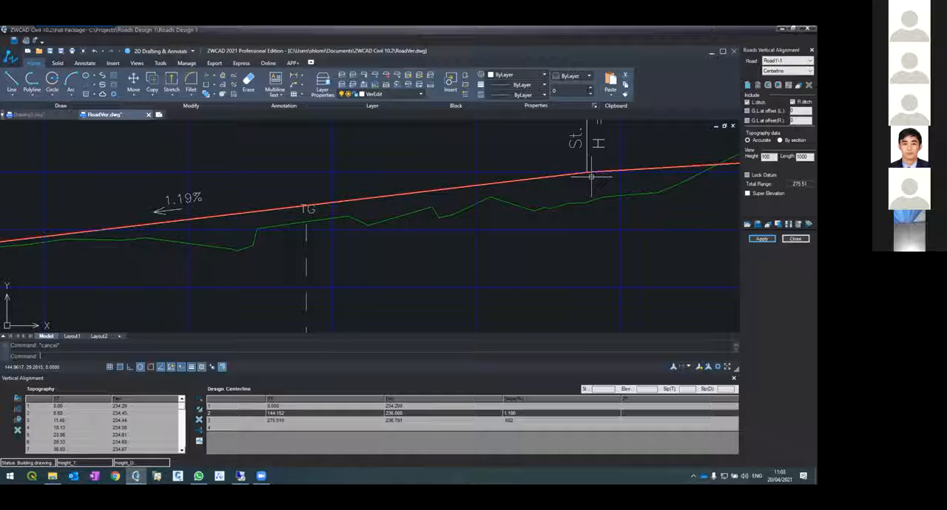
# Compare the slope labels on both centerline segments with the slope values in the Design Centerline table
pyautogui.scroll(-5, 481, 196)
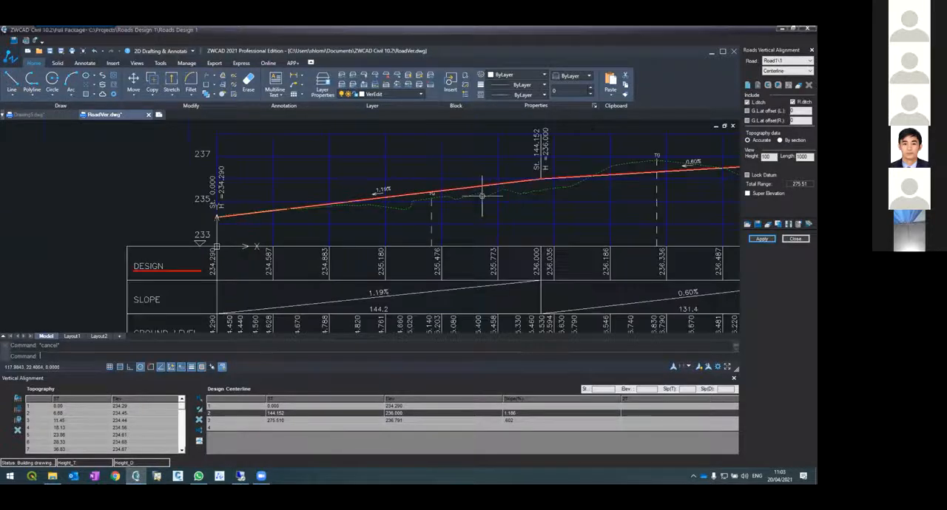
pyautogui.scroll(3, 621, 182)
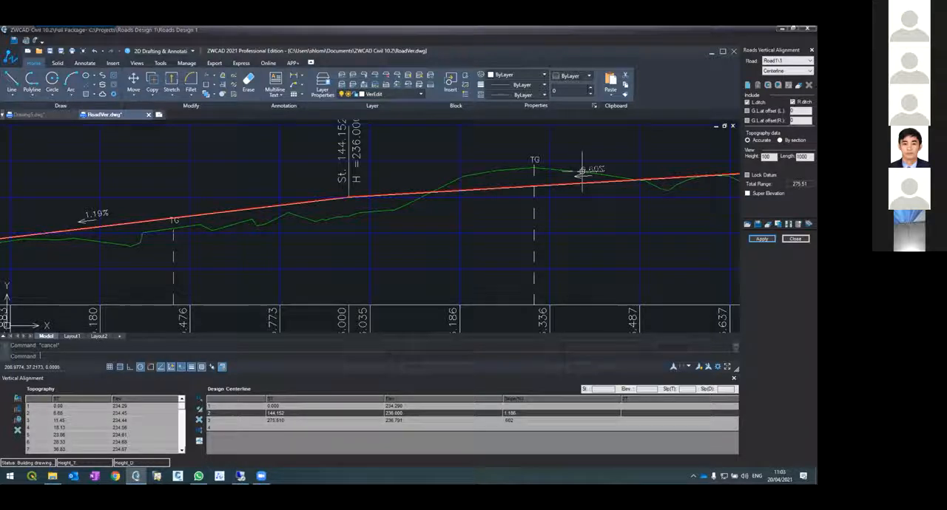
pyautogui.click(507, 422)
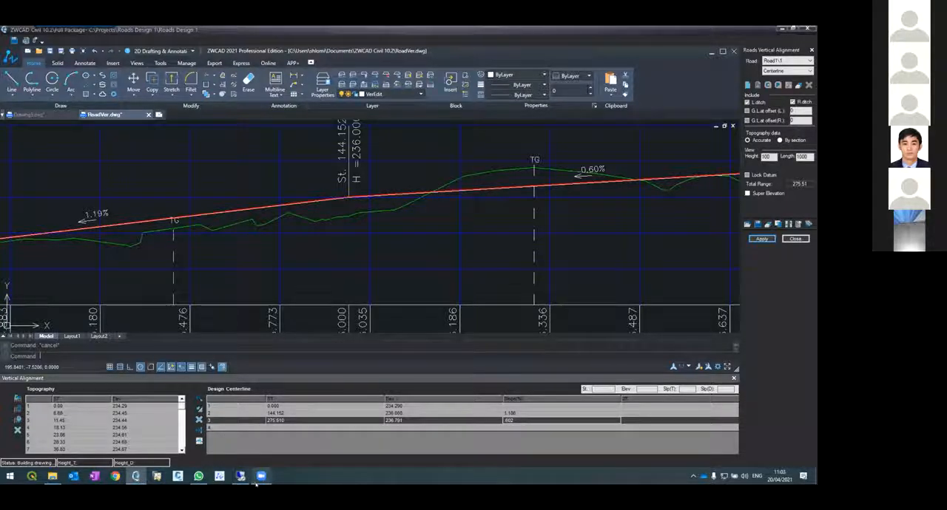
pyautogui.moveTo(261, 477)
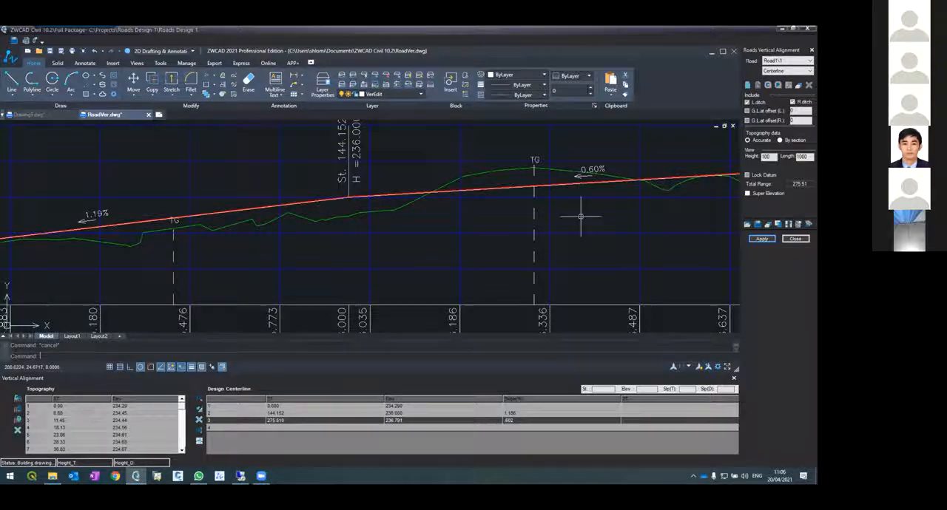
pyautogui.scroll(-5, 327, 212)
pyautogui.scroll(3, 329, 207)
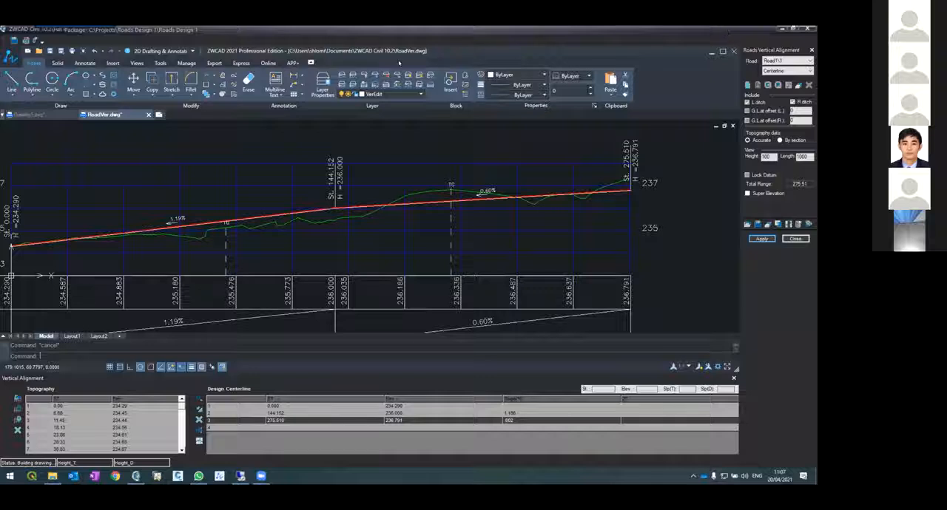
pyautogui.press('super+d')
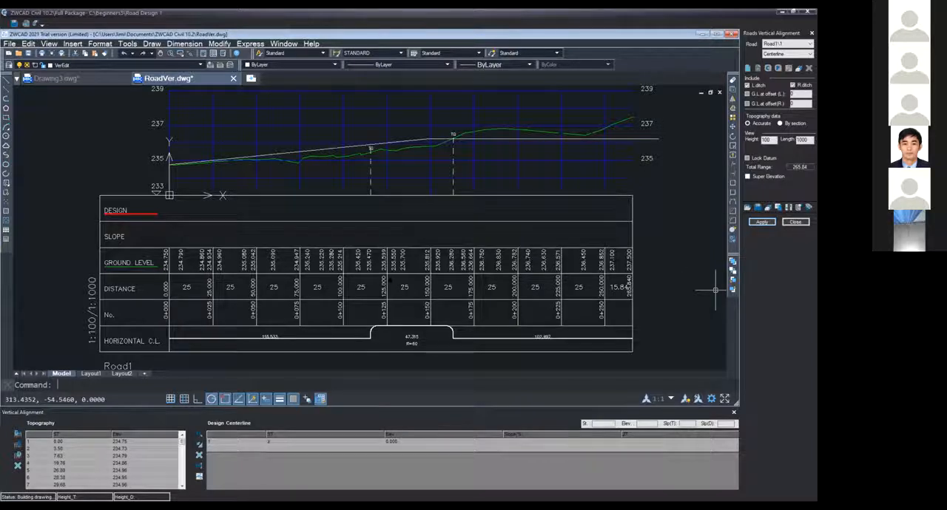
pyautogui.click(388, 275)
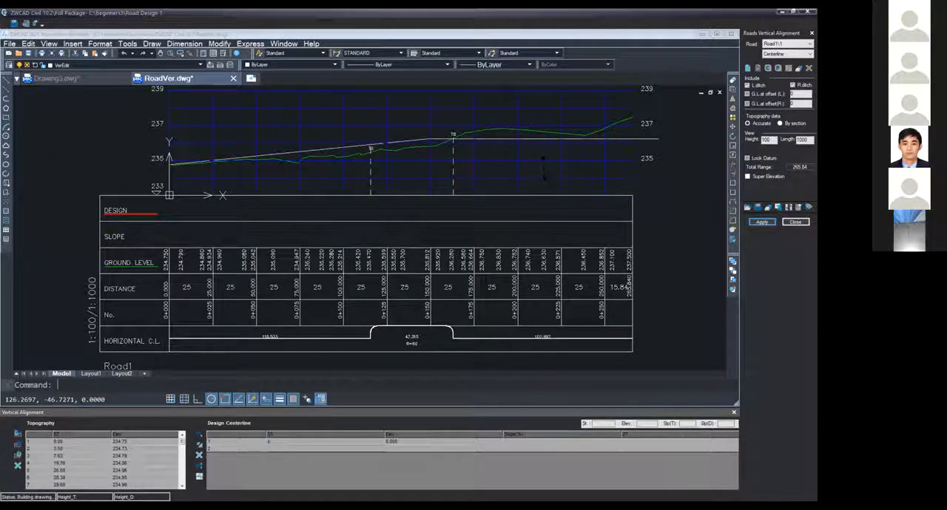
pyautogui.click(530, 130)
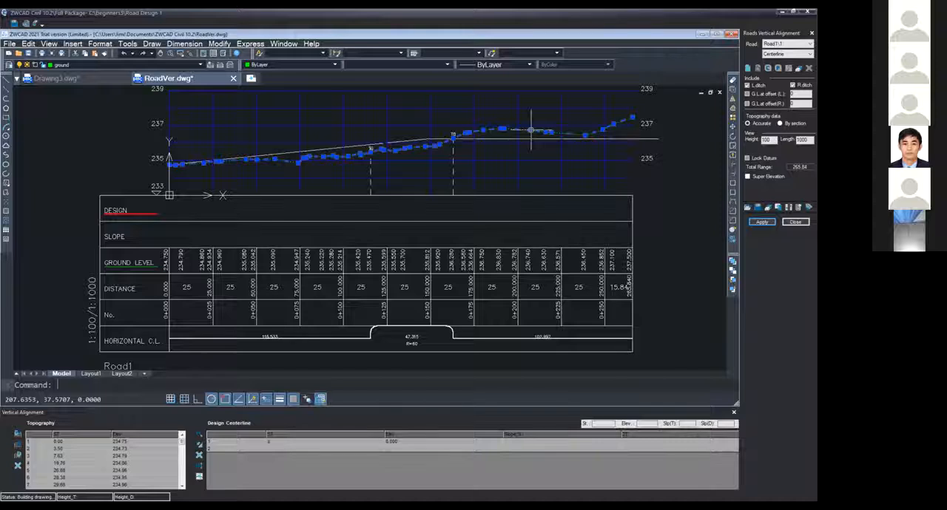
pyautogui.rightClick(530, 130)
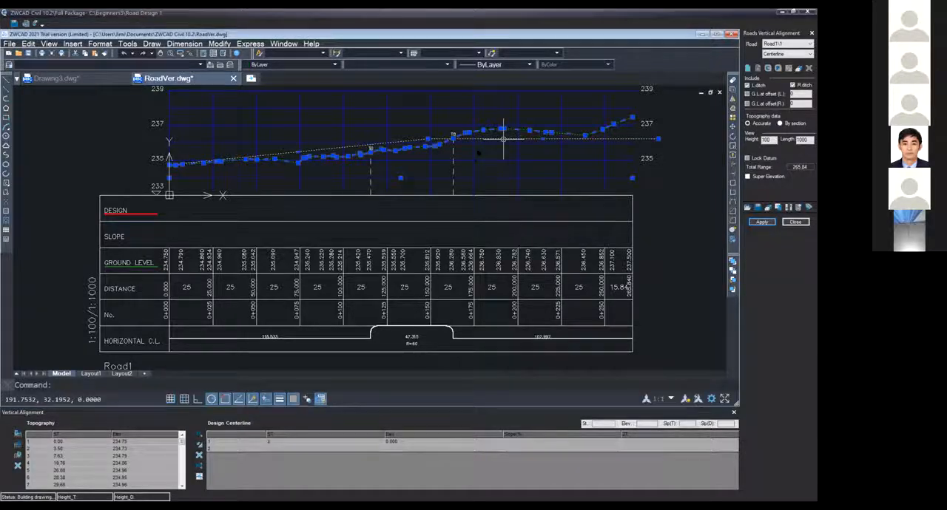
pyautogui.rightClick(503, 138)
pyautogui.press('Escape')
pyautogui.press('Escape')
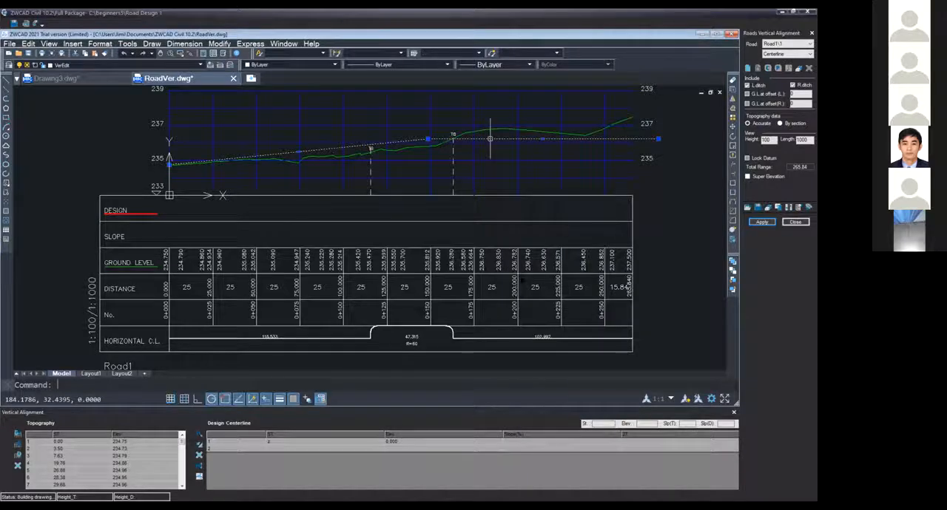
# Delete the white two-segment polyline drawn over the Road1 ground profile
pyautogui.rightClick(490, 138)
pyautogui.click(551, 291)
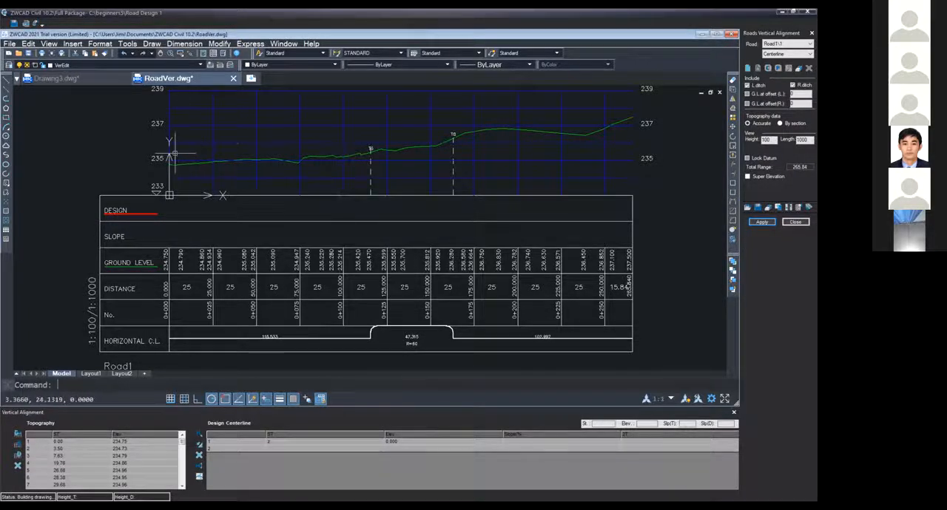
# Erase all existing design centerline data and apply a newly drawn two-segment centerline only to the vertical alignment
pyautogui.click(198, 457)
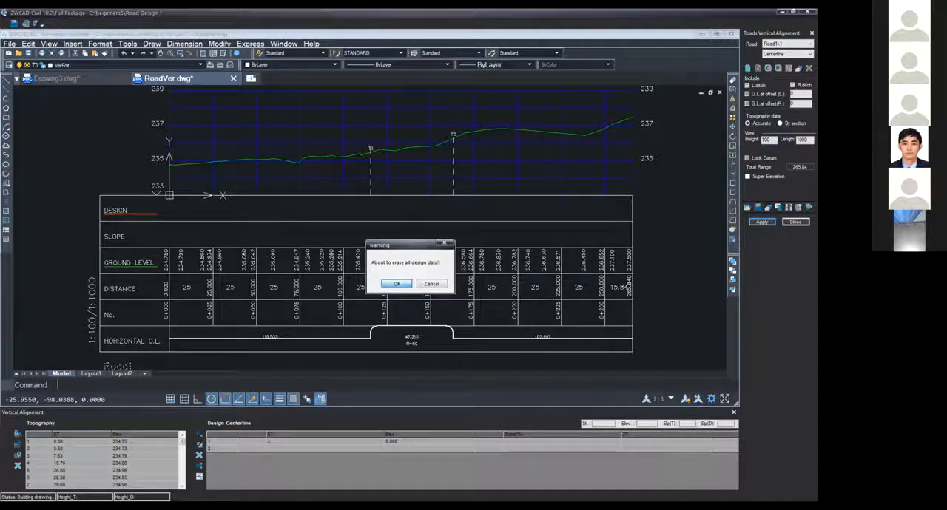
pyautogui.click(398, 285)
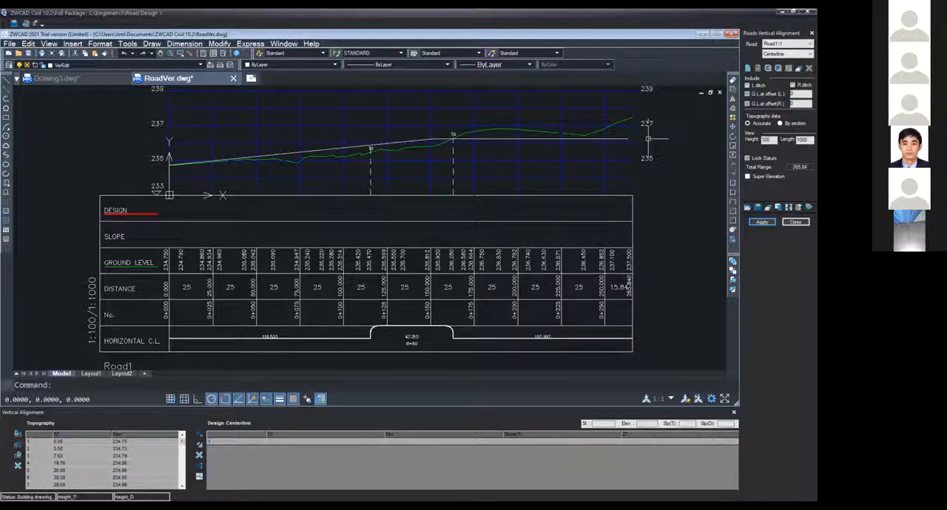
pyautogui.click(770, 224)
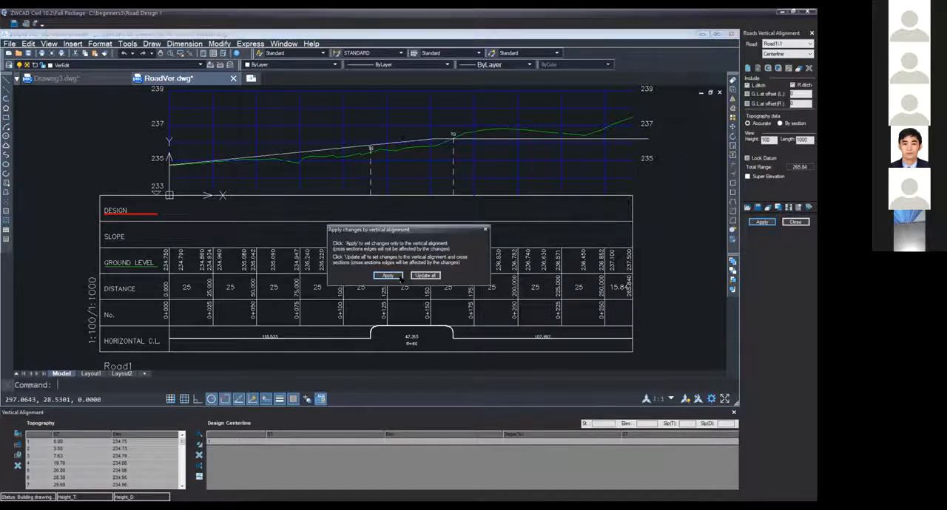
pyautogui.click(392, 276)
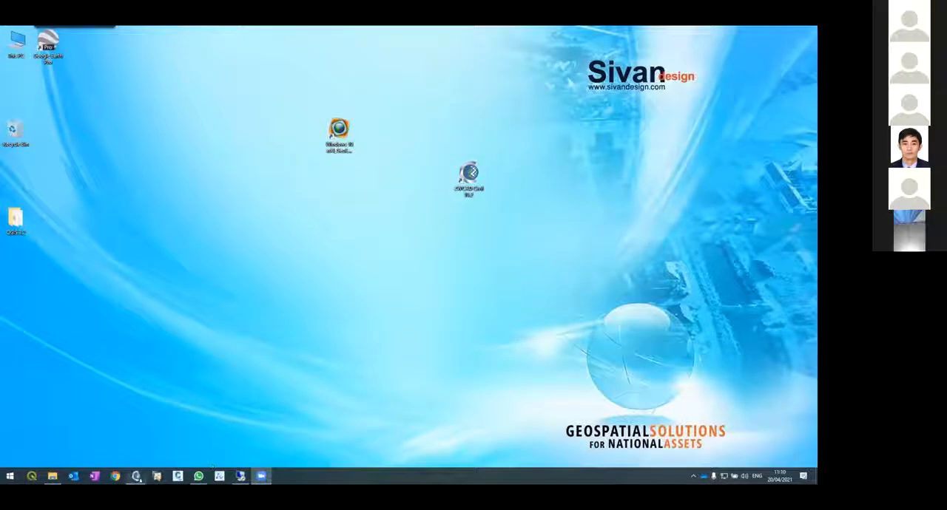
# Switch to the other project's ZWCAD window and examine the grade break in the red design centerline at station 144.152
pyautogui.click(136, 475)
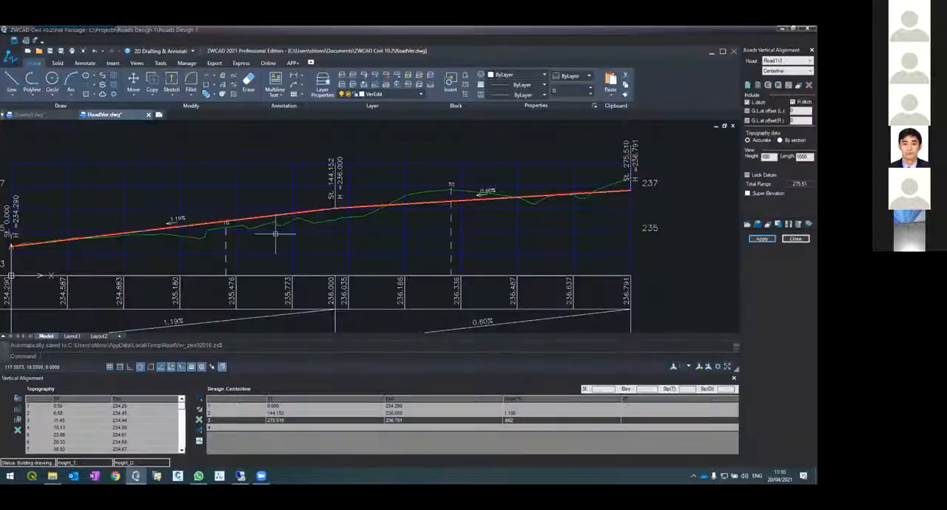
pyautogui.scroll(-8, 275, 234)
pyautogui.scroll(2, 271, 236)
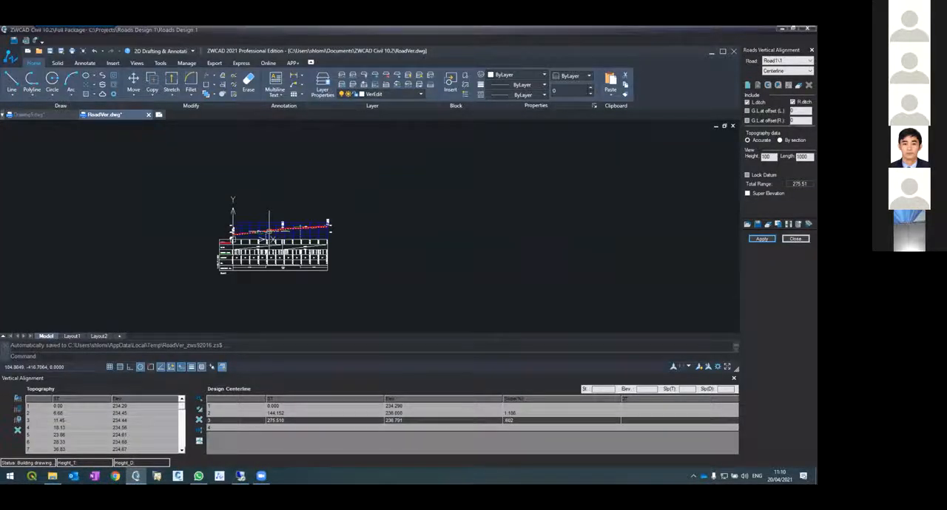
pyautogui.scroll(5, 269, 236)
pyautogui.scroll(-3, 296, 231)
pyautogui.scroll(8, 342, 226)
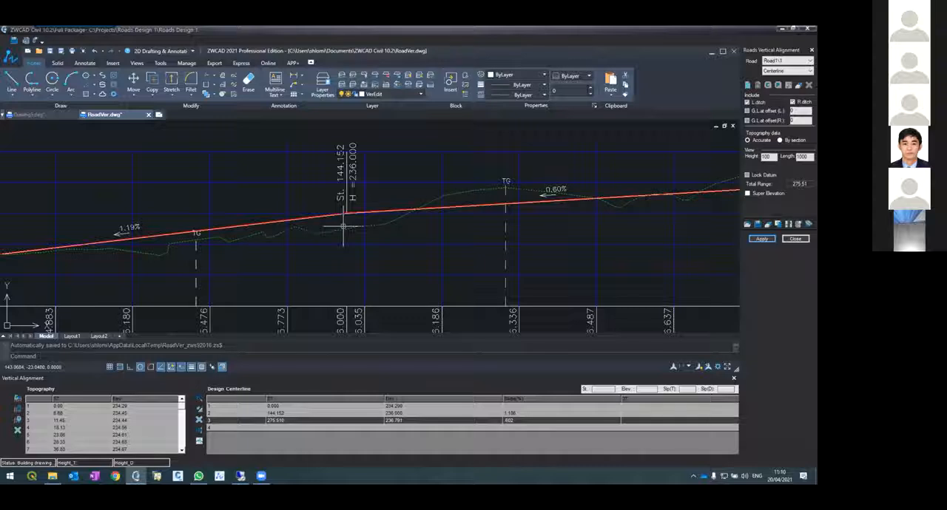
pyautogui.scroll(-5, 350, 237)
pyautogui.scroll(5, 353, 249)
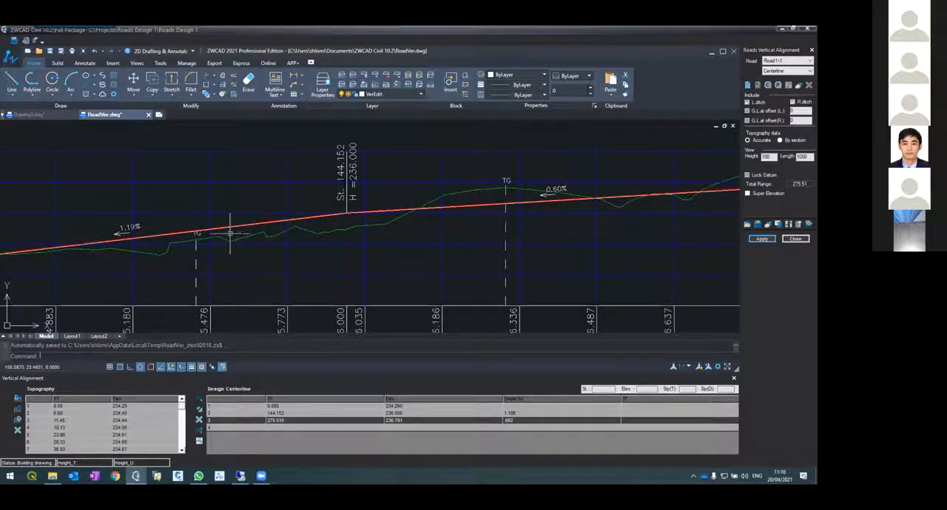
pyautogui.scroll(5, 344, 214)
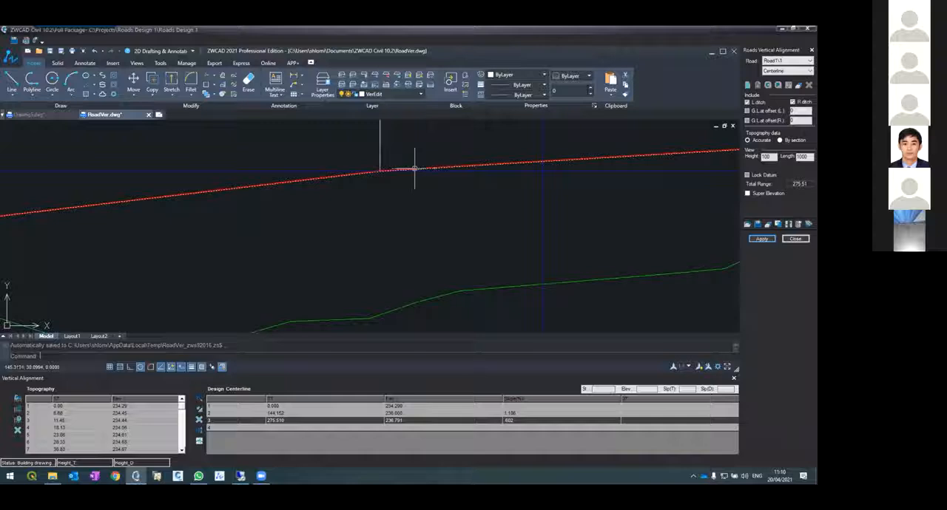
pyautogui.scroll(-5, 222, 264)
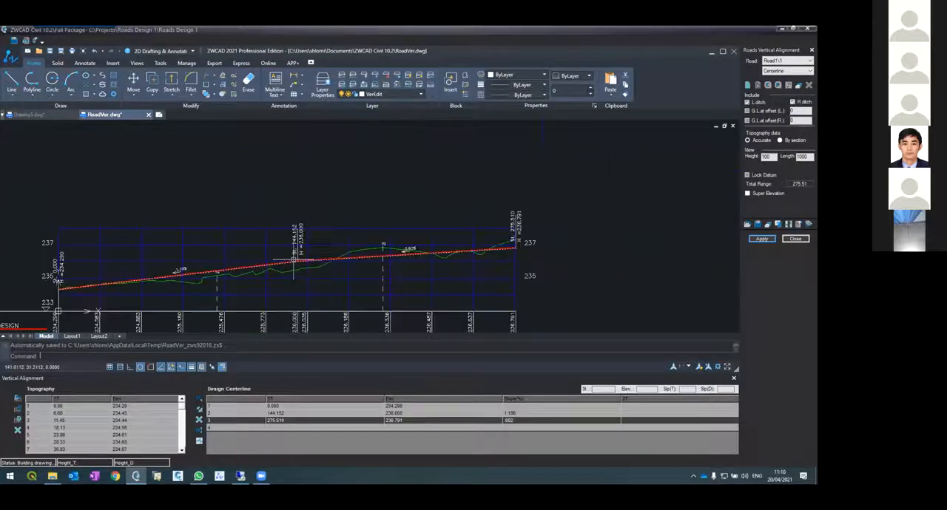
pyautogui.scroll(5, 169, 269)
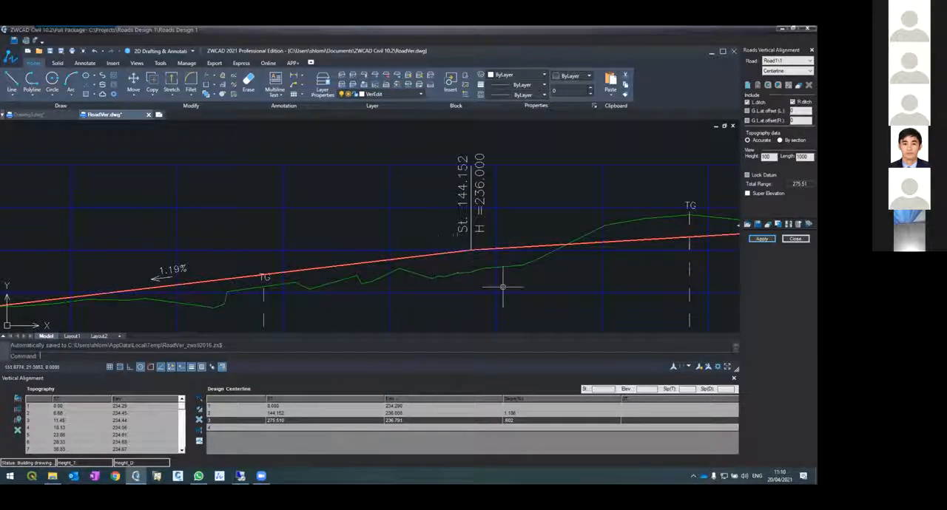
# Set the 2T value of the design centerline point at station 144.152 to 100 and apply it only to the vertical alignment
pyautogui.click(630, 414)
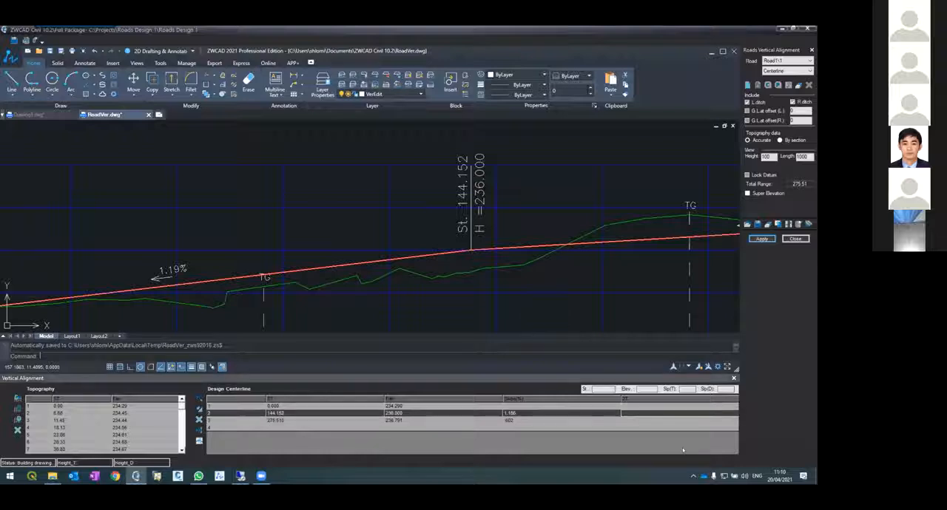
pyautogui.write('100')
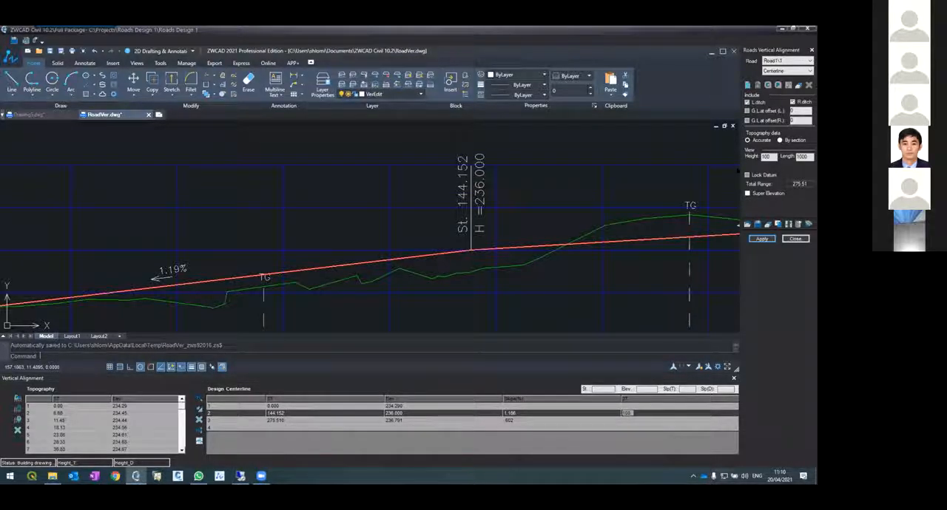
pyautogui.click(650, 413)
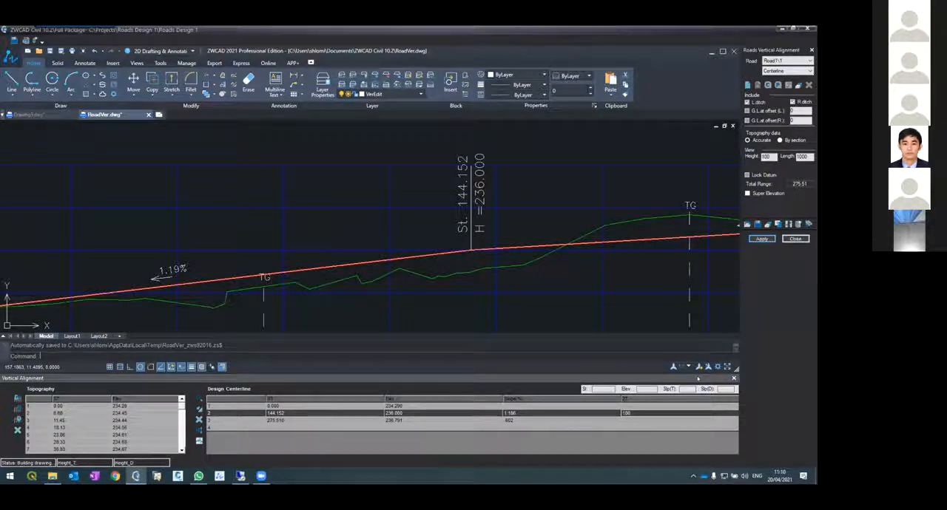
pyautogui.click(762, 238)
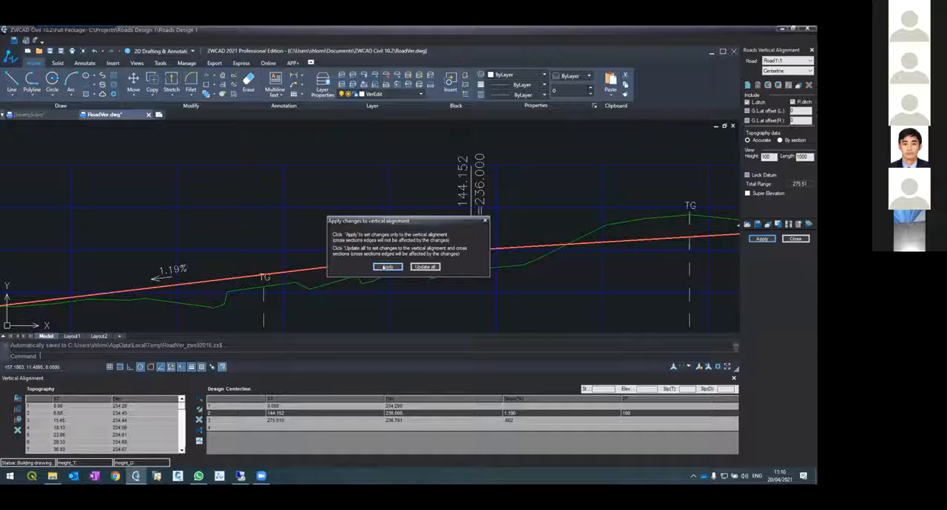
pyautogui.click(386, 267)
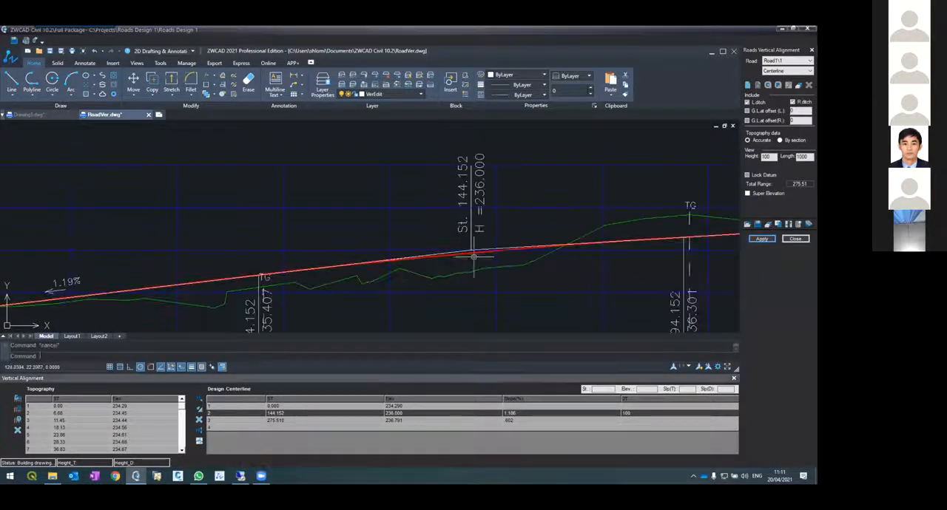
# Examine the vertical curve around station 144.152, including its start and end station labels and its curve length dimension
pyautogui.scroll(-5, 435, 257)
pyautogui.scroll(5, 435, 259)
pyautogui.scroll(1, 517, 239)
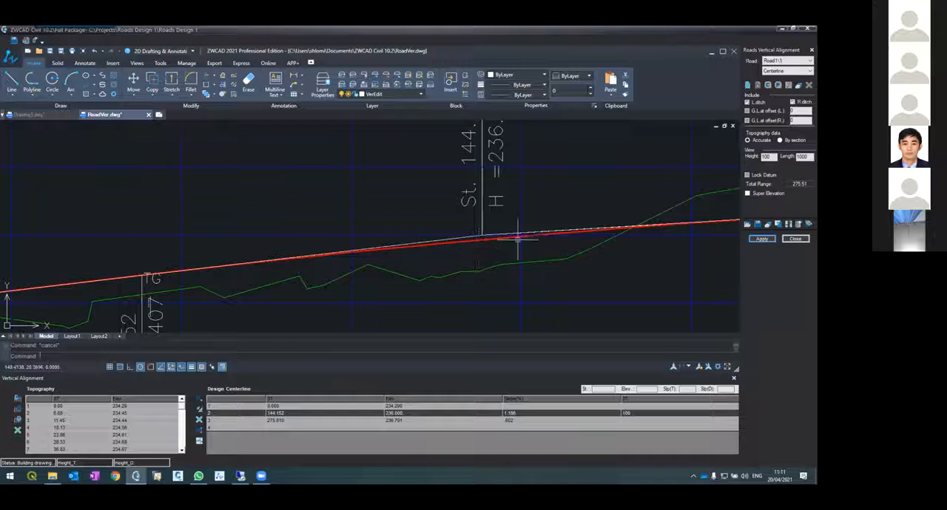
pyautogui.scroll(-2, 564, 223)
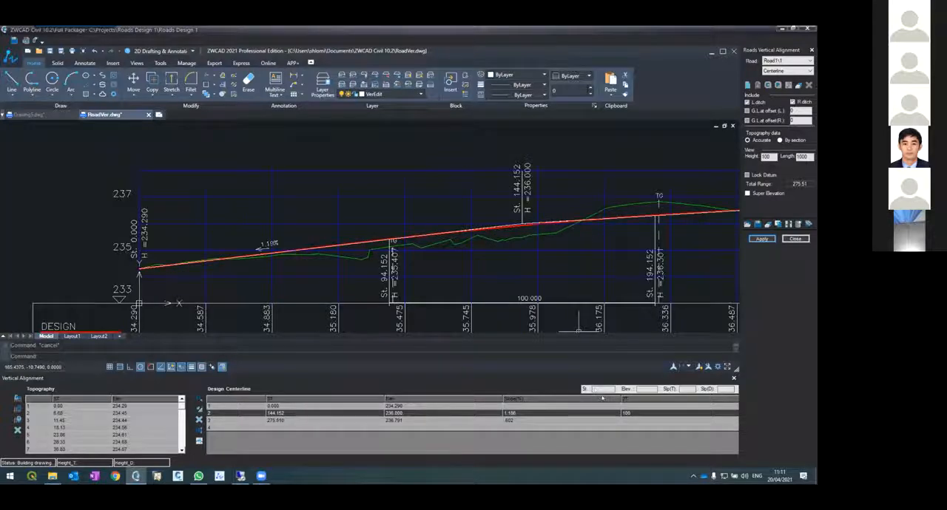
pyautogui.click(527, 252)
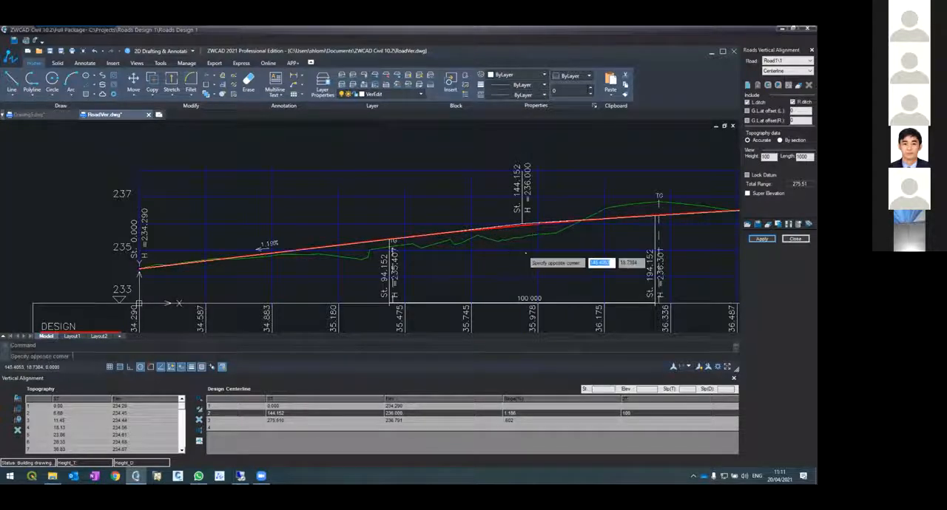
pyautogui.click(569, 327)
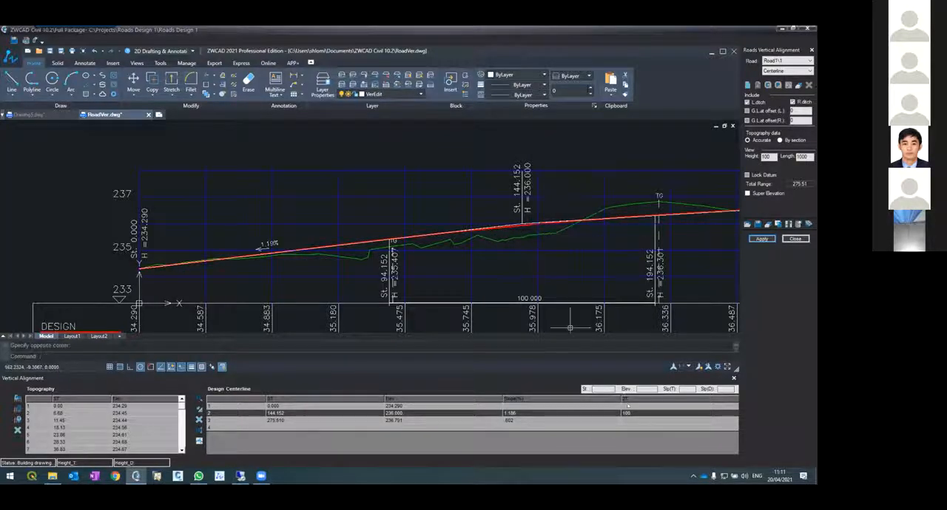
pyautogui.scroll(4, 524, 218)
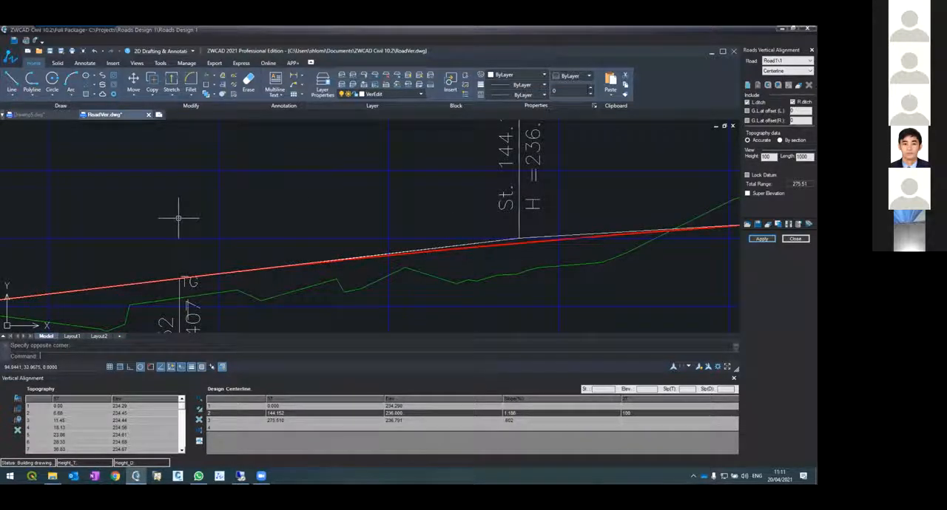
pyautogui.write('dist')
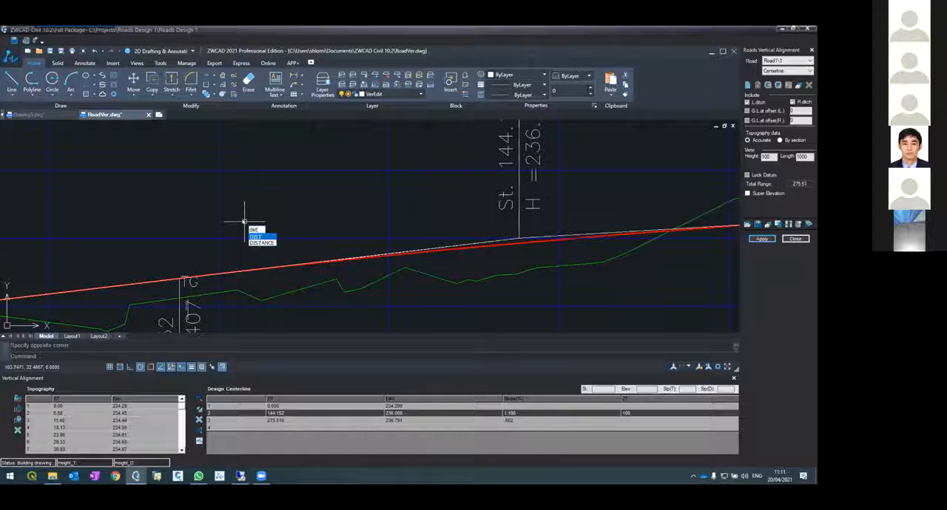
pyautogui.press('Return')
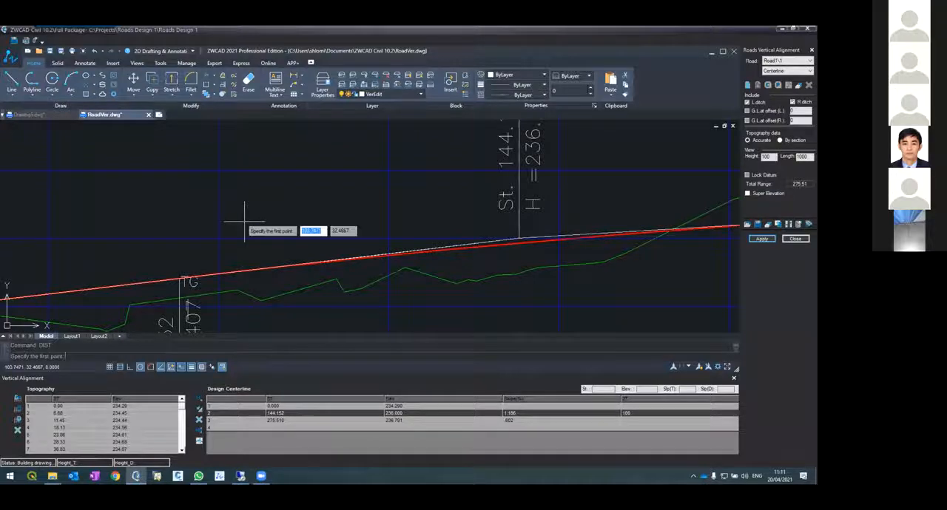
pyautogui.click(520, 241)
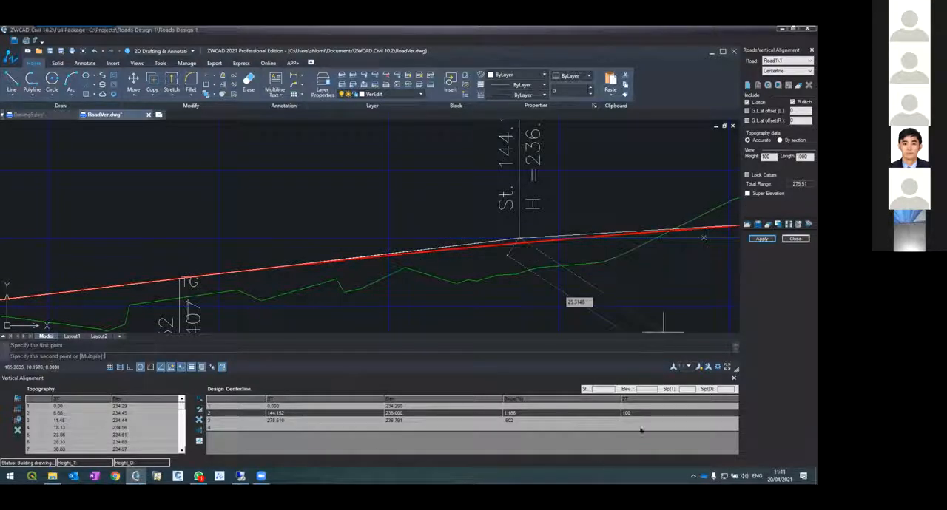
pyautogui.press('Escape')
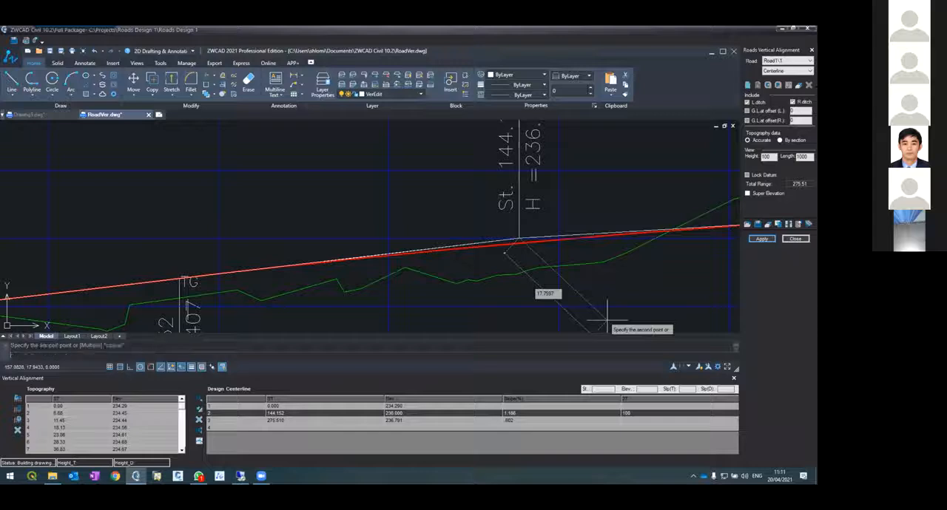
# Close Road1's vertical alignment editor and return to the plan drawing of the road and its terrain
pyautogui.scroll(-5, 511, 221)
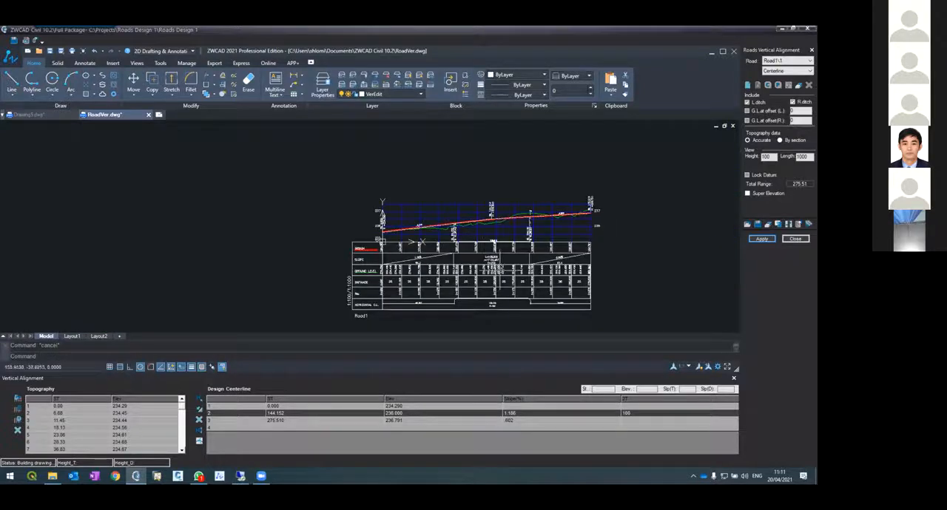
pyautogui.scroll(8, 488, 233)
pyautogui.scroll(-4, 479, 238)
pyautogui.scroll(6, 474, 207)
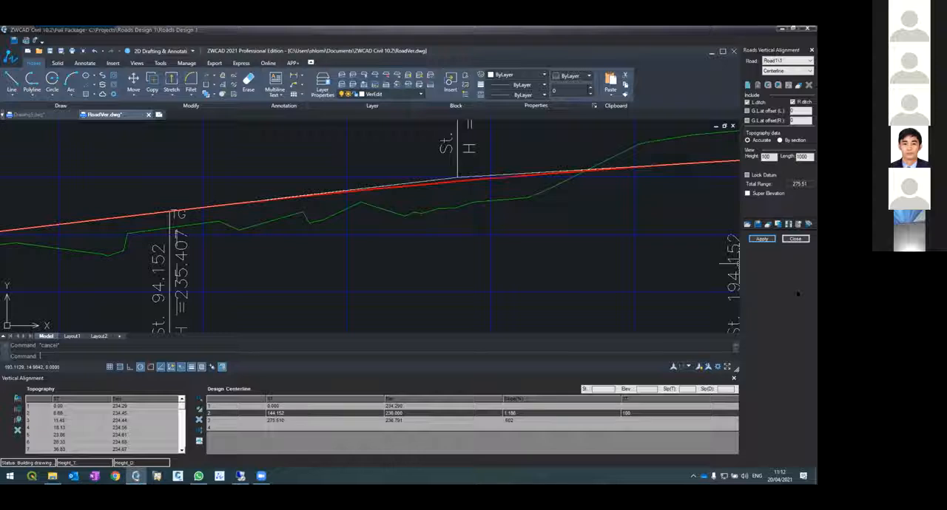
pyautogui.click(795, 238)
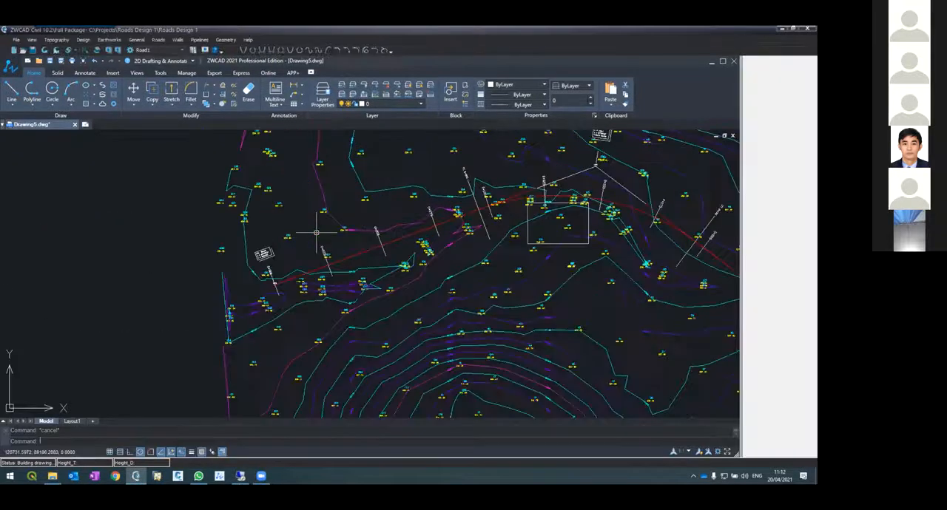
pyautogui.scroll(-2, 214, 276)
pyautogui.scroll(-1, 214, 276)
pyautogui.scroll(8, 311, 260)
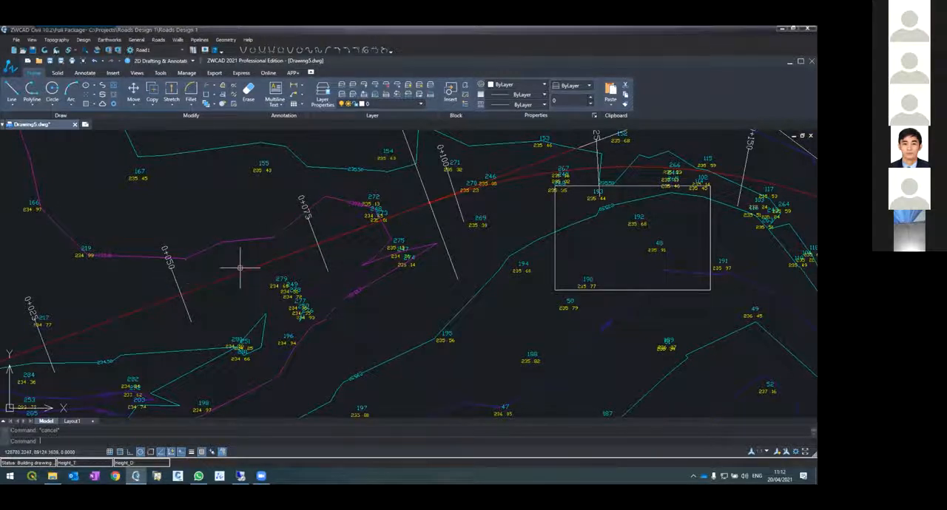
# Reapply Road1's horizontal alignment with Layout, Contours and Distances, and examine the level and distance labels along the centerline
pyautogui.click(158, 40)
pyautogui.click(185, 59)
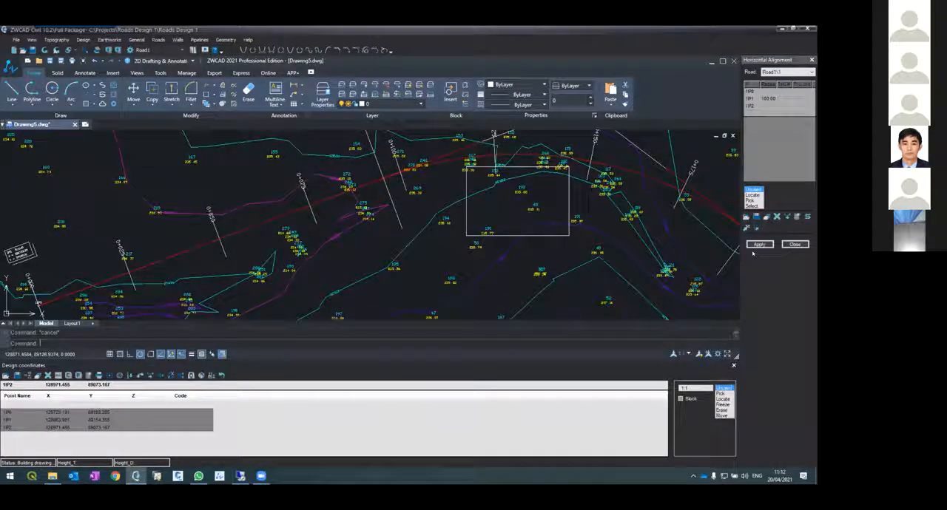
pyautogui.click(759, 244)
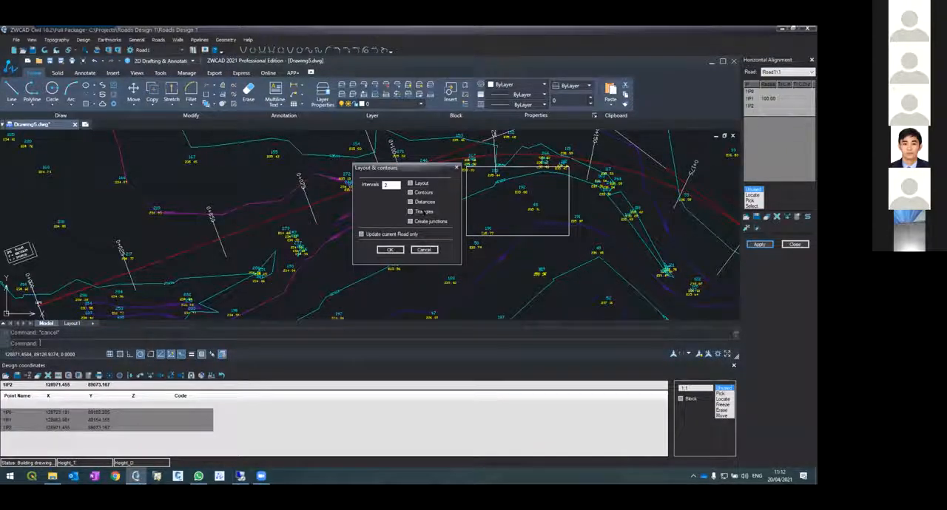
pyautogui.click(411, 183)
pyautogui.click(410, 192)
pyautogui.click(411, 202)
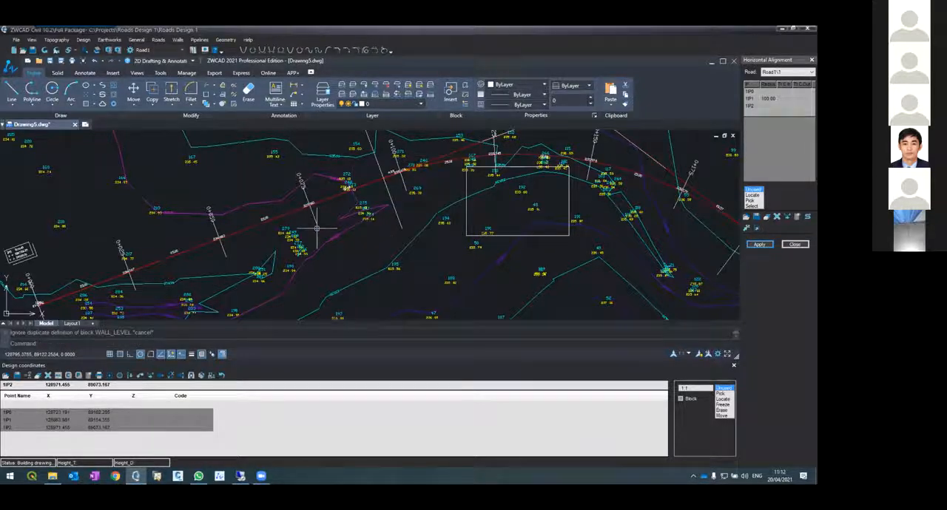
pyautogui.scroll(5, 301, 194)
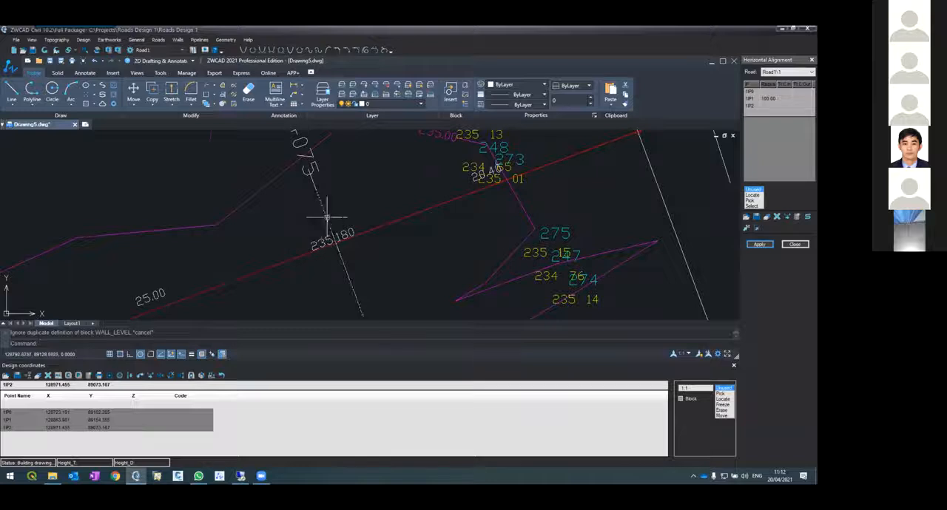
pyautogui.scroll(-7, 325, 216)
pyautogui.scroll(6, 318, 239)
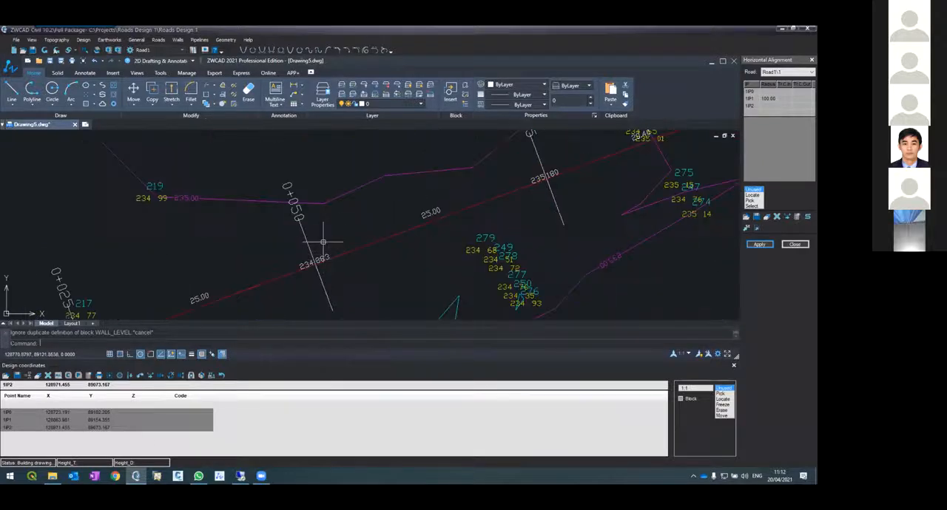
pyautogui.scroll(-6, 296, 247)
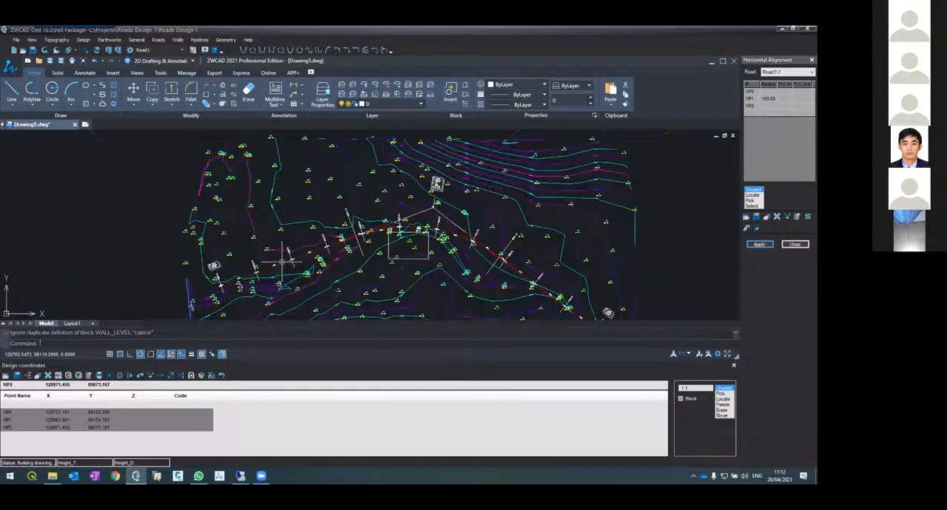
# Examine the design level and distance labels along Road1's centerline, from the curve around IP1 to IP2 and back near station 0+050
pyautogui.scroll(6, 403, 203)
pyautogui.scroll(-3, 433, 215)
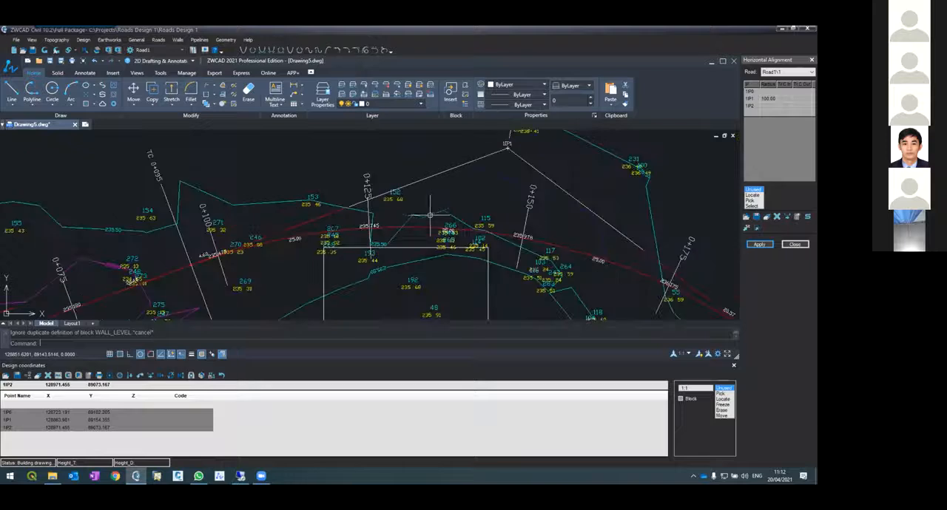
pyautogui.scroll(5, 588, 259)
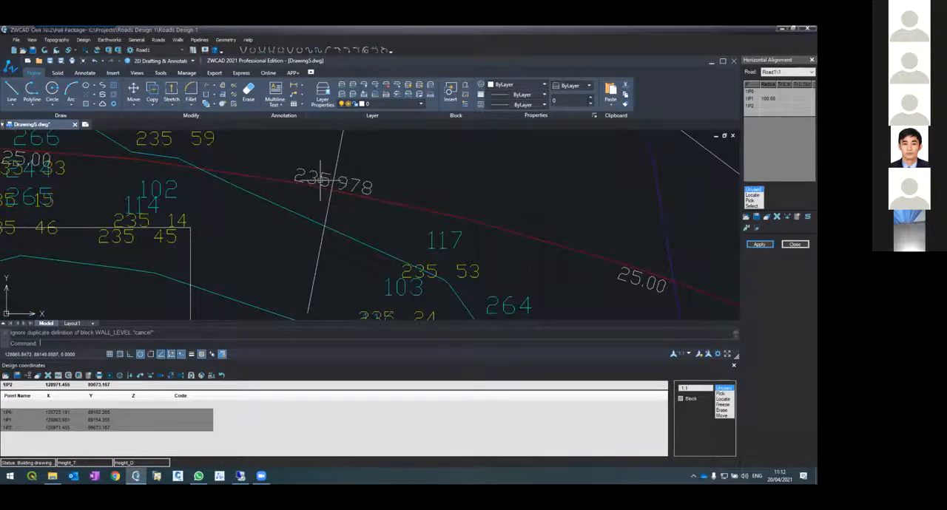
pyautogui.scroll(-8, 305, 165)
pyautogui.scroll(2, 305, 165)
pyautogui.scroll(3, 416, 196)
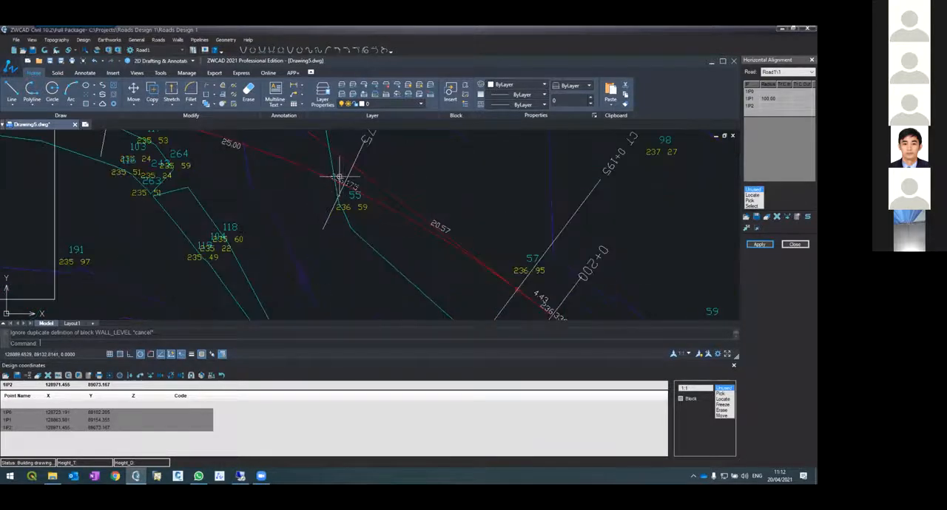
pyautogui.scroll(-5, 232, 179)
pyautogui.scroll(5, 407, 205)
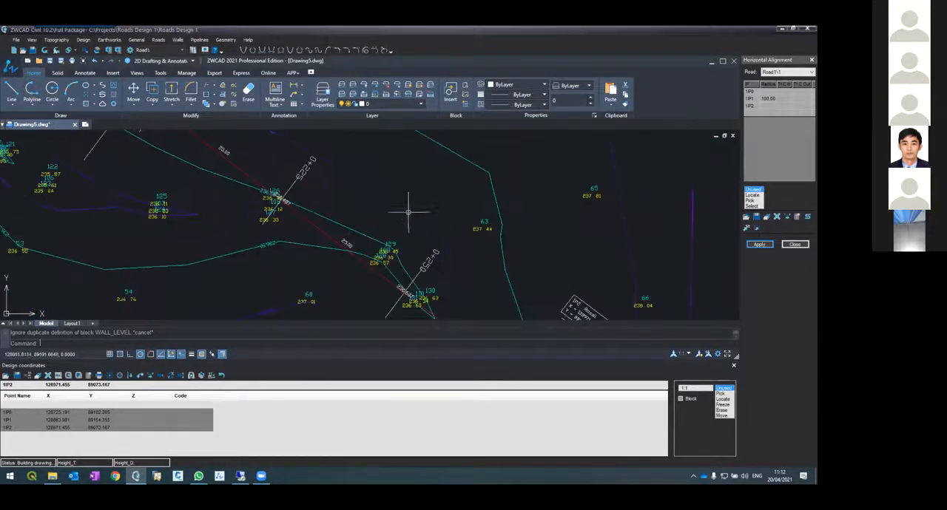
pyautogui.scroll(-5, 271, 197)
pyautogui.scroll(7, 316, 211)
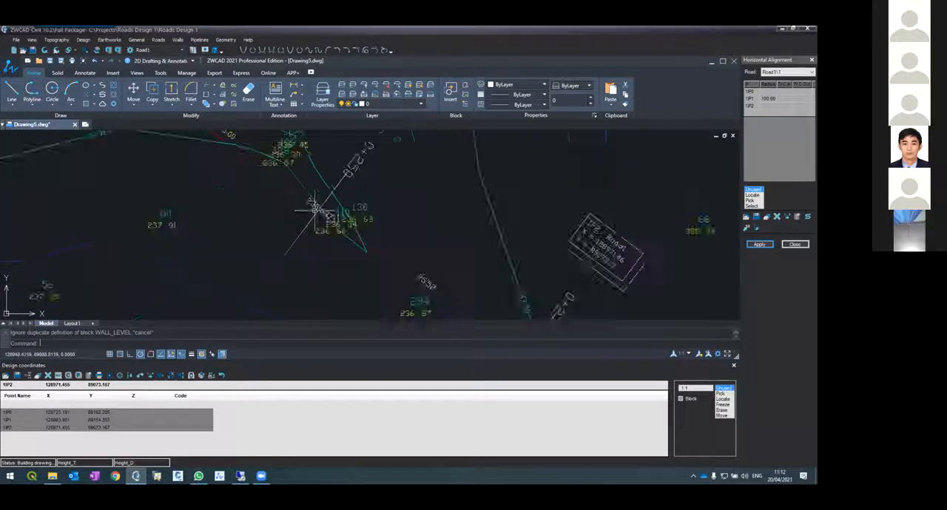
pyautogui.scroll(-5, 319, 210)
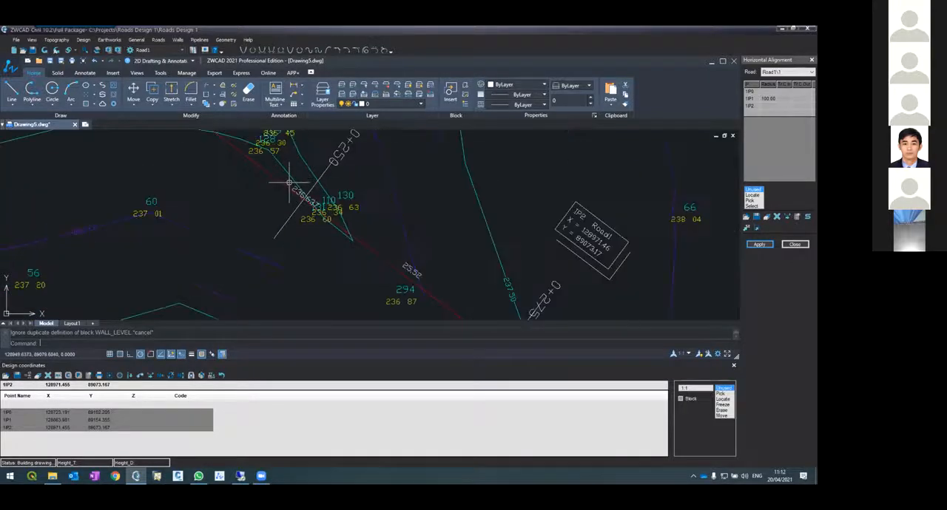
pyautogui.scroll(6, 326, 196)
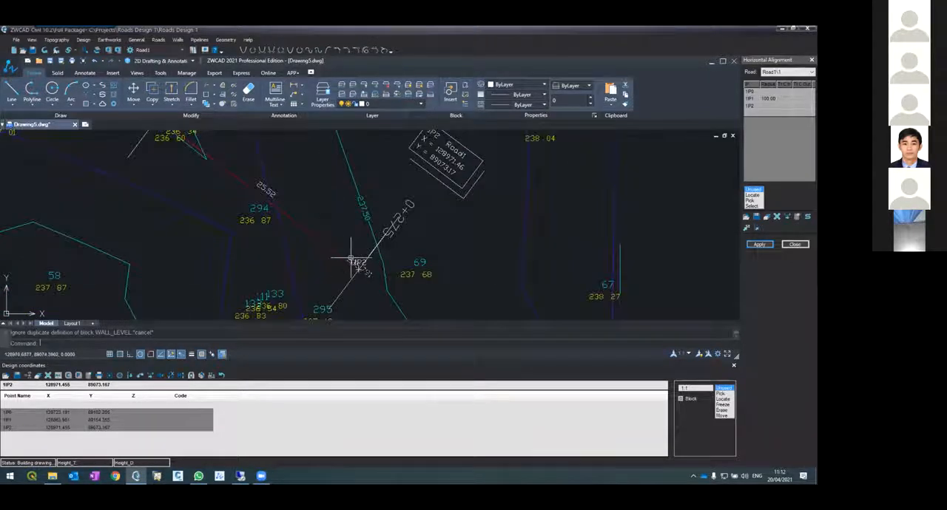
pyautogui.scroll(-5, 353, 277)
pyautogui.scroll(4, 132, 195)
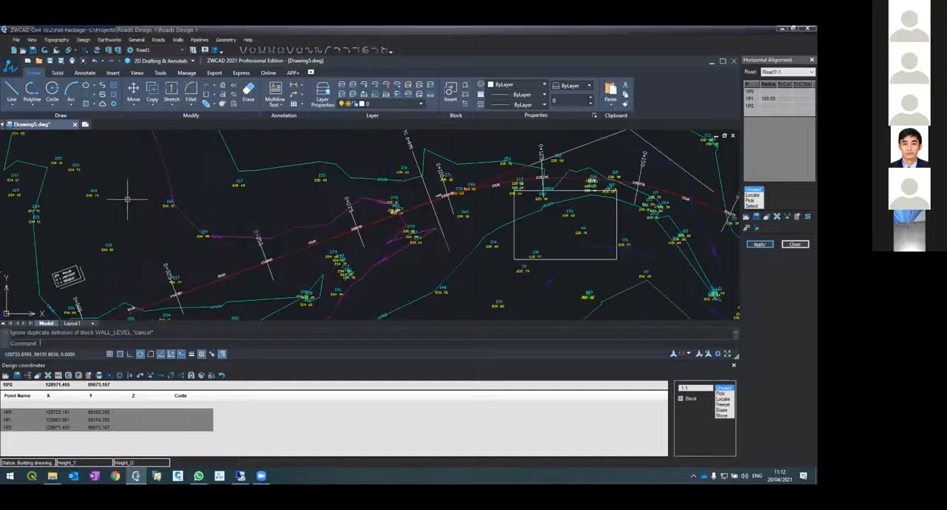
pyautogui.scroll(3, 240, 259)
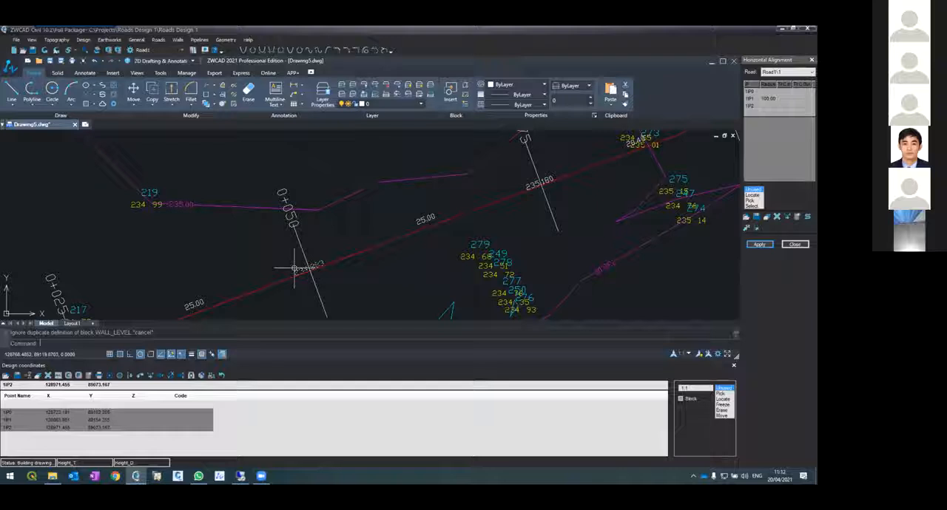
pyautogui.scroll(-5, 294, 267)
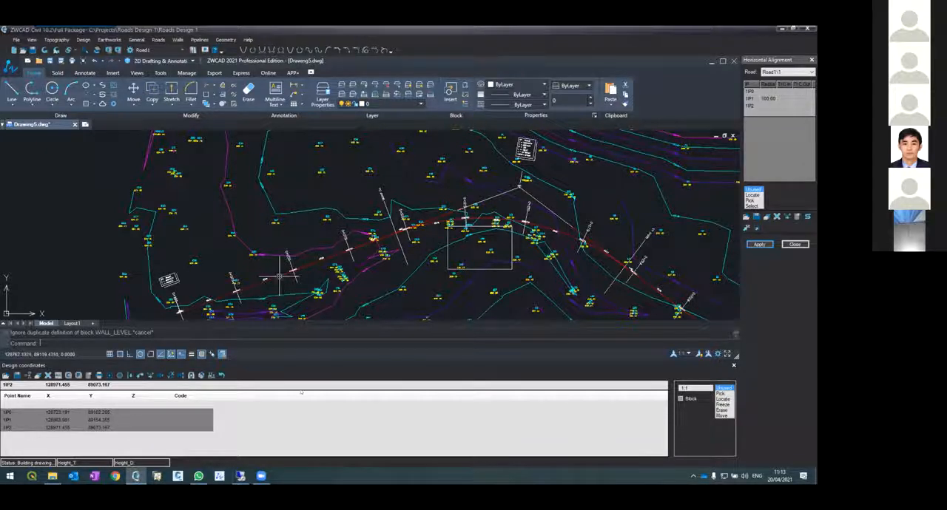
pyautogui.click(154, 40)
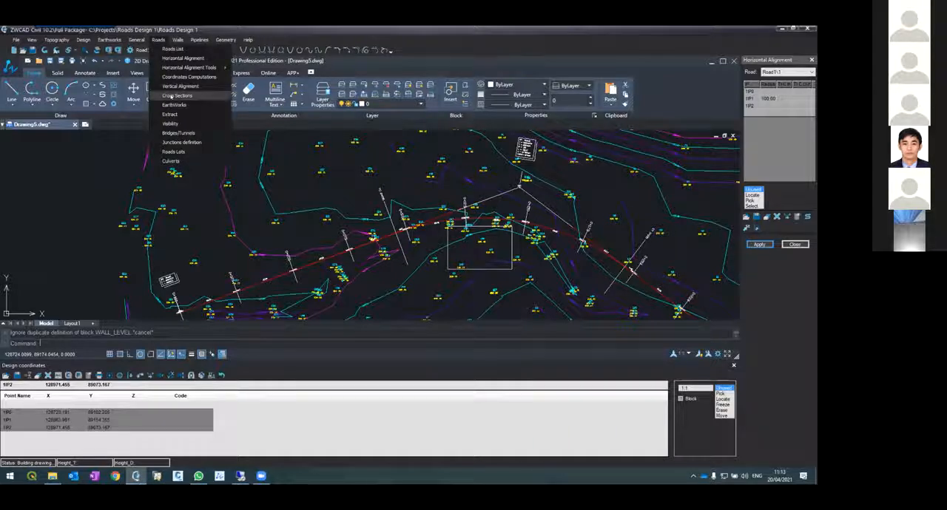
pyautogui.click(194, 182)
pyautogui.scroll(-2, 260, 191)
pyautogui.scroll(-1, 260, 192)
pyautogui.scroll(5, 247, 233)
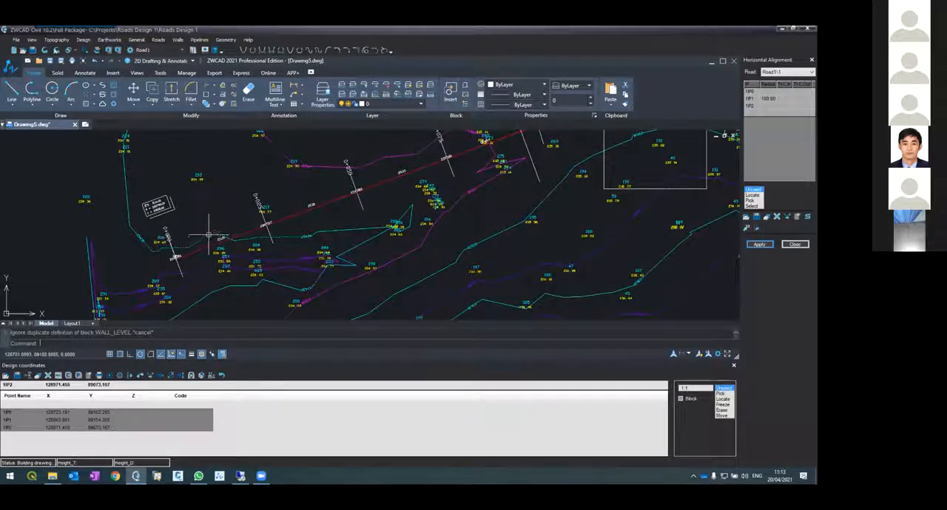
pyautogui.scroll(2, 193, 235)
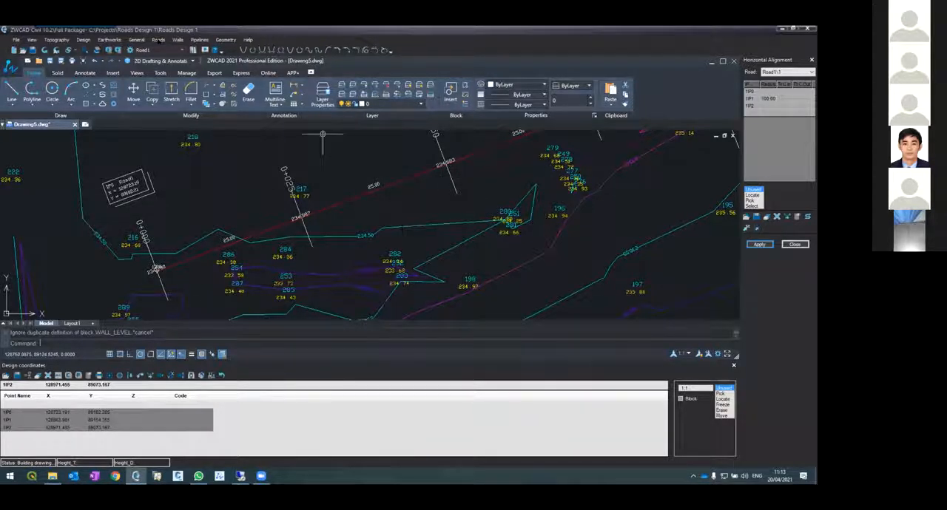
# Open Road1's cross sections and define sections by stations from 0 to 275.51 at a distance of 25, using Format2
pyautogui.click(158, 41)
pyautogui.click(181, 96)
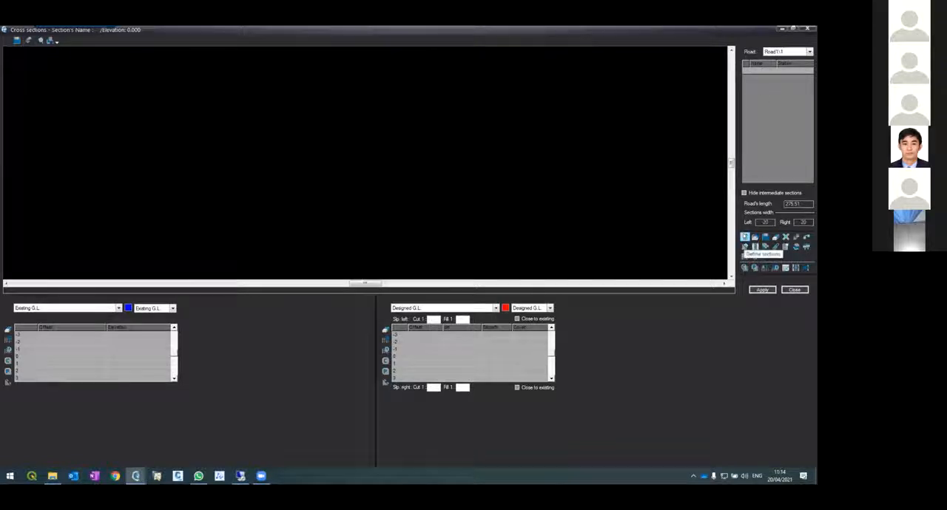
pyautogui.click(745, 236)
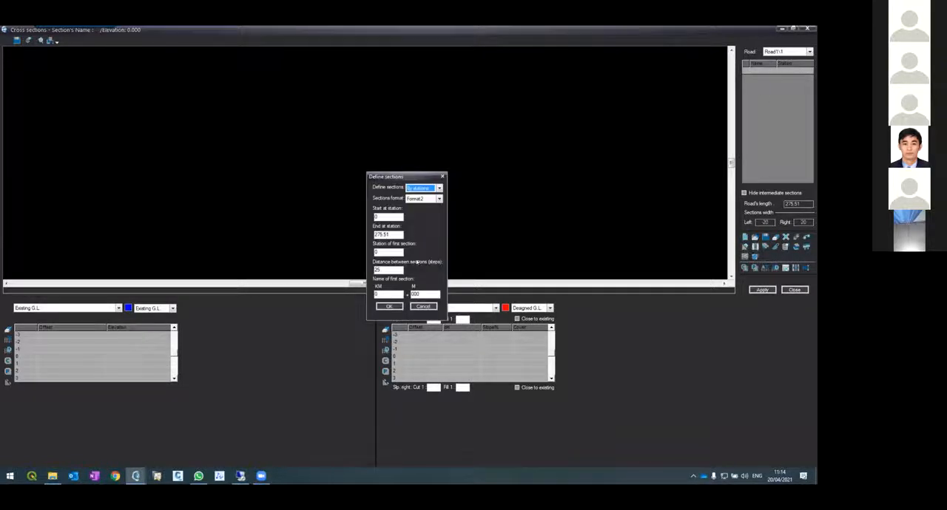
pyautogui.doubleClick(377, 269)
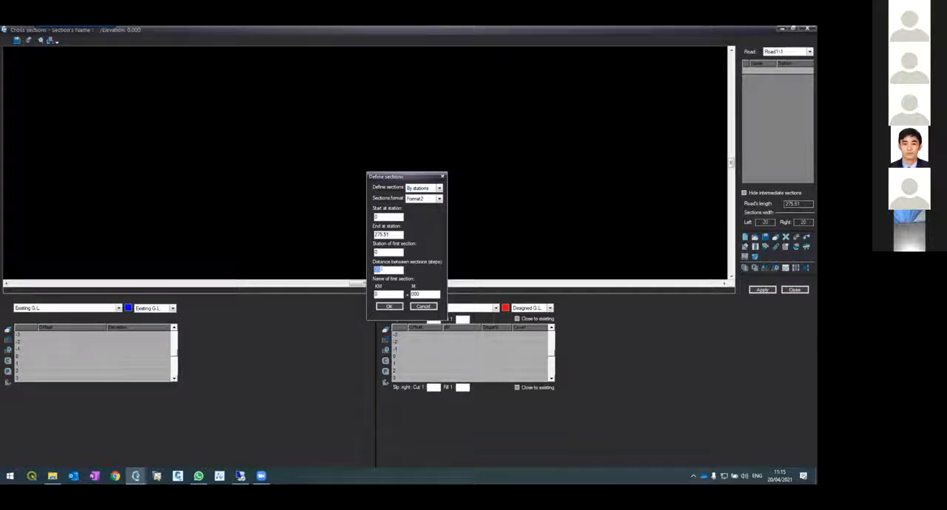
pyautogui.click(389, 306)
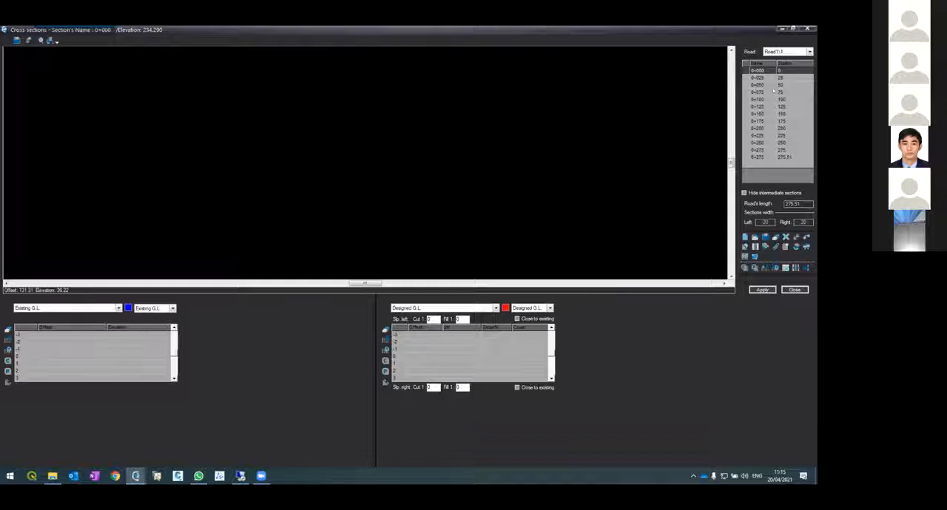
# Review the newly defined cross sections in the section list between stations 0+025 and 0+250
pyautogui.click(762, 84)
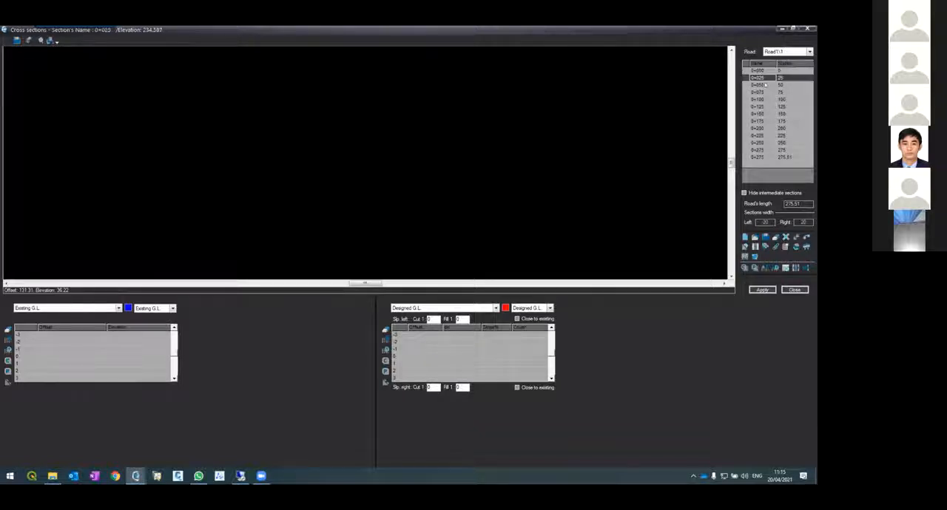
pyautogui.click(761, 100)
pyautogui.click(759, 121)
pyautogui.click(755, 143)
pyautogui.click(756, 128)
pyautogui.click(757, 121)
pyautogui.click(757, 107)
pyautogui.click(760, 93)
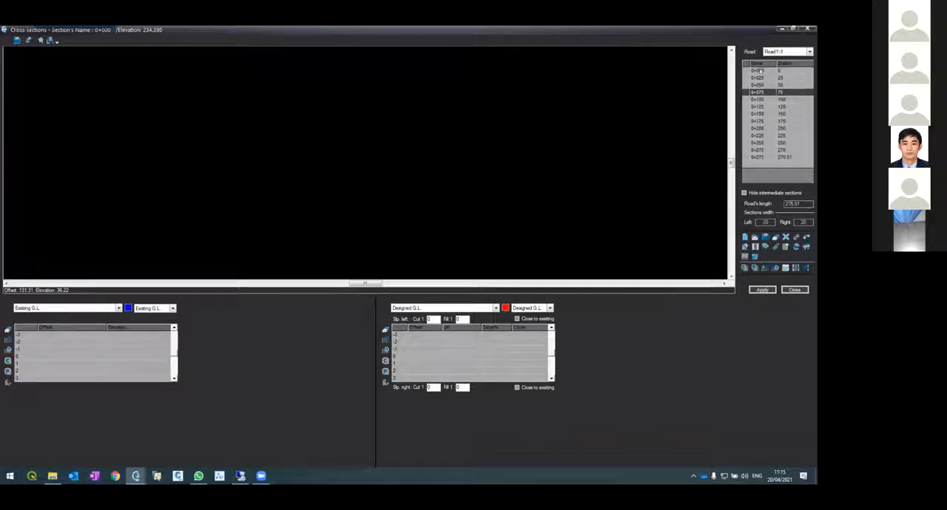
# Get the topographic data for all cross sections into the Existing G.L. table
pyautogui.click(760, 71)
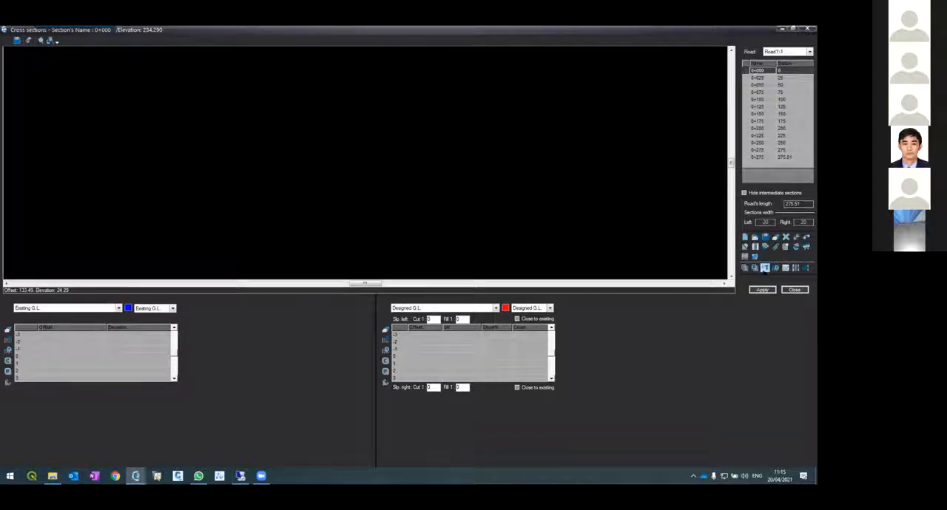
pyautogui.click(764, 268)
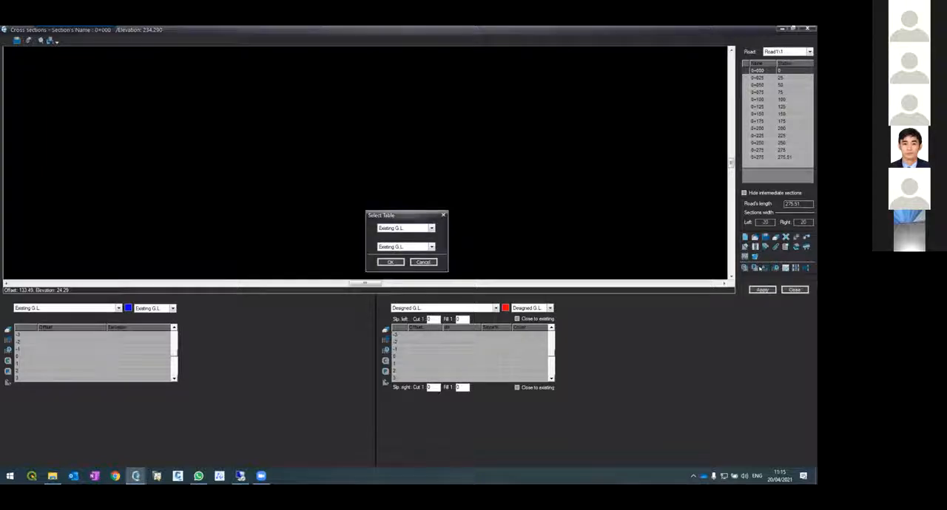
pyautogui.click(388, 263)
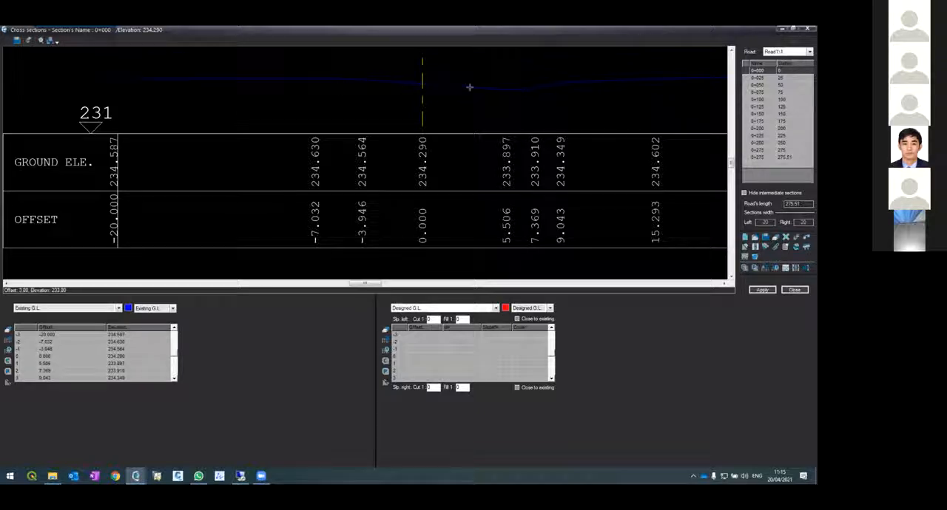
# Examine the existing ground profiles, elevations and offsets of the cross sections between 0+025 and 0+225, including the full width of section 0+100
pyautogui.click(758, 77)
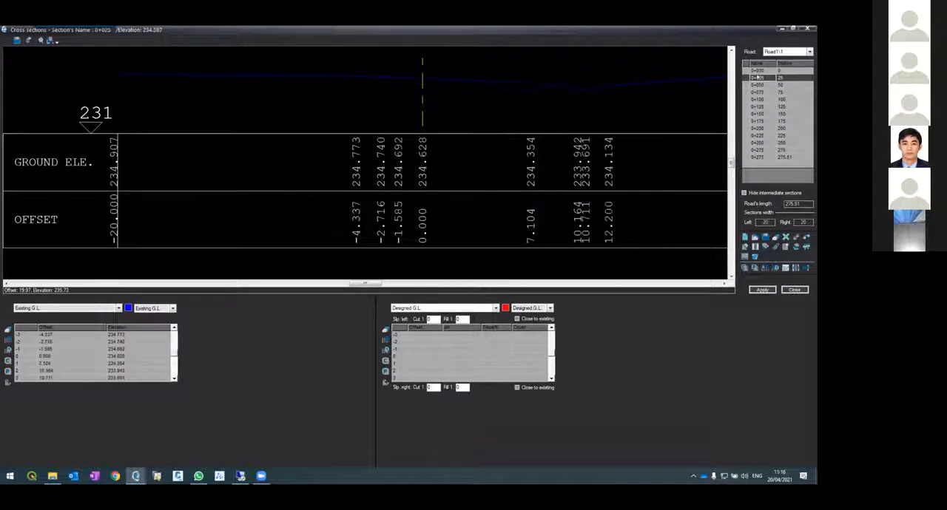
pyautogui.click(758, 85)
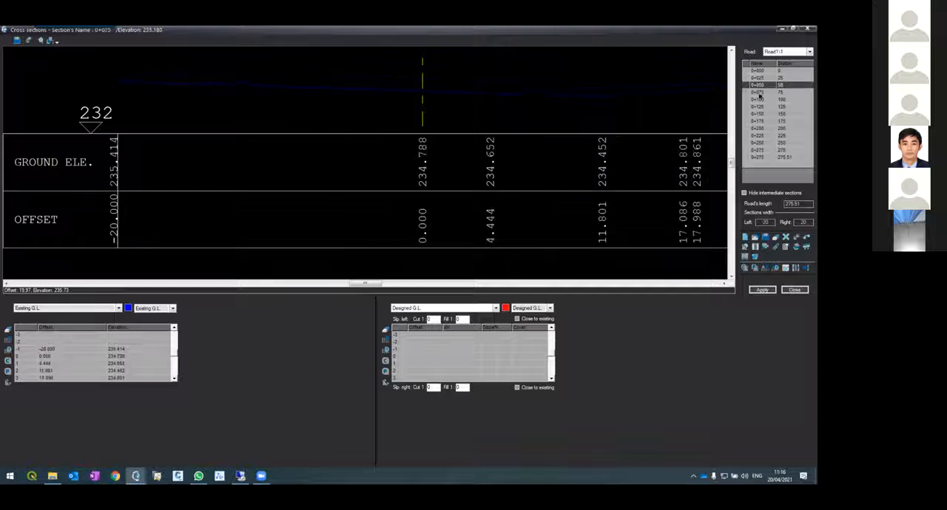
pyautogui.click(760, 92)
pyautogui.click(763, 99)
pyautogui.click(762, 106)
pyautogui.click(762, 114)
pyautogui.click(760, 121)
pyautogui.click(760, 128)
pyautogui.click(760, 135)
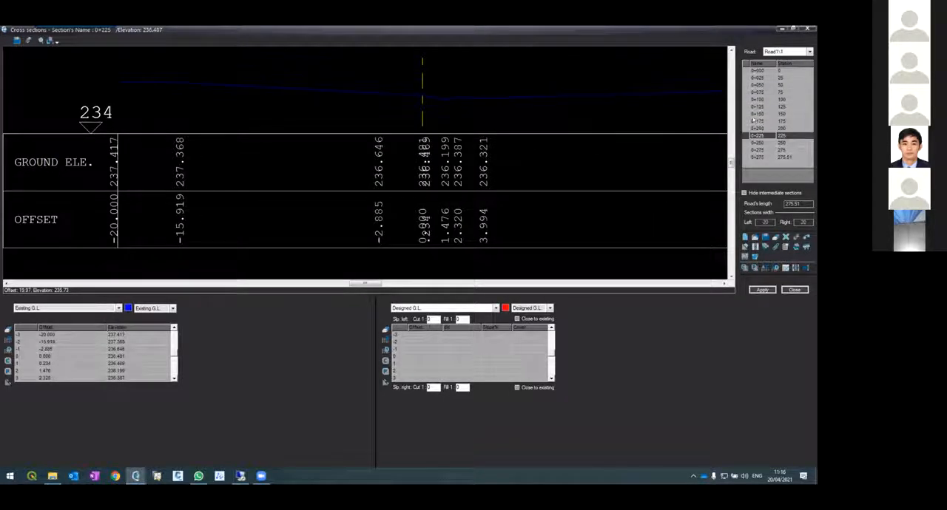
pyautogui.click(758, 120)
pyautogui.click(758, 114)
pyautogui.click(758, 92)
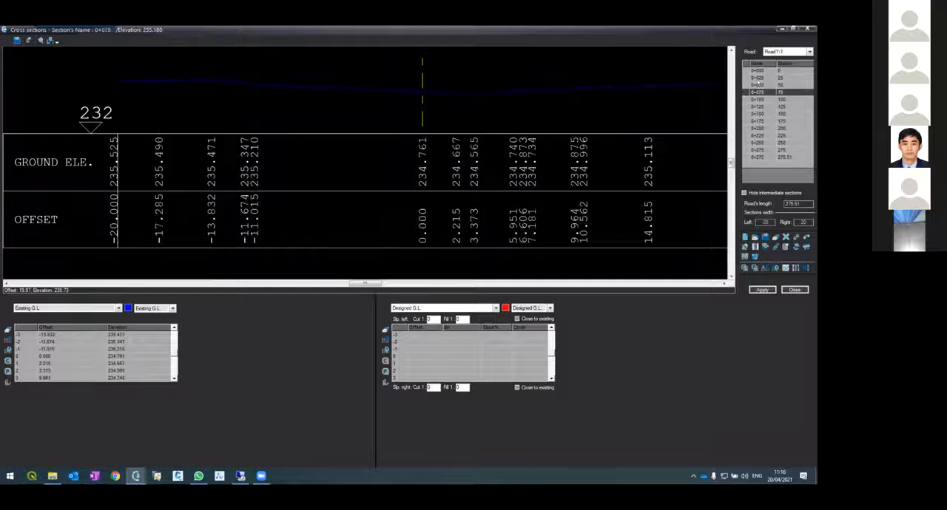
pyautogui.click(758, 78)
pyautogui.click(760, 100)
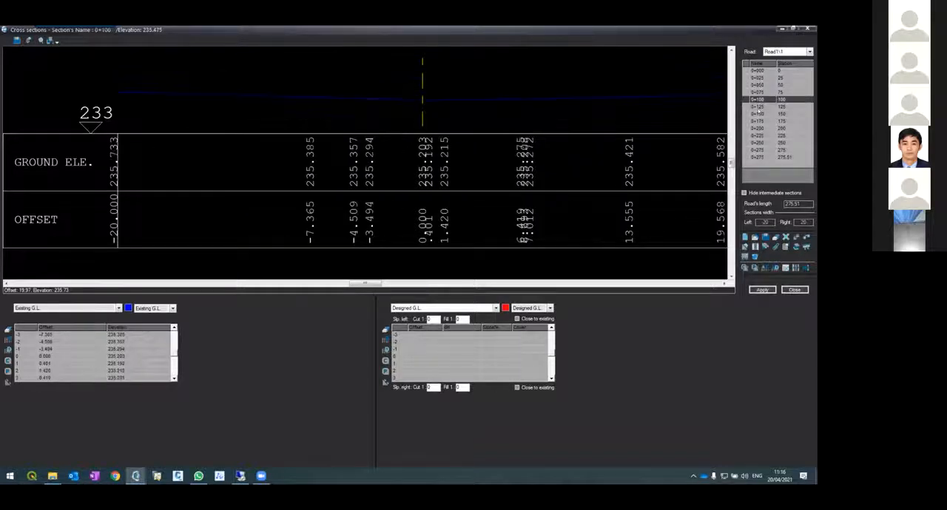
pyautogui.click(760, 107)
pyautogui.click(758, 122)
pyautogui.click(758, 107)
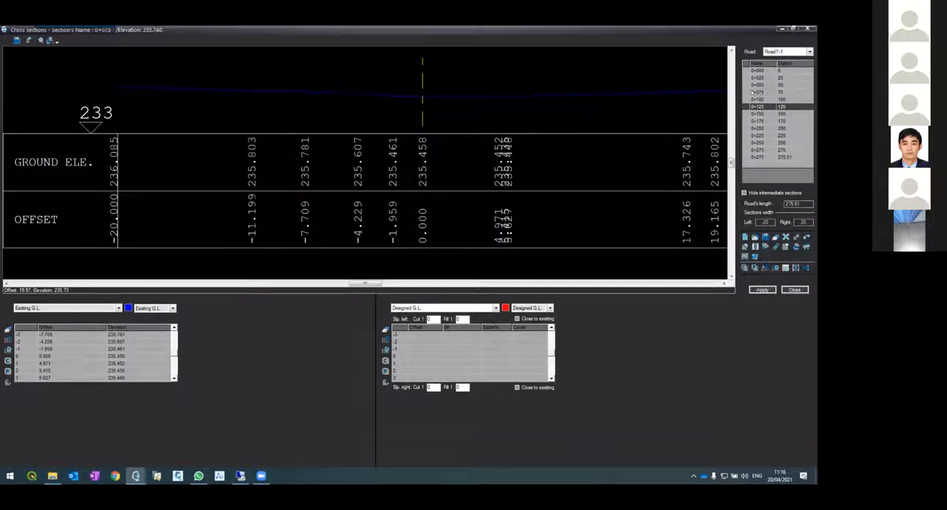
pyautogui.click(754, 92)
pyautogui.click(757, 114)
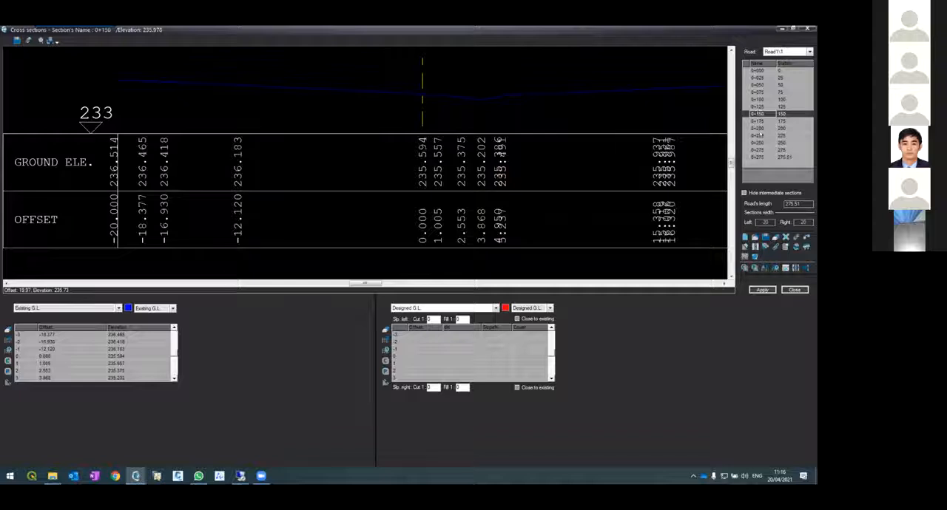
pyautogui.click(758, 121)
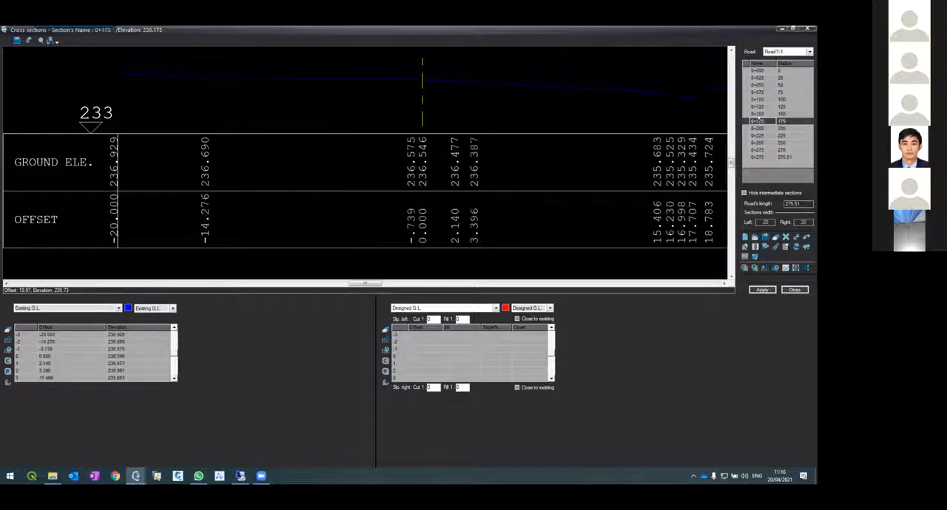
pyautogui.click(759, 115)
pyautogui.click(759, 100)
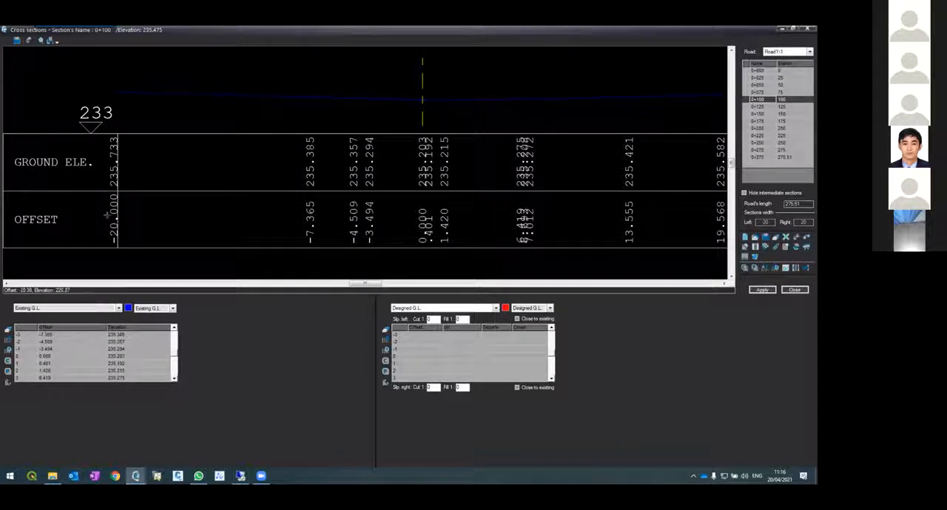
pyautogui.click(724, 284)
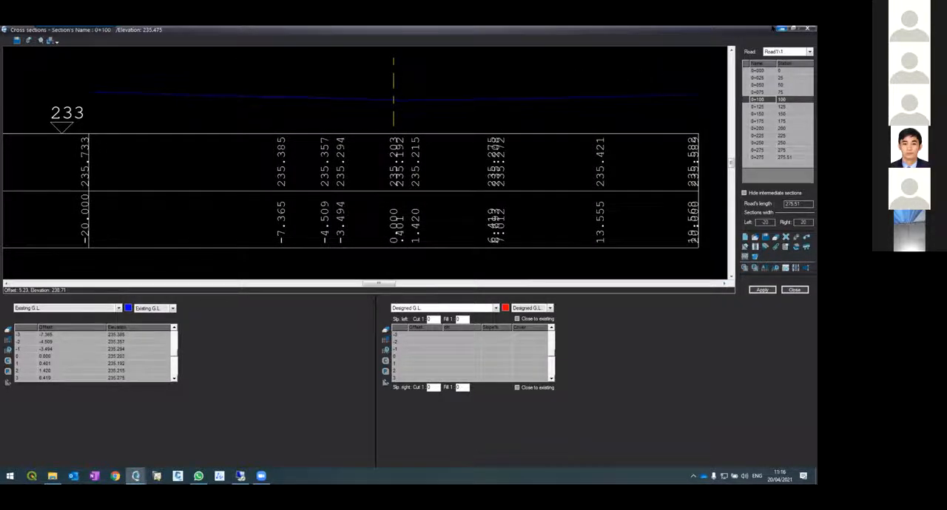
# Return to the plan drawing, try offsetting the first red centerline element by 20, and erase the overlying element on layer CL_Elements1
pyautogui.click(781, 29)
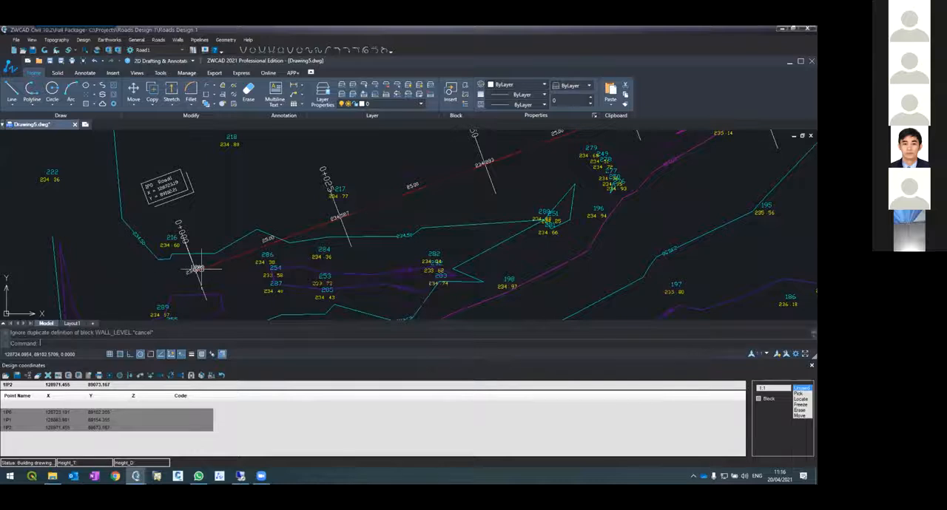
pyautogui.scroll(4, 191, 260)
pyautogui.scroll(-4, 180, 247)
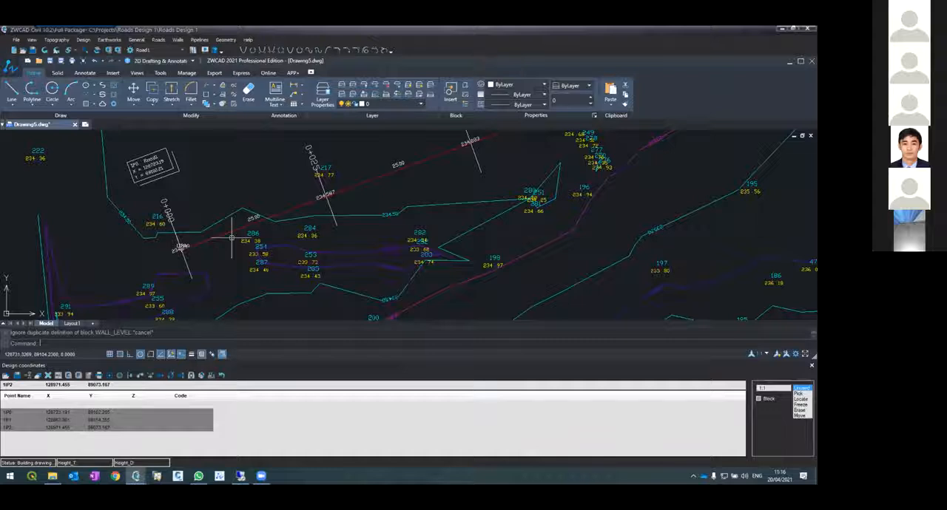
pyautogui.write('offset')
pyautogui.press('Return')
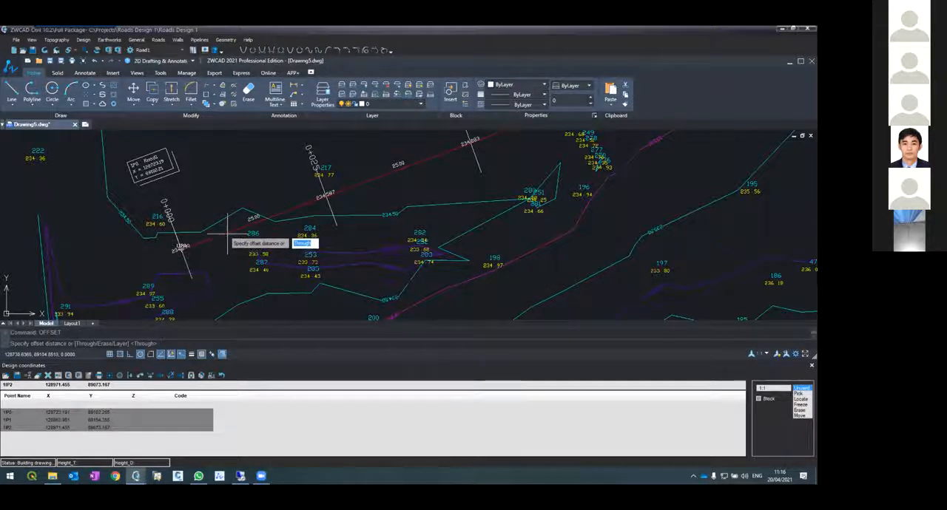
pyautogui.write('20')
pyautogui.press('Return')
pyautogui.click(227, 234)
pyautogui.click(211, 225)
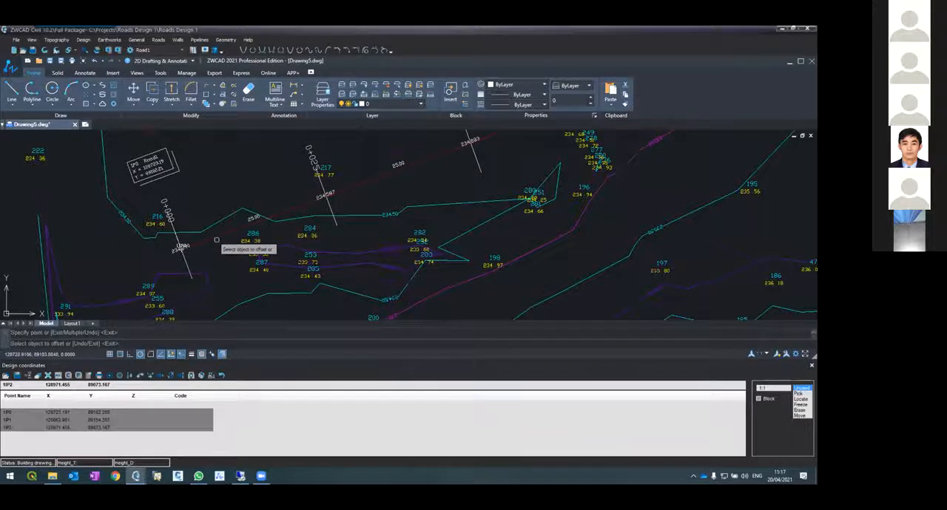
pyautogui.press('Escape')
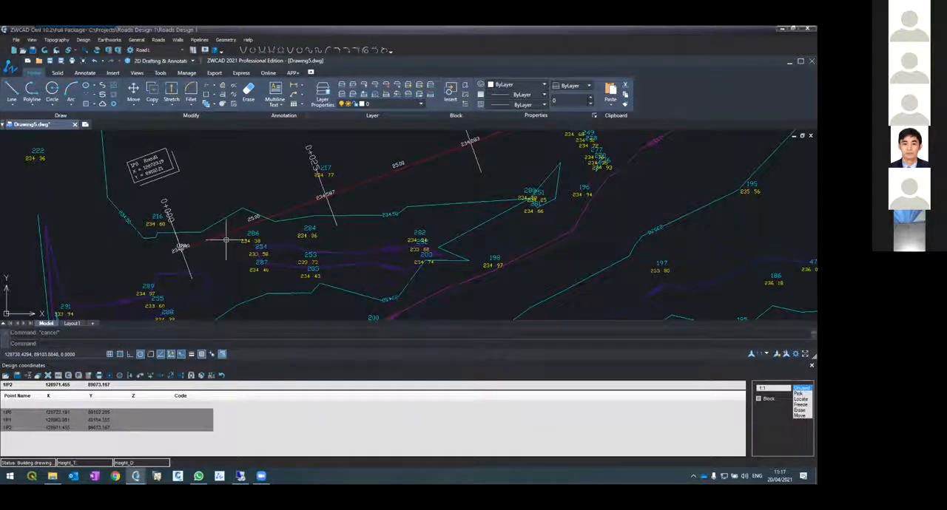
pyautogui.click(215, 237)
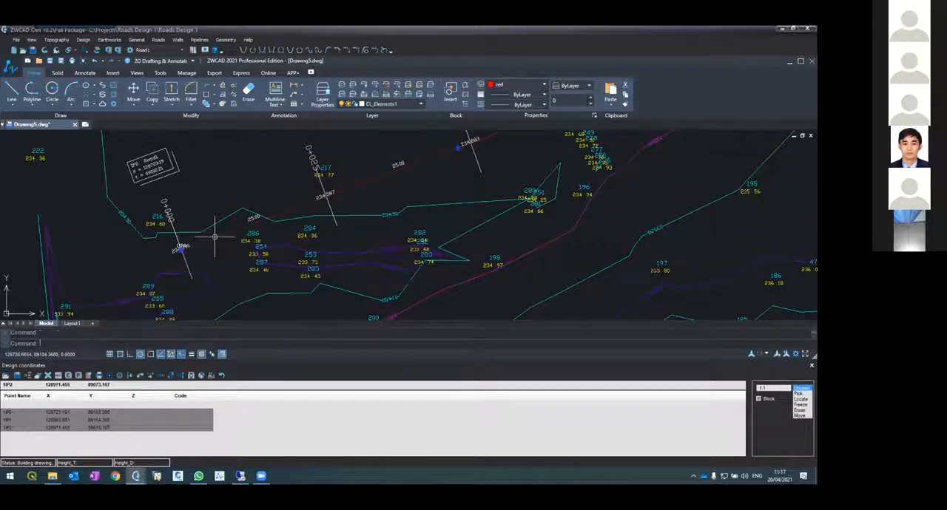
pyautogui.press('Escape')
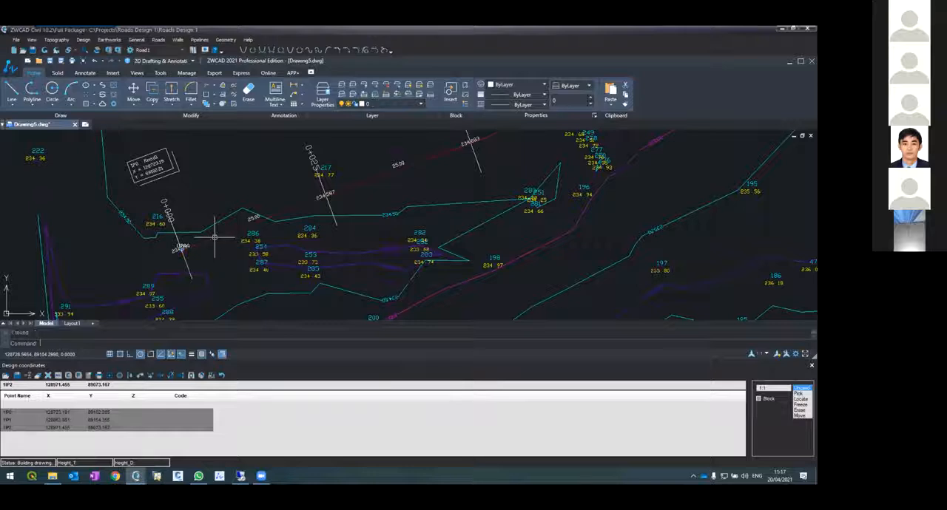
# Try to offset the road centerline near station 0+000 by a distance of 20
pyautogui.write('off')
pyautogui.press('Return')
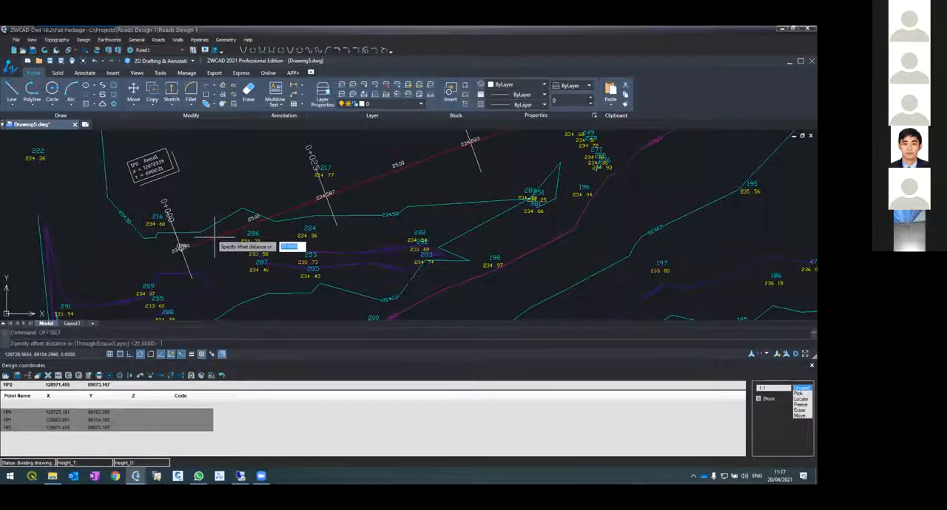
pyautogui.press('Return')
pyautogui.click(180, 244)
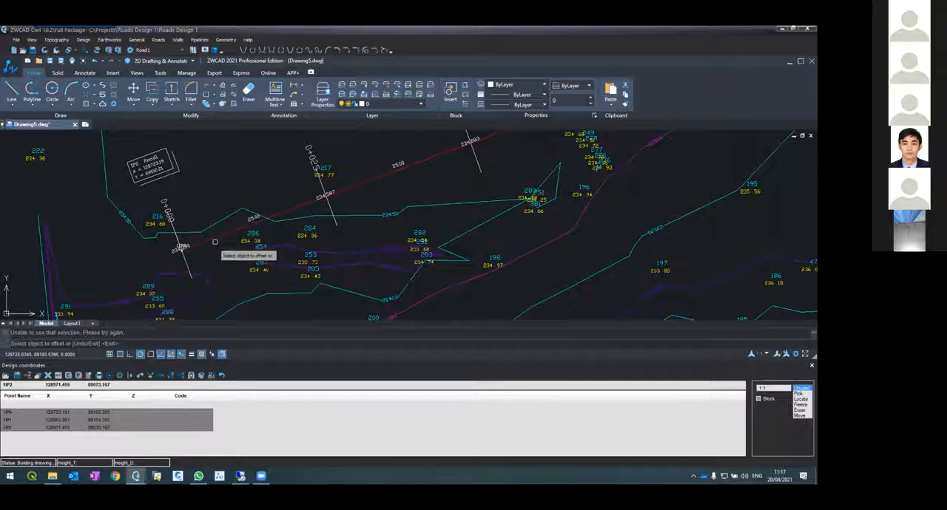
pyautogui.click(212, 234)
pyautogui.click(213, 235)
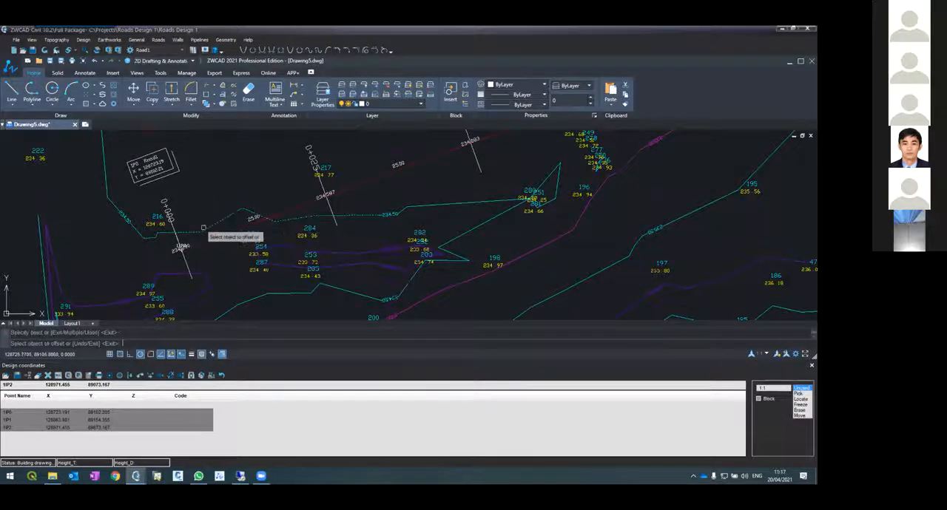
pyautogui.press('Return')
# Offset the CENTERLINE1 polyline by 20 to the north side of the road and check the command history
pyautogui.click(212, 236)
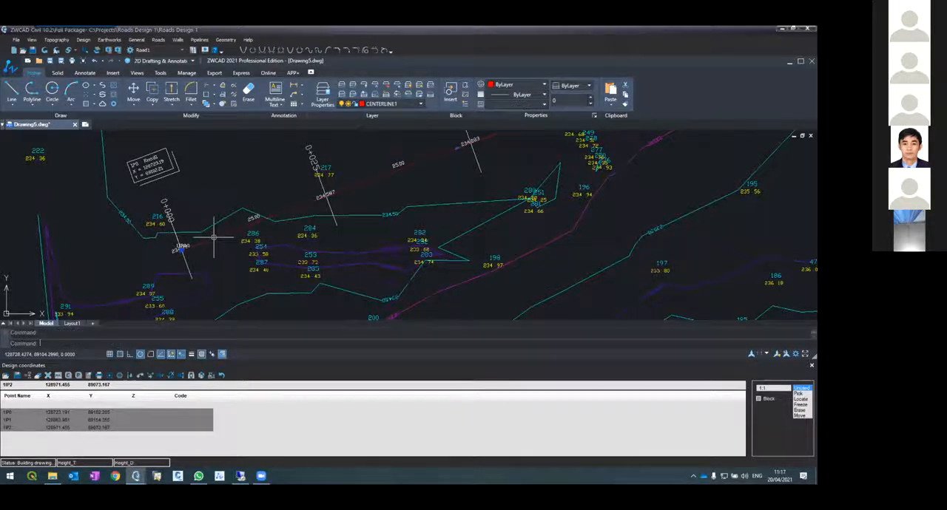
pyautogui.write('offs')
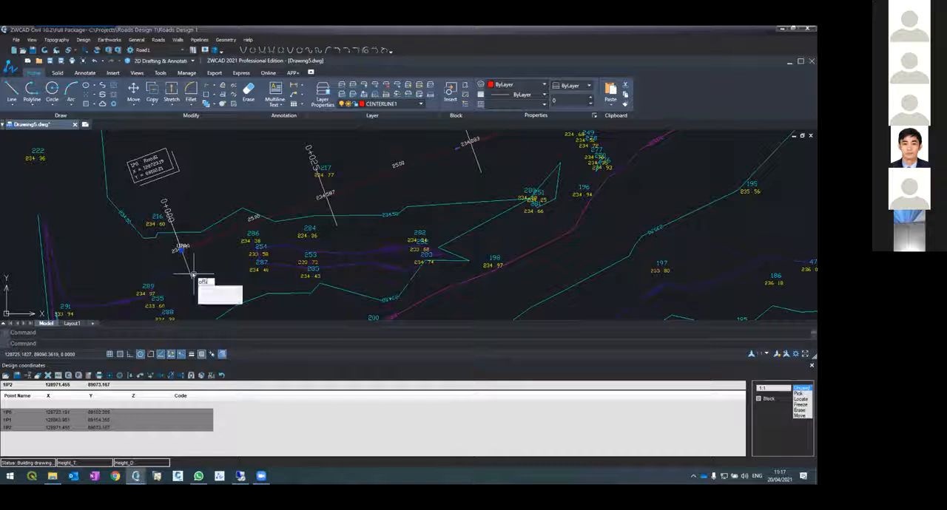
pyautogui.press('Return')
pyautogui.press('Return')
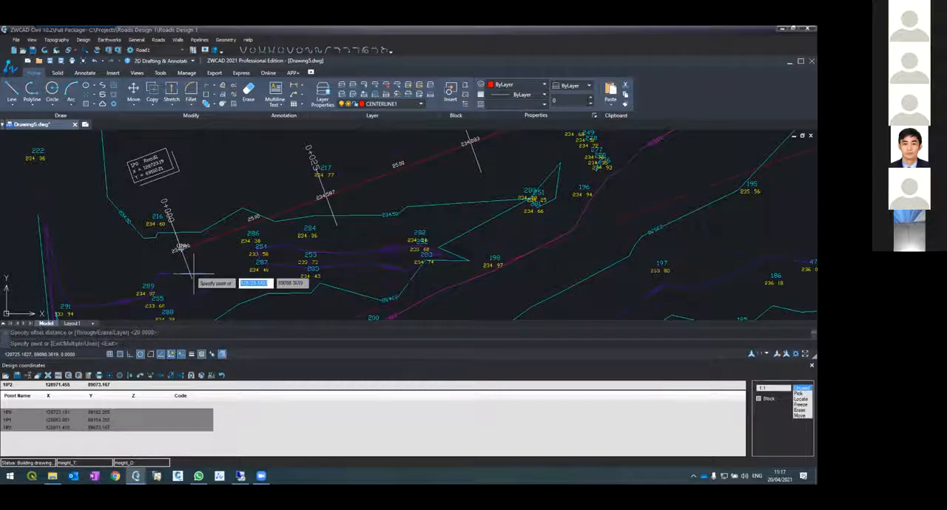
pyautogui.click(201, 220)
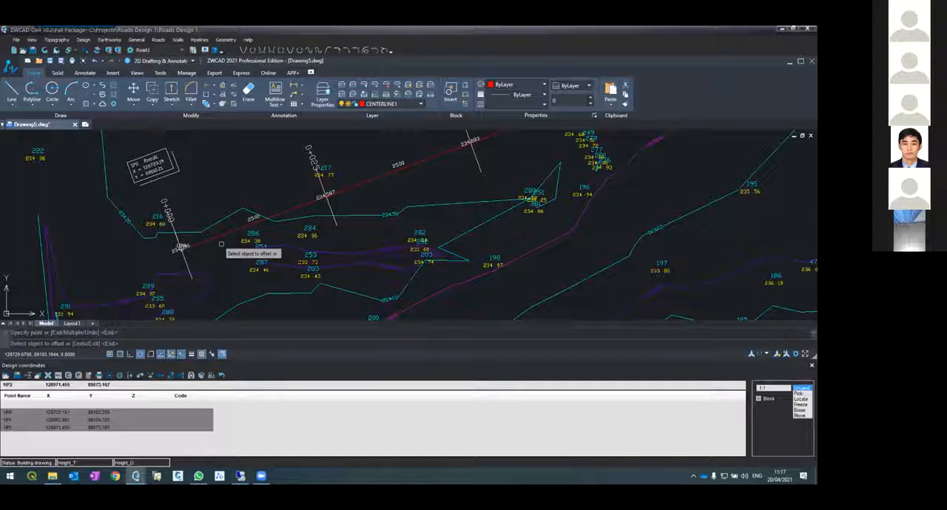
pyautogui.press('Escape')
pyautogui.press('F2')
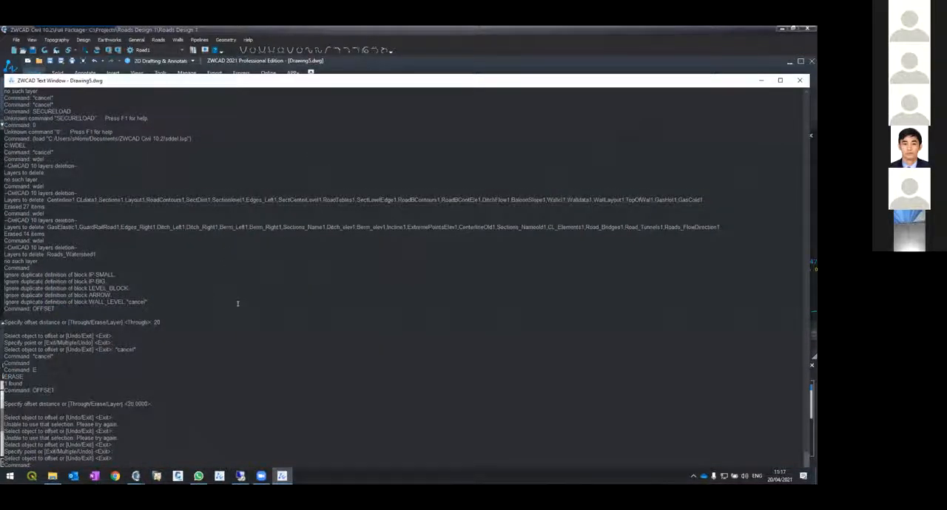
pyautogui.press('Return')
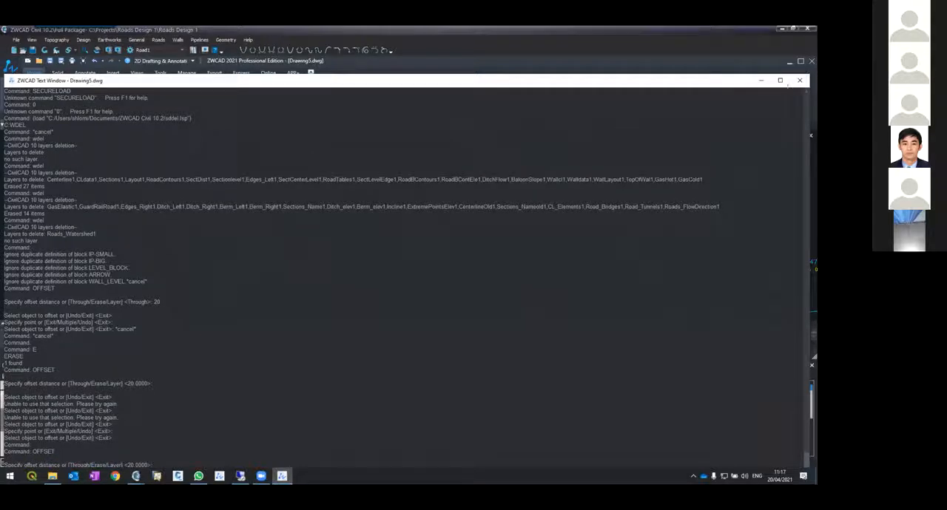
pyautogui.click(799, 80)
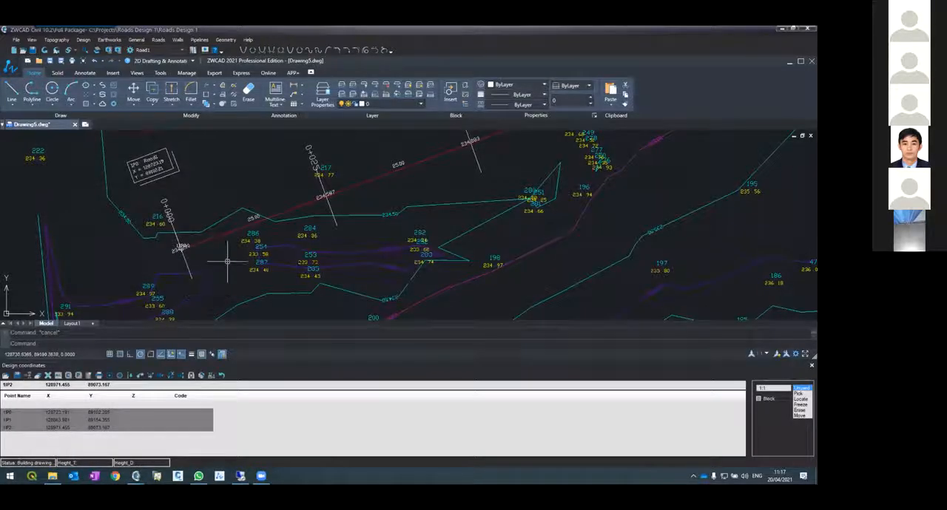
# Erase the offset copy of the centerline on the north side of the road
pyautogui.scroll(-4, 228, 262)
pyautogui.scroll(-2, 230, 281)
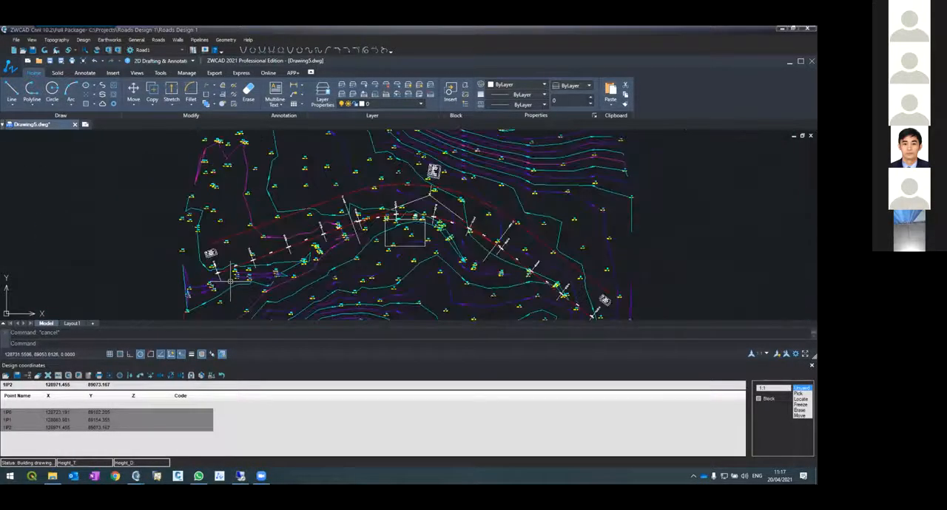
pyautogui.scroll(2, 230, 281)
pyautogui.click(216, 219)
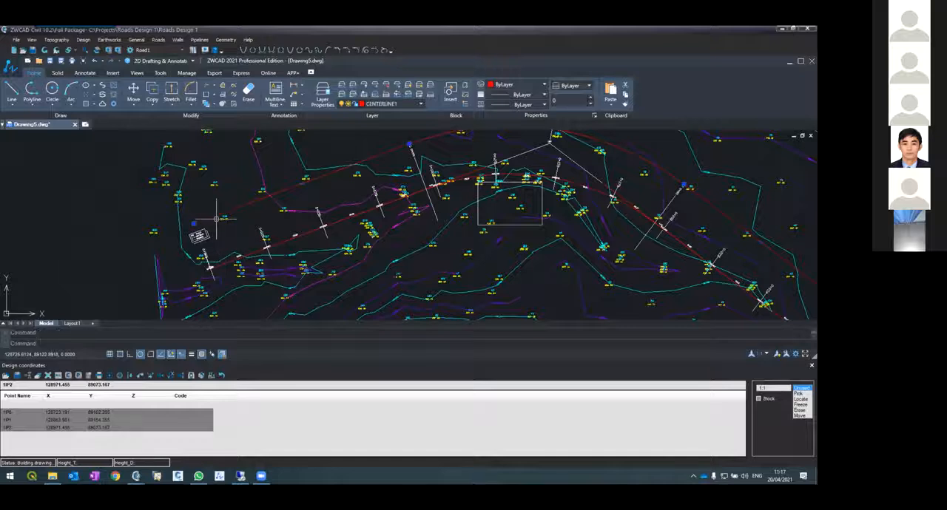
pyautogui.press('Escape')
pyautogui.write('e')
pyautogui.press('Return')
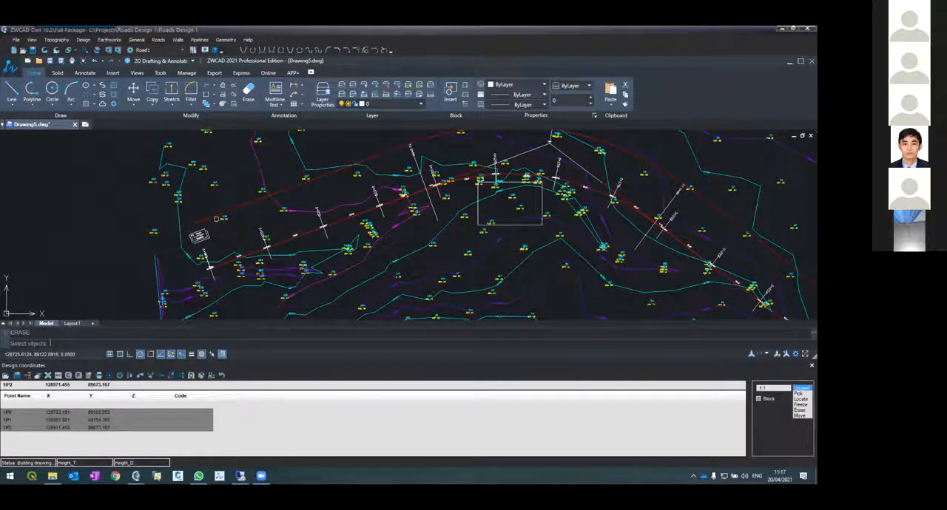
pyautogui.press('Return')
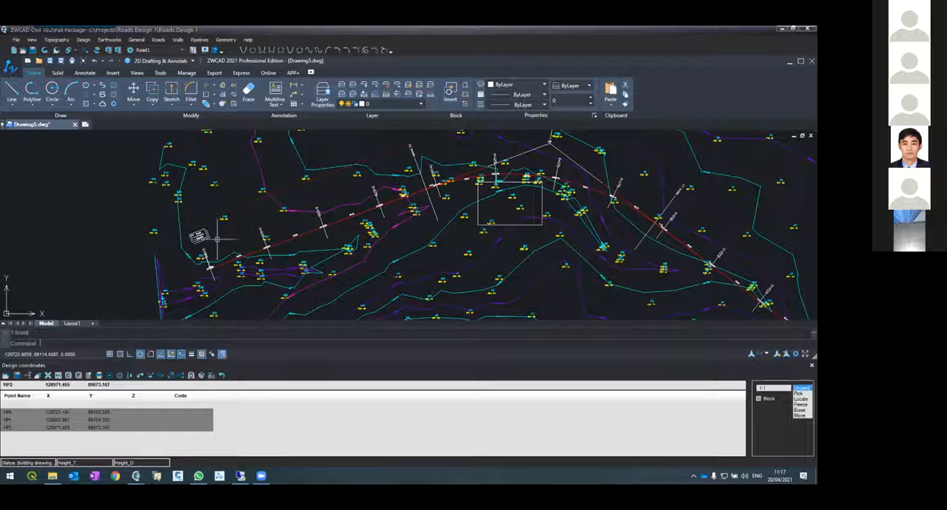
# Offset the whole road centerline by 20 to its north side
pyautogui.write('offse')
pyautogui.press('Return')
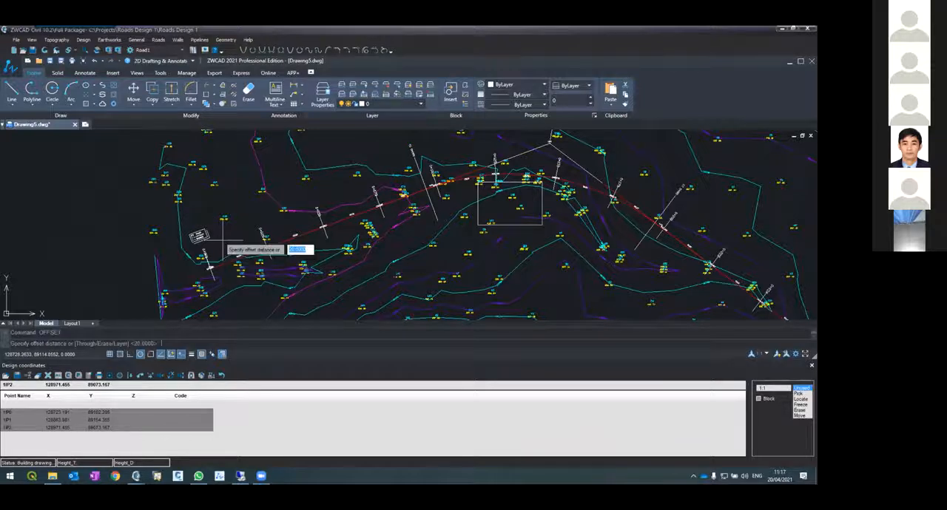
pyautogui.press('Return')
pyautogui.click(223, 264)
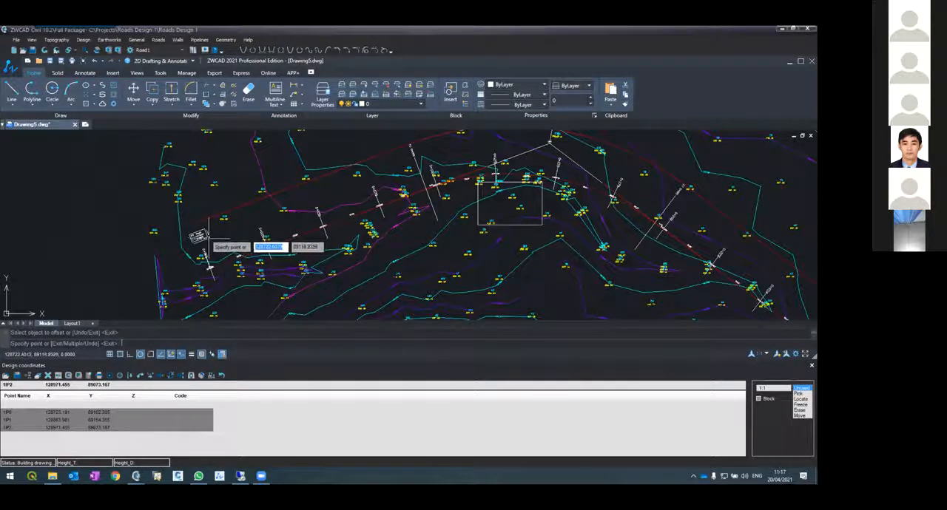
pyautogui.press('Return')
pyautogui.press('Return')
pyautogui.click(225, 281)
pyautogui.press('Escape')
pyautogui.press('Escape')
# Offset the road centerline by 20 to its south side as the other limit of the section width
pyautogui.write('of')
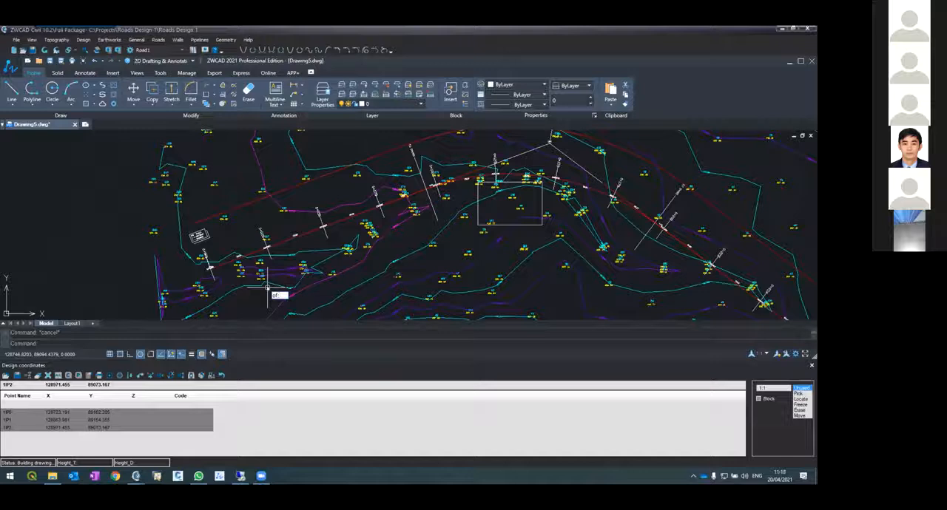
pyautogui.write('setf')
pyautogui.press('Return')
pyautogui.press('Return')
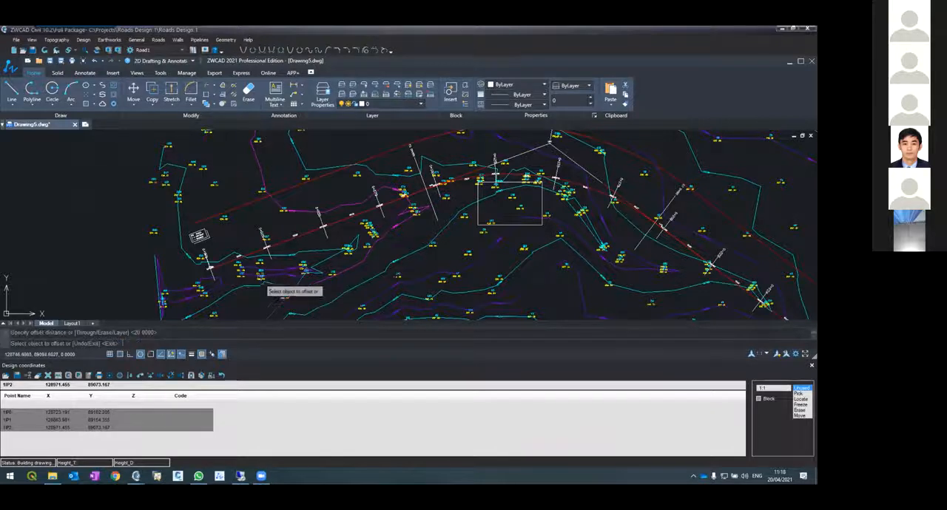
pyautogui.click(229, 265)
pyautogui.click(224, 291)
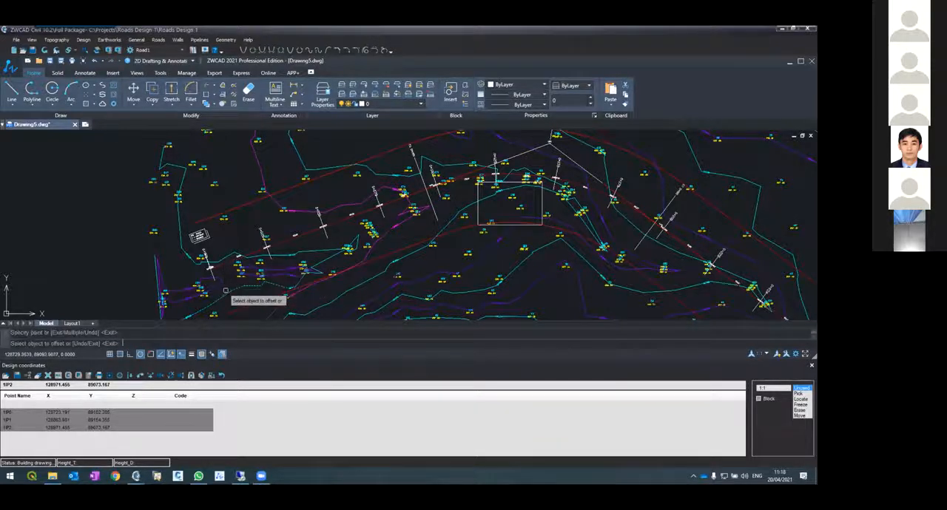
pyautogui.press('Escape')
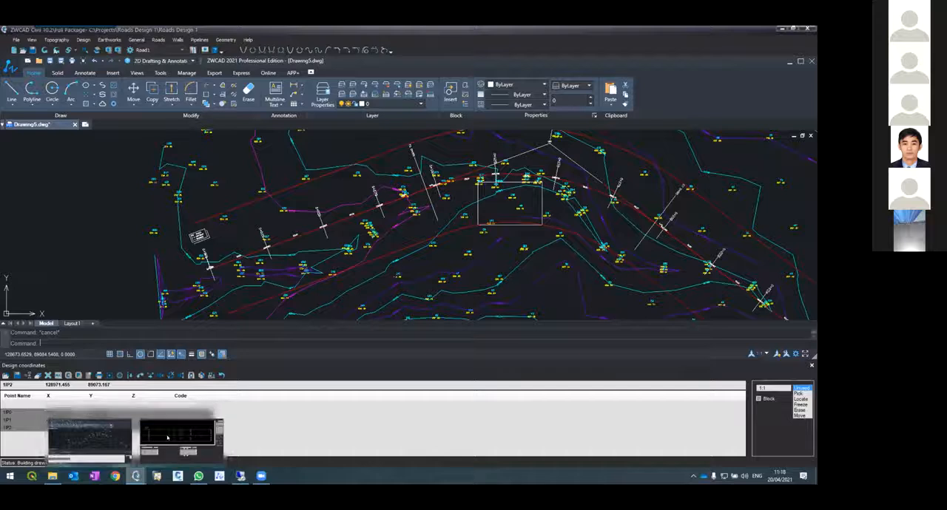
# Switch back to the Cross sections window and review the ground profiles of the sections between 0+000 and 0+250
pyautogui.click(146, 437)
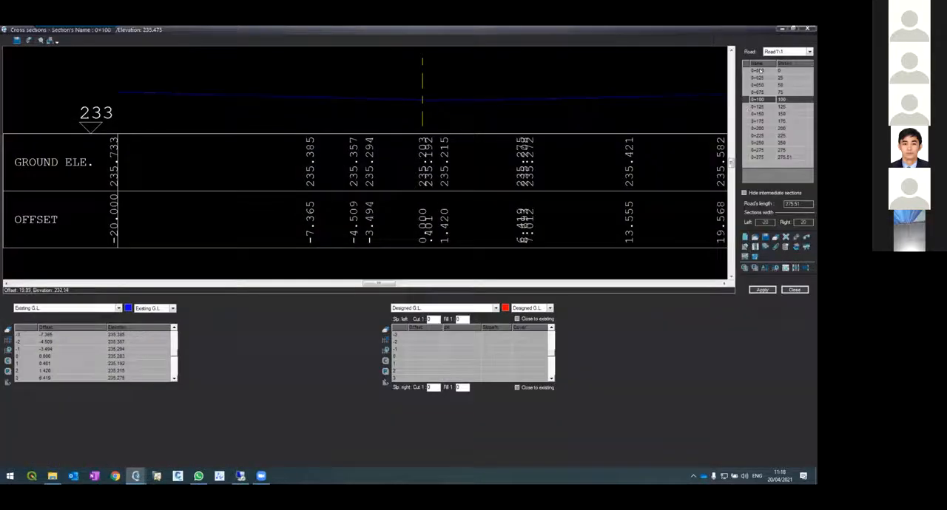
pyautogui.click(758, 70)
pyautogui.click(764, 80)
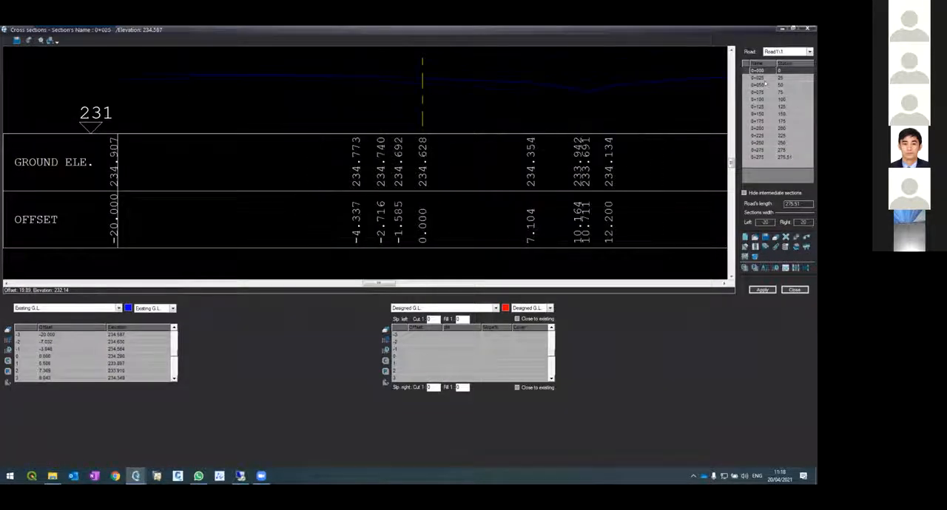
pyautogui.click(765, 86)
pyautogui.click(771, 108)
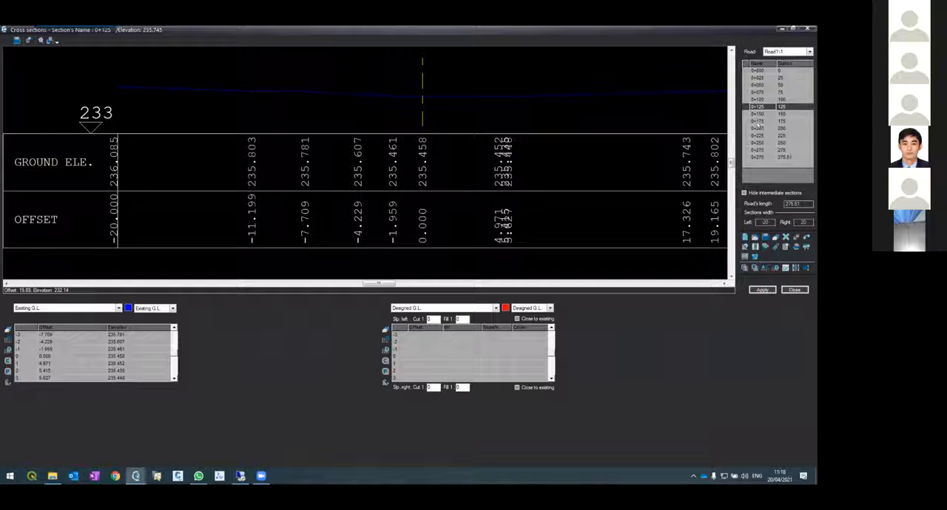
pyautogui.click(766, 114)
pyautogui.click(762, 122)
pyautogui.press('Down')
pyautogui.press('Down')
pyautogui.press('Down')
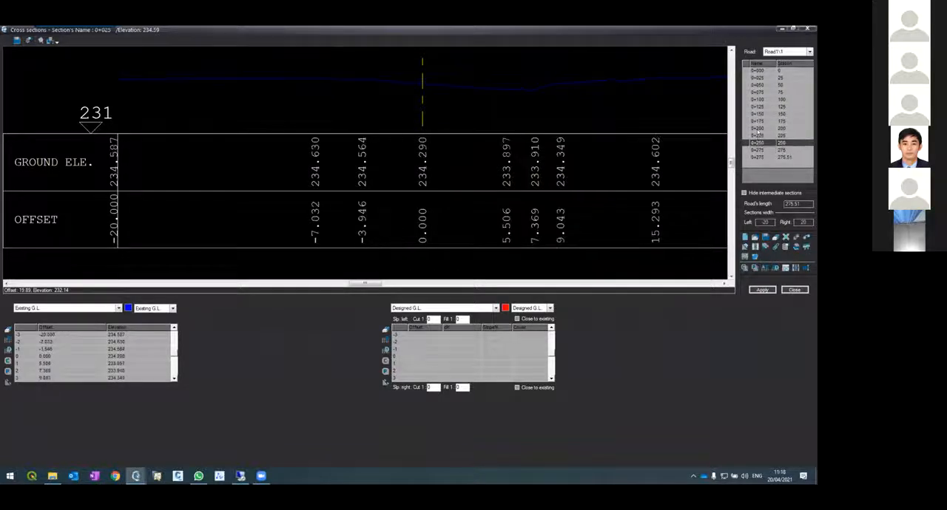
pyautogui.press('Up')
pyautogui.press('Up')
pyautogui.press('Up')
# Examine the existing ground elevations and offsets at sections 0+175 and 0+000, and close the Cross sections window
pyautogui.click(767, 115)
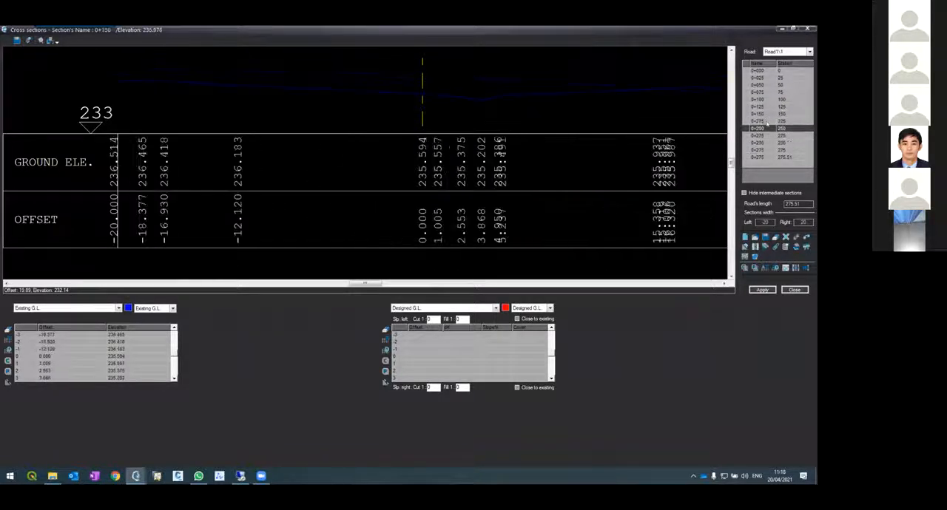
pyautogui.click(765, 122)
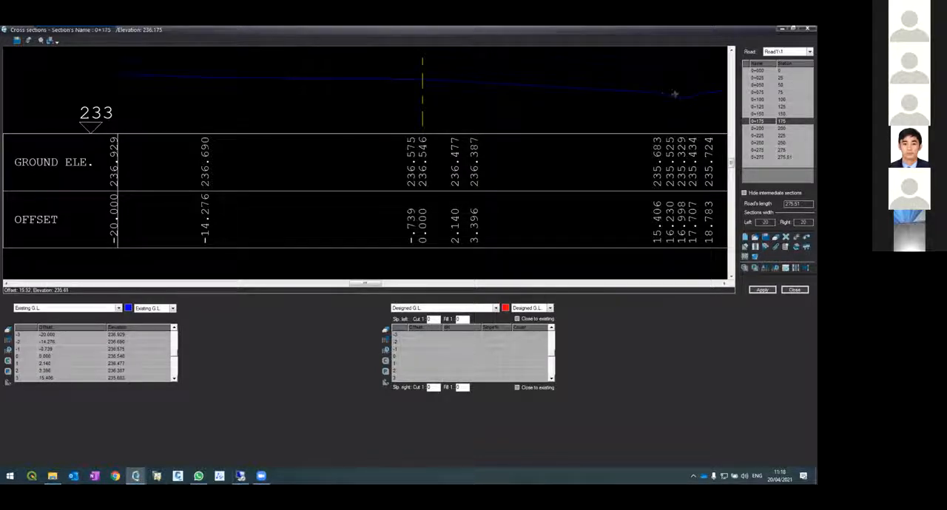
pyautogui.click(758, 71)
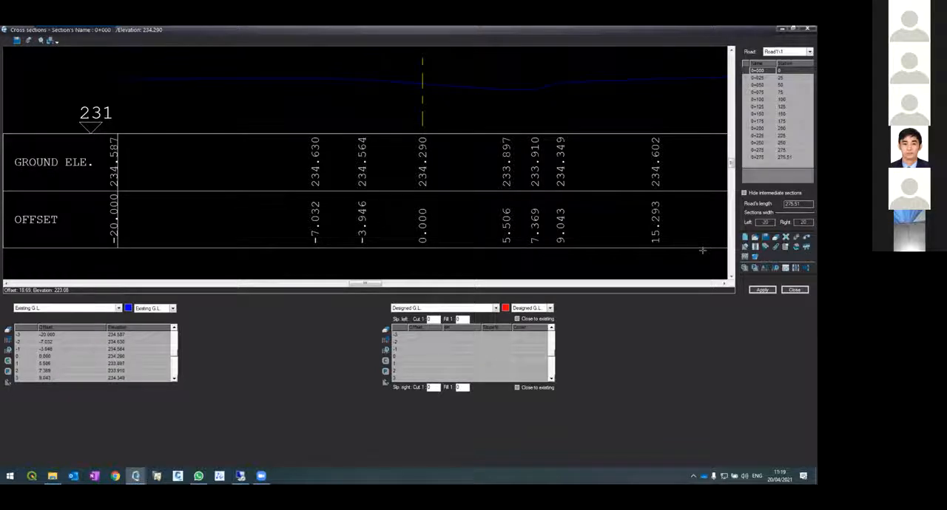
pyautogui.click(799, 289)
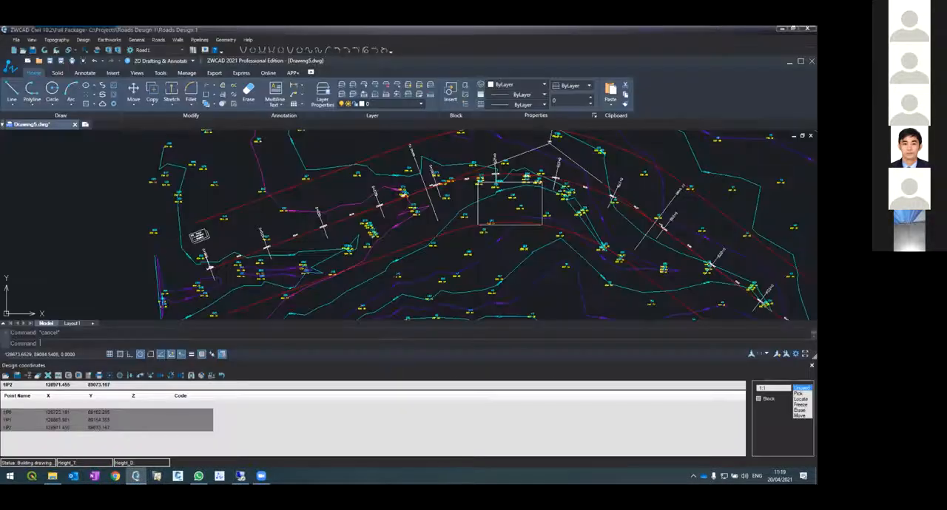
# Draw a straight polyline as an arrow shaft southwest of station 0+000, pointing toward the road's start
pyautogui.scroll(3, 226, 273)
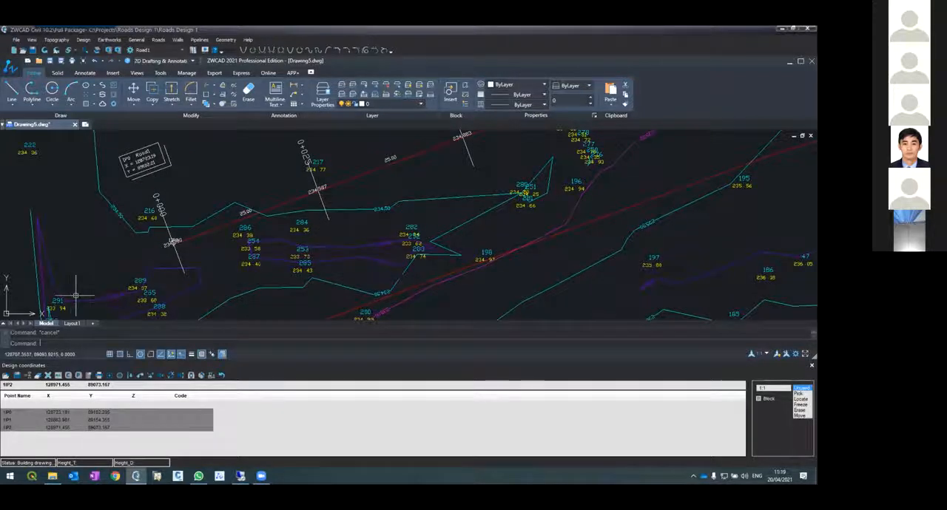
pyautogui.write('pl')
pyautogui.press('Return')
pyautogui.click(86, 275)
pyautogui.click(140, 256)
pyautogui.press('Return')
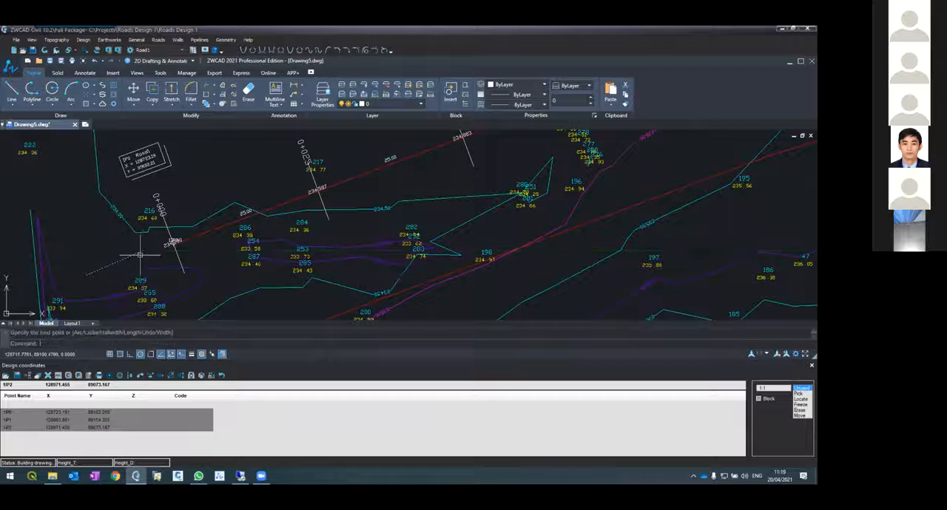
# Draw a small angled polyline as the arrowhead near the northeast end of the shaft
pyautogui.write('pl')
pyautogui.press('Return')
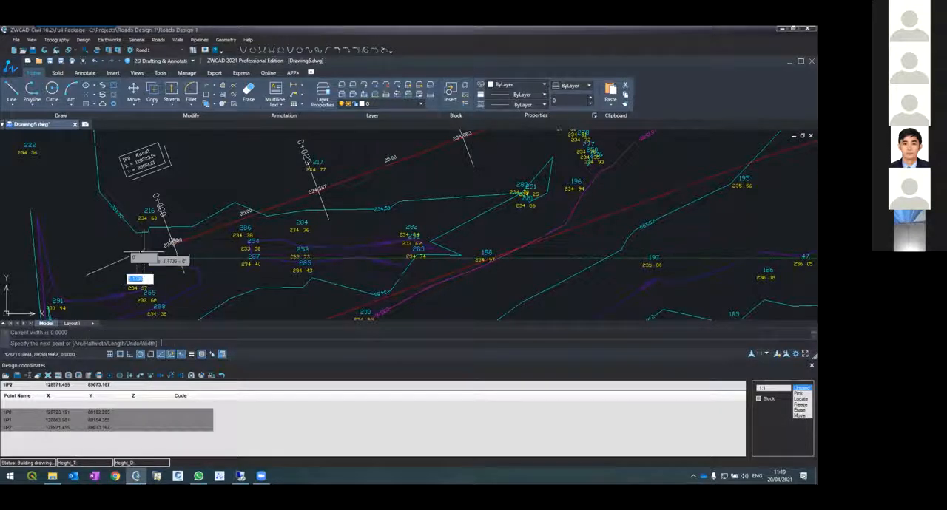
pyautogui.click(138, 253)
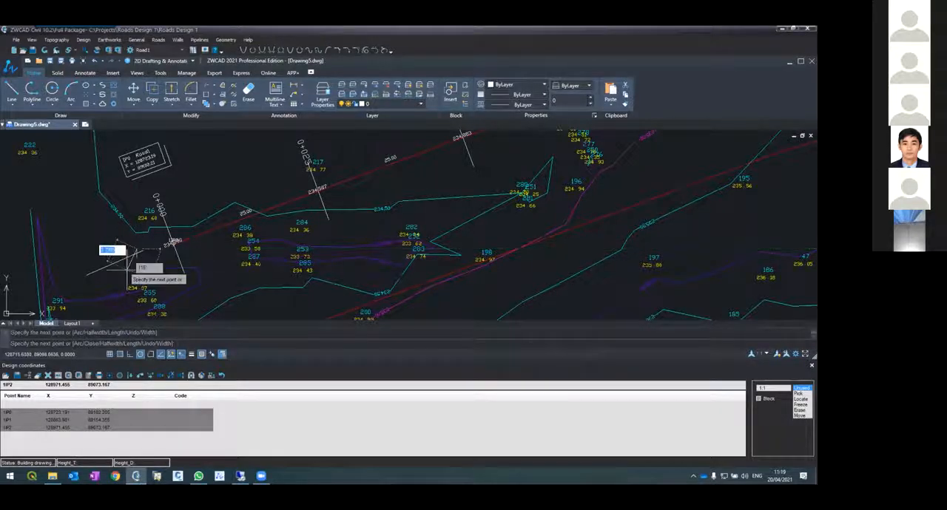
pyautogui.press('Return')
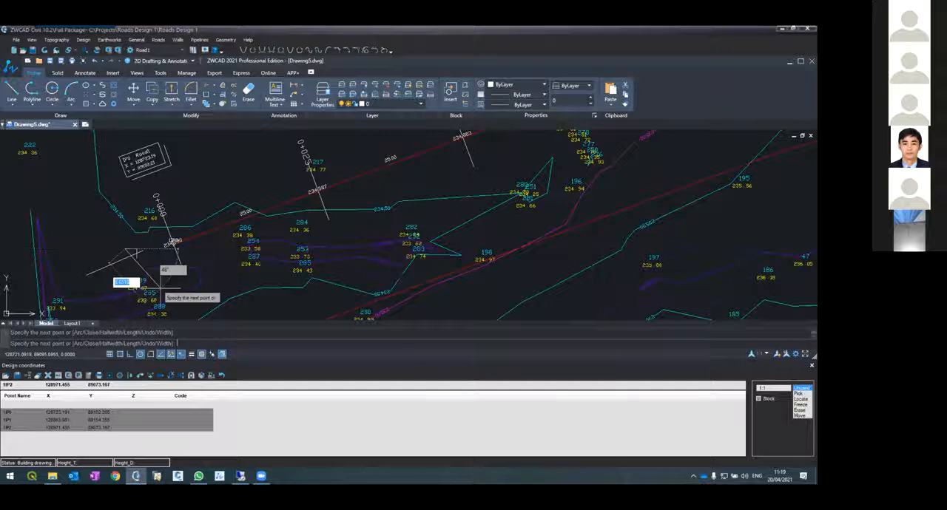
# Move the arrowhead polyline onto the tip of the arrow shaft
pyautogui.write('m')
pyautogui.press('Return')
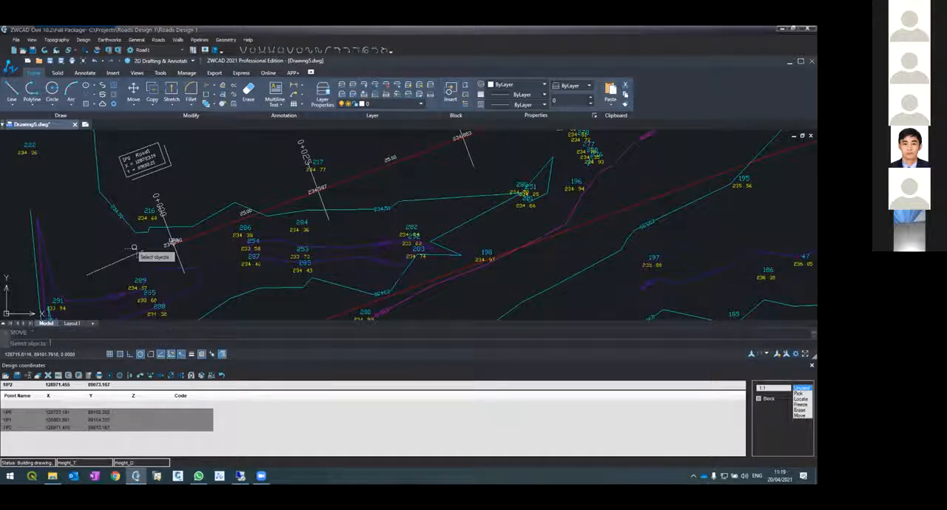
pyautogui.click(133, 251)
pyautogui.press('Return')
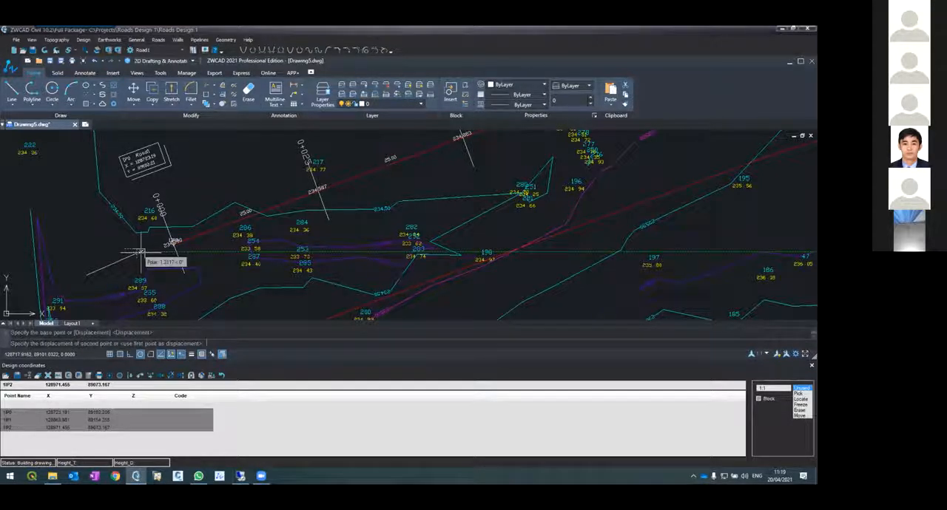
pyautogui.click(134, 250)
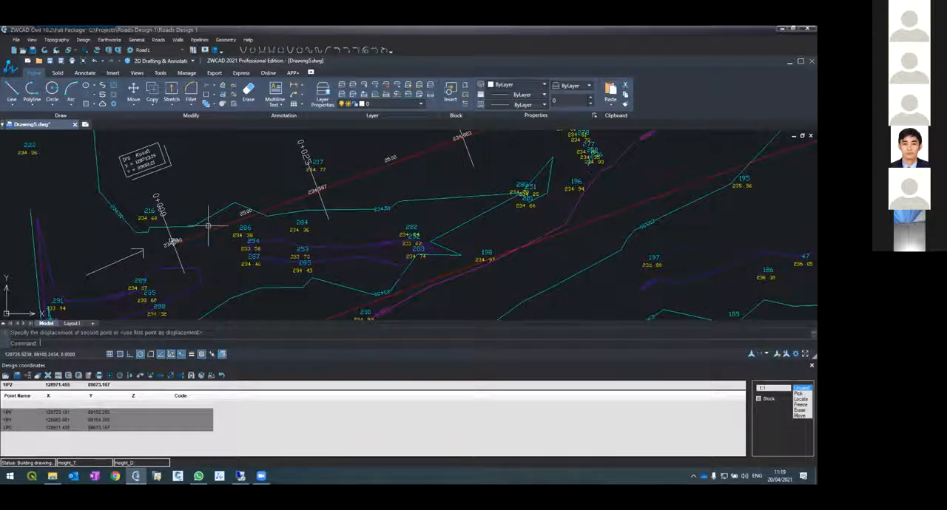
pyautogui.click(172, 231)
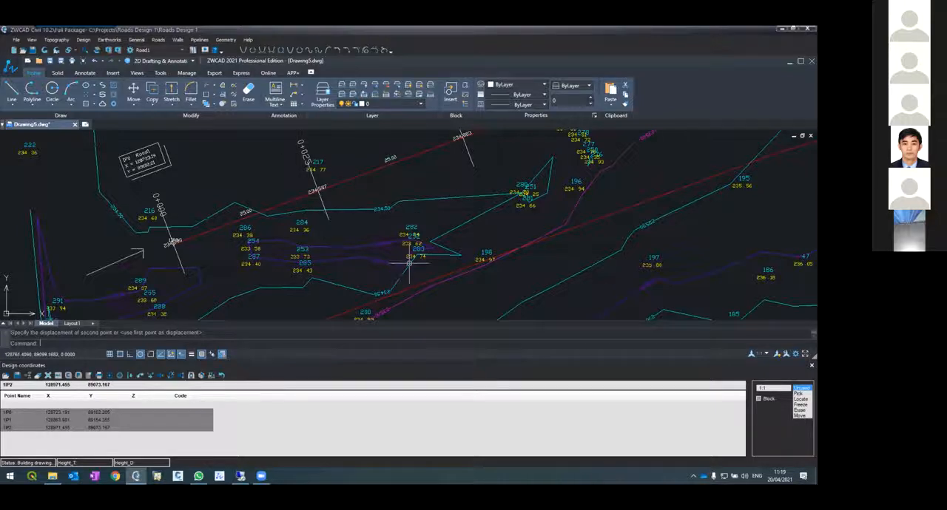
pyautogui.scroll(-3, 414, 274)
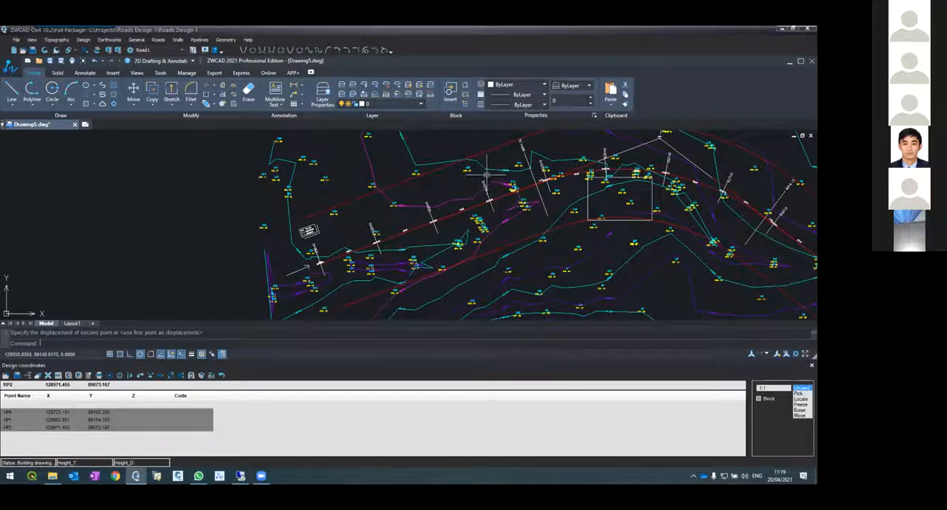
pyautogui.scroll(4, 402, 251)
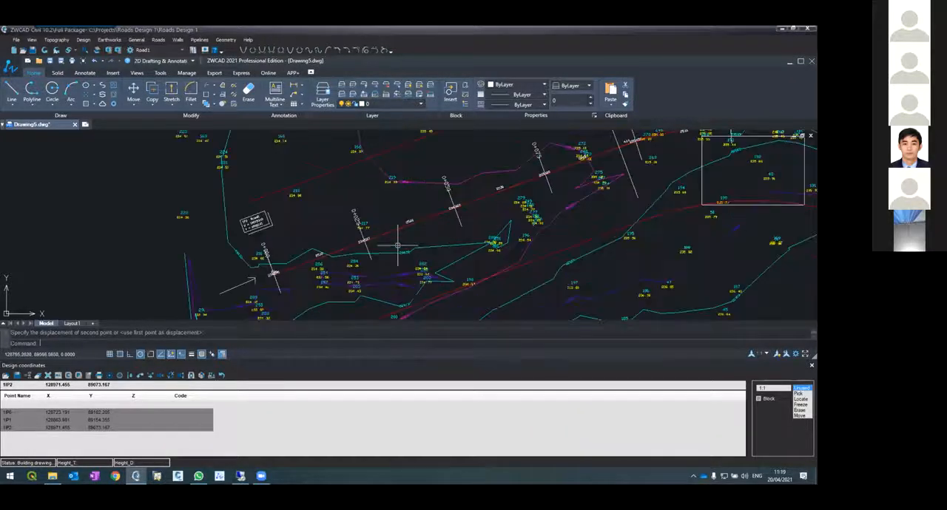
pyautogui.click(499, 267)
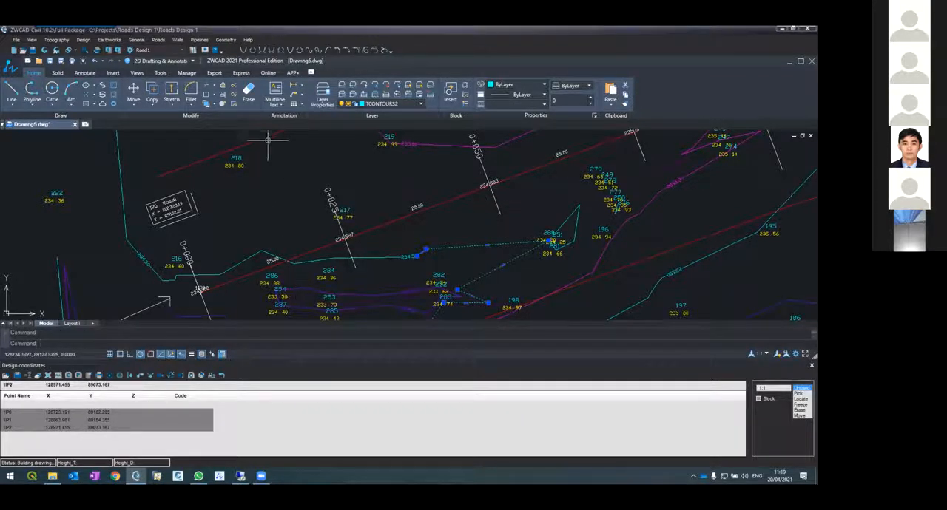
pyautogui.scroll(-5, 285, 211)
pyautogui.press('Escape')
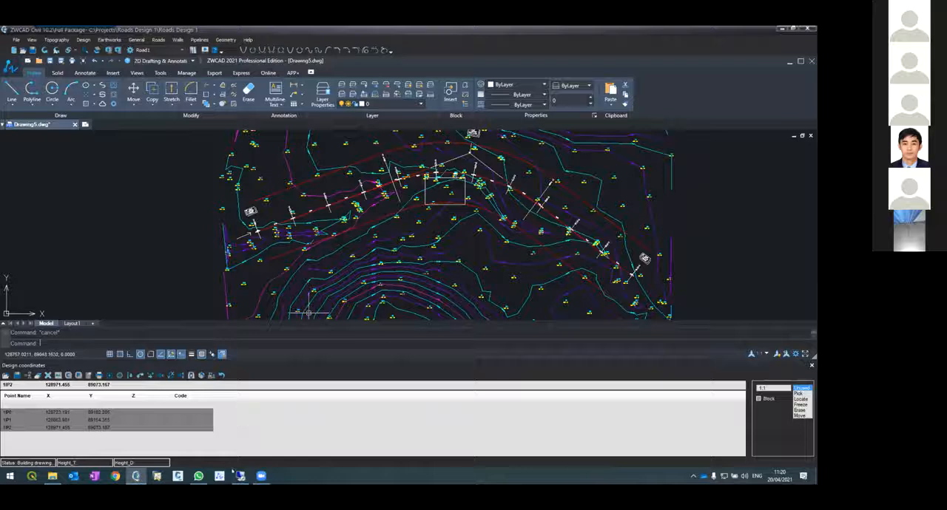
# Reopen Road1's cross sections and define sections by stations from 0 to 275.51 every 25 m, leaving all existing sections in place
pyautogui.click(135, 476)
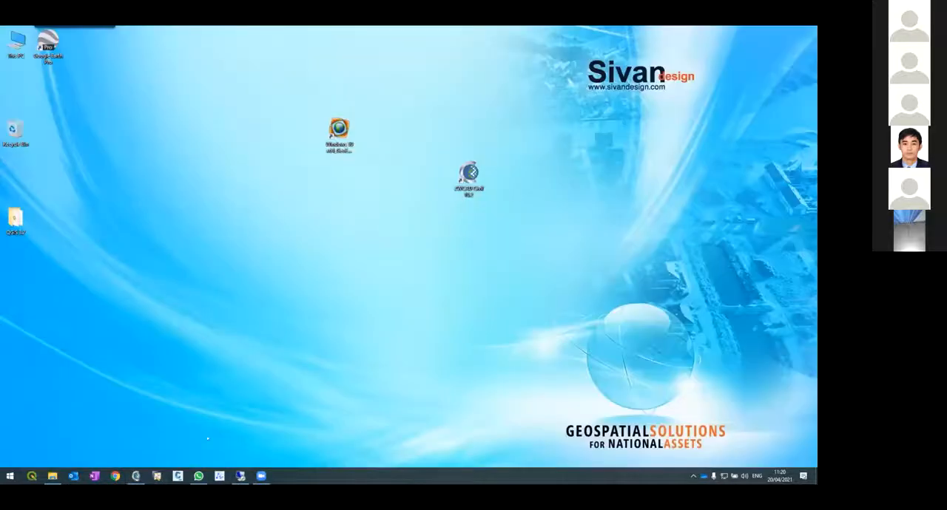
pyautogui.click(135, 476)
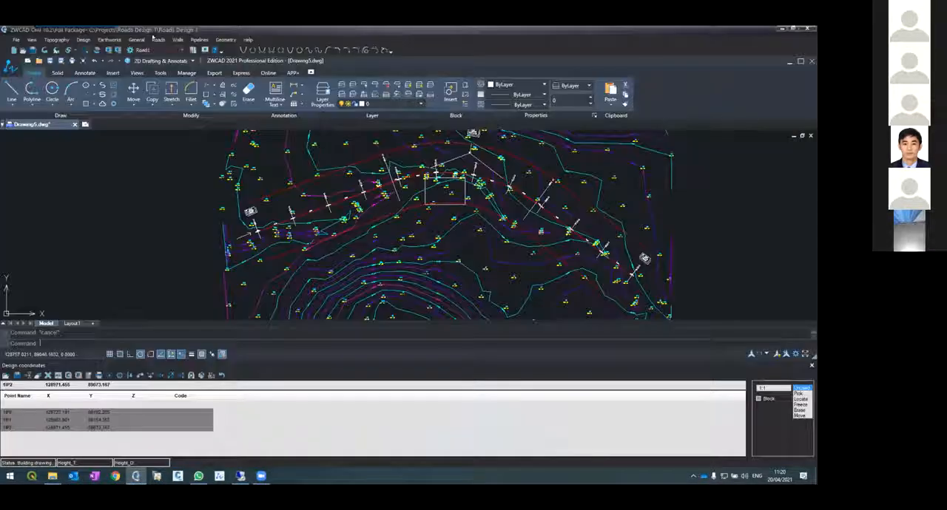
pyautogui.click(158, 40)
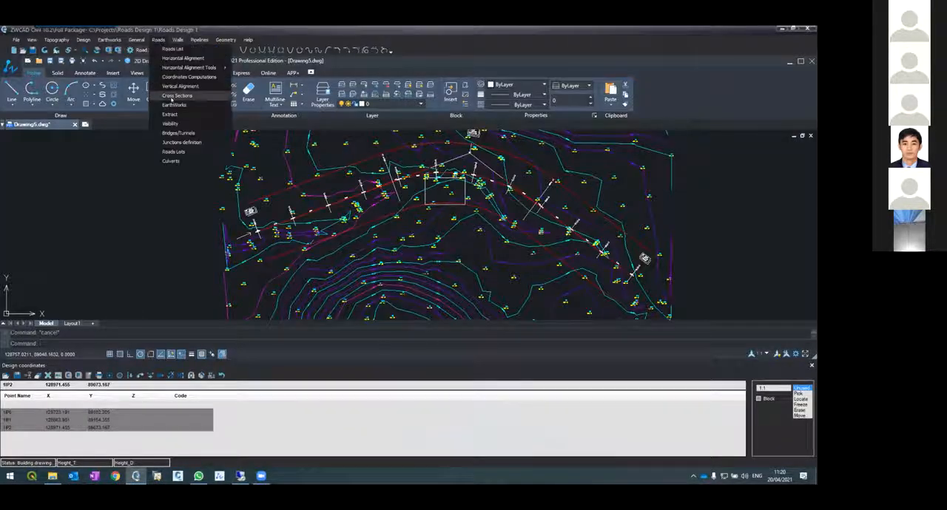
pyautogui.click(171, 98)
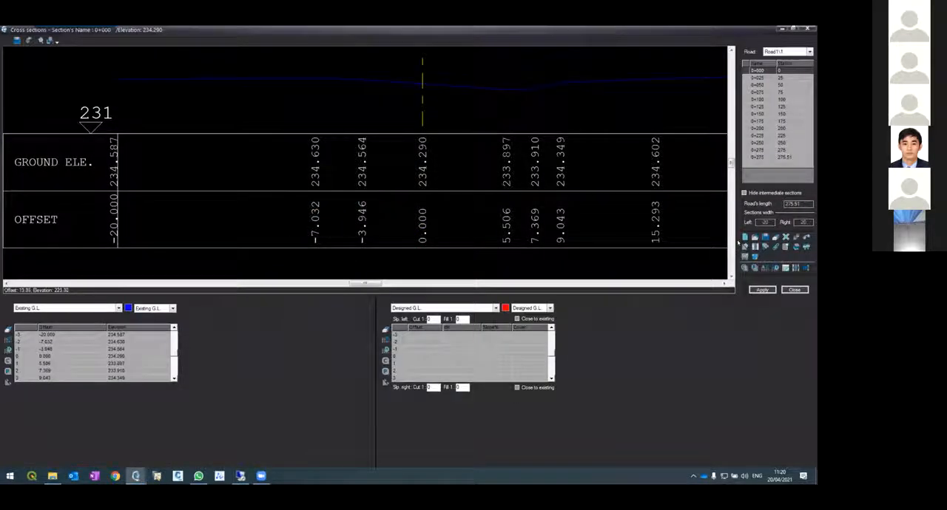
pyautogui.click(745, 238)
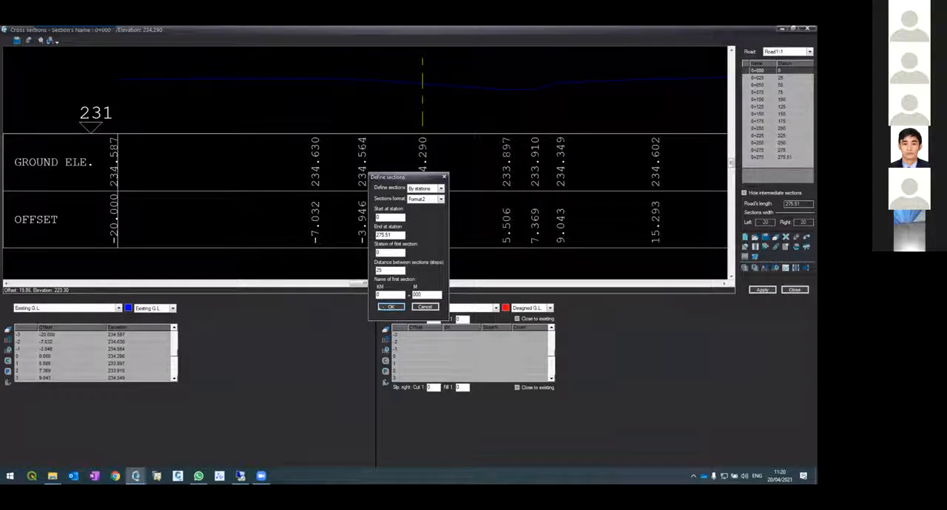
pyautogui.click(390, 306)
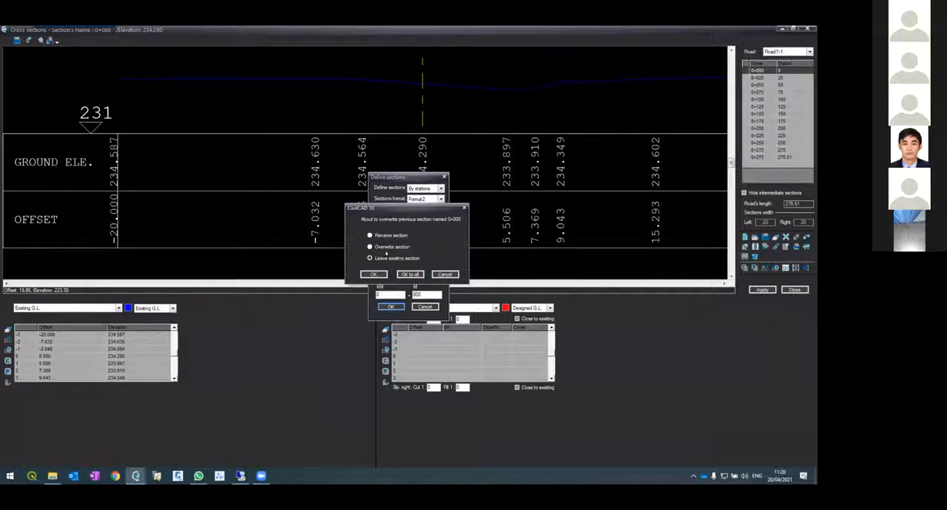
pyautogui.click(409, 274)
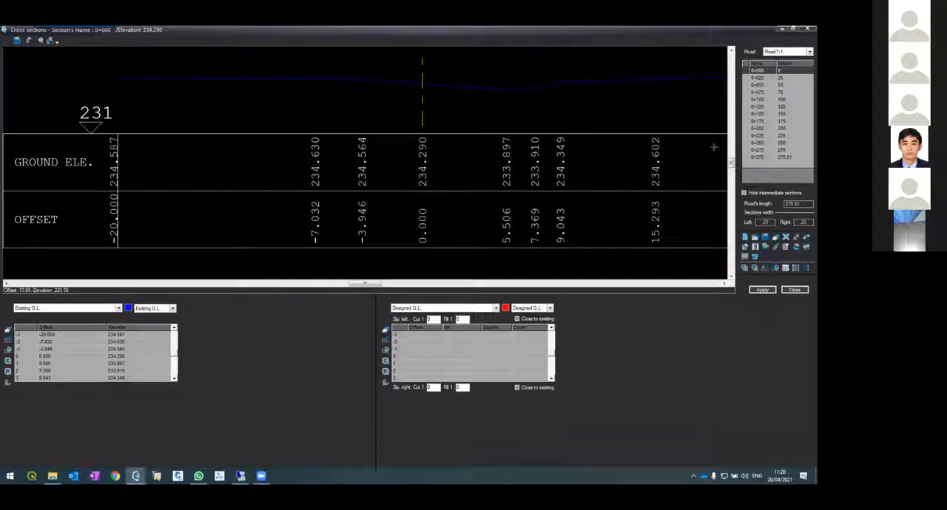
# Review the ground profiles of the first sections up to 0+050 and return to section 0+000
pyautogui.press('Down')
pyautogui.press('Down')
pyautogui.press('Down')
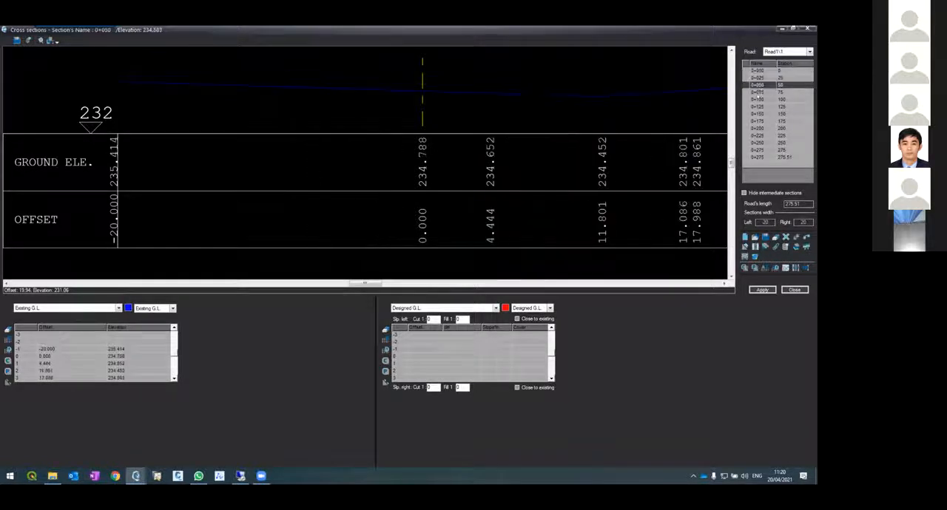
pyautogui.click(753, 70)
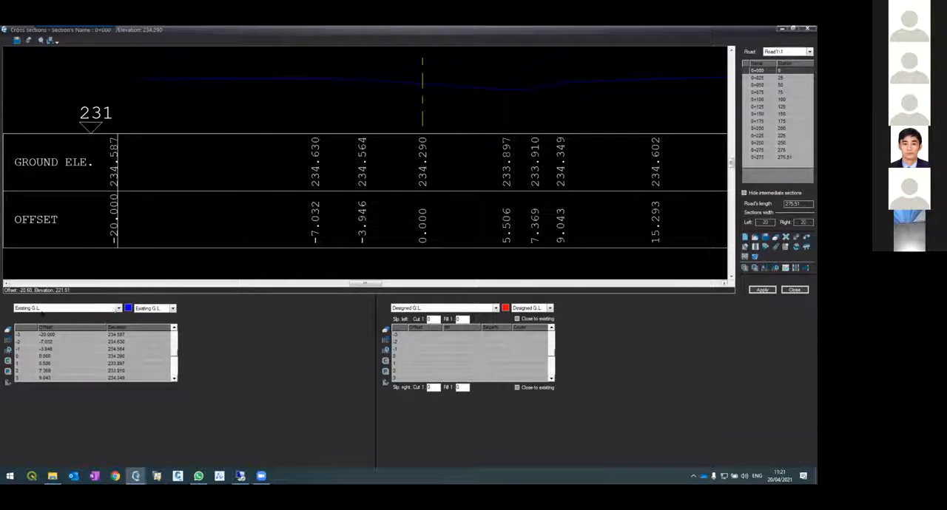
# Switch section 0+000's first data table to Structure and set its center point to offset 0 and dH 0
pyautogui.click(42, 309)
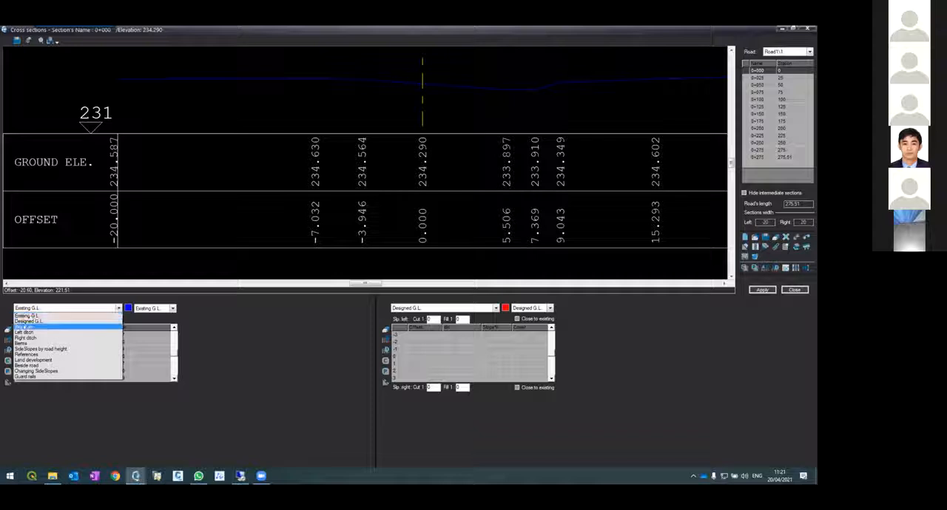
pyautogui.click(26, 327)
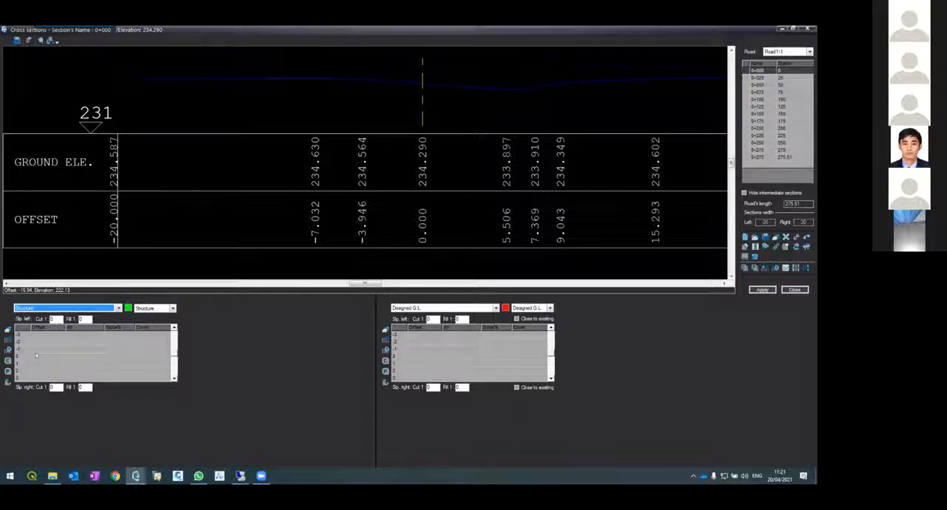
pyautogui.click(36, 352)
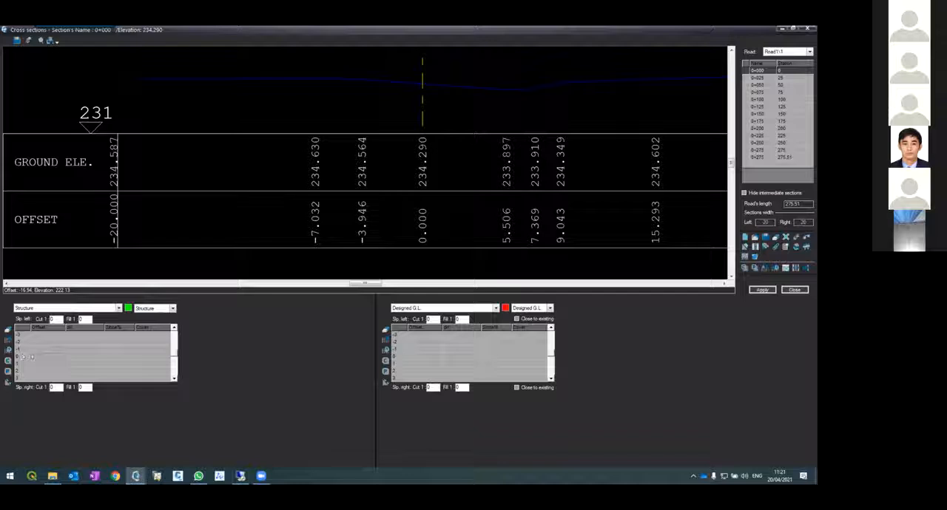
pyautogui.write('0')
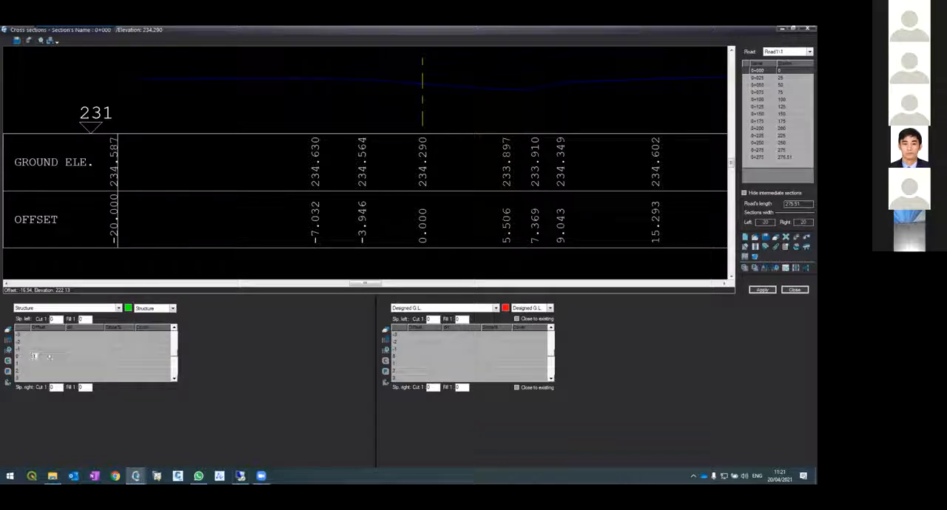
pyautogui.click(68, 356)
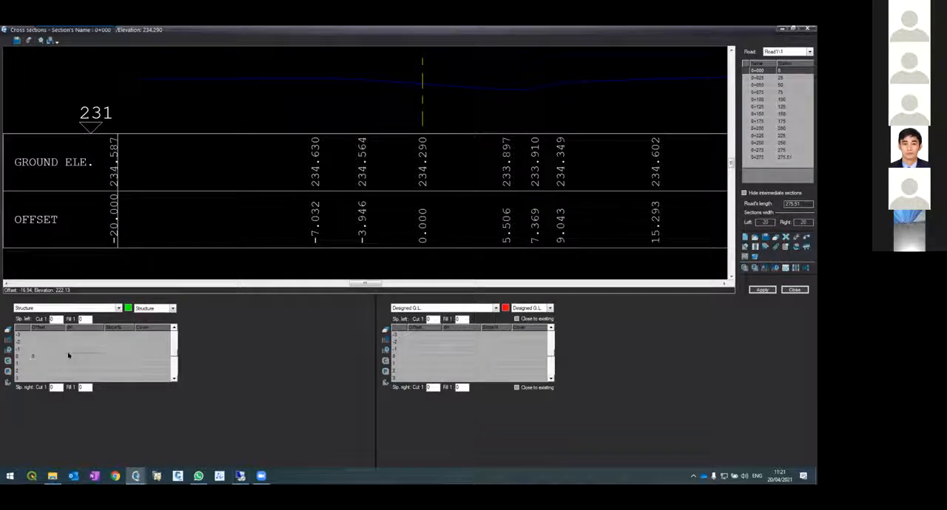
pyautogui.write('0')
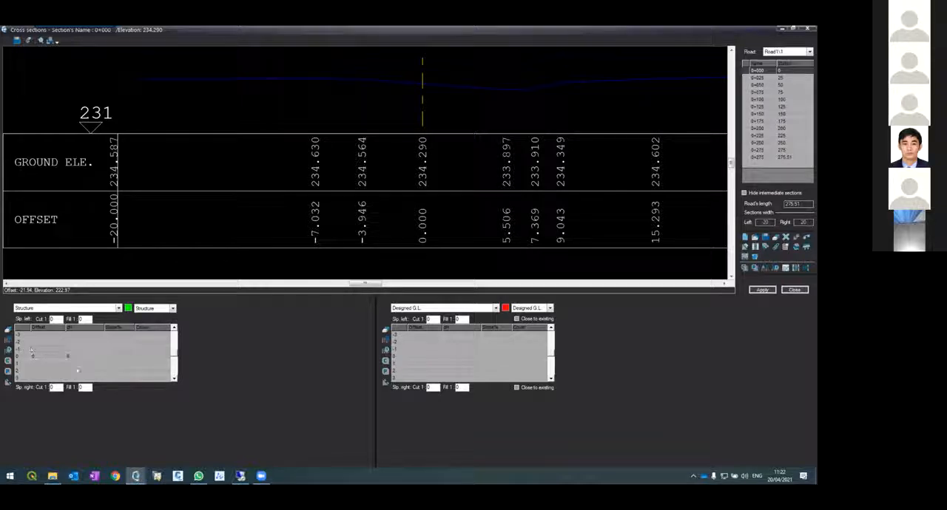
# Define the left lane edge of the structure at offset -3.6 with a slope of -2.5%, and apply it to section 0+000
pyautogui.write('-3')
pyautogui.press('BackSpace')
pyautogui.press('BackSpace')
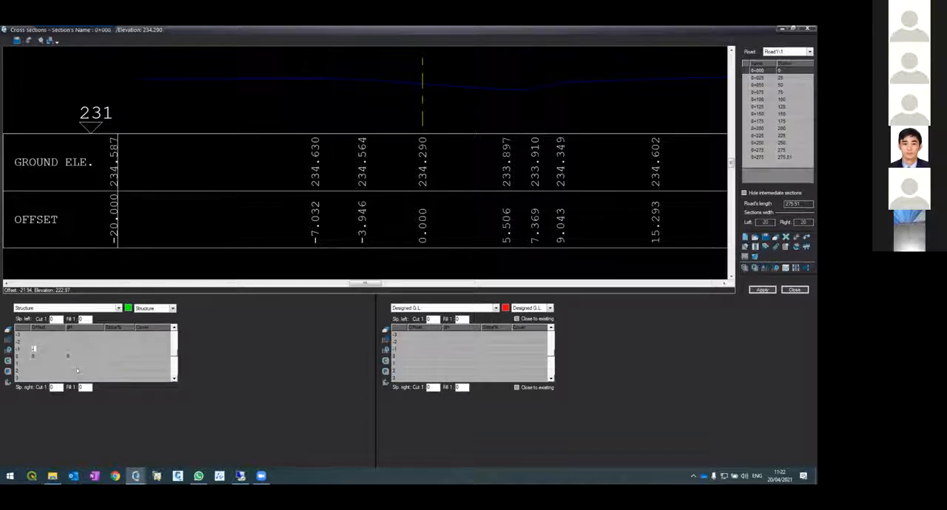
pyautogui.write('5.5')
pyautogui.press('Return')
pyautogui.write('-2.5')
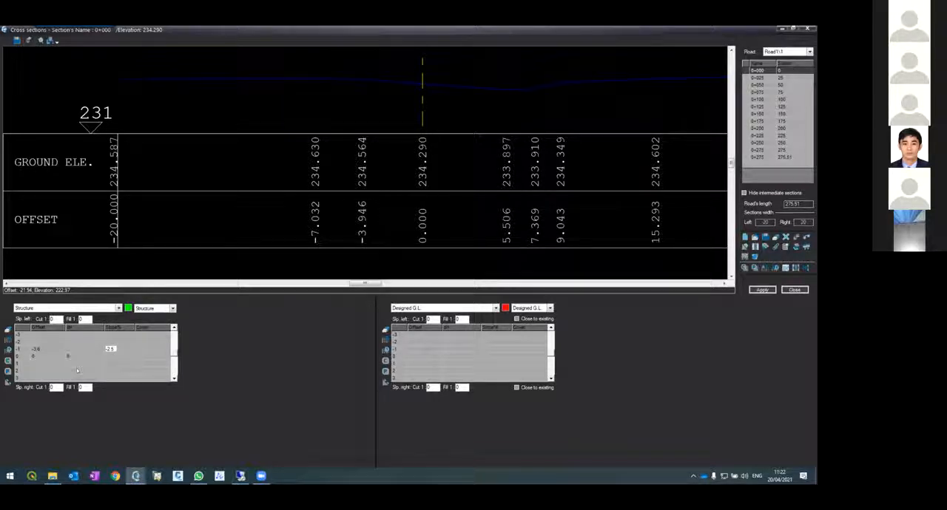
pyautogui.press('Return')
pyautogui.click(762, 289)
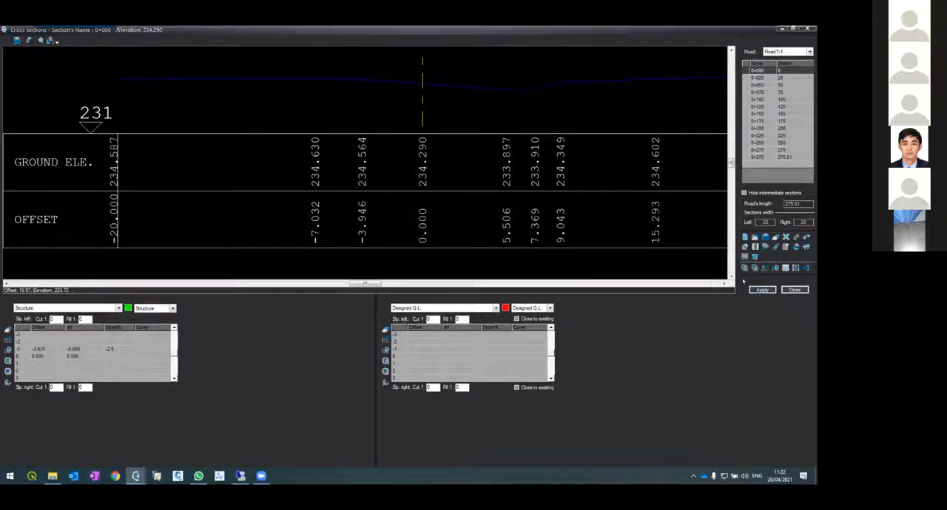
# Examine the left lane's width, slope and elevations against the existing ground line at section 0+000
pyautogui.scroll(4, 296, 57)
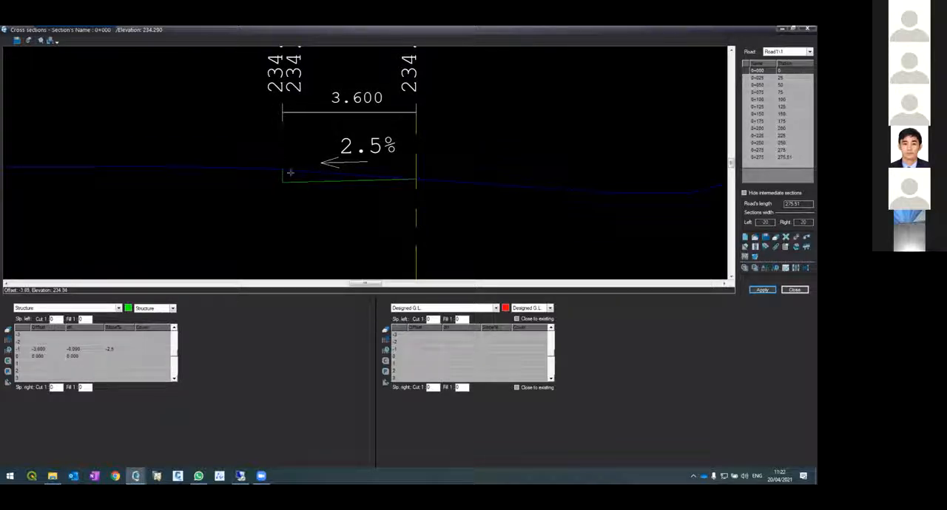
pyautogui.scroll(5, 406, 179)
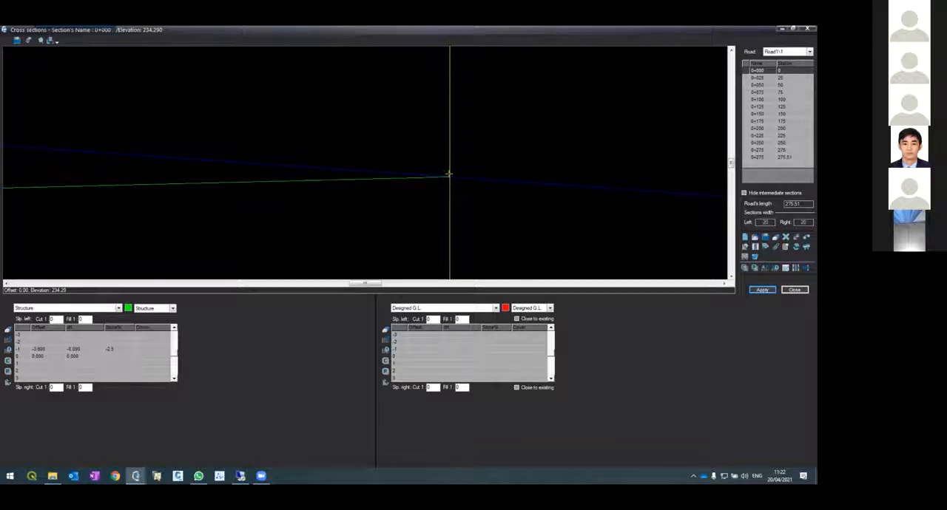
pyautogui.scroll(-5, 448, 170)
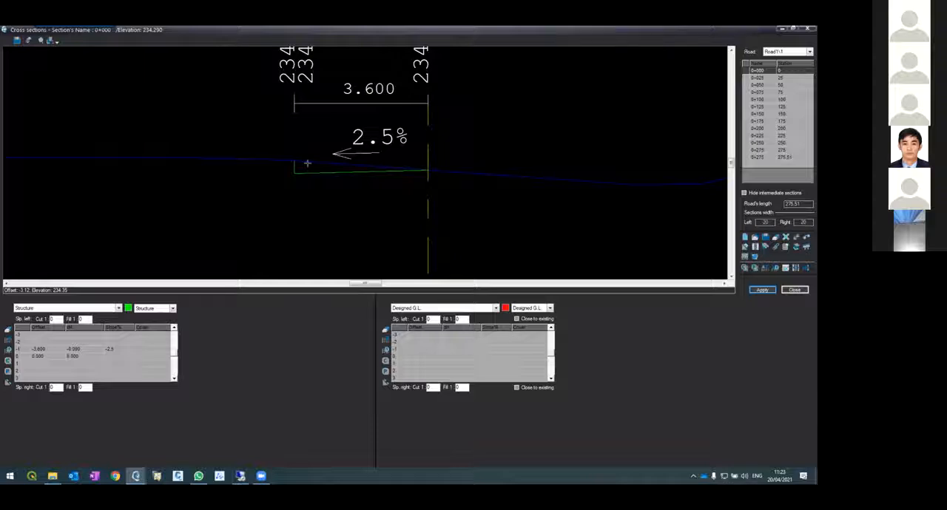
pyautogui.scroll(-3, 307, 163)
pyautogui.scroll(3, 304, 127)
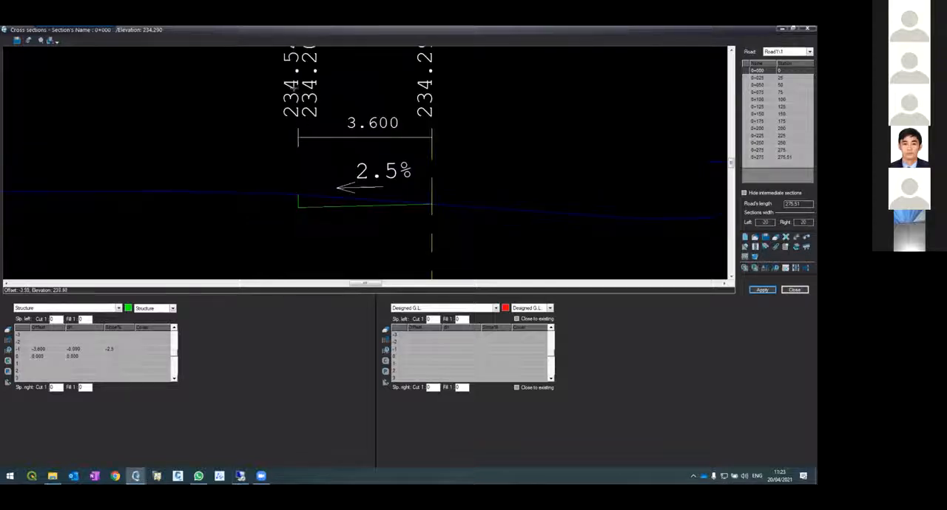
# Examine the vertical line closing the structure's left edge to the existing ground, along with its paired elevation labels, at section 0+000
pyautogui.scroll(-3, 296, 197)
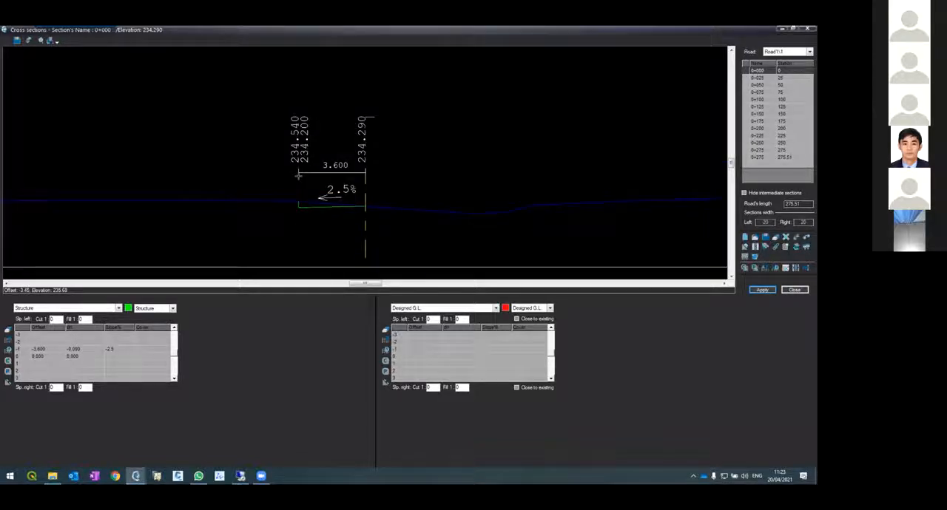
pyautogui.scroll(3, 298, 176)
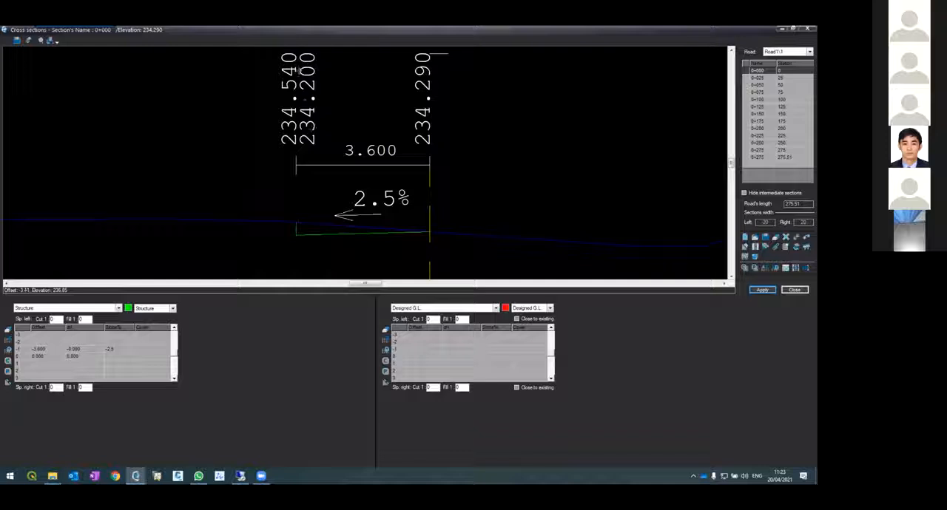
pyautogui.scroll(5, 305, 241)
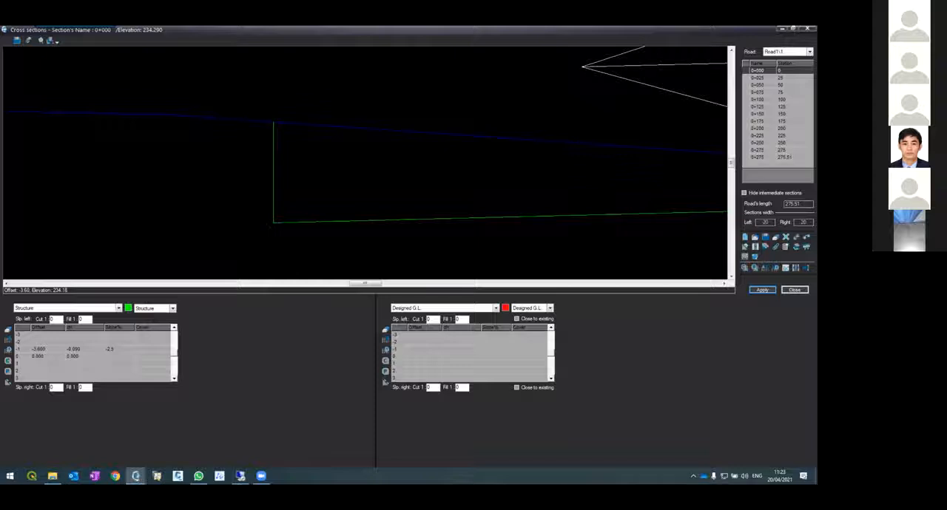
pyautogui.scroll(-6, 266, 121)
pyautogui.scroll(2, 264, 155)
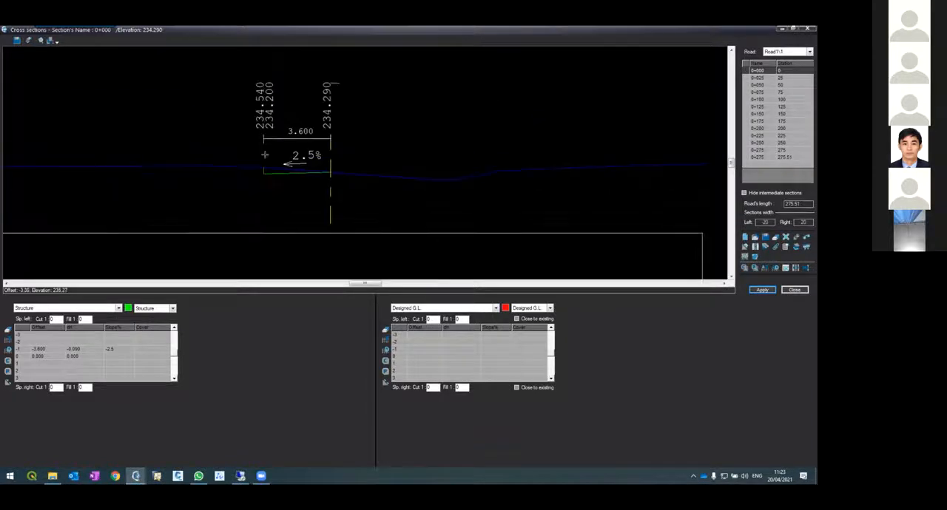
pyautogui.scroll(4, 254, 188)
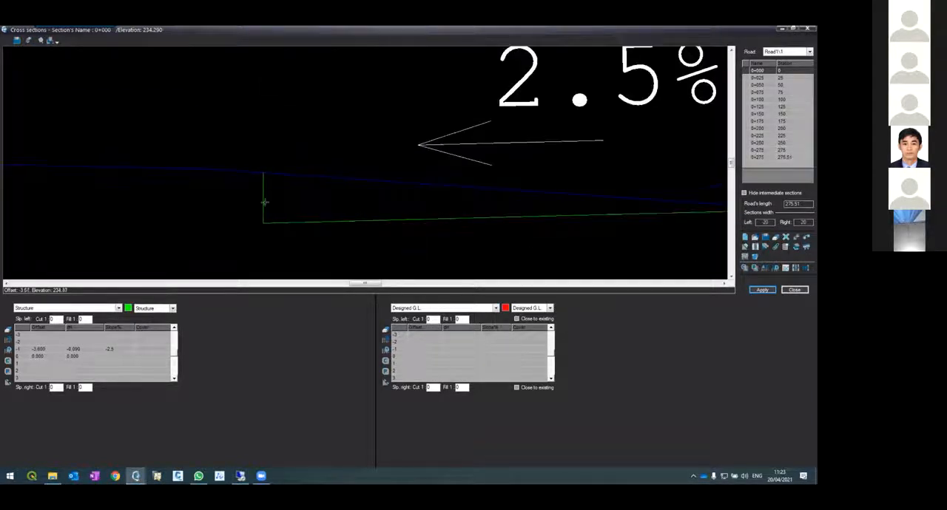
pyautogui.scroll(-4, 264, 170)
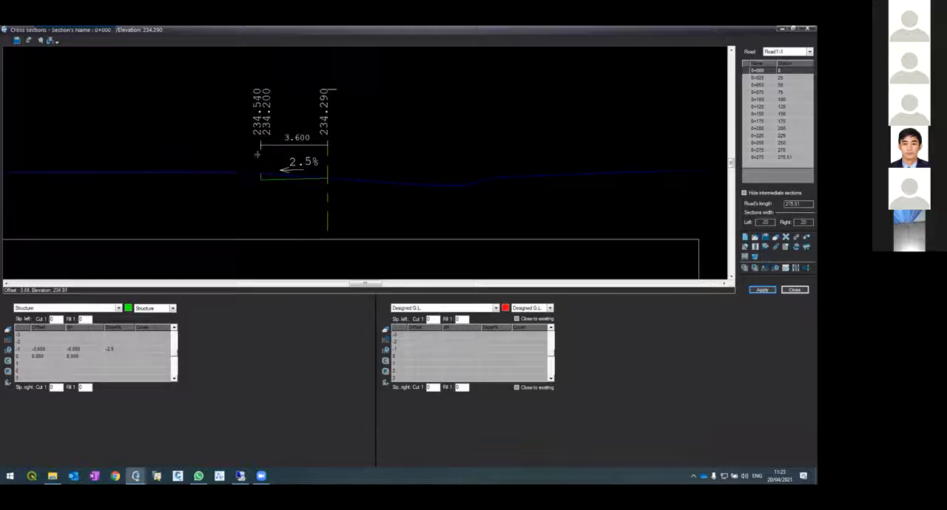
pyautogui.scroll(2, 275, 120)
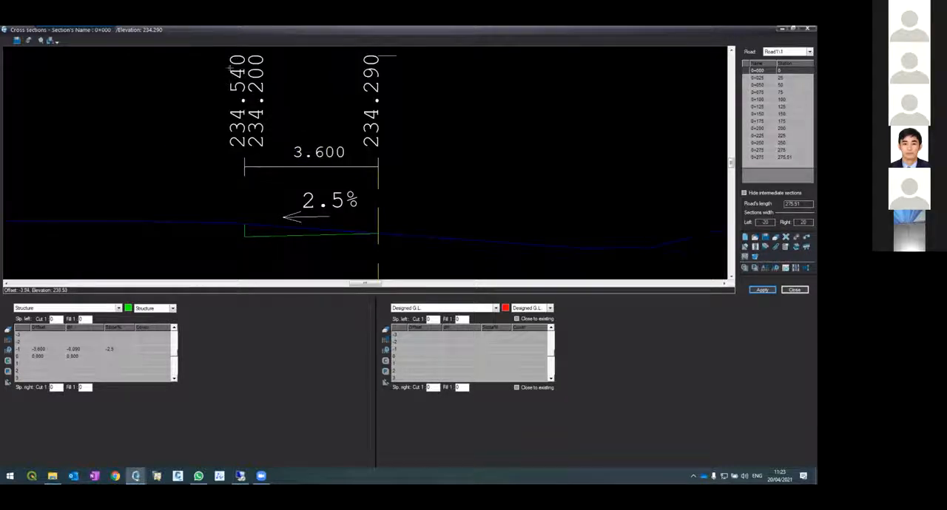
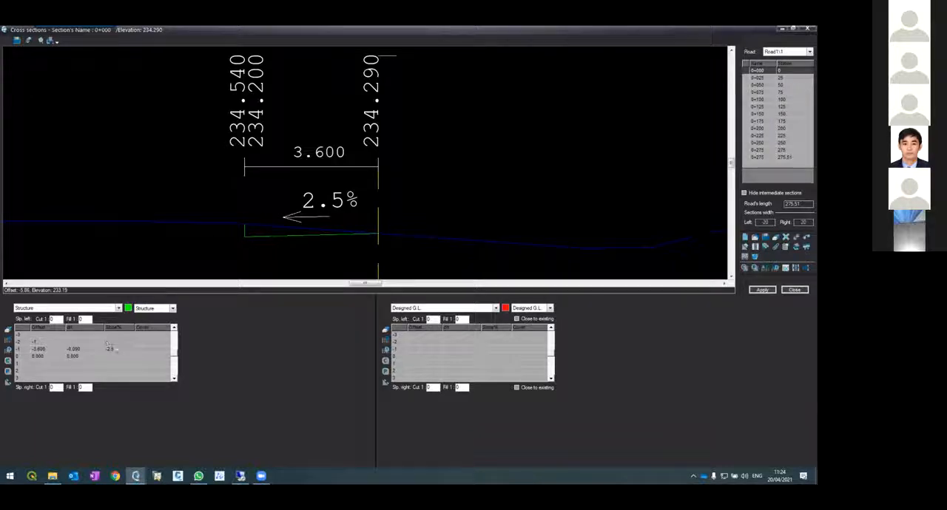
# Add a left shoulder to the structure at section 0+000 with offset -1 and slope -2.5%, and apply it
pyautogui.write('2.5')
pyautogui.press('Return')
pyautogui.click(762, 290)
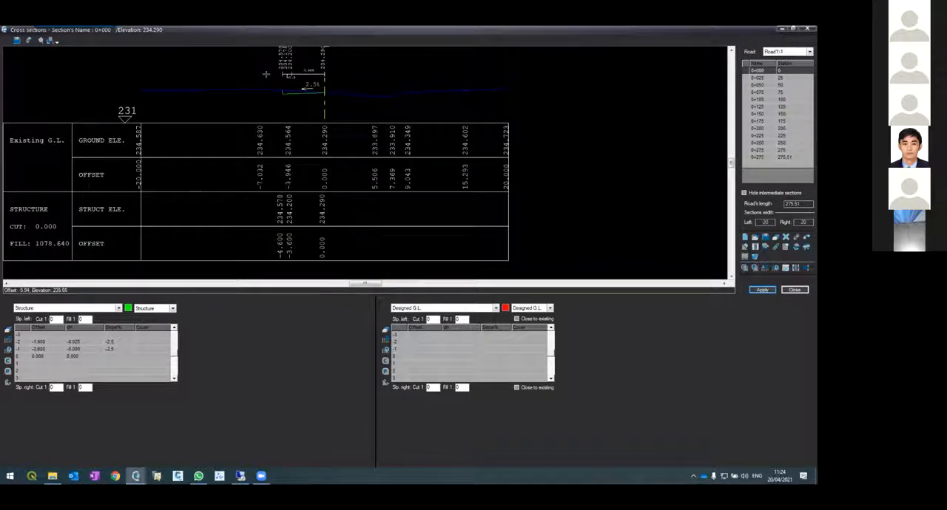
pyautogui.scroll(5, 265, 74)
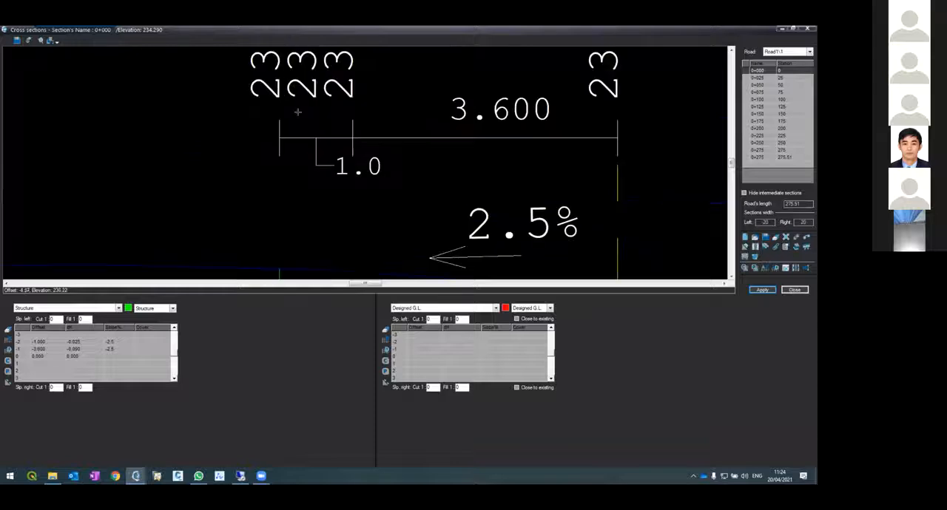
pyautogui.scroll(-2, 328, 140)
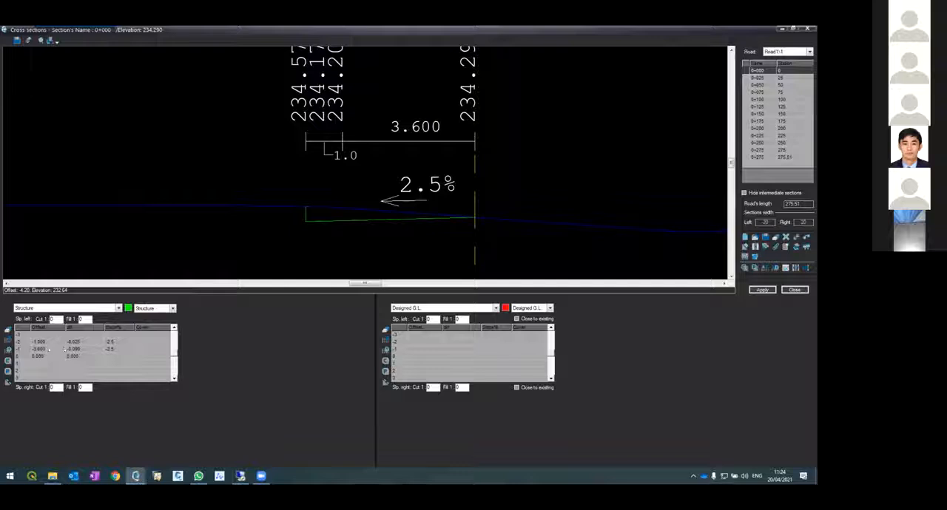
# Assign the 1-Asphalt cover to the structure's left lane at section 0+000 and apply it
pyautogui.click(151, 350)
pyautogui.click(168, 351)
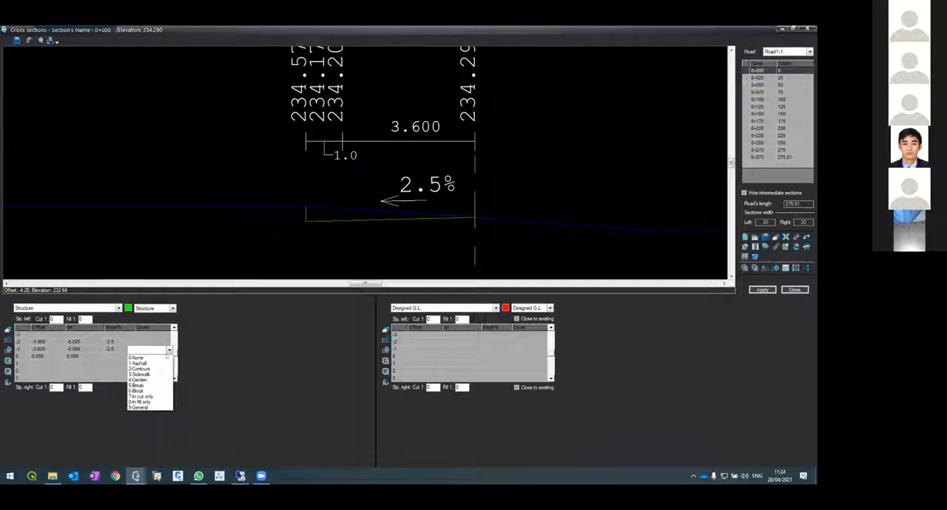
pyautogui.click(138, 363)
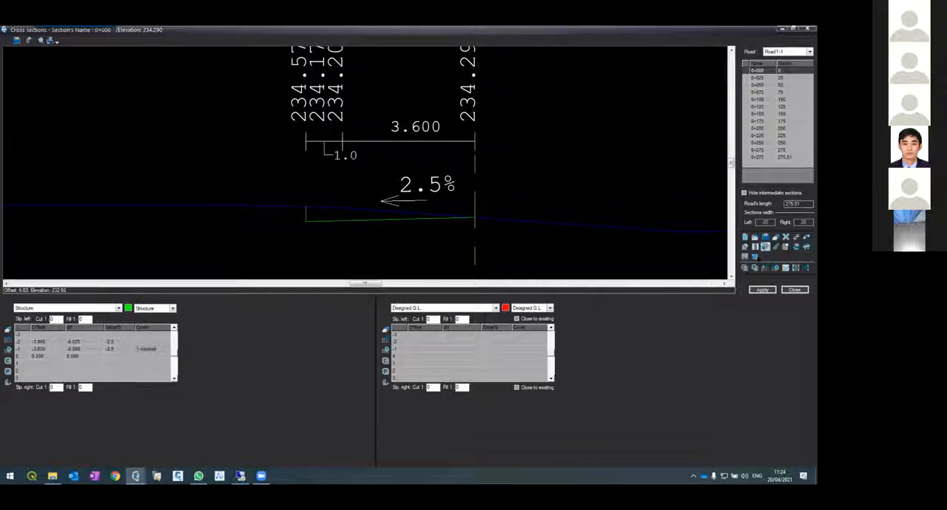
pyautogui.click(764, 290)
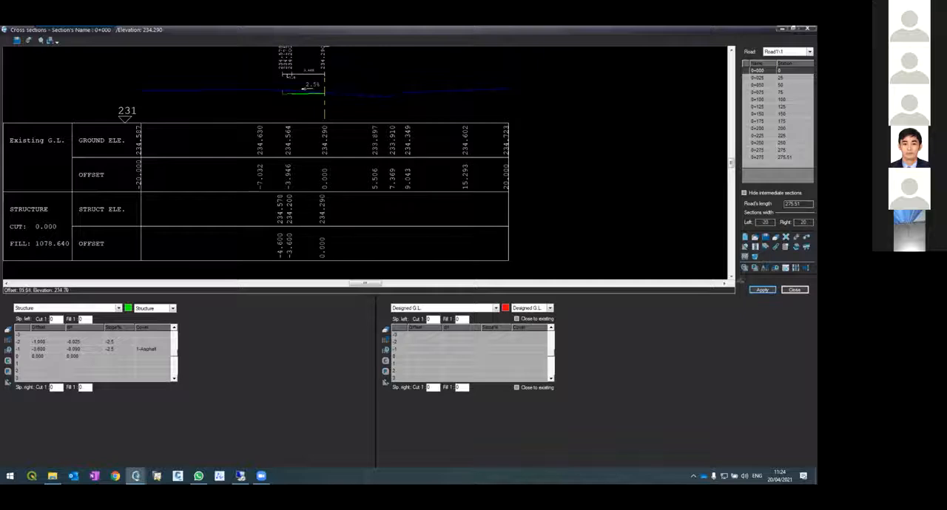
pyautogui.scroll(3, 224, 168)
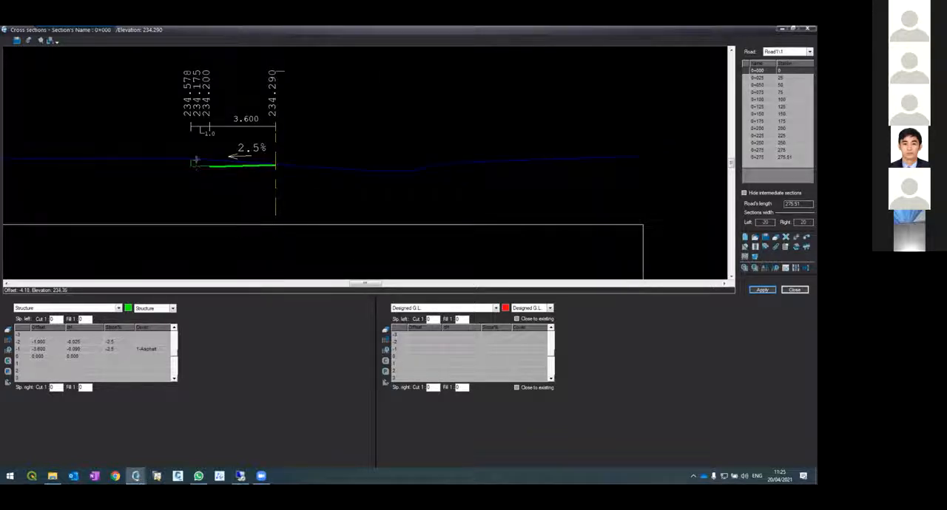
pyautogui.scroll(3, 195, 168)
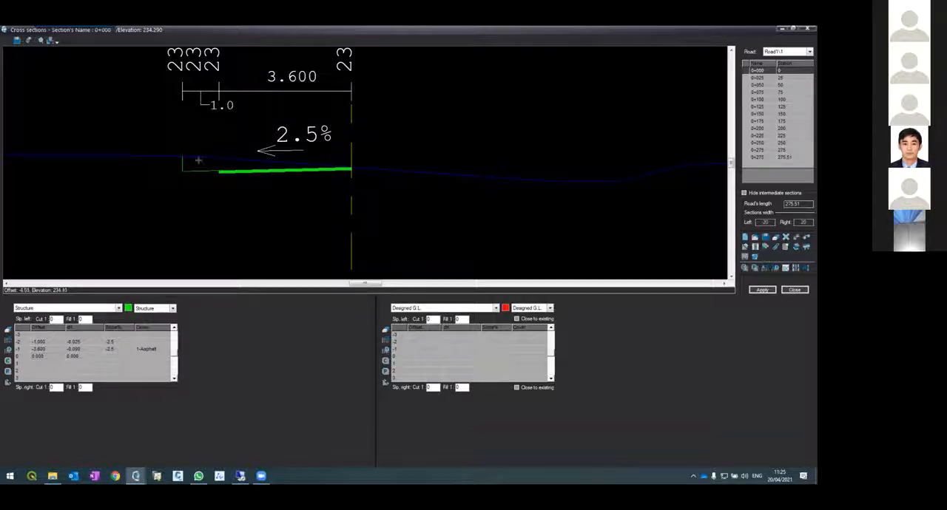
# Set the structure's left side slopes to 1:1 in both cut and fill, applying the cut slope to section 0+000
pyautogui.scroll(5, 197, 159)
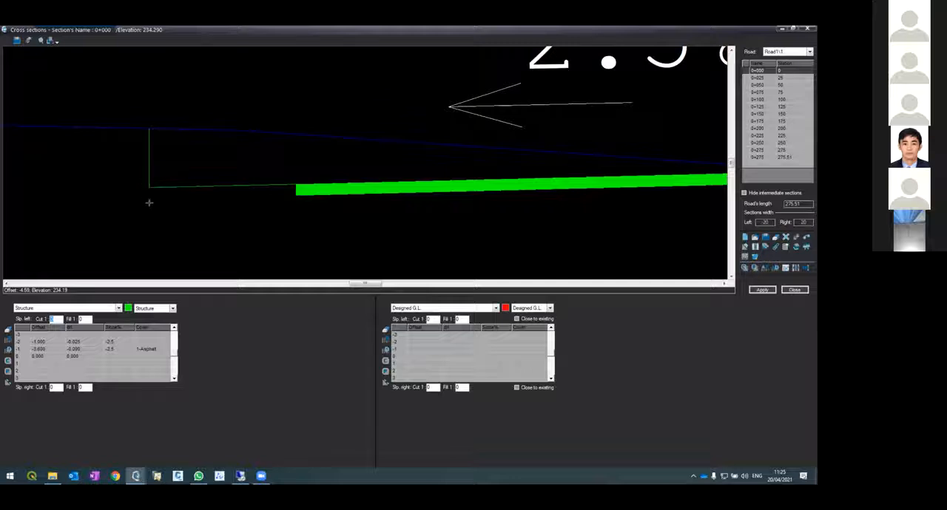
pyautogui.scroll(-3, 151, 201)
pyautogui.scroll(3, 189, 197)
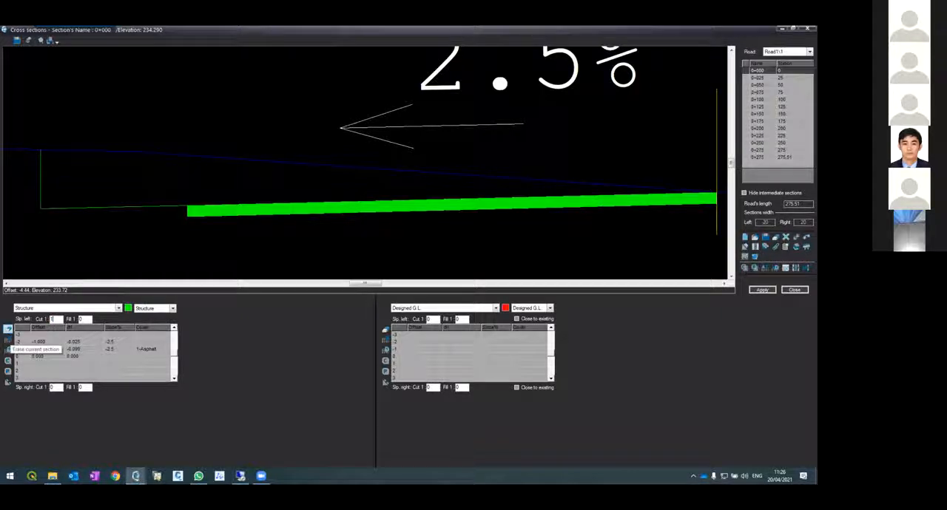
pyautogui.click(758, 289)
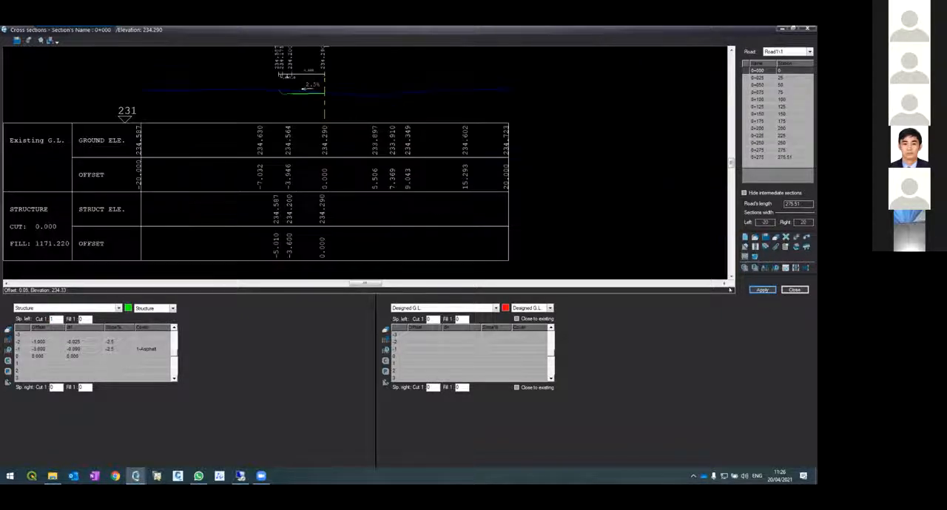
pyautogui.scroll(5, 280, 74)
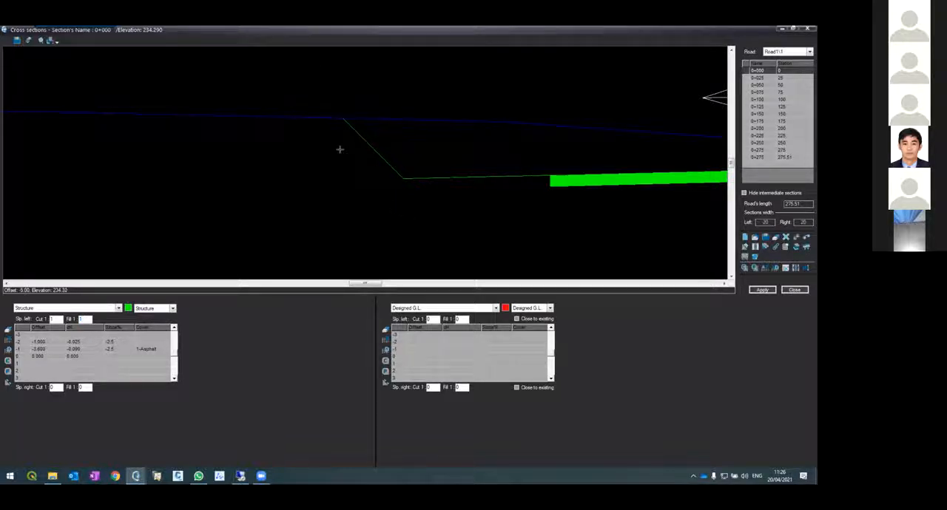
pyautogui.scroll(2, 338, 150)
pyautogui.scroll(1, 293, 150)
pyautogui.scroll(-3, 279, 152)
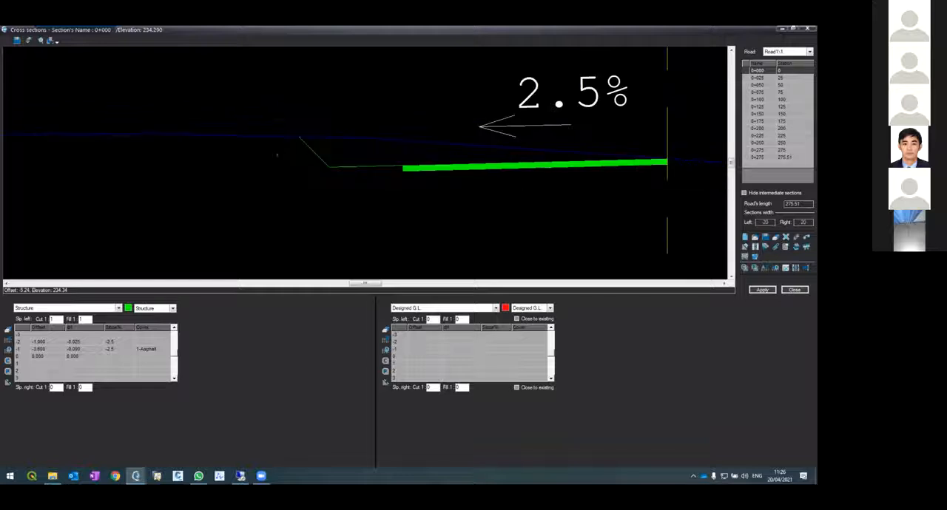
pyautogui.scroll(-1, 335, 163)
pyautogui.scroll(1, 524, 152)
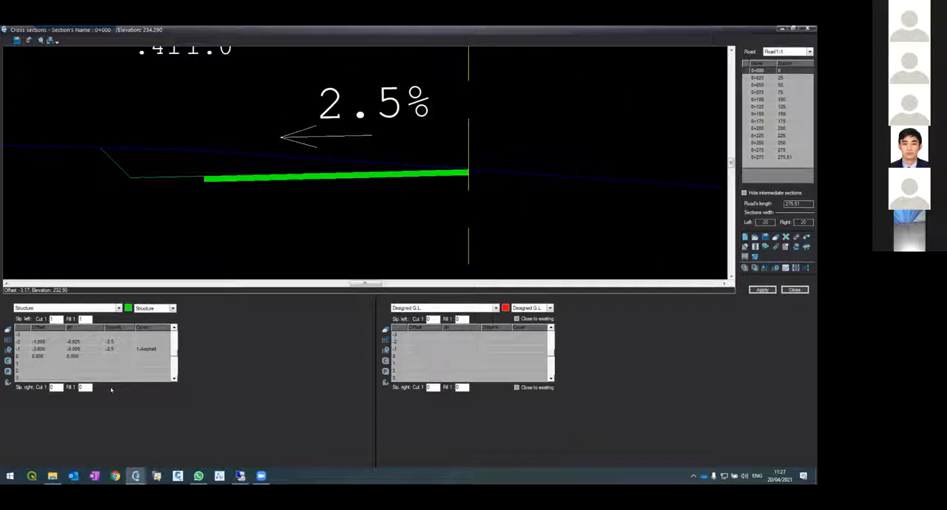
# Define the structure's right lane with offset 3.6 and its shoulder with offset 1, both at a slope of -2.5%
pyautogui.write('0.6')
pyautogui.press('Return')
pyautogui.write('-2.5')
pyautogui.press('Return')
pyautogui.write('-2.5')
pyautogui.press('Return')
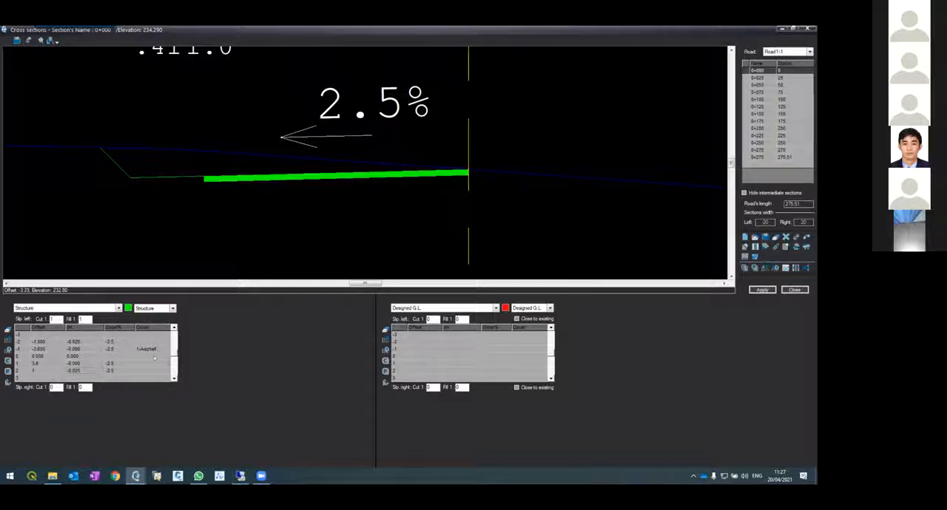
# Assign the 1-Asphalt cover to the right lane, set the right cut and fill slopes to 1:1, and apply them to section 0+000
pyautogui.click(154, 362)
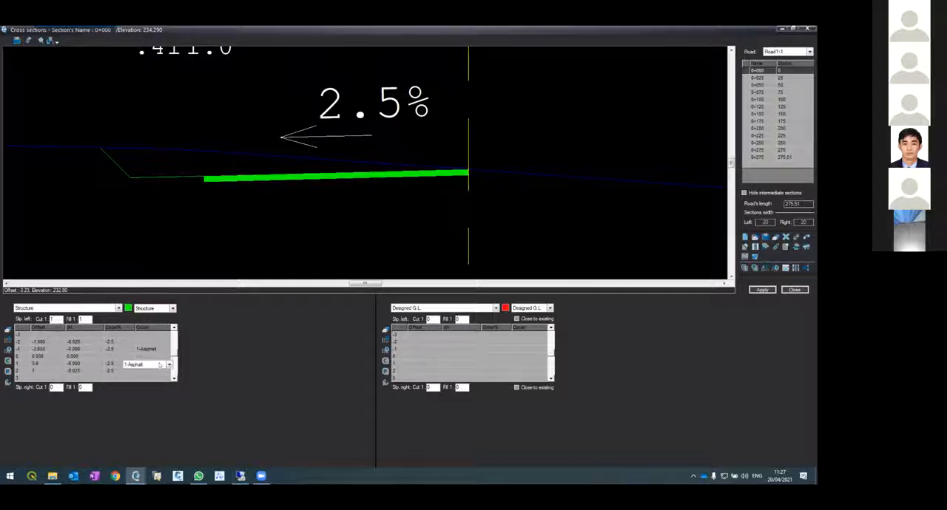
pyautogui.click(159, 365)
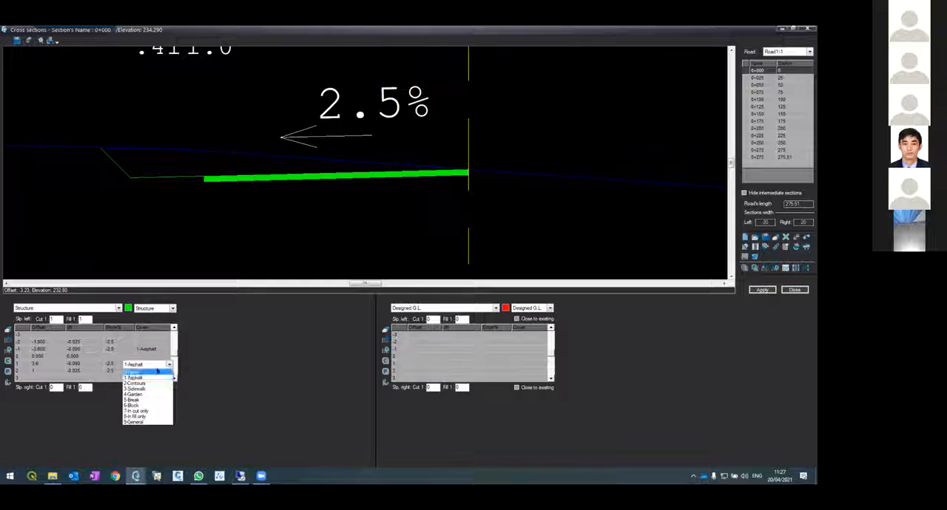
pyautogui.click(150, 378)
pyautogui.moveTo(54, 388); pyautogui.dragTo(34, 386)
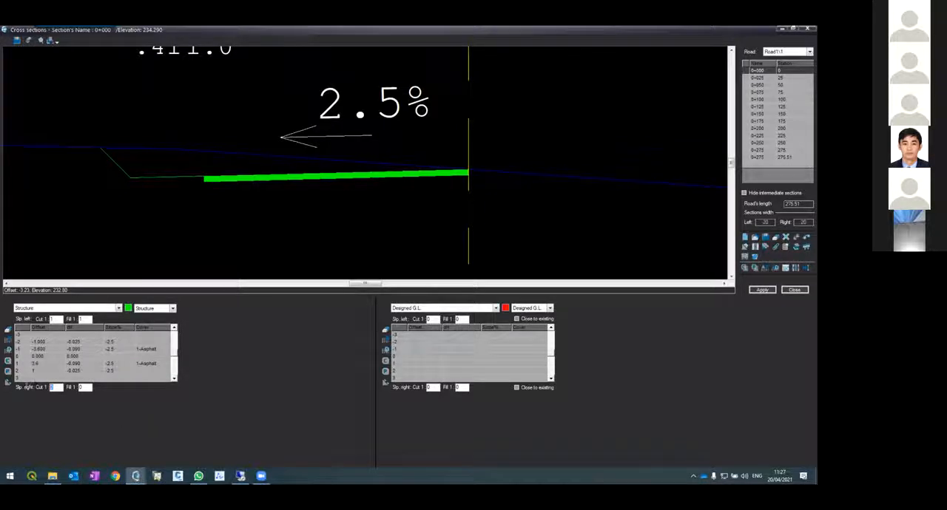
pyautogui.write('1')
pyautogui.click(759, 290)
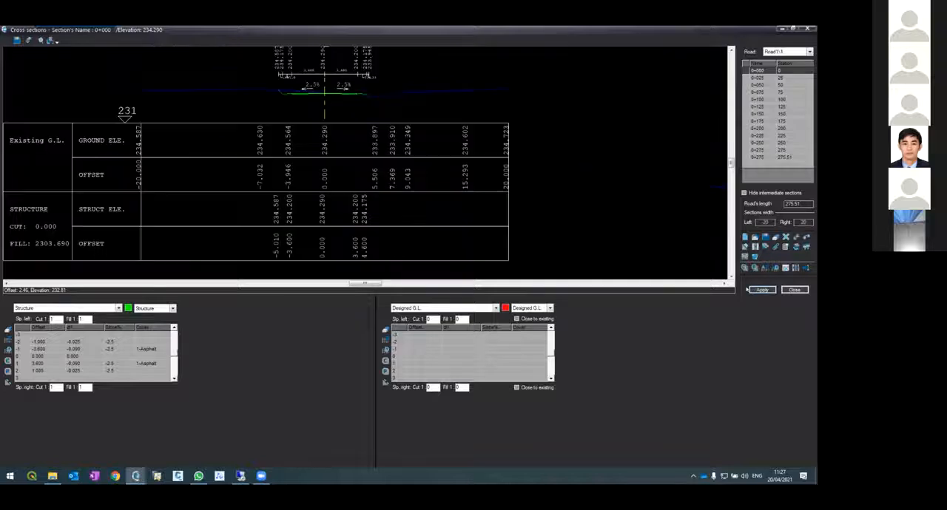
# Examine both lanes, shoulders and side slopes of the structure against the existing ground line at section 0+000
pyautogui.scroll(2, 354, 90)
pyautogui.scroll(1, 355, 93)
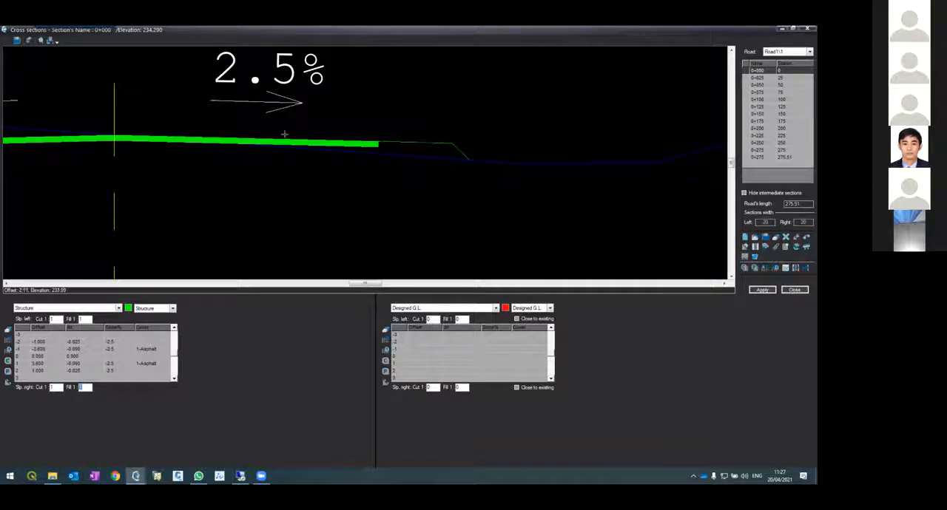
pyautogui.scroll(-5, 286, 135)
pyautogui.scroll(2, 294, 158)
pyautogui.scroll(3, 296, 156)
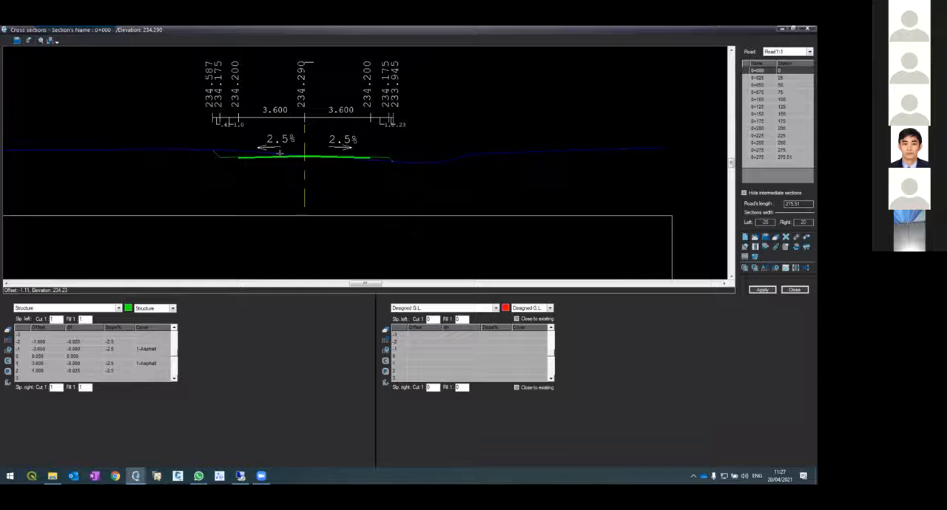
pyautogui.scroll(1, 305, 161)
pyautogui.scroll(-3, 305, 161)
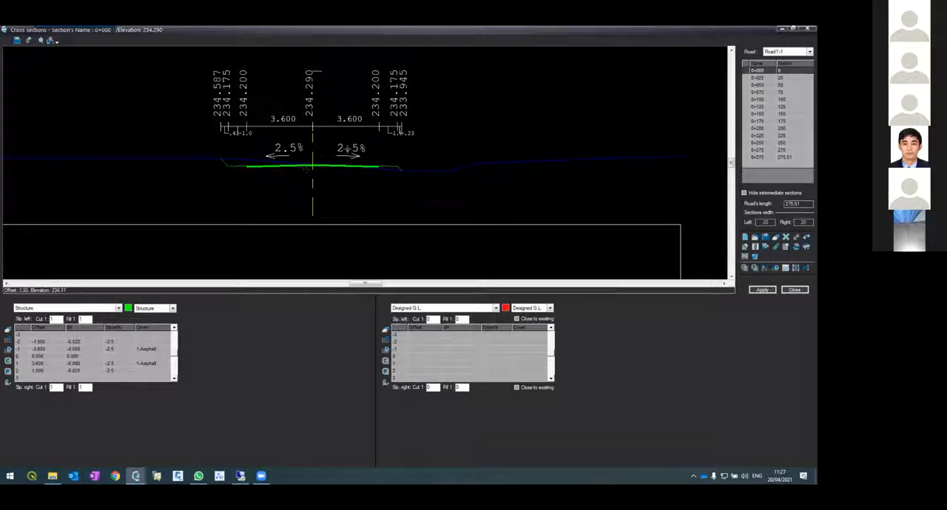
pyautogui.scroll(-3, 333, 156)
pyautogui.scroll(5, 323, 154)
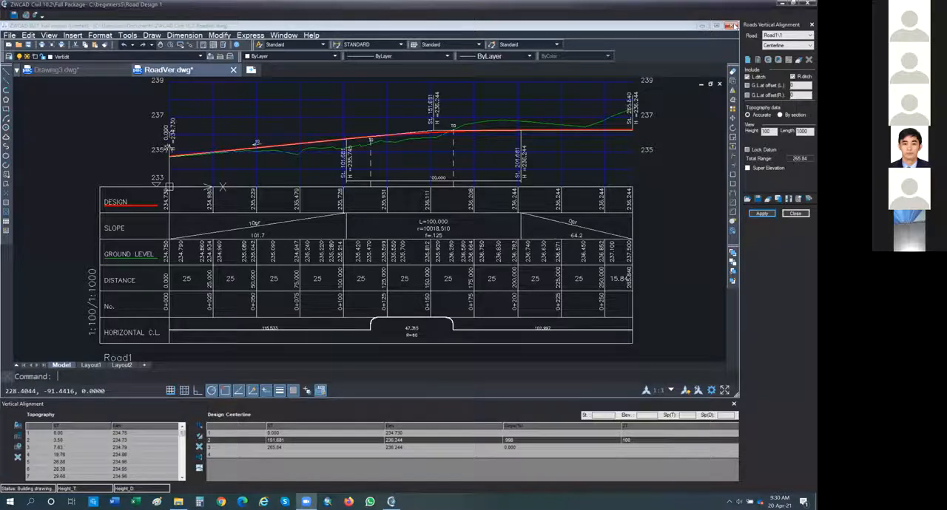
# Close the RoadVer drawing without saving its changes, and reopen and exit the Vertical Alignment of Road1
pyautogui.click(731, 26)
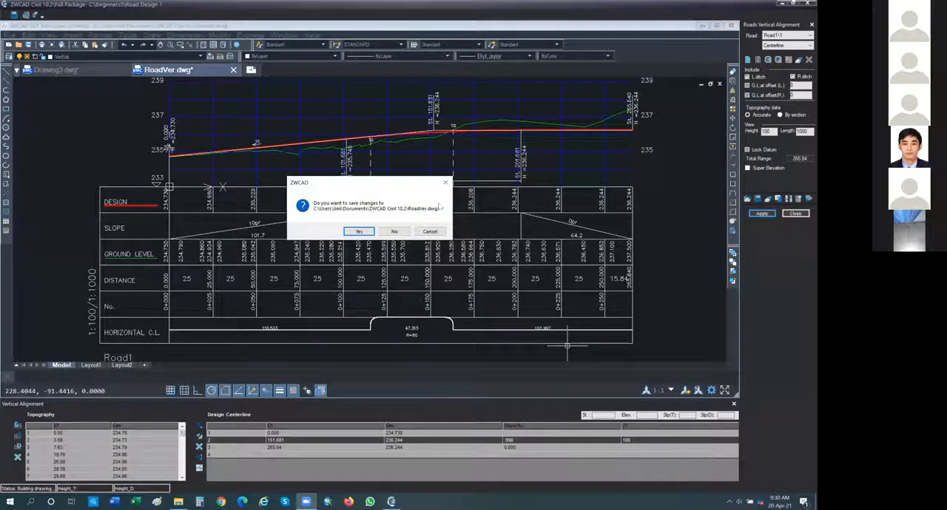
pyautogui.click(397, 231)
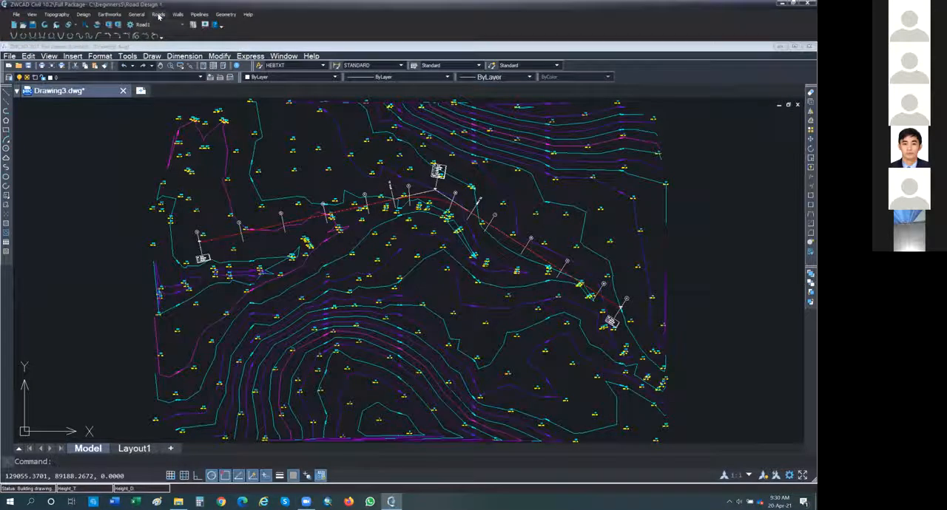
pyautogui.click(158, 17)
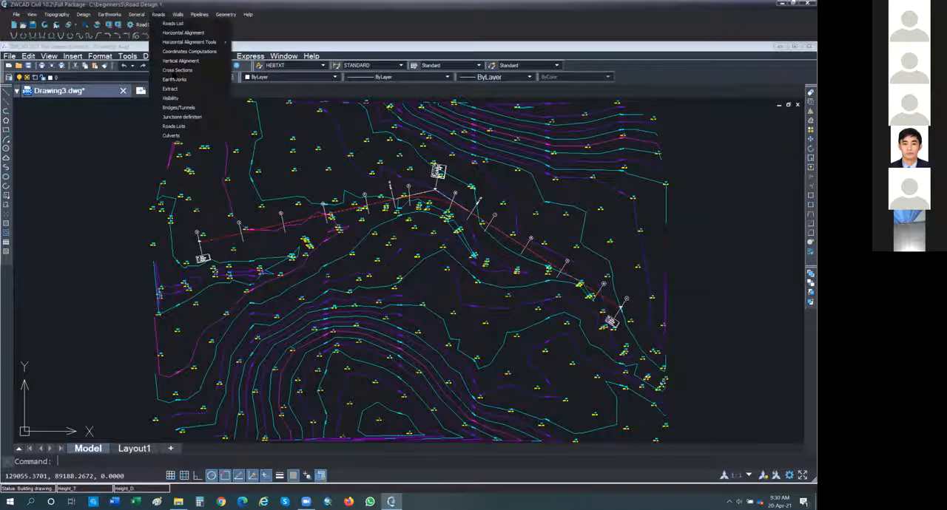
pyautogui.click(186, 64)
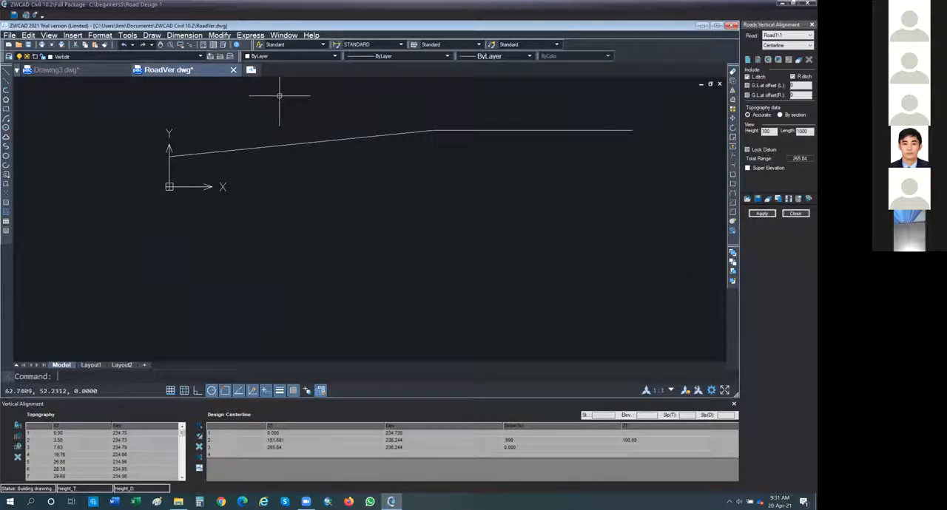
pyautogui.click(794, 214)
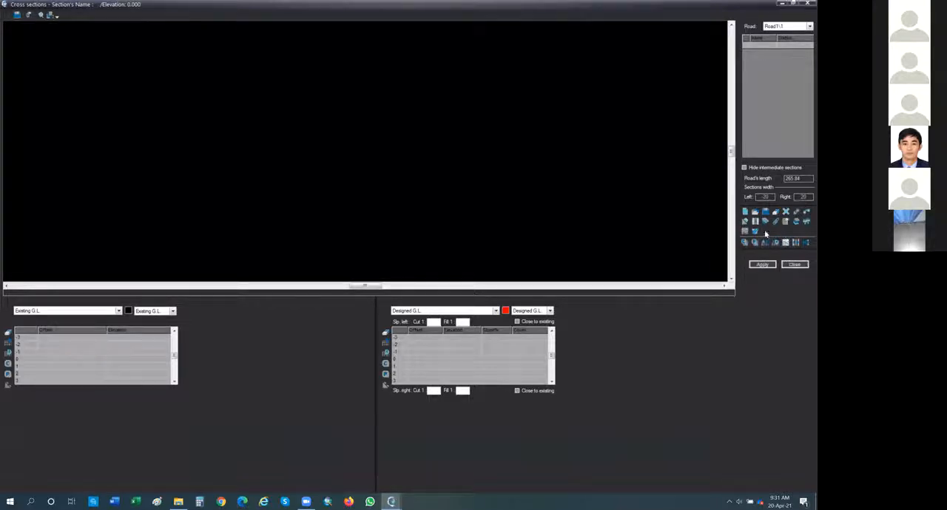
# Define Road1's cross sections by stations from 0 to 265.84 every 25 m and fill their Existing G.L. tables
pyautogui.click(744, 213)
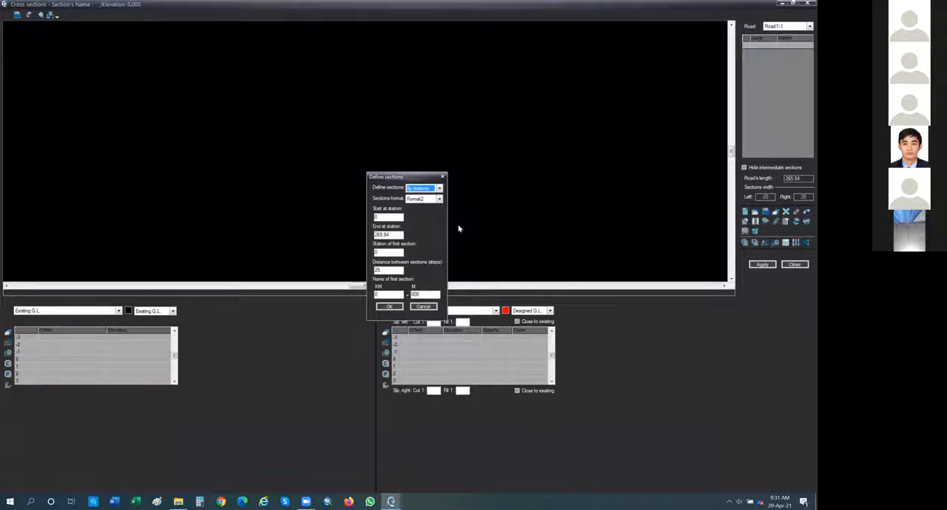
pyautogui.click(392, 307)
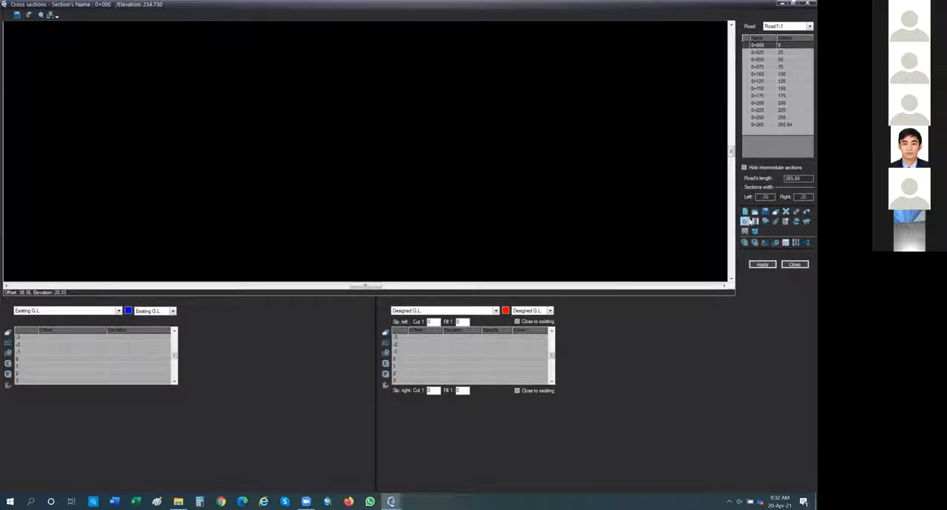
pyautogui.click(765, 243)
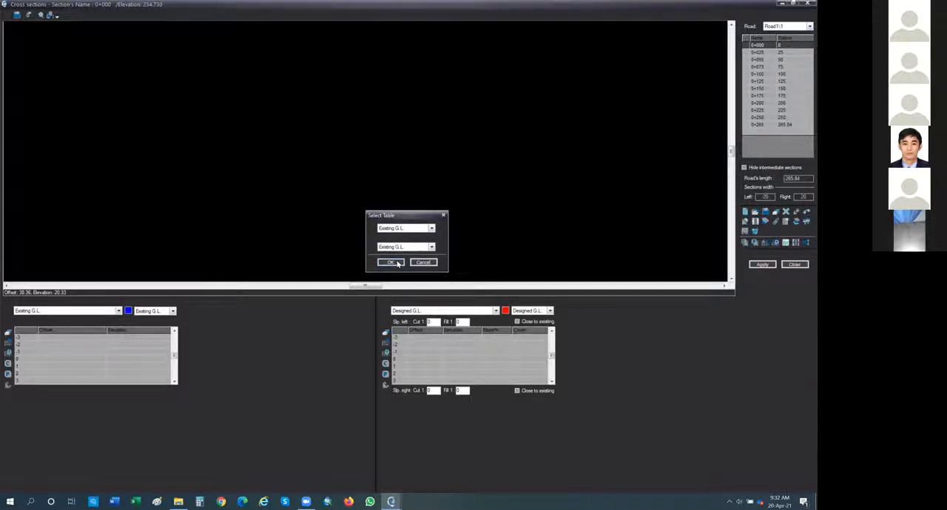
pyautogui.click(392, 262)
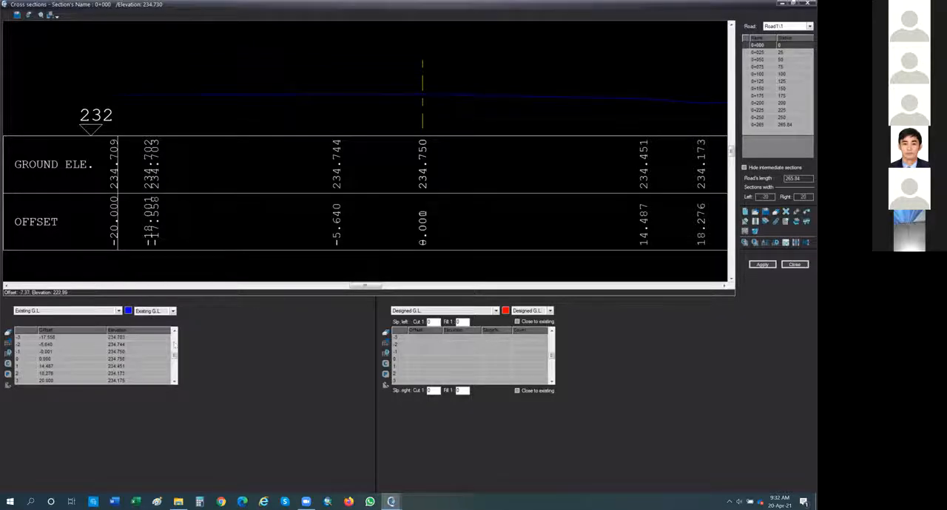
# Review the existing ground profile and elevations at sections 0+050, 0+075, 0+100 and 0+000
pyautogui.click(762, 59)
pyautogui.click(761, 67)
pyautogui.click(761, 74)
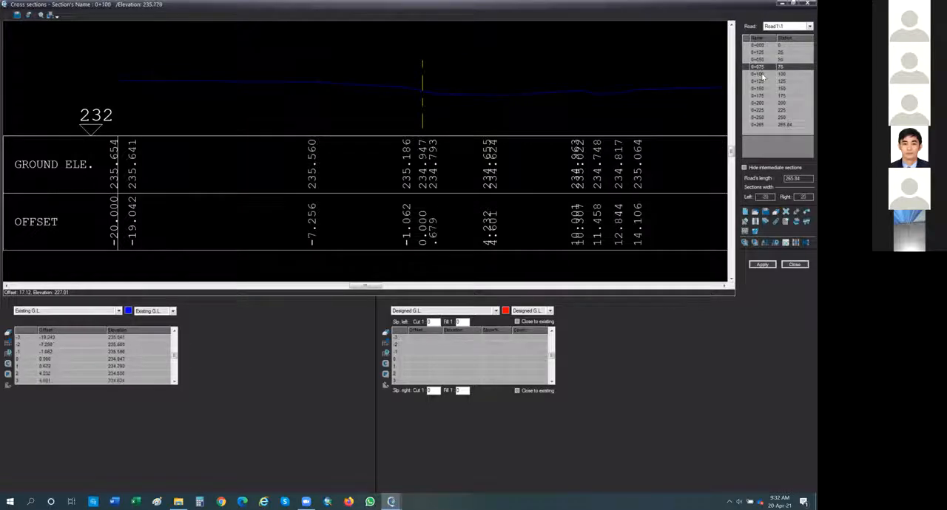
pyautogui.click(762, 45)
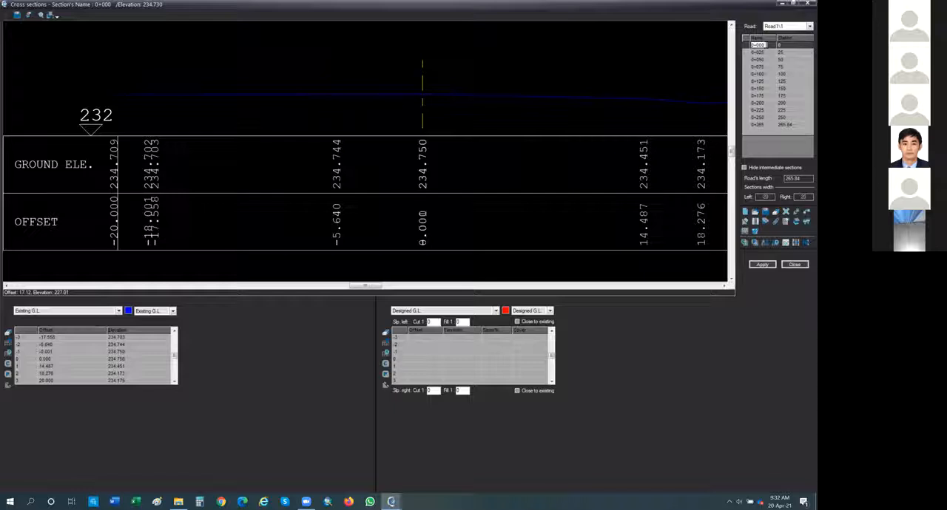
pyautogui.click(766, 45)
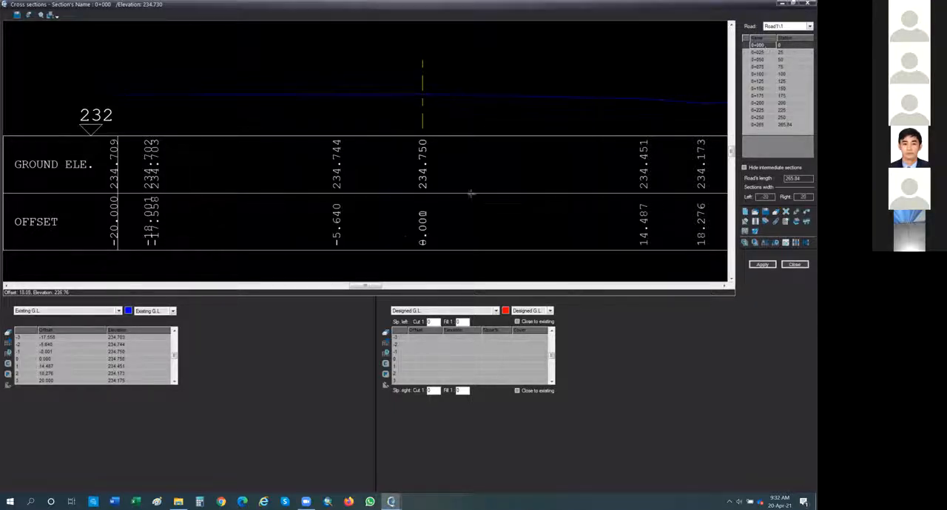
# Switch section 0+000's existing ground table to Structure and enter an offset of 0 in the centerline row
pyautogui.click(118, 312)
pyautogui.click(118, 312)
pyautogui.click(119, 312)
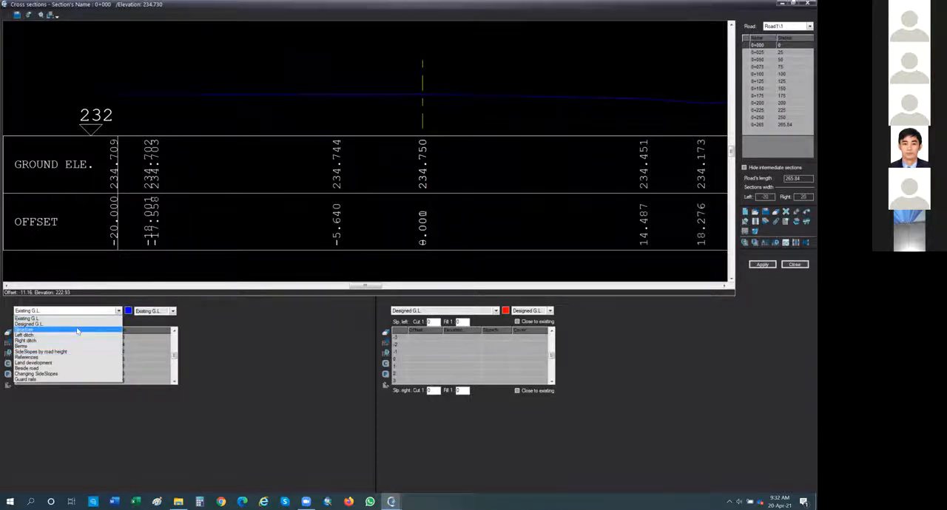
pyautogui.click(70, 329)
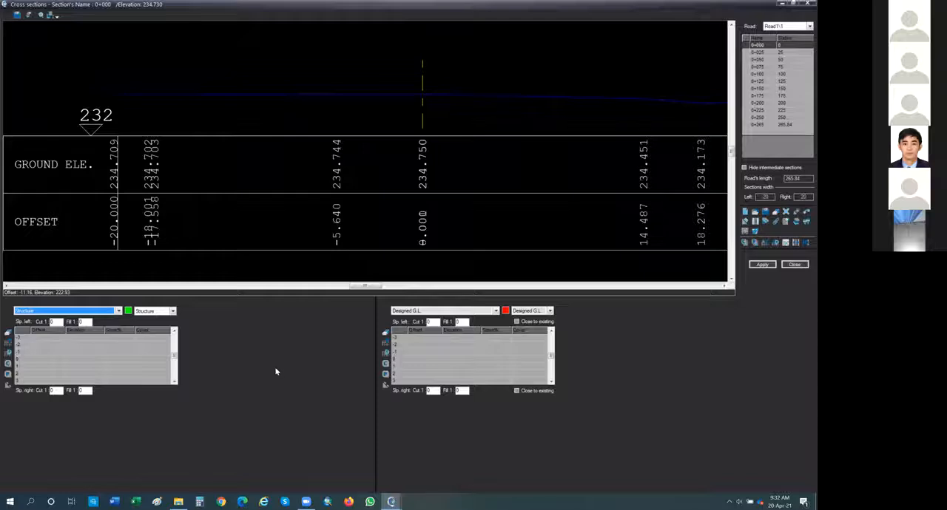
pyautogui.click(57, 362)
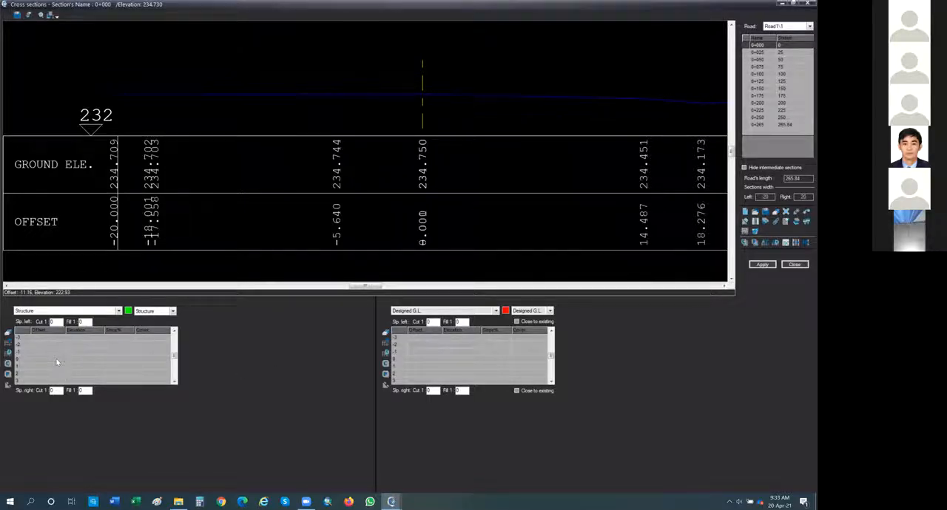
pyautogui.write('0')
pyautogui.press('Return')
# Set the cross sections' working method to dH in the road options
pyautogui.click(745, 221)
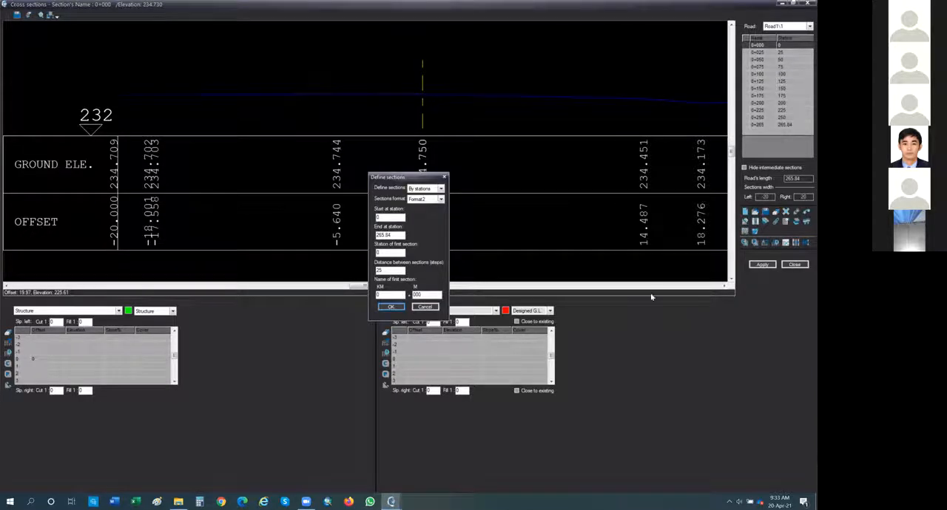
pyautogui.click(445, 178)
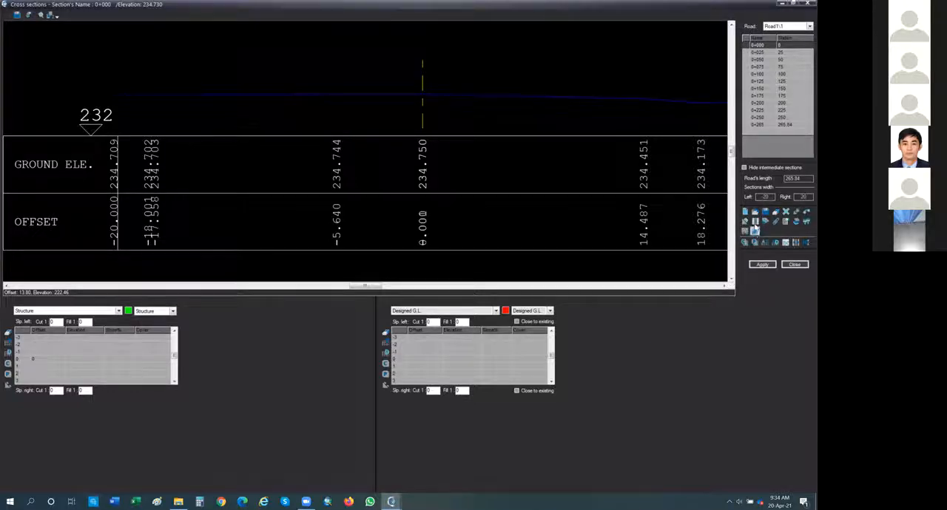
pyautogui.click(785, 221)
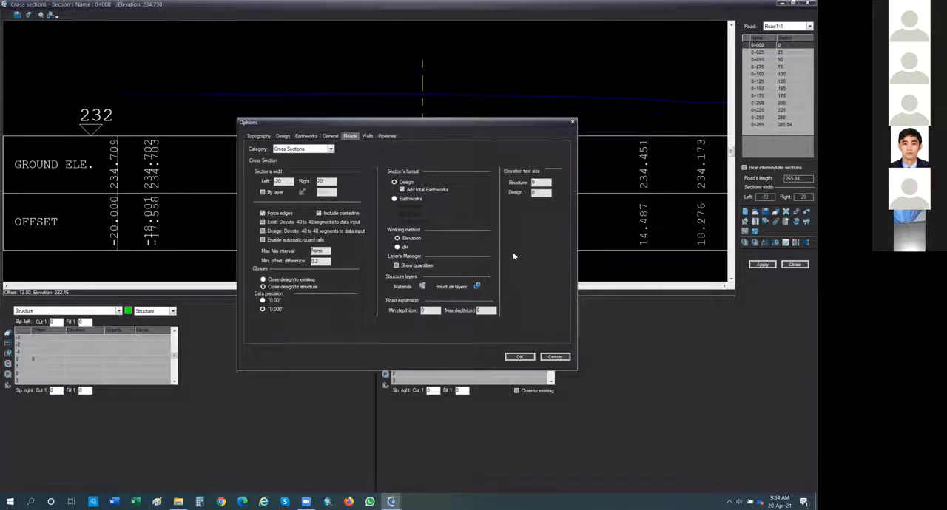
pyautogui.click(397, 248)
pyautogui.click(520, 357)
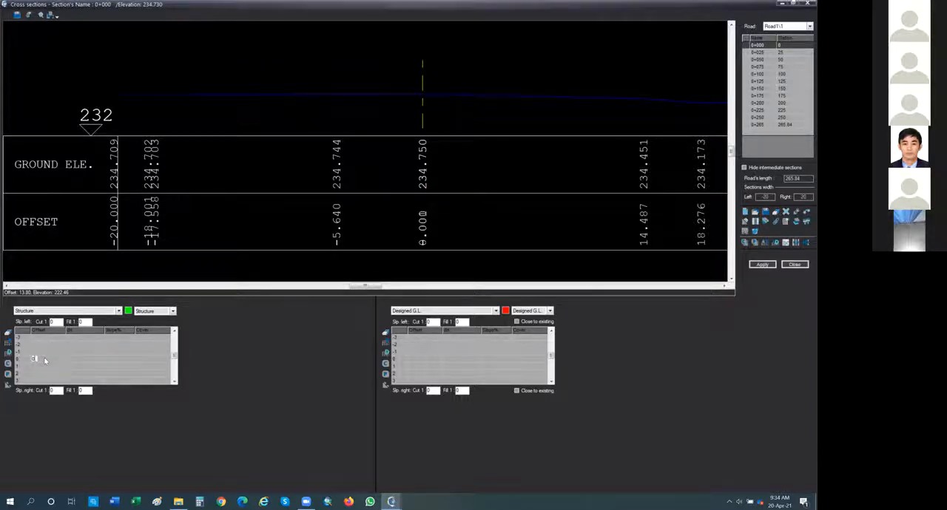
# Give the centerline a dH of 0, add a left lane at offset -3.6 and shoulder at -1, both sloped -2%, and apply
pyautogui.press('Return')
pyautogui.write('0')
pyautogui.press('Return')
pyautogui.write('3.6')
pyautogui.write('-2')
pyautogui.press('Return')
pyautogui.write('-1')
pyautogui.press('Return')
pyautogui.write('-2')
pyautogui.press('Return')
pyautogui.click(769, 266)
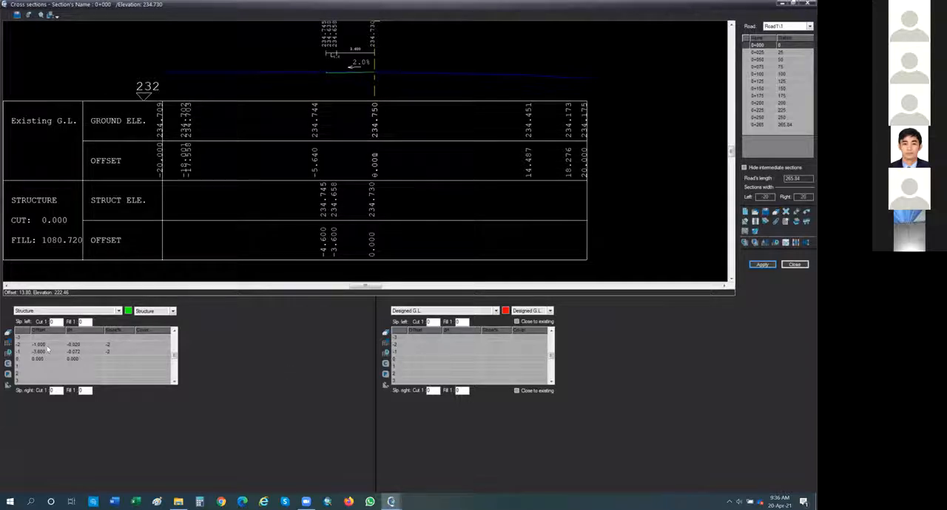
# Assign the 1-Asphalt cover to the left 3.6 m lane and apply it to the section
pyautogui.click(149, 351)
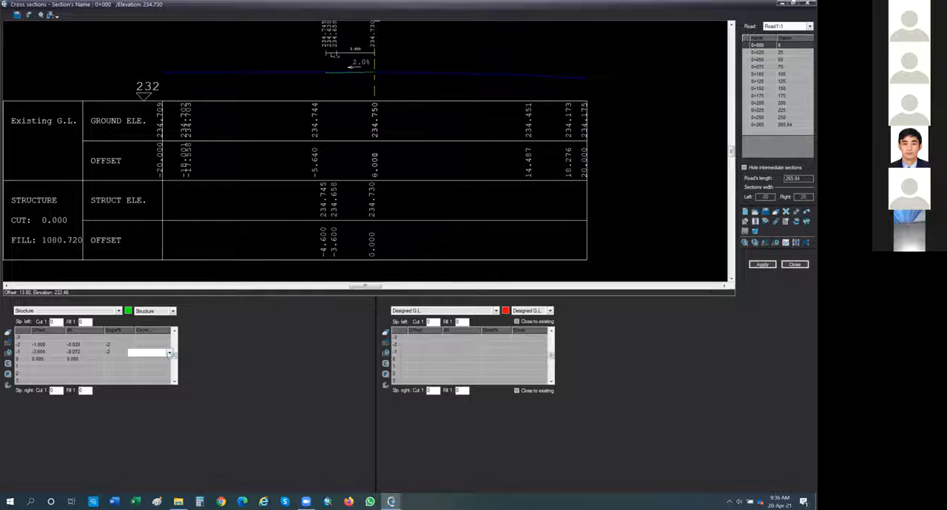
pyautogui.click(169, 354)
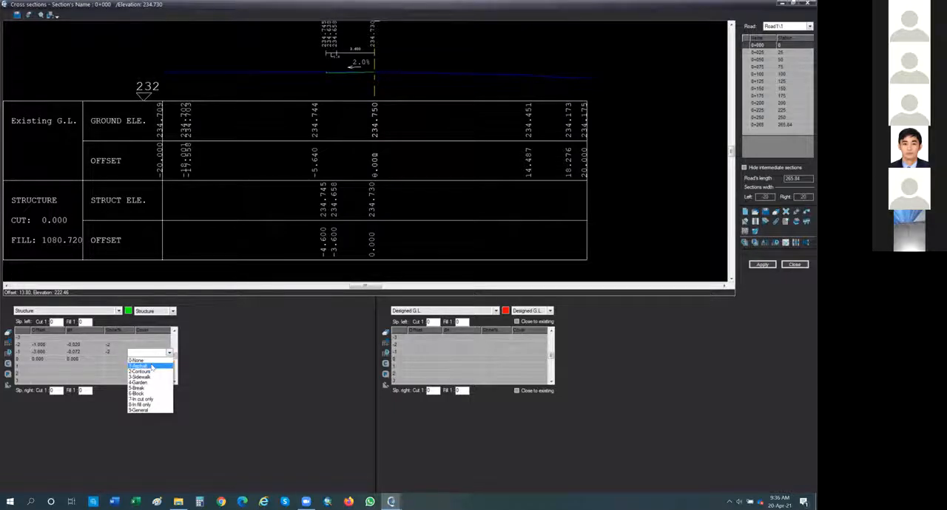
pyautogui.click(146, 358)
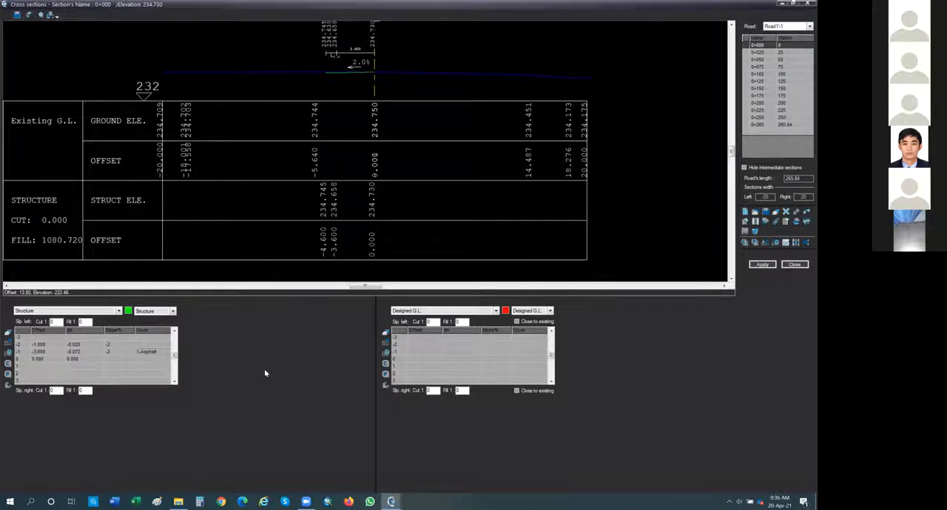
pyautogui.click(770, 265)
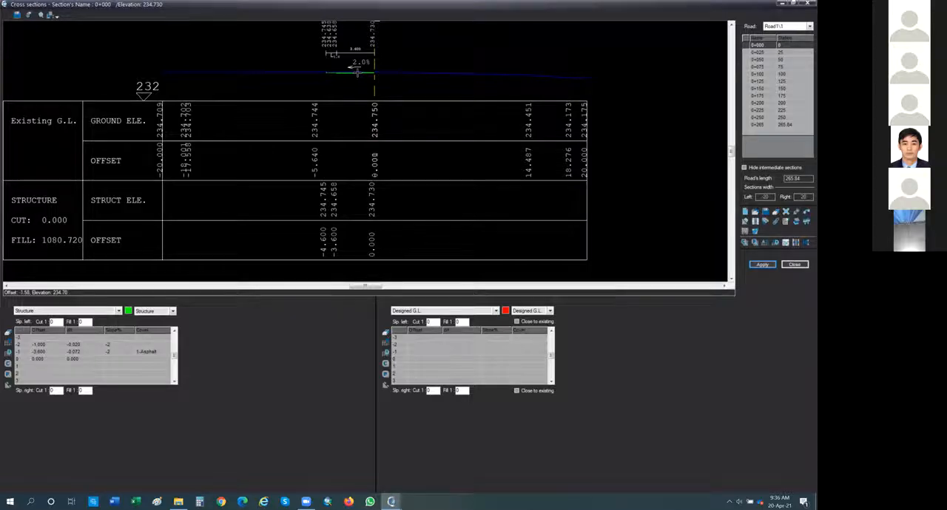
pyautogui.scroll(3, 357, 72)
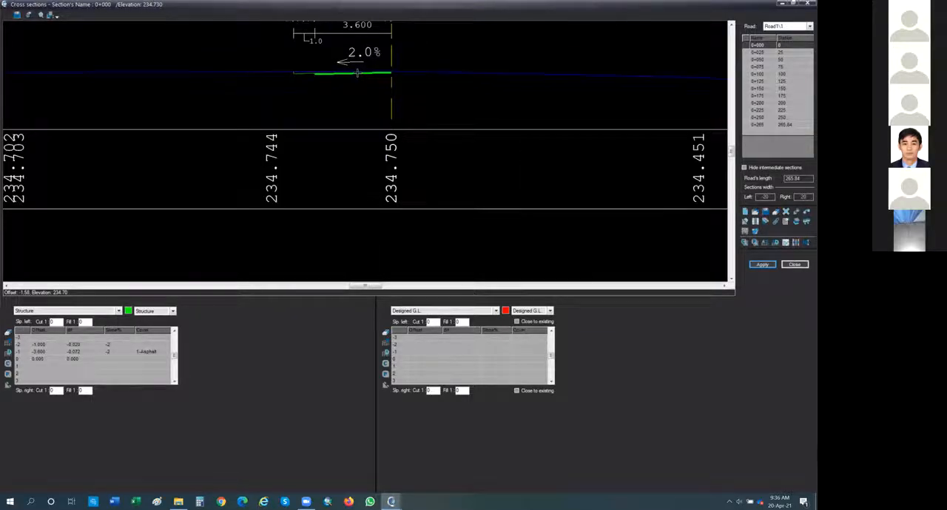
pyautogui.scroll(2, 357, 71)
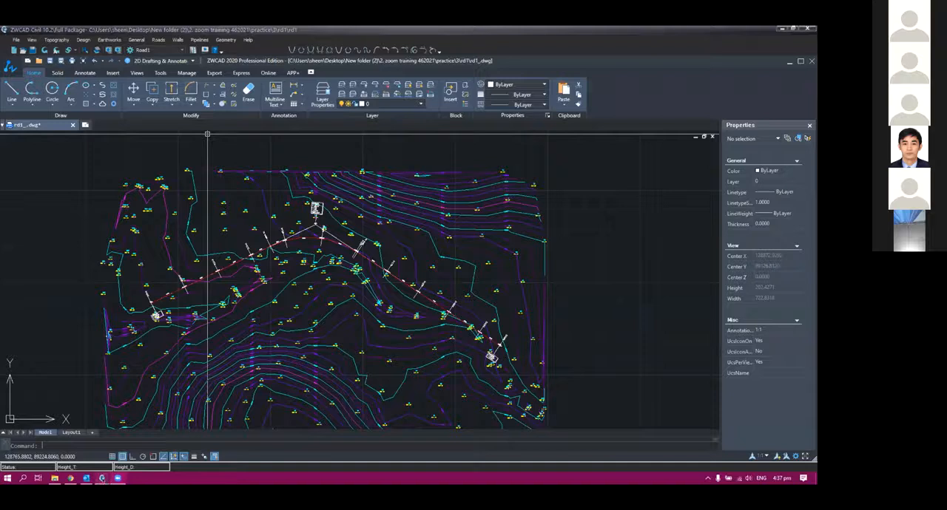
# Try to apply the structure of section 0+000 in the other project, and close the cross sections
pyautogui.moveTo(102, 478)
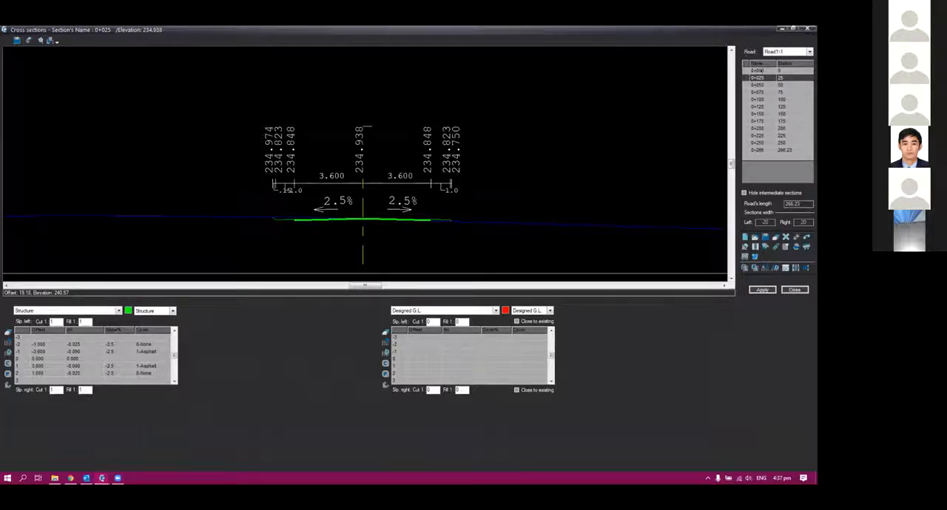
pyautogui.click(760, 70)
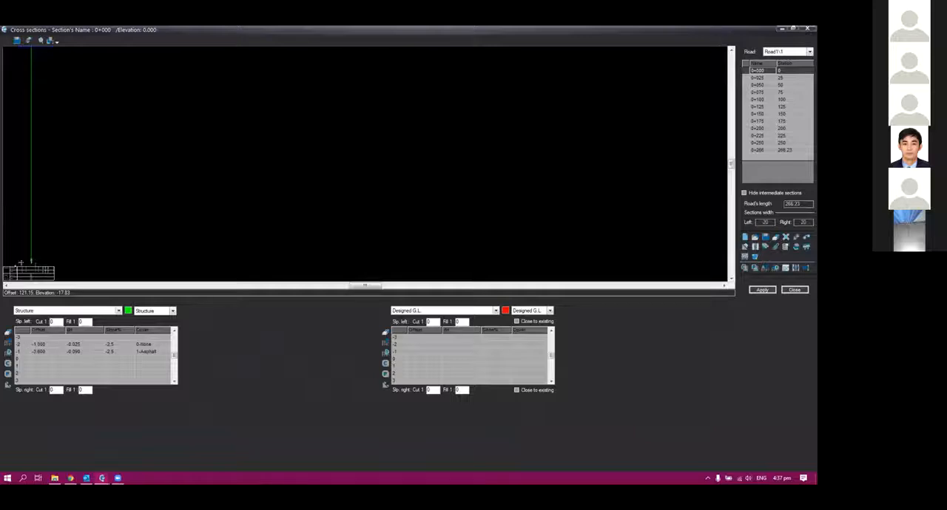
pyautogui.click(762, 289)
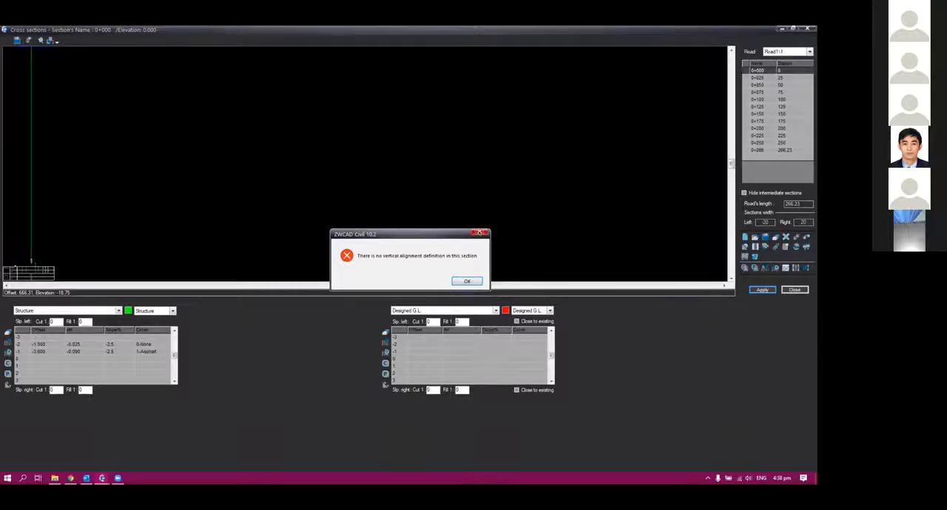
pyautogui.click(478, 233)
pyautogui.click(794, 291)
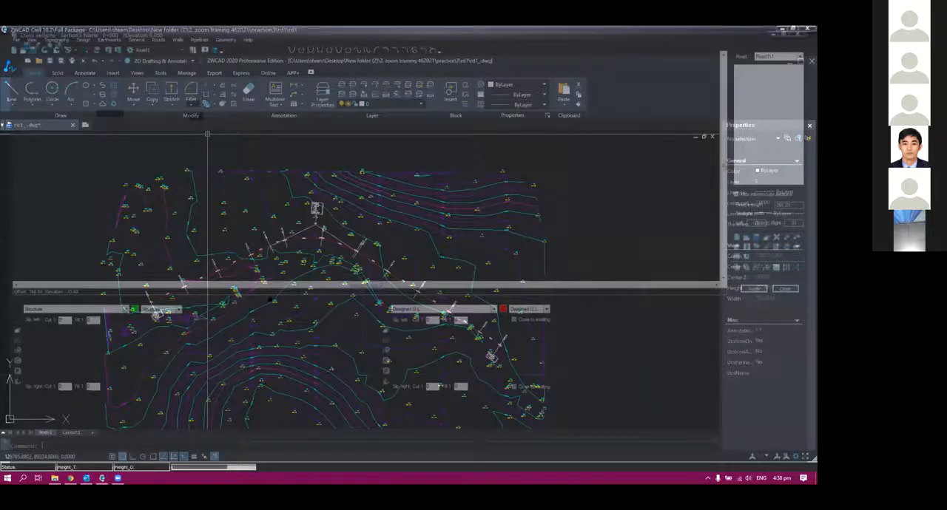
# Open Road1's vertical alignment and examine where the design line starts relative to station 0 and the existing ground line
pyautogui.moveTo(307, 324); pyautogui.dragTo(361, 327, button='middle')
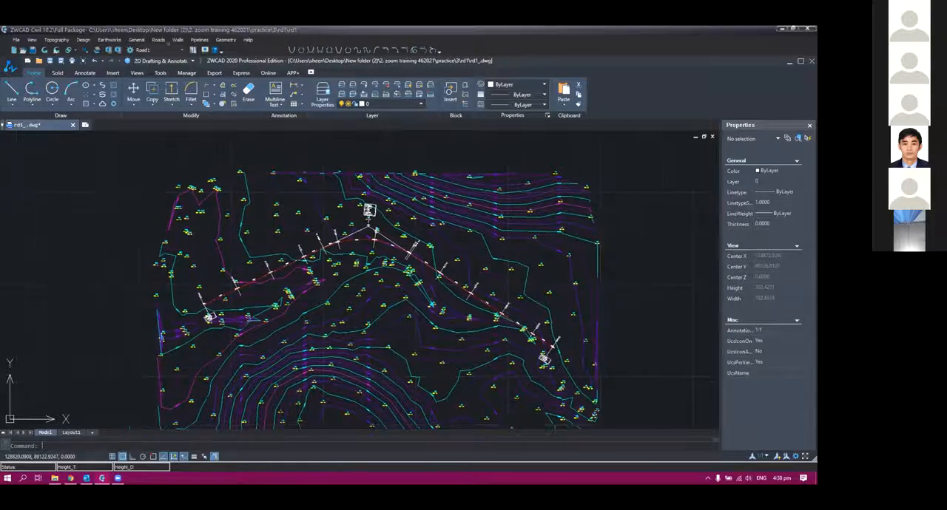
pyautogui.scroll(3, 295, 295)
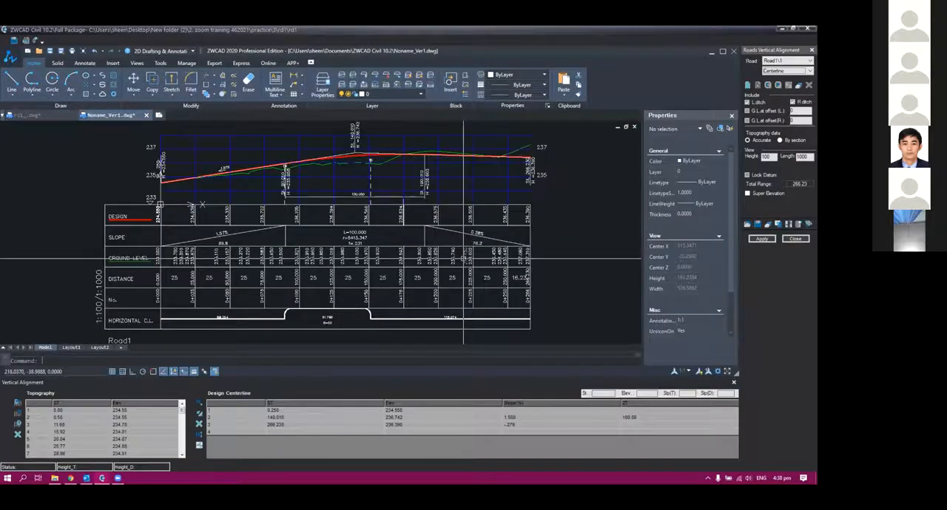
pyautogui.scroll(2, 464, 259)
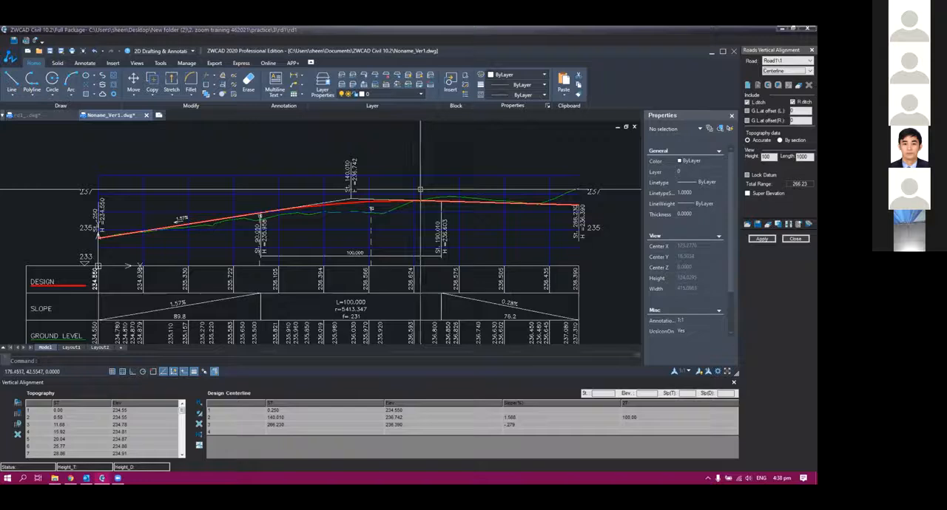
pyautogui.scroll(2, 332, 191)
pyautogui.scroll(2, 414, 215)
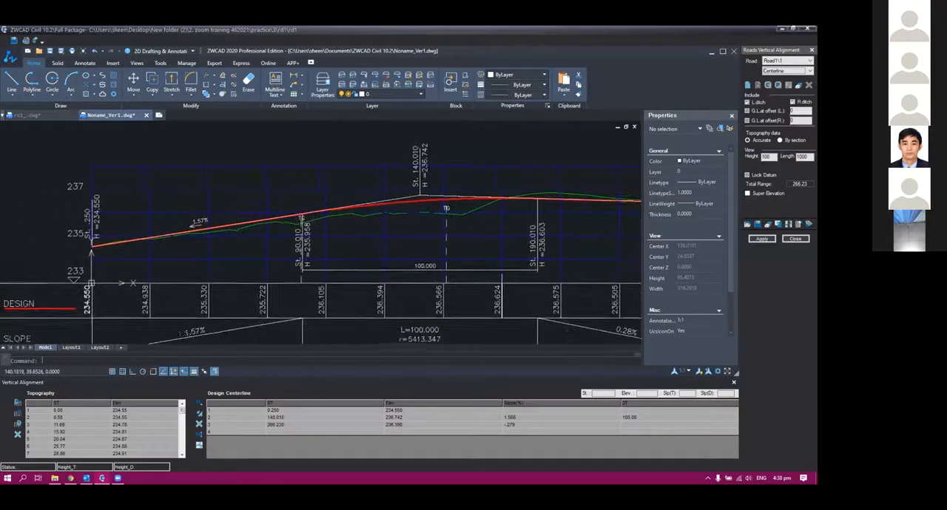
pyautogui.scroll(3, 192, 256)
pyautogui.scroll(2, 159, 247)
pyautogui.moveTo(161, 242); pyautogui.dragTo(195, 293, button='middle')
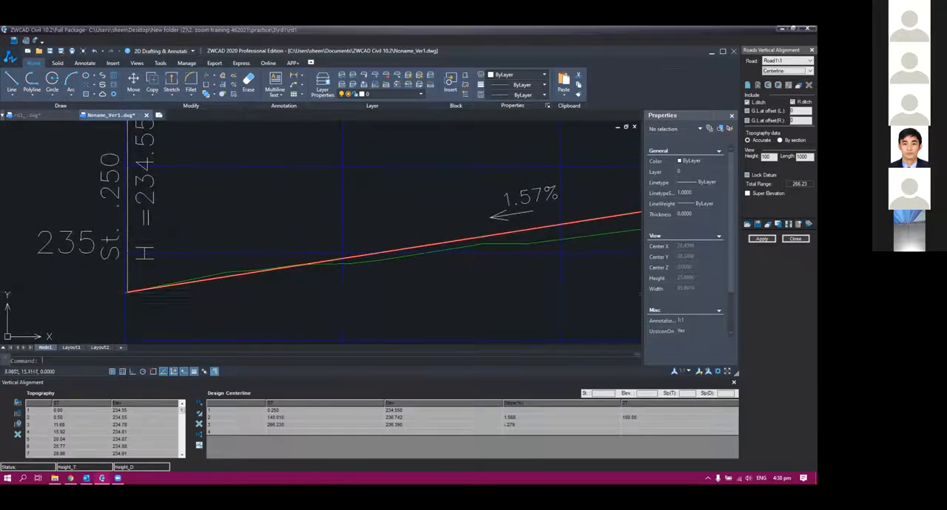
pyautogui.scroll(4, 114, 284)
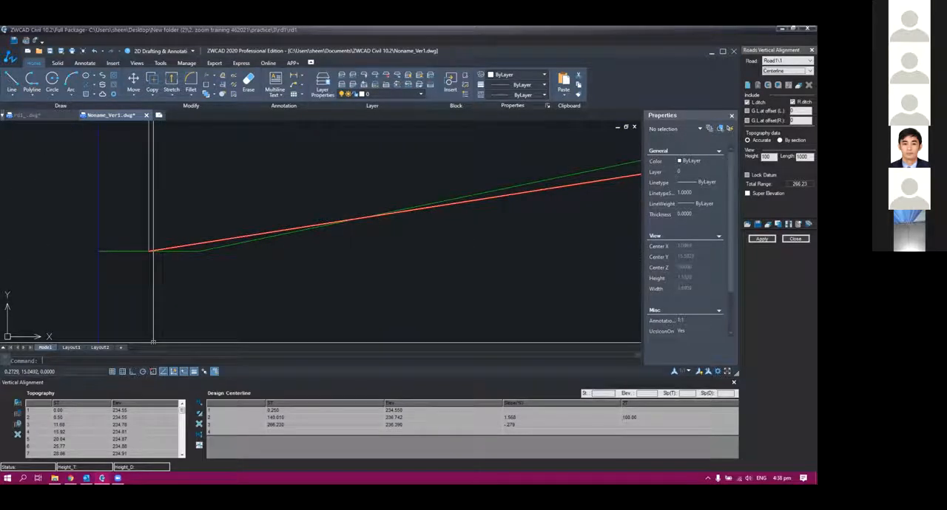
pyautogui.scroll(-3, 174, 263)
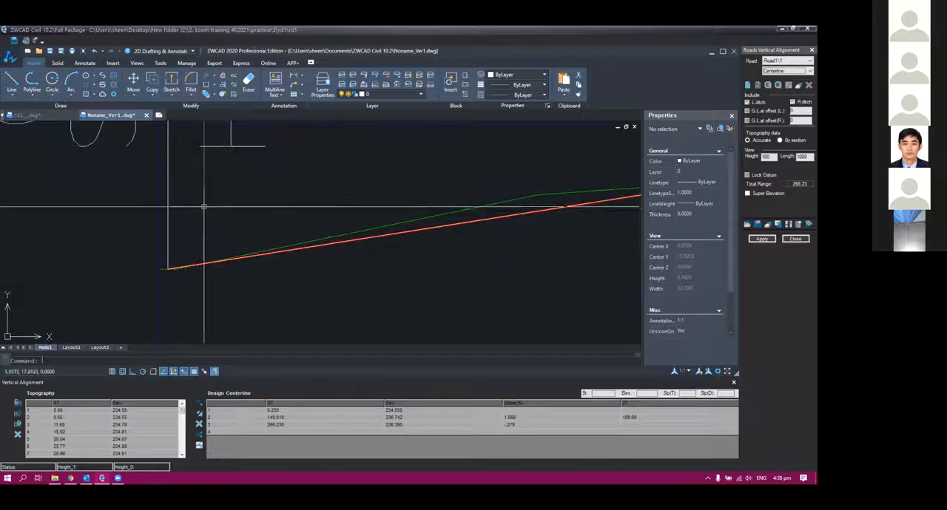
pyautogui.scroll(2, 177, 266)
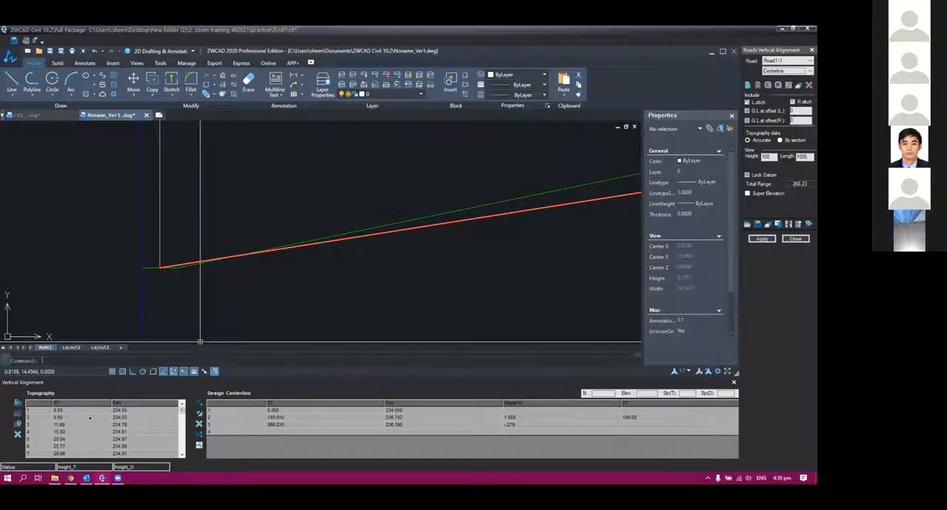
pyautogui.scroll(-12, 281, 281)
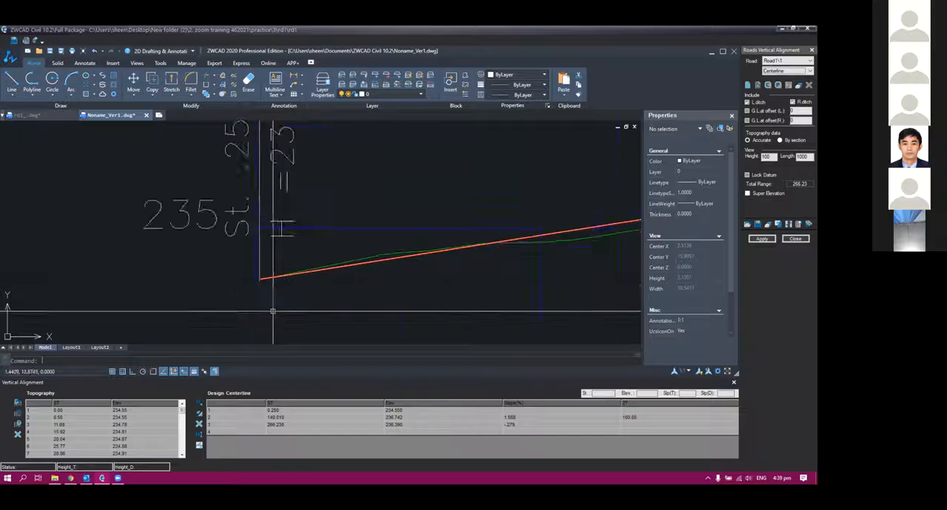
pyautogui.moveTo(251, 260); pyautogui.dragTo(226, 105, button='middle')
pyautogui.moveTo(278, 281); pyautogui.dragTo(267, 254, button='middle')
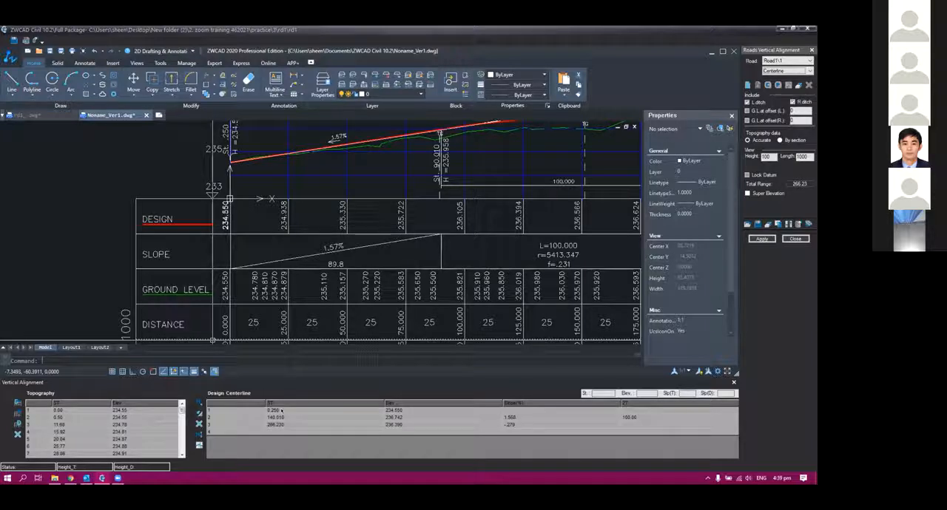
# Set the station of the first design centerline point to 0 and update both the vertical alignment and the cross sections
pyautogui.click(281, 412)
pyautogui.write('0')
pyautogui.press('Return')
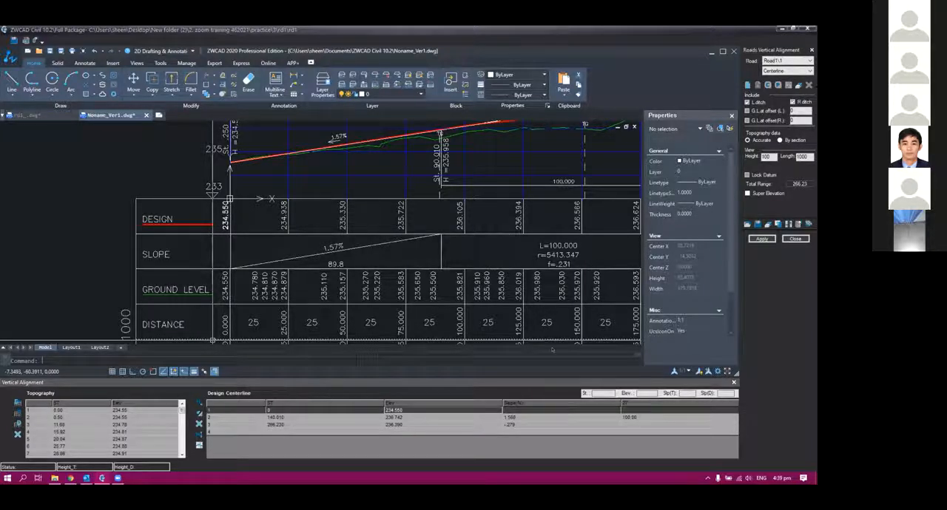
pyautogui.click(762, 239)
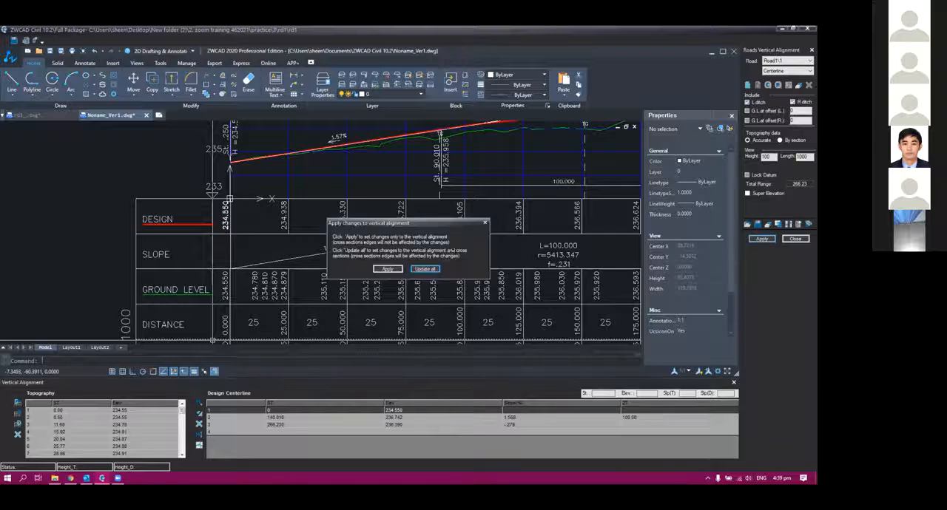
pyautogui.click(425, 268)
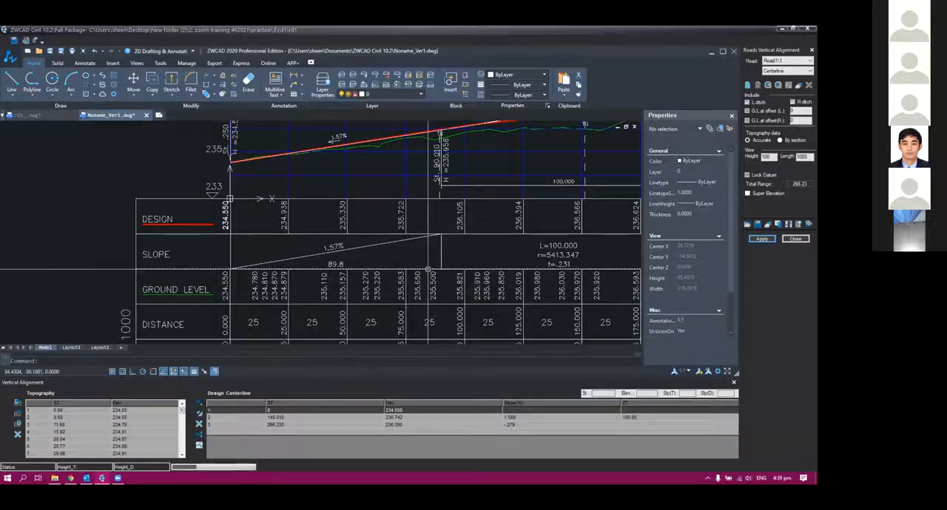
pyautogui.scroll(-3, 179, 310)
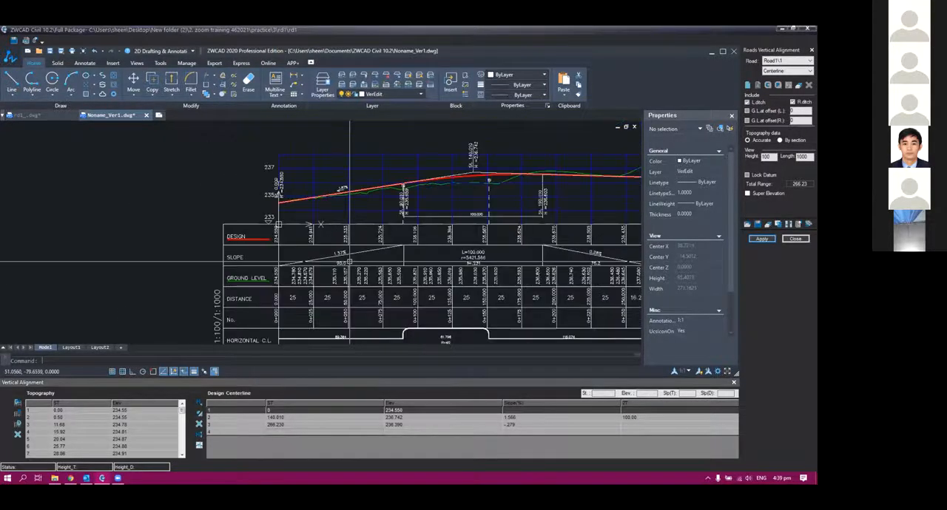
pyautogui.scroll(6, 237, 220)
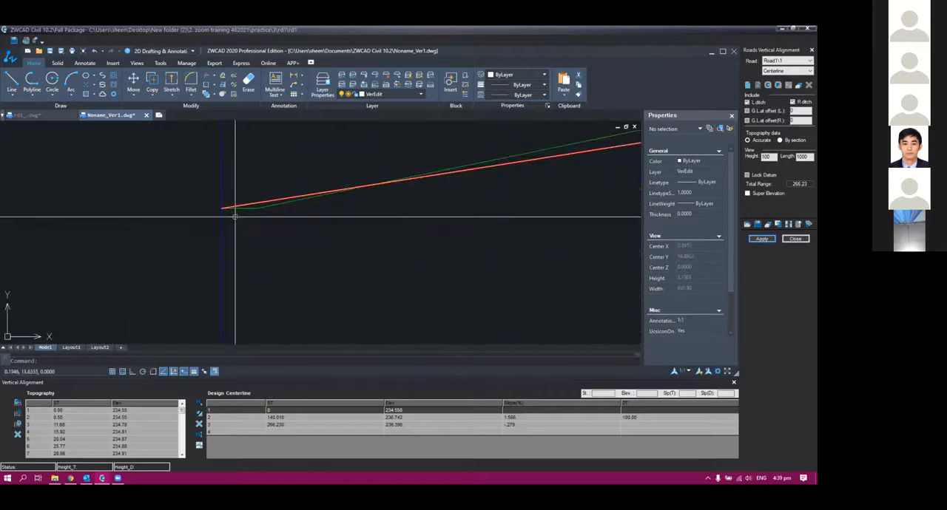
pyautogui.scroll(-3, 223, 186)
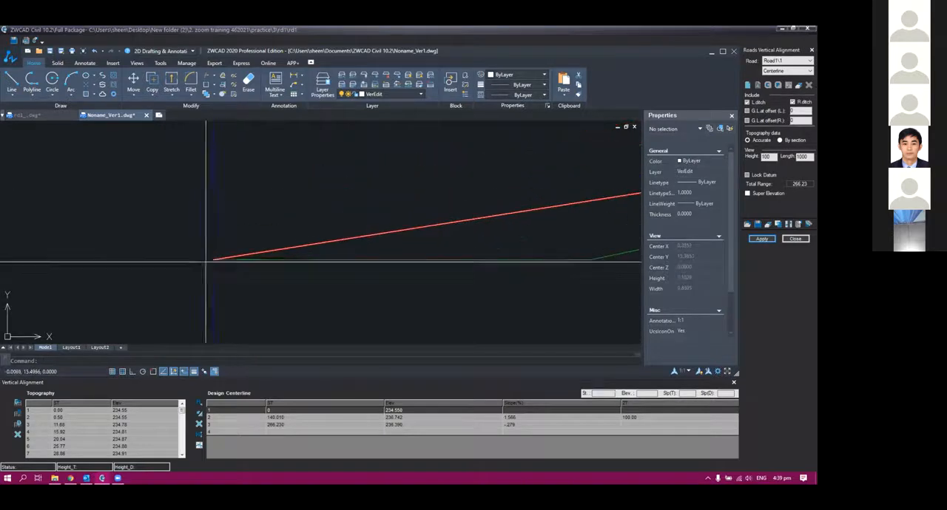
pyautogui.scroll(-3, 479, 256)
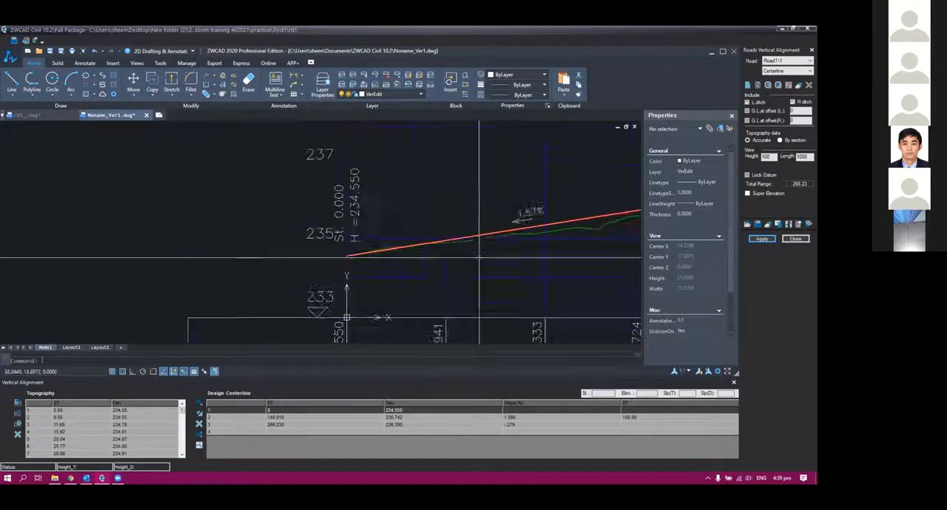
# Close the vertical alignment, open Road1's cross sections and display the Structure data of section 0+000
pyautogui.moveTo(479, 256); pyautogui.dragTo(369, 303, button='middle')
pyautogui.click(788, 239)
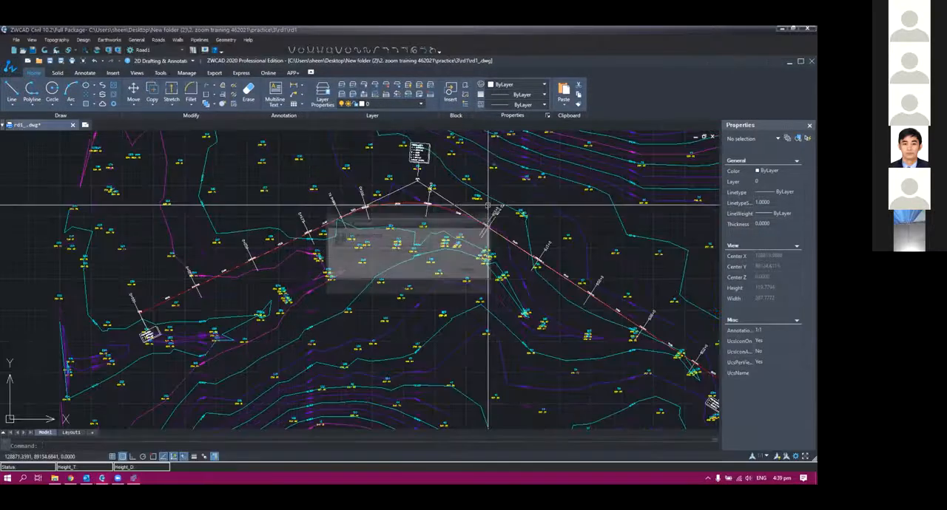
pyautogui.click(487, 205)
pyautogui.click(485, 204)
pyautogui.click(484, 206)
pyautogui.click(485, 205)
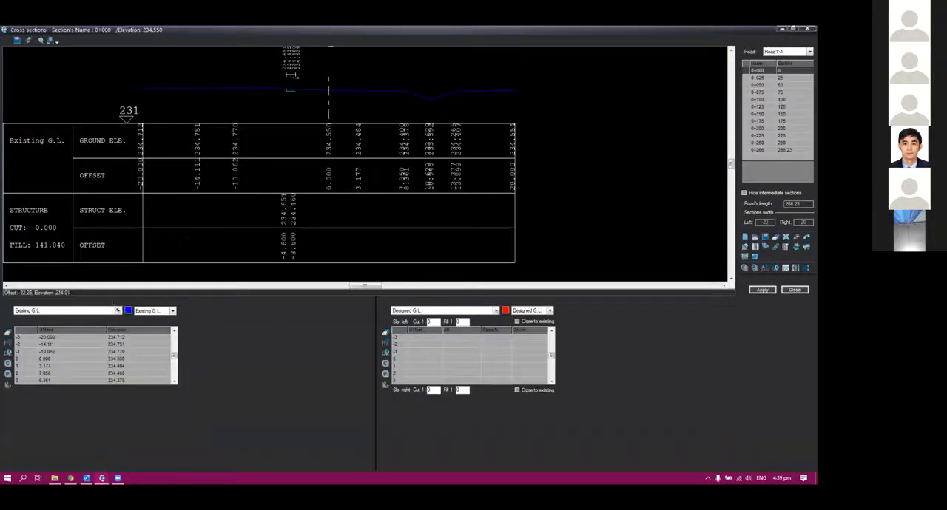
pyautogui.click(96, 310)
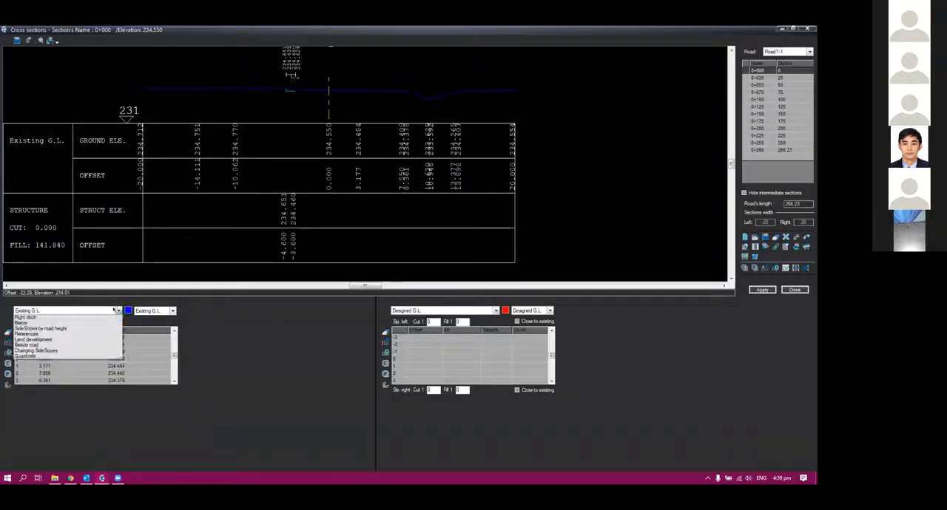
pyautogui.click(63, 329)
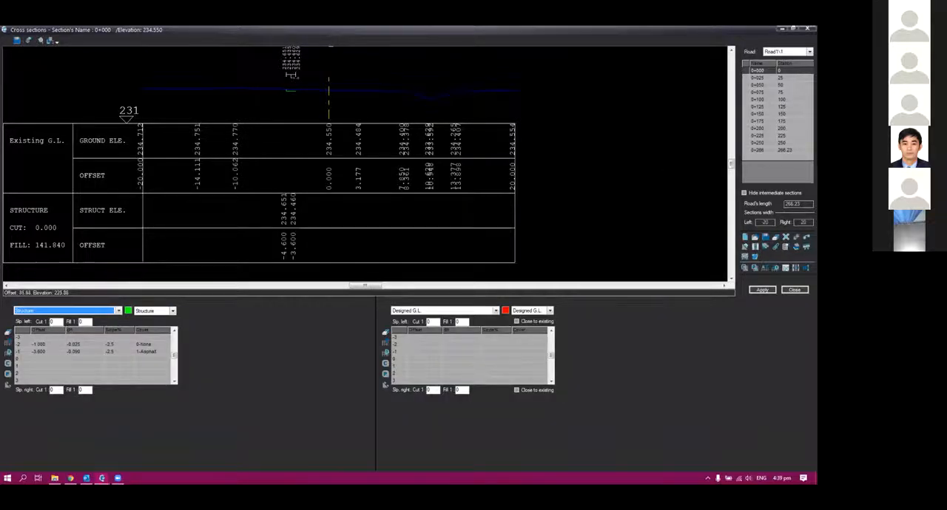
# Copy the structure of section 0+025 to section 0+000 and apply it
pyautogui.click(757, 77)
pyautogui.click(757, 70)
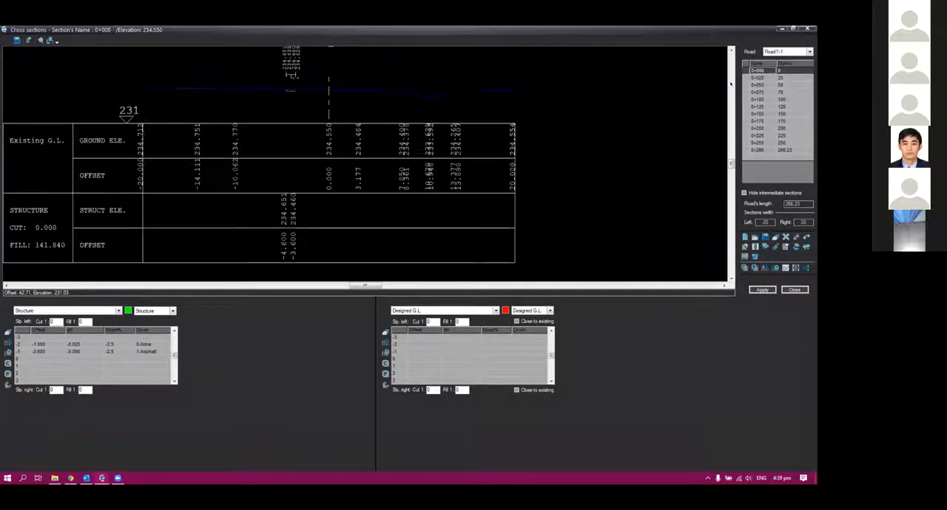
pyautogui.click(755, 78)
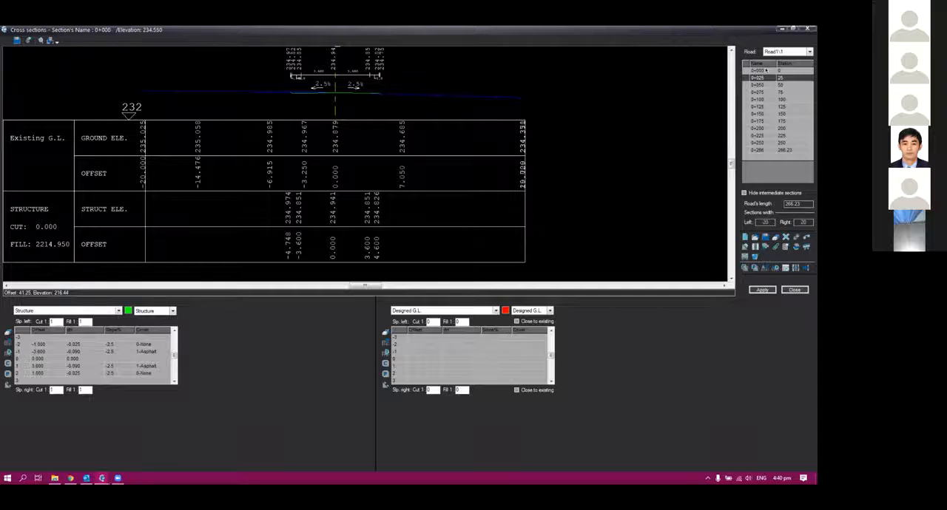
pyautogui.click(767, 70)
pyautogui.click(755, 268)
pyautogui.click(762, 289)
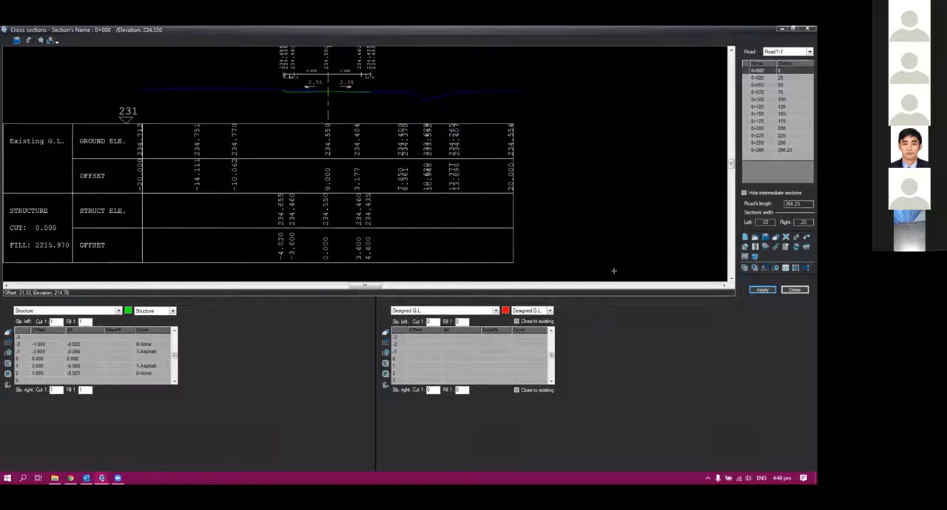
# Check the structure's lanes, shoulders and side slopes at section 0+000 and compare them with section 0+025
pyautogui.scroll(2, 311, 52)
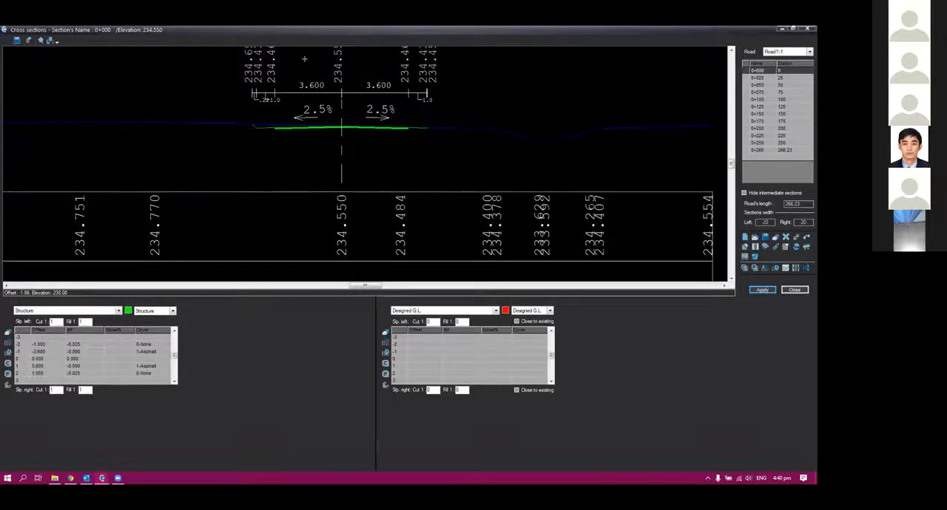
pyautogui.scroll(2, 304, 59)
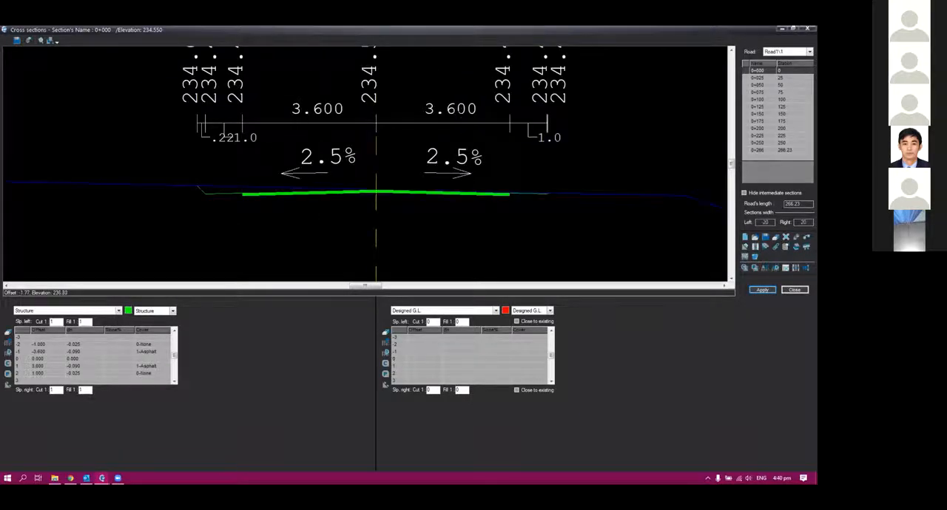
pyautogui.click(757, 77)
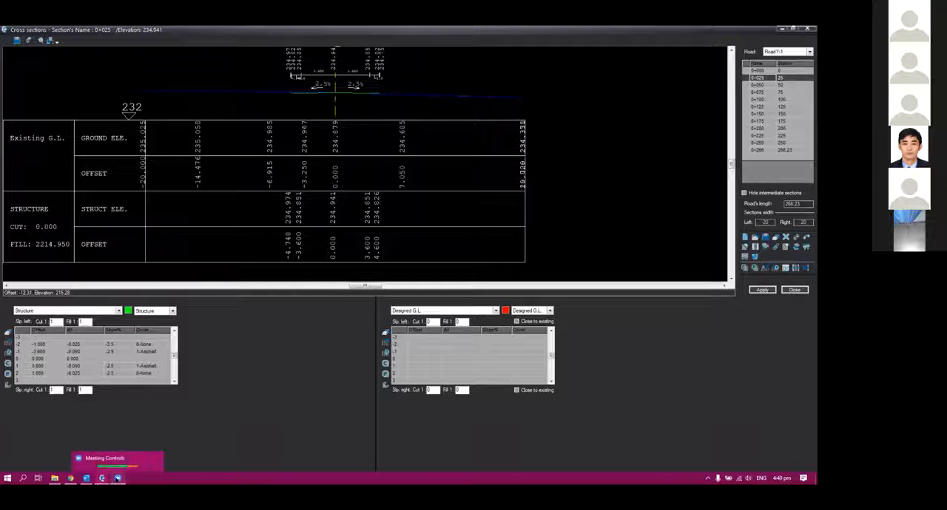
pyautogui.click(757, 70)
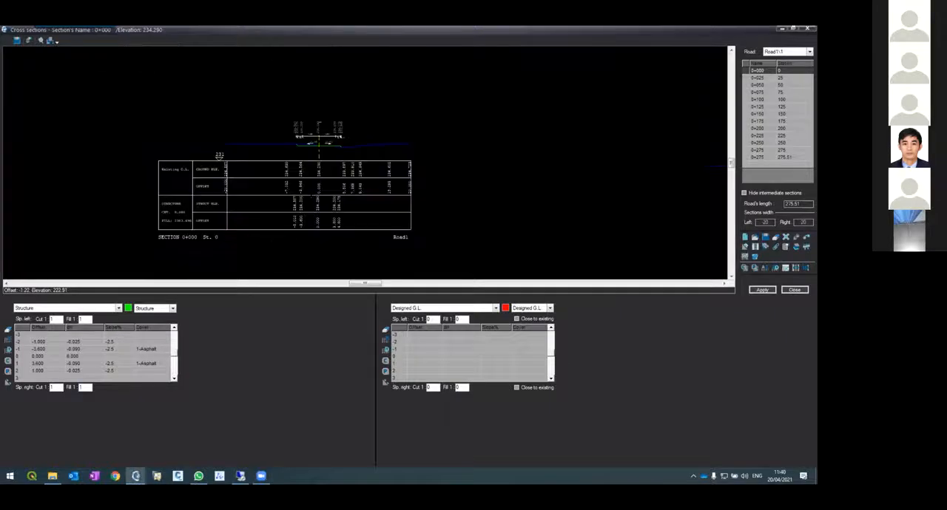
# In the other project, examine section 0+000's asphalt thickness, shoulders and side slopes relative to the existing ground line
pyautogui.scroll(5, 315, 151)
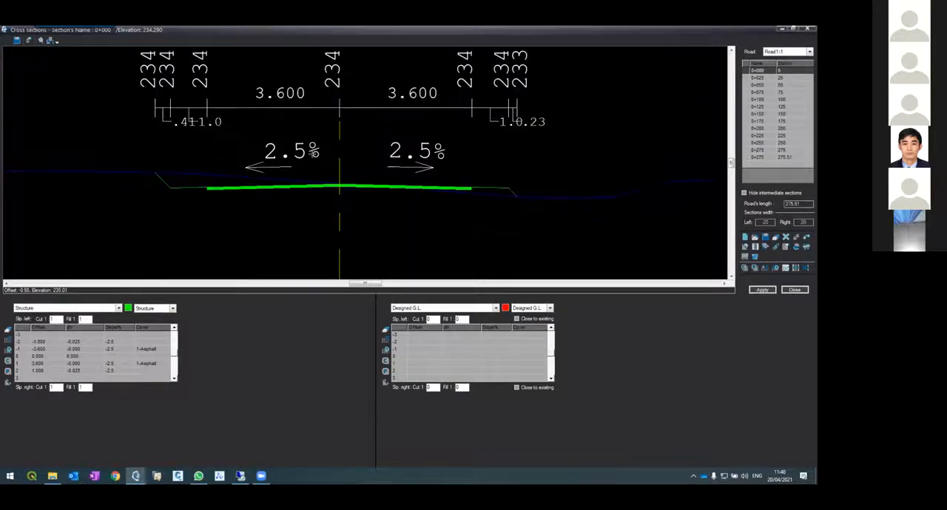
pyautogui.scroll(2, 311, 159)
pyautogui.scroll(-5, 305, 173)
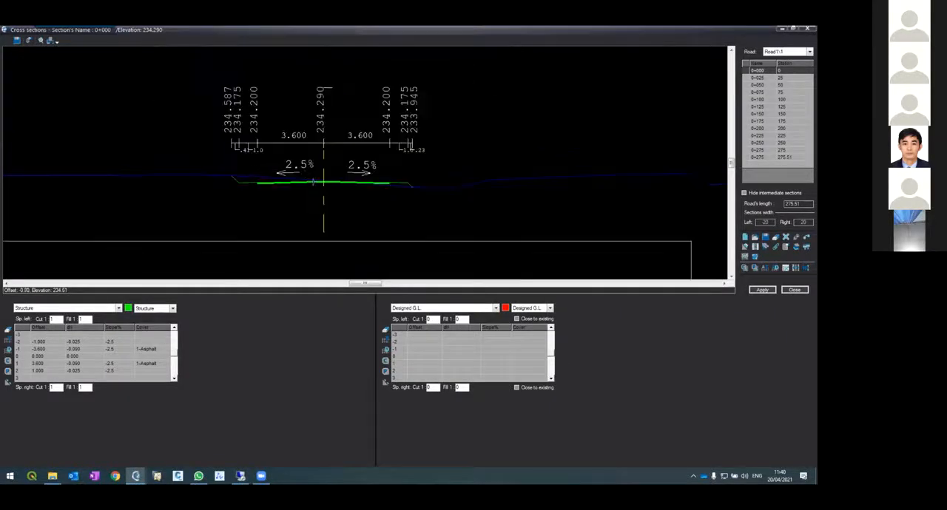
pyautogui.scroll(5, 314, 181)
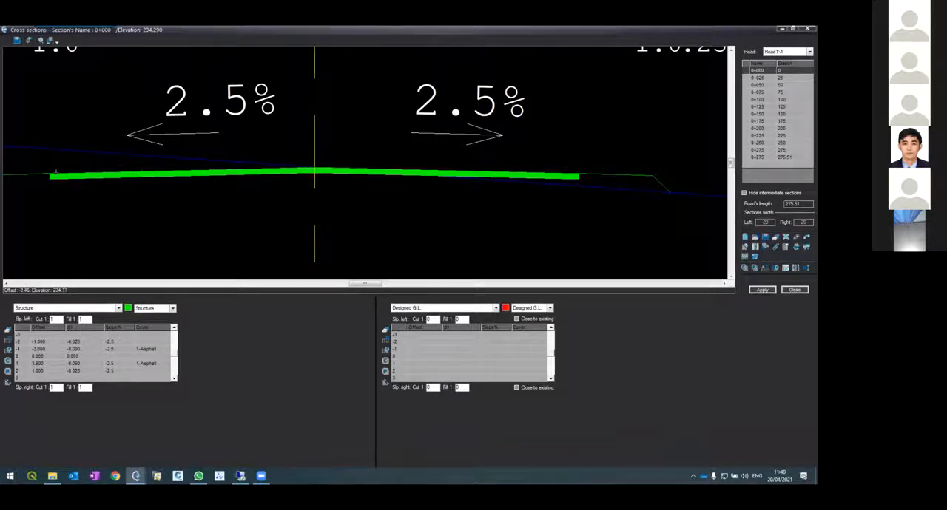
pyautogui.scroll(-5, 292, 160)
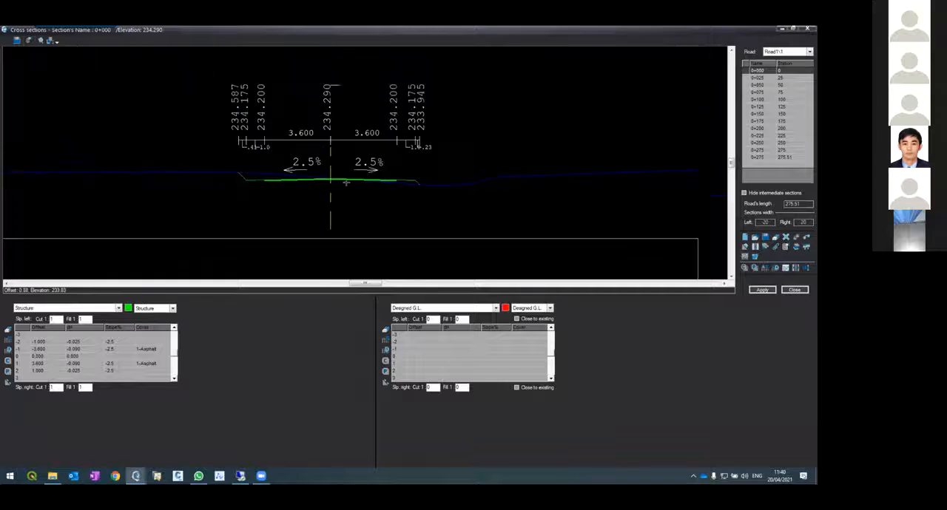
pyautogui.scroll(3, 293, 161)
pyautogui.scroll(-1, 218, 189)
pyautogui.scroll(4, 219, 190)
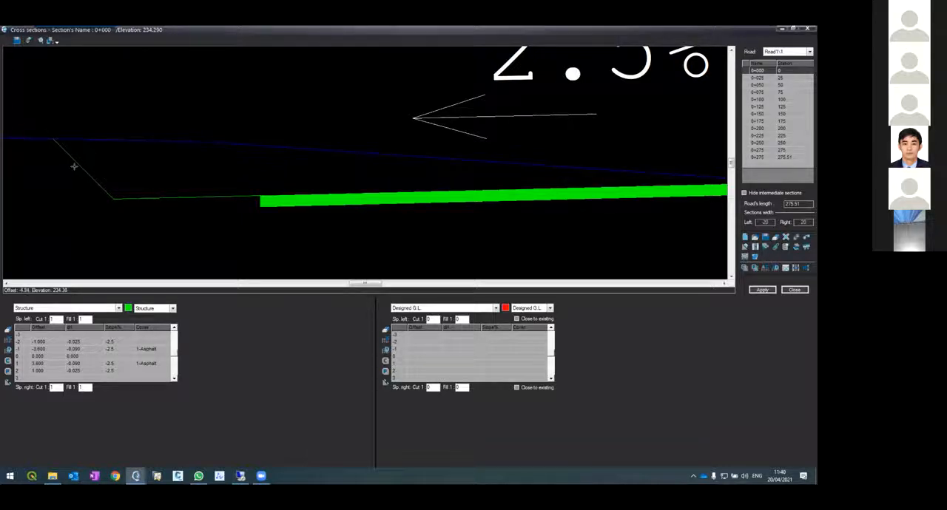
pyautogui.scroll(-3, 52, 169)
pyautogui.scroll(-2, 49, 171)
pyautogui.scroll(6, 148, 191)
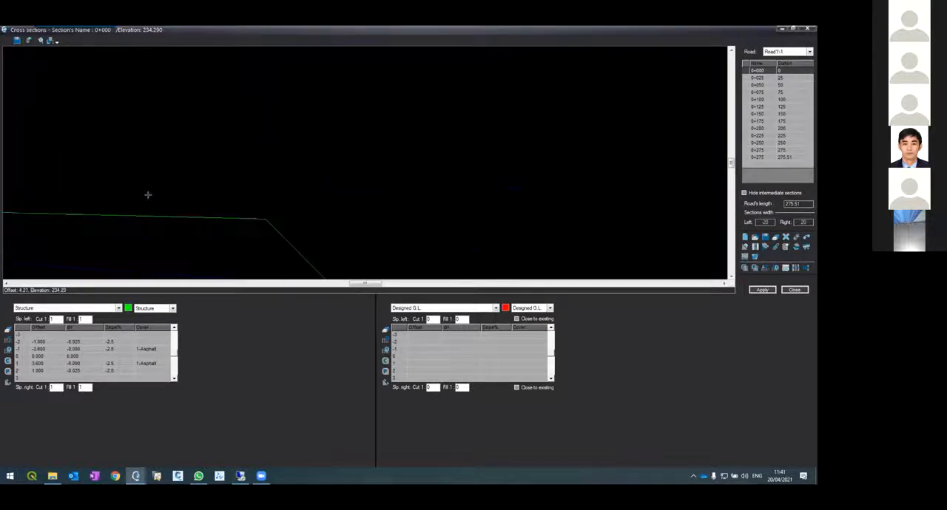
pyautogui.scroll(-3, 202, 190)
pyautogui.scroll(4, 177, 194)
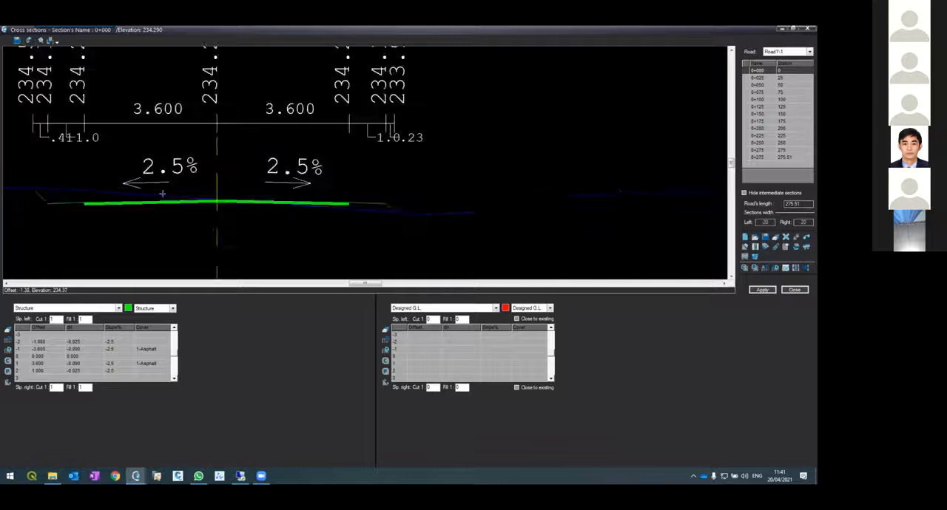
pyautogui.scroll(-4, 184, 216)
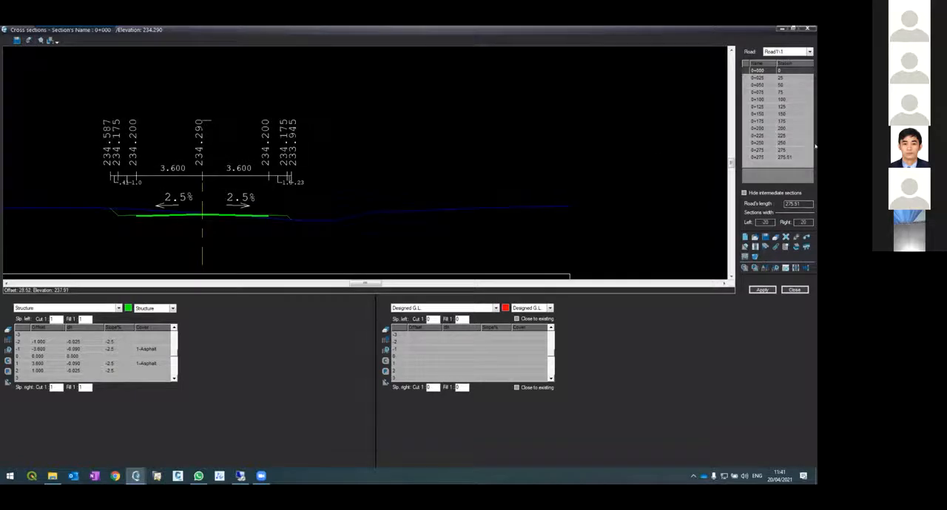
pyautogui.click(772, 290)
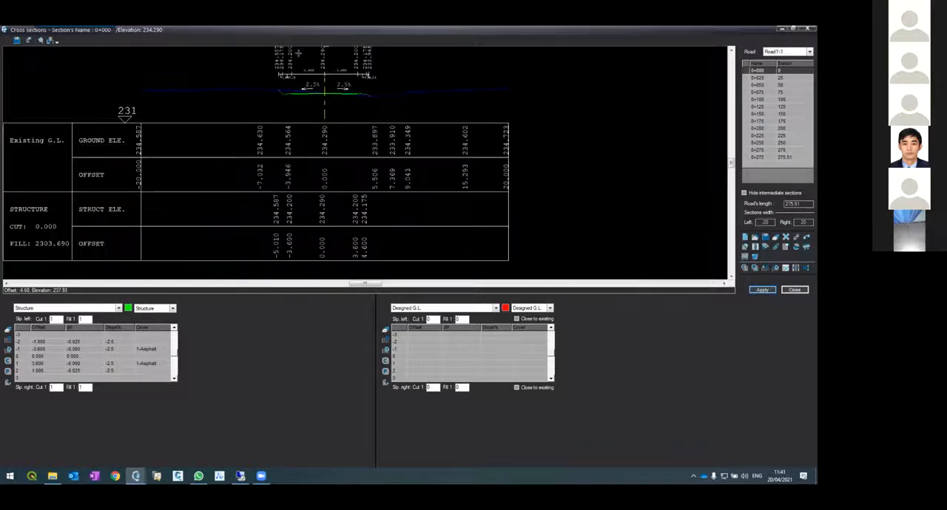
pyautogui.scroll(6, 322, 80)
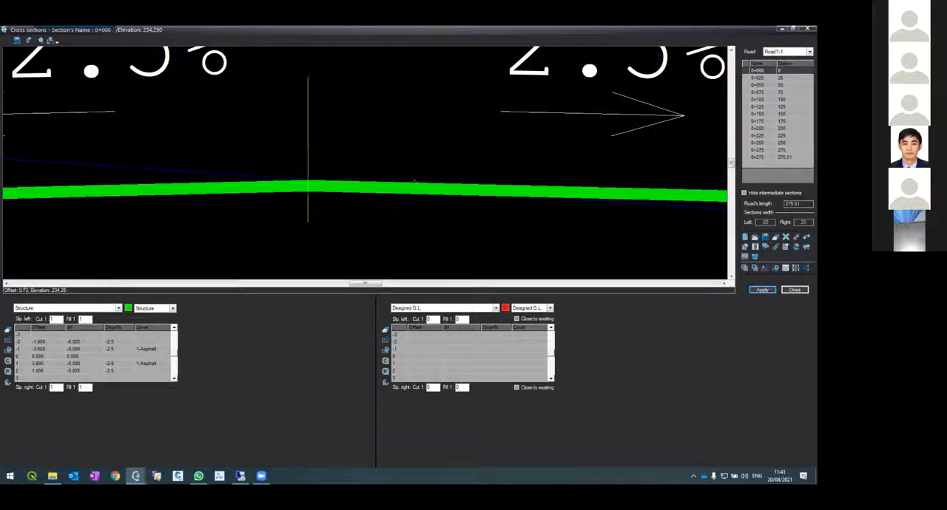
pyautogui.scroll(-3, 280, 176)
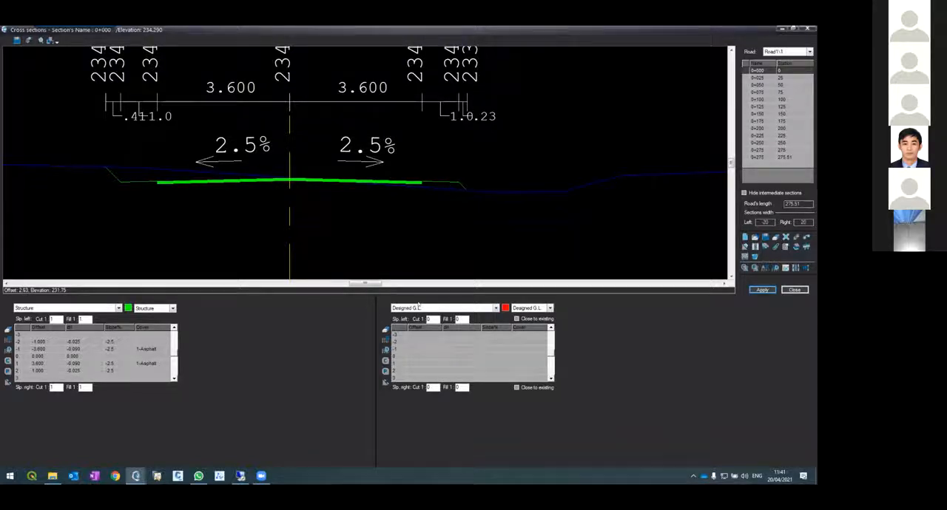
# Add a center point to section 0+000's Designed G.L. with offset 0 and dH -0.5
pyautogui.click(411, 358)
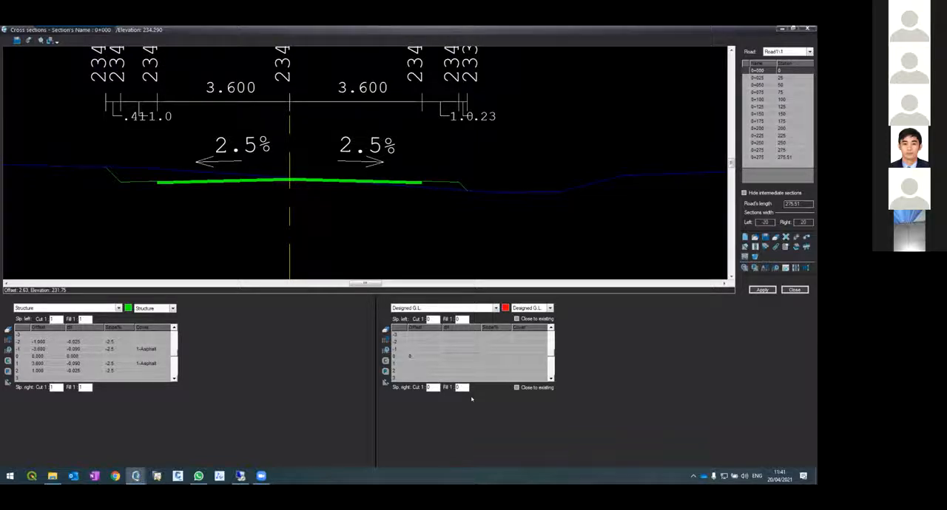
pyautogui.write('-0.5')
pyautogui.press('Return')
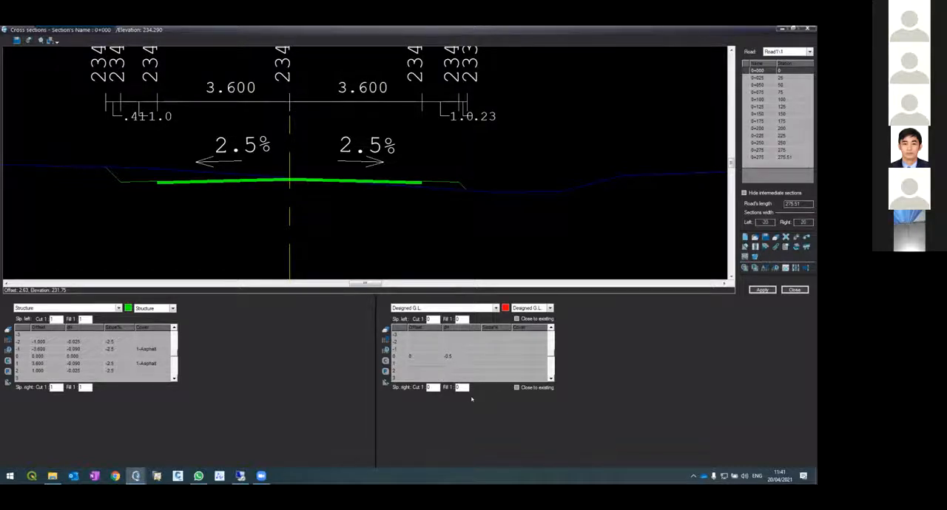
# Define the right side of the Designed G.L. with offsets 3.6 and 1, both at a -2.5% slope
pyautogui.press('Tab')
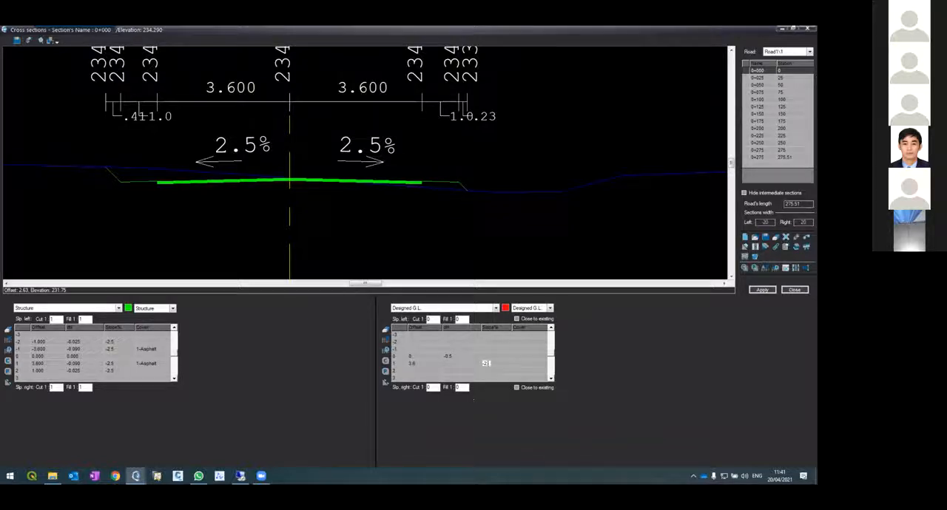
pyautogui.press('Tab')
pyautogui.press('Tab')
pyautogui.write('-3')
# Define the left side of the Designed G.L. with offsets -3.6 and -1 at a -2.5% slope, and apply it
pyautogui.press('Tab')
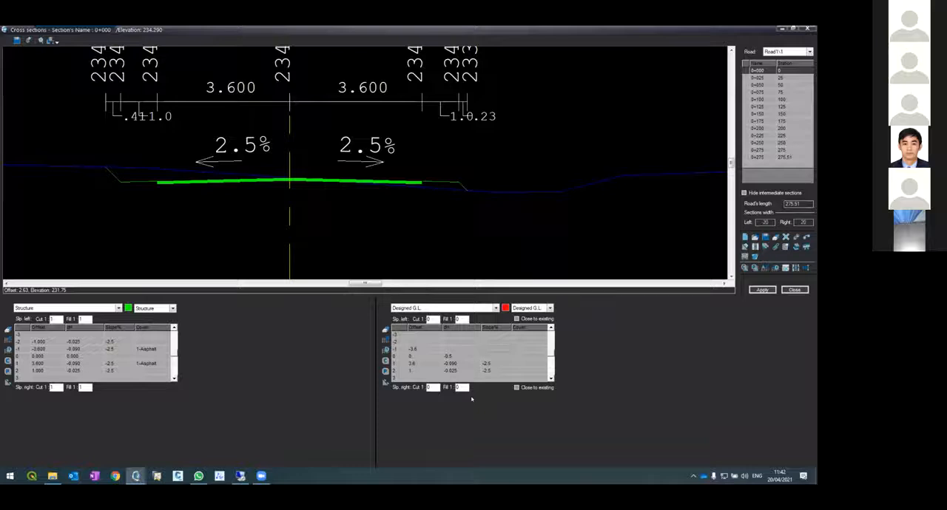
pyautogui.write('-2.5')
pyautogui.press('Tab')
pyautogui.write('-1-2.5')
pyautogui.press('Tab')
pyautogui.click(762, 290)
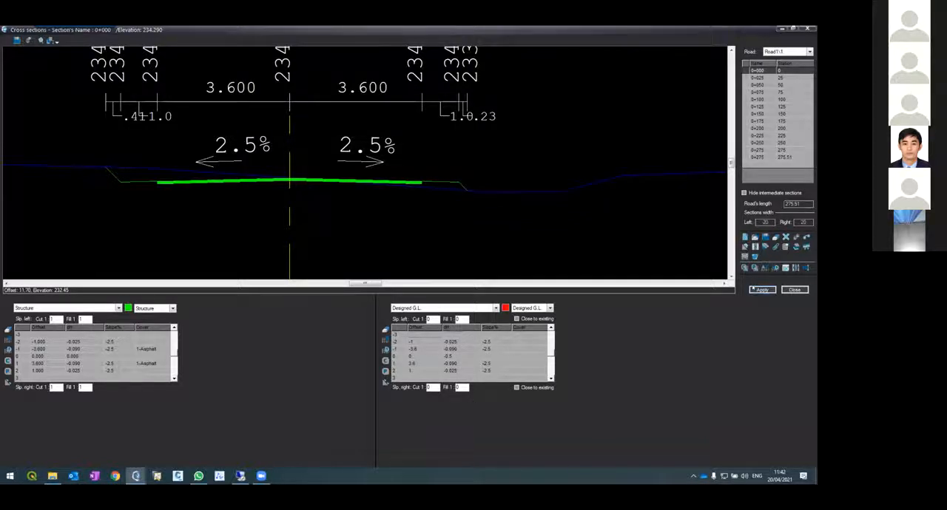
# Set the left and right cut and fill slopes of the Designed G.L. to 1 and apply them
pyautogui.scroll(5, 207, 68)
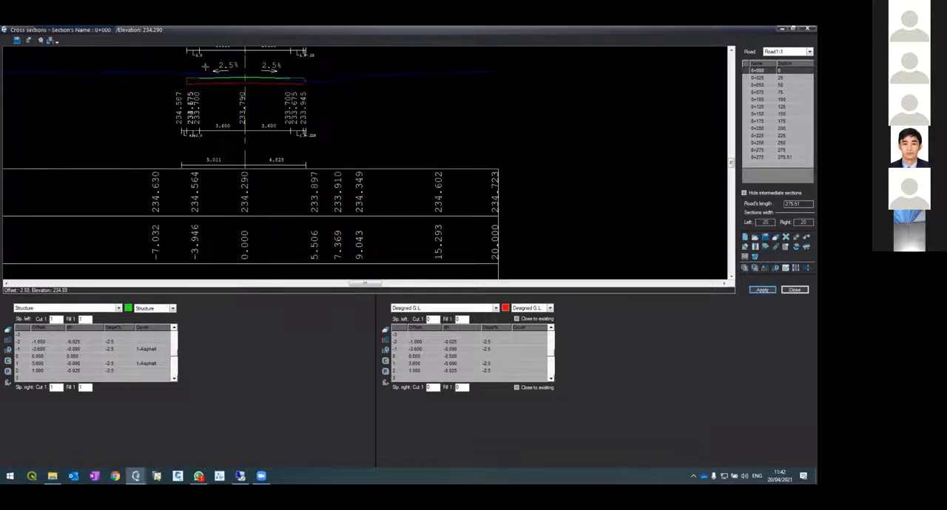
pyautogui.scroll(2, 253, 92)
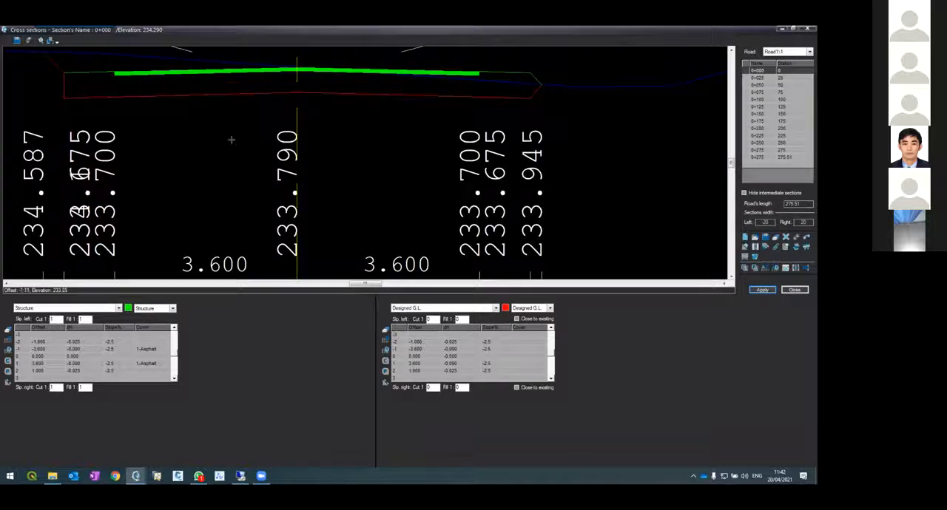
pyautogui.moveTo(429, 319); pyautogui.dragTo(385, 308)
pyautogui.write('11')
pyautogui.moveTo(433, 386); pyautogui.dragTo(426, 376)
pyautogui.doubleClick(458, 387)
pyautogui.click(761, 290)
# Examine how the Designed G.L. runs below the asphalt structure and meets the left shoulder edge and side slope
pyautogui.scroll(2, 218, 74)
pyautogui.scroll(4, 239, 90)
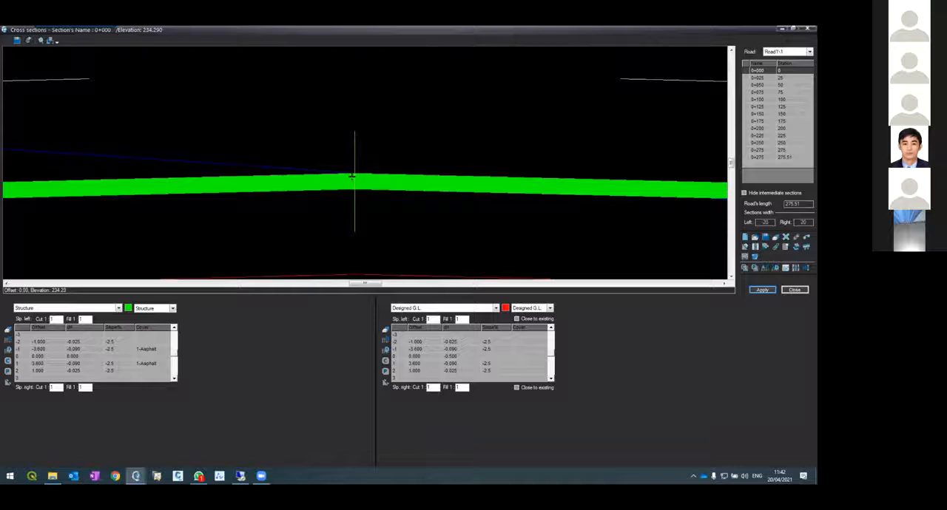
pyautogui.scroll(-2, 347, 229)
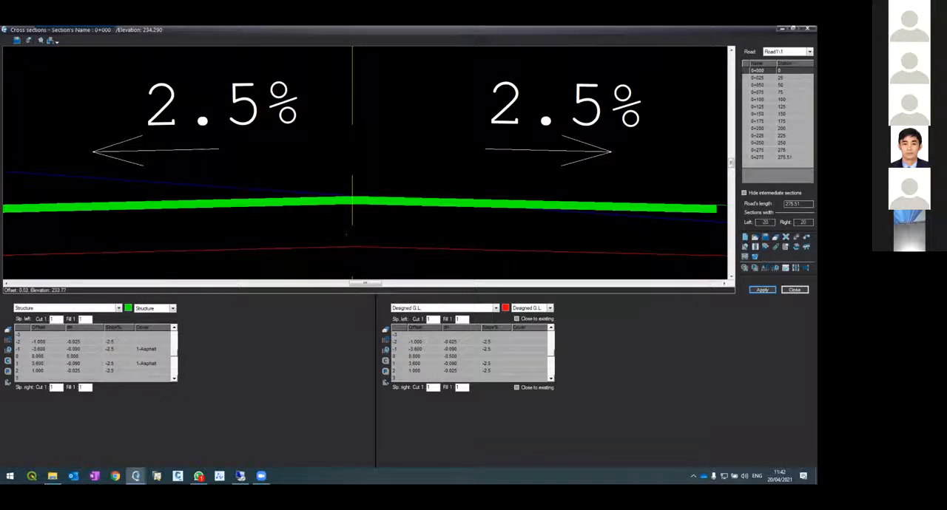
pyautogui.scroll(-3, 279, 228)
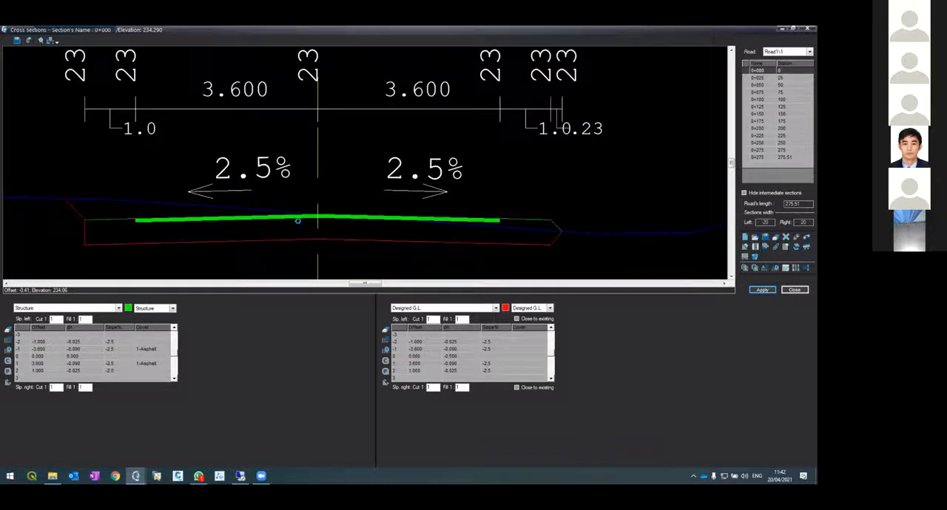
pyautogui.scroll(3, 267, 233)
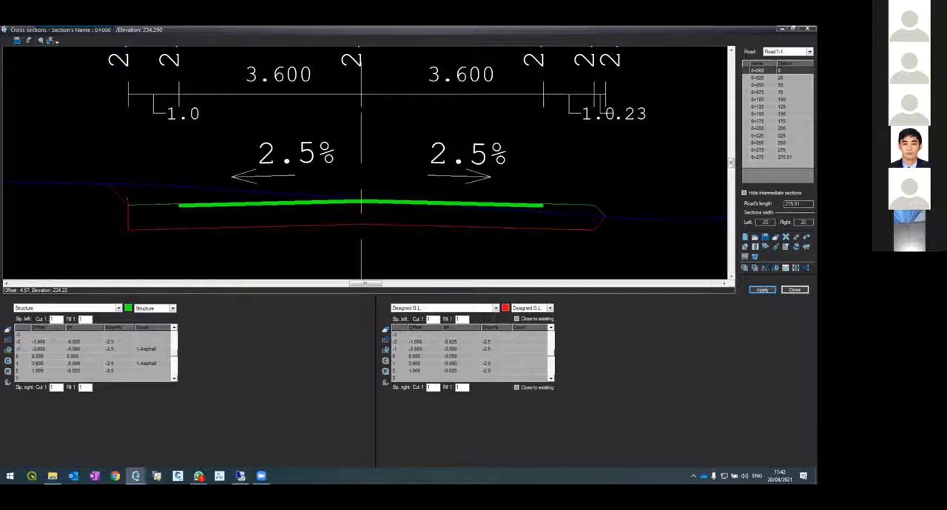
pyautogui.scroll(5, 126, 199)
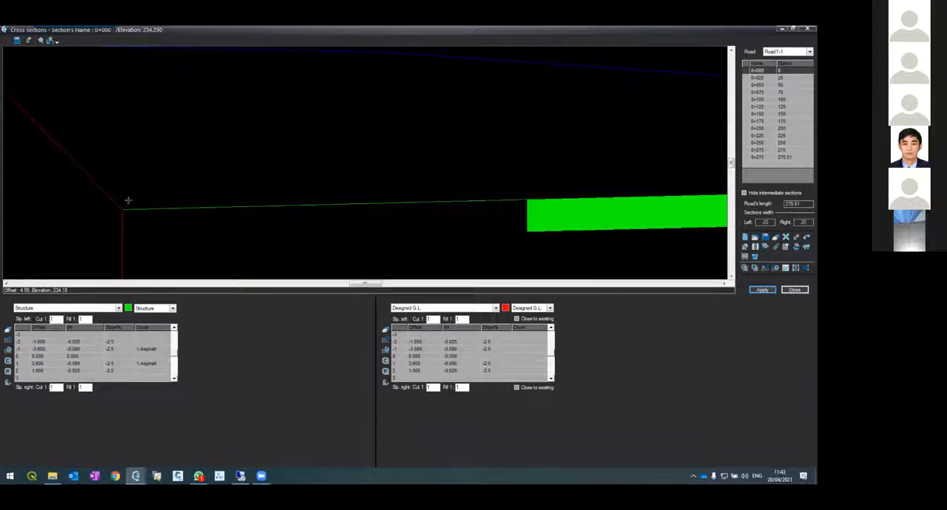
pyautogui.scroll(-5, 127, 199)
pyautogui.scroll(5, 121, 190)
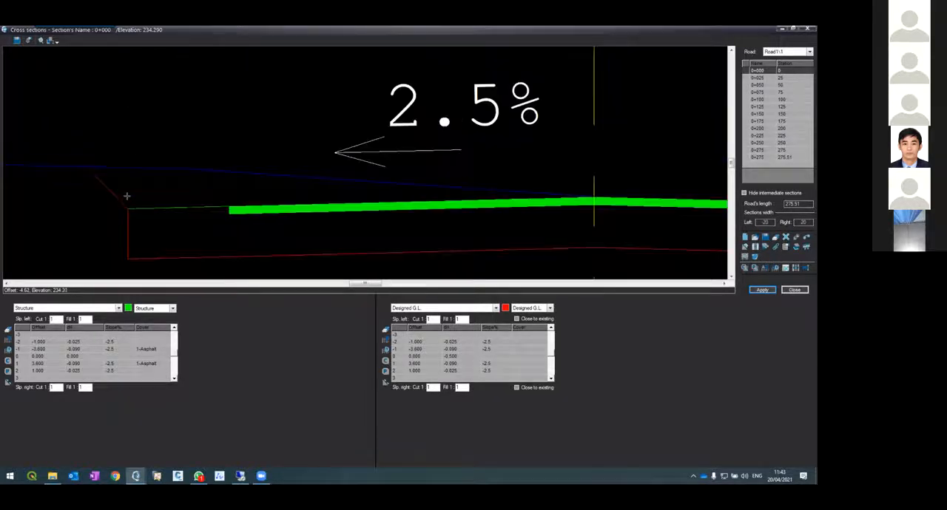
# Examine how the Designed G.L. closes to the existing ground on both sides of section 0+000
pyautogui.scroll(-5, 82, 173)
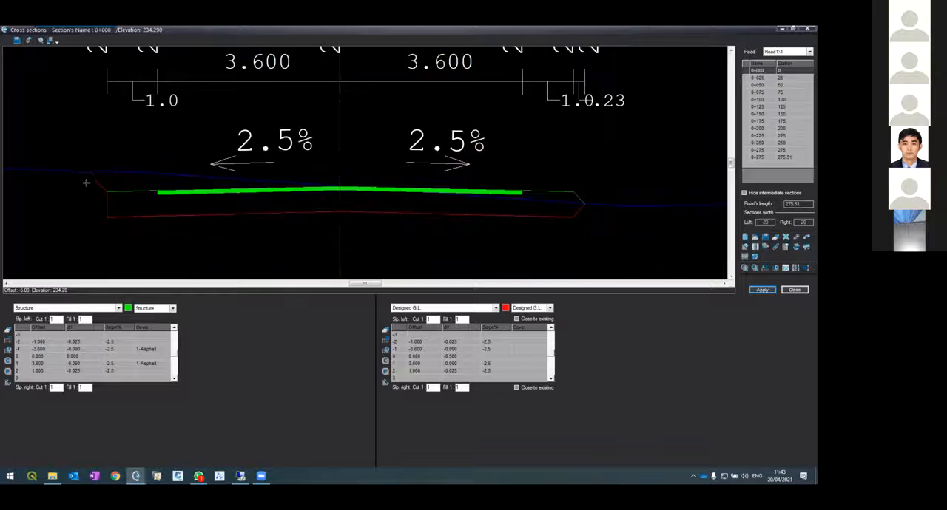
pyautogui.scroll(-3, 564, 210)
pyautogui.scroll(8, 571, 210)
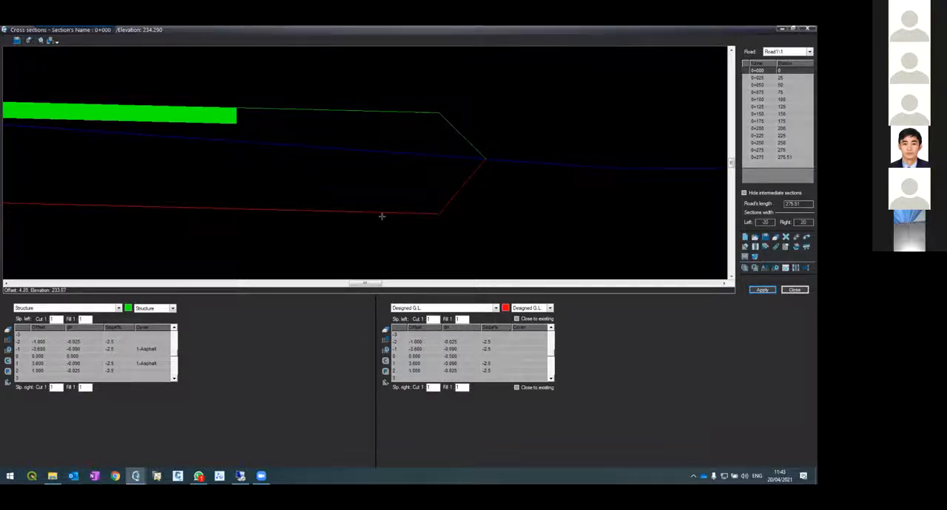
pyautogui.scroll(-5, 431, 210)
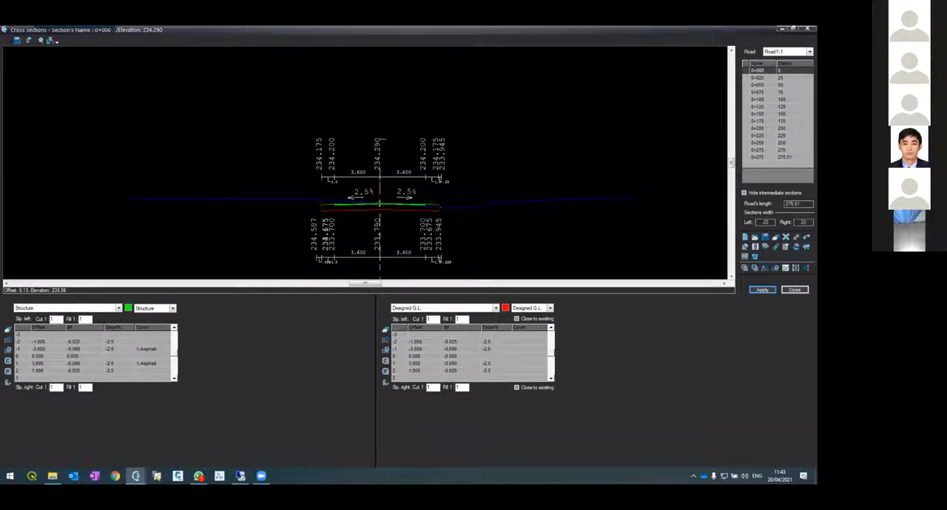
pyautogui.scroll(3, 378, 205)
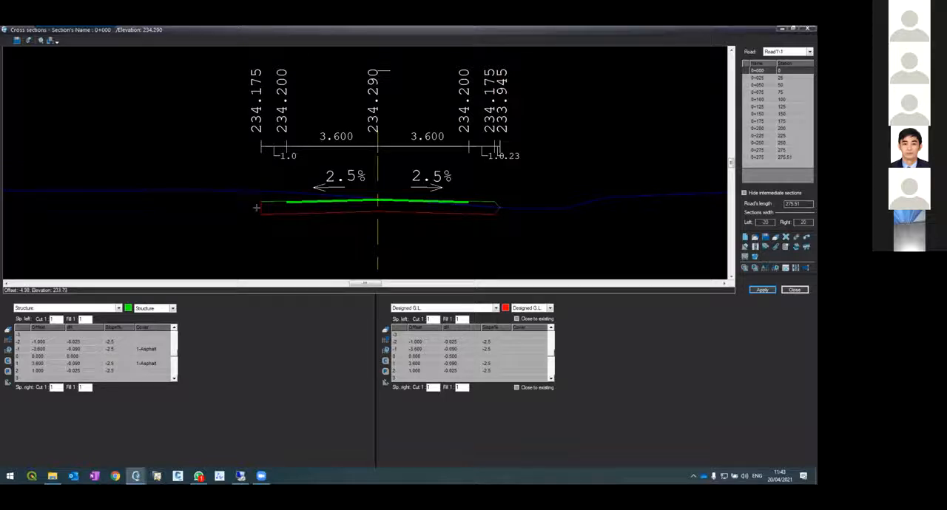
pyautogui.scroll(-3, 253, 207)
pyautogui.scroll(5, 251, 206)
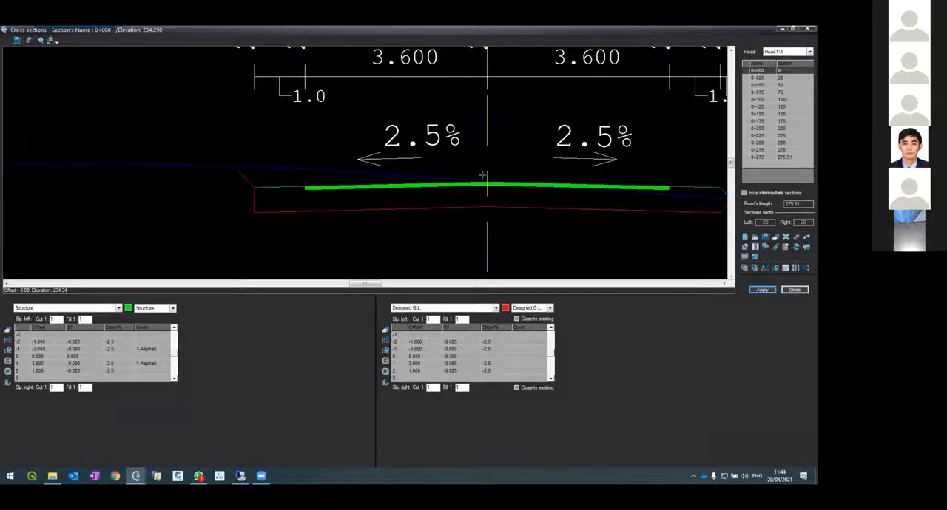
pyautogui.scroll(3, 477, 179)
pyautogui.scroll(-6, 451, 178)
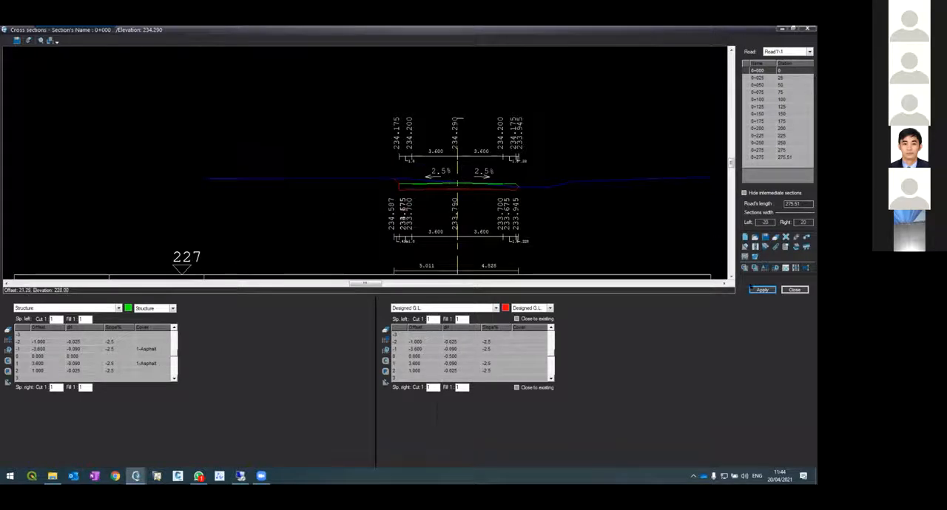
# Apply section 0+000 and copy its Structure and Designed G.L. data to the end section at station 275.51, applying it there
pyautogui.click(751, 290)
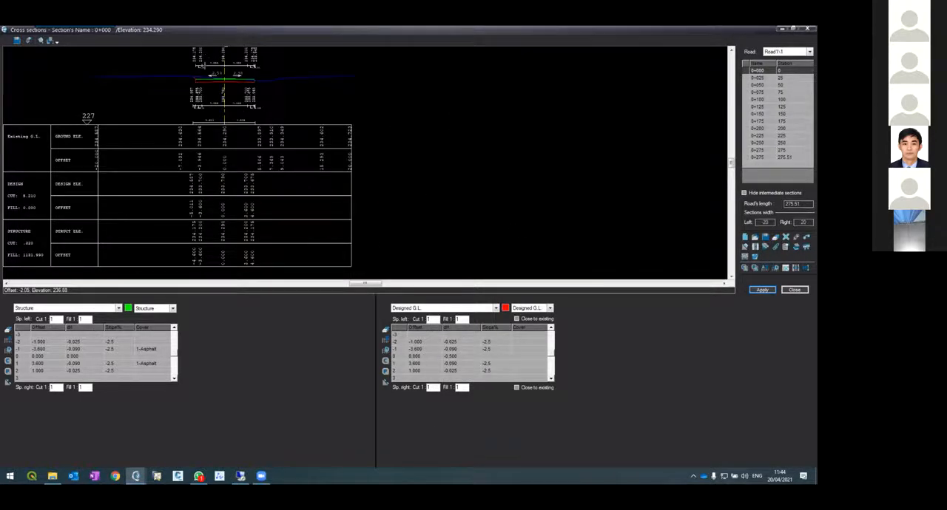
pyautogui.scroll(3, 215, 72)
pyautogui.scroll(3, 215, 72)
pyautogui.scroll(-3, 281, 133)
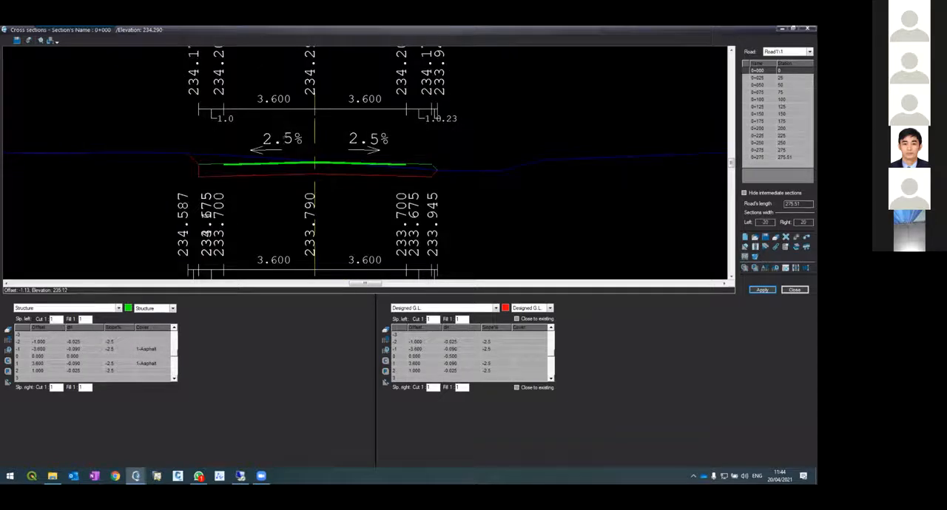
pyautogui.click(744, 267)
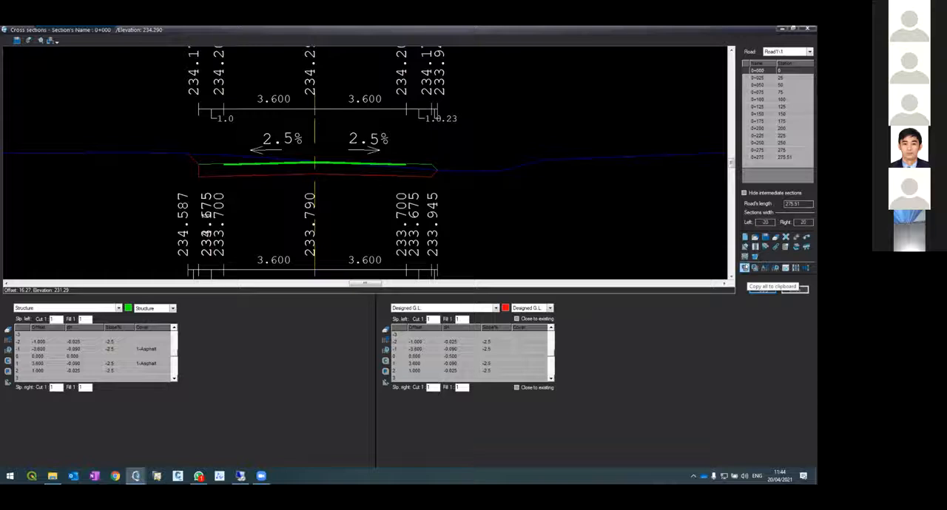
pyautogui.click(758, 157)
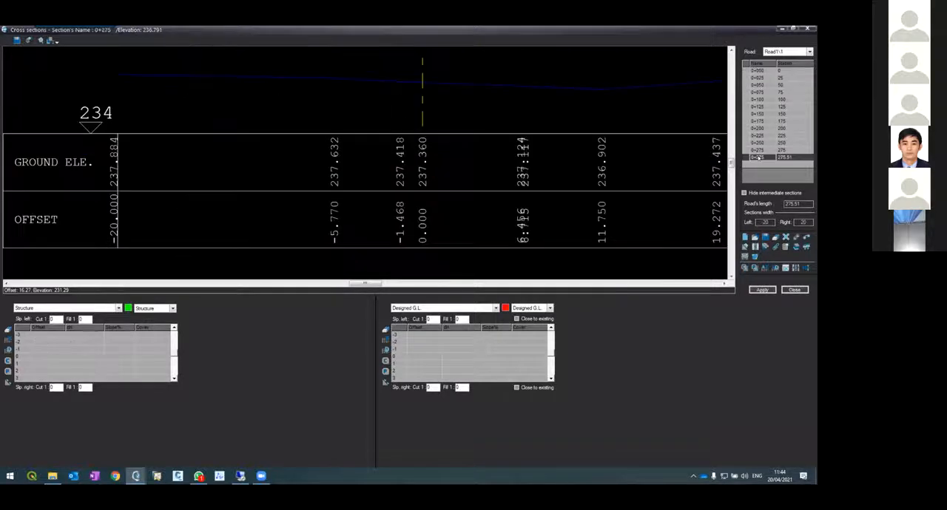
pyautogui.click(755, 268)
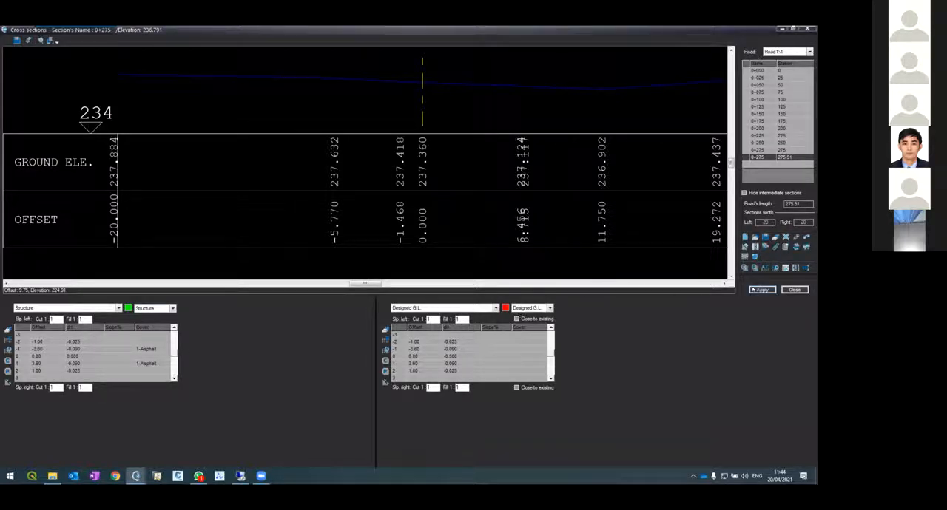
pyautogui.scroll(-5, 382, 134)
pyautogui.scroll(8, 243, 86)
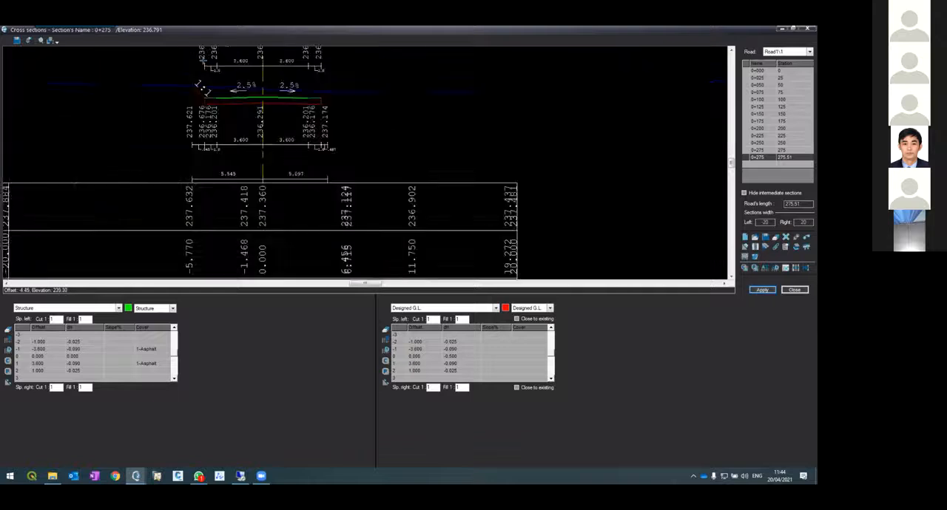
pyautogui.scroll(-4, 260, 111)
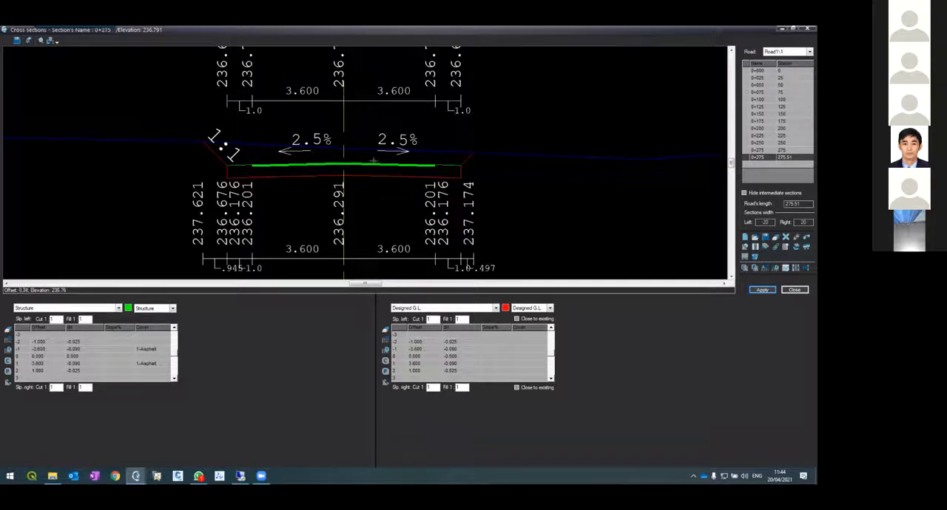
pyautogui.scroll(3, 334, 152)
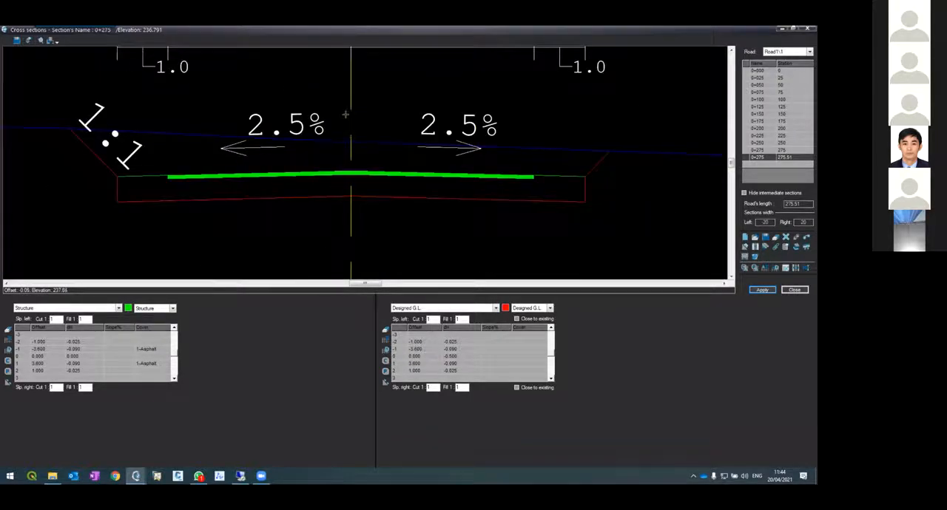
pyautogui.scroll(-3, 338, 173)
pyautogui.scroll(3, 335, 182)
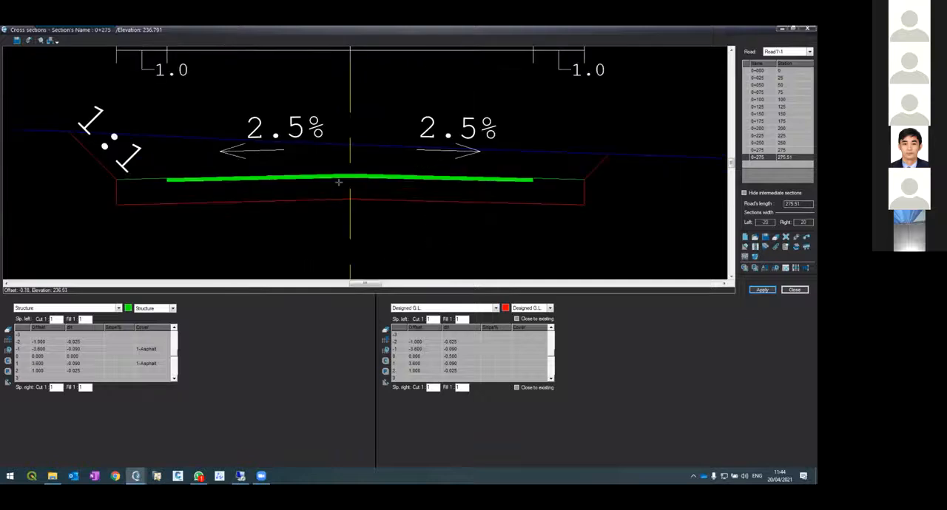
# Switch from the cross sections to Road1's vertical alignment and compare the design line with the ground line at the road's start and end
pyautogui.click(790, 291)
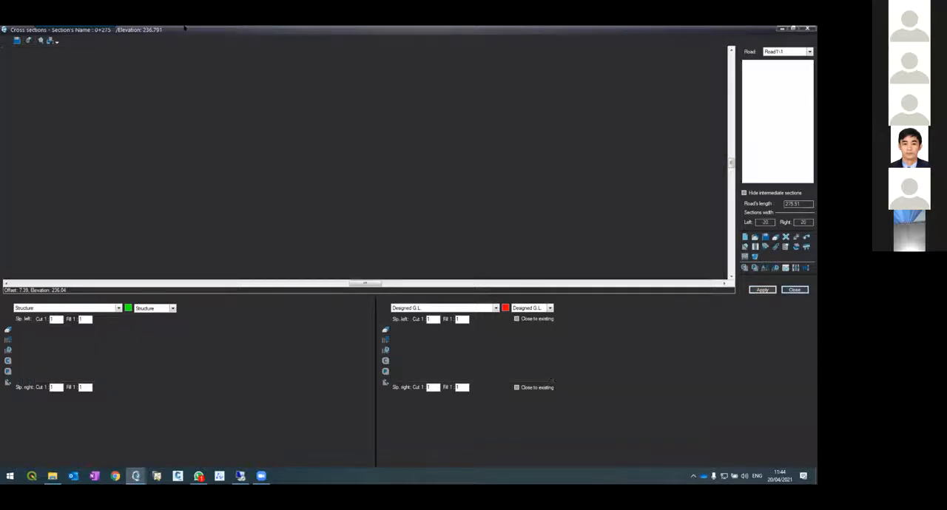
pyautogui.click(155, 41)
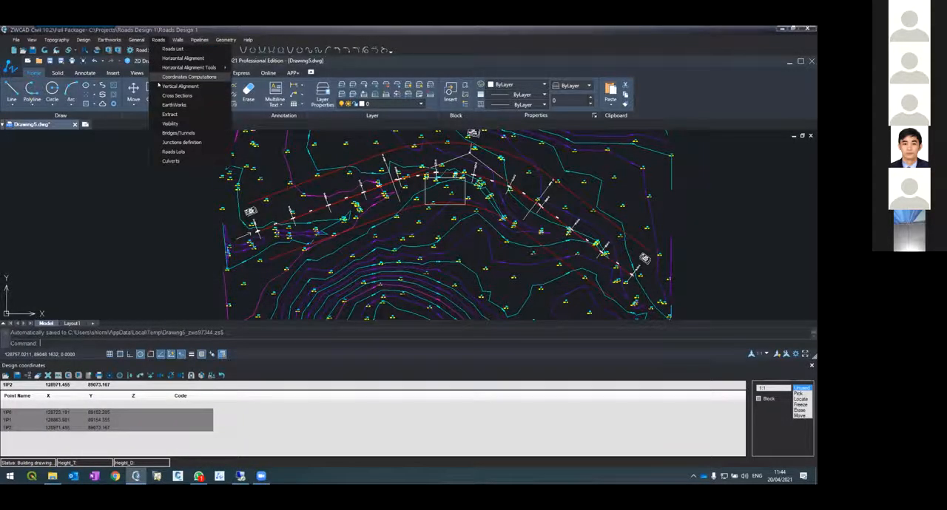
pyautogui.click(159, 86)
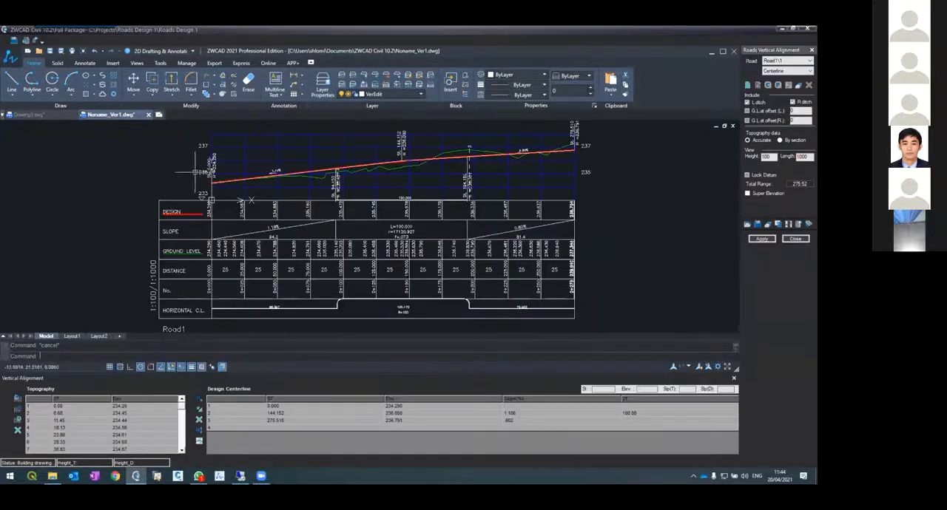
pyautogui.scroll(7, 209, 180)
pyautogui.scroll(3, 280, 225)
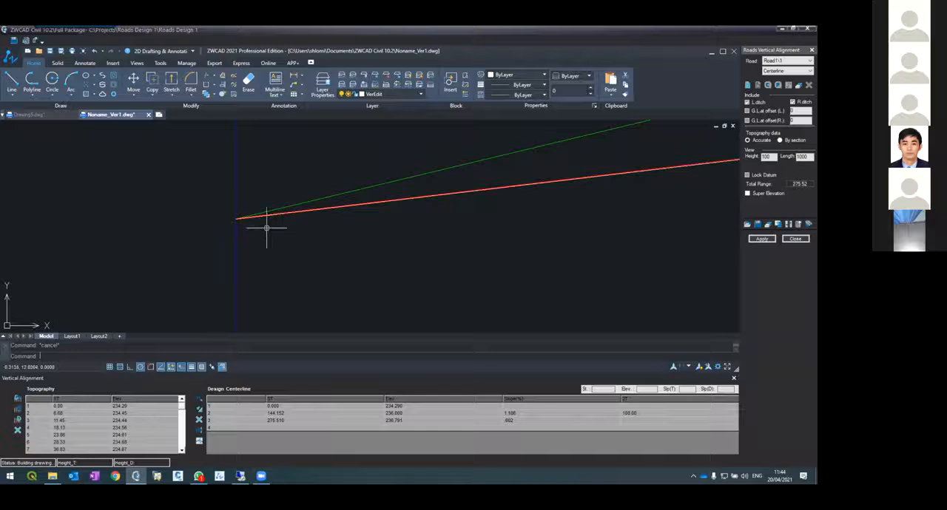
pyautogui.scroll(-5, 234, 218)
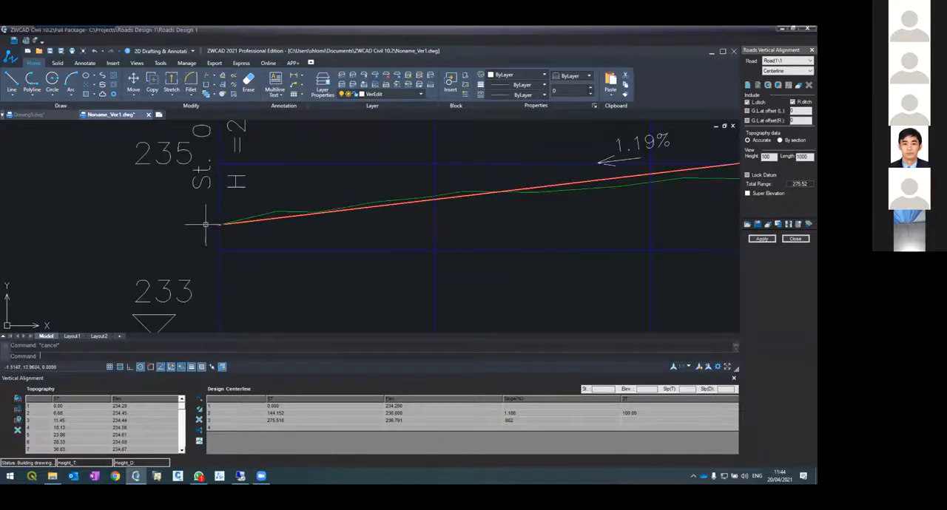
pyautogui.scroll(5, 205, 219)
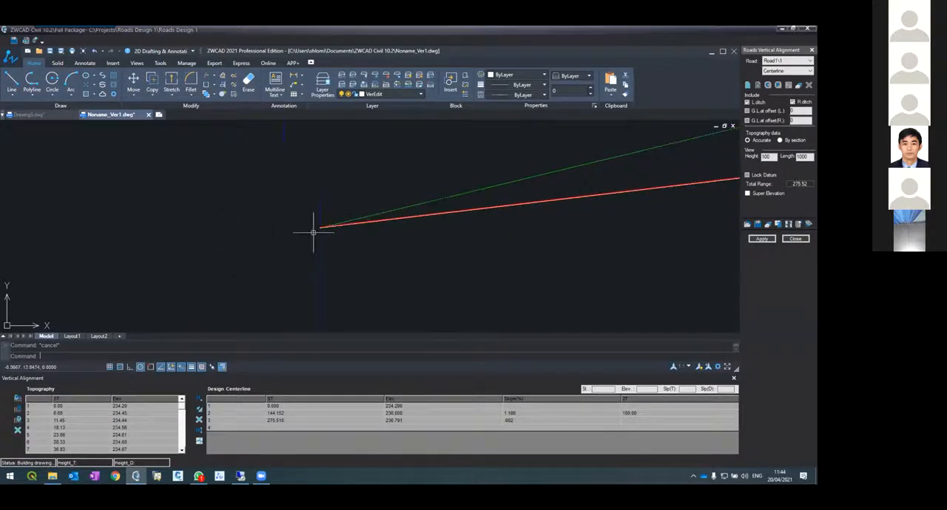
pyautogui.scroll(-3, 318, 223)
pyautogui.scroll(-4, 260, 227)
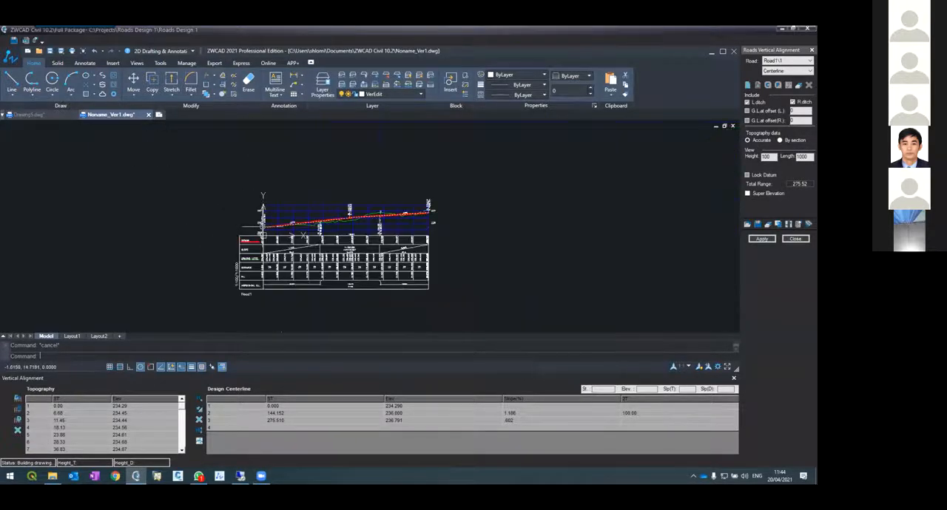
pyautogui.scroll(3, 379, 199)
pyautogui.scroll(4, 536, 264)
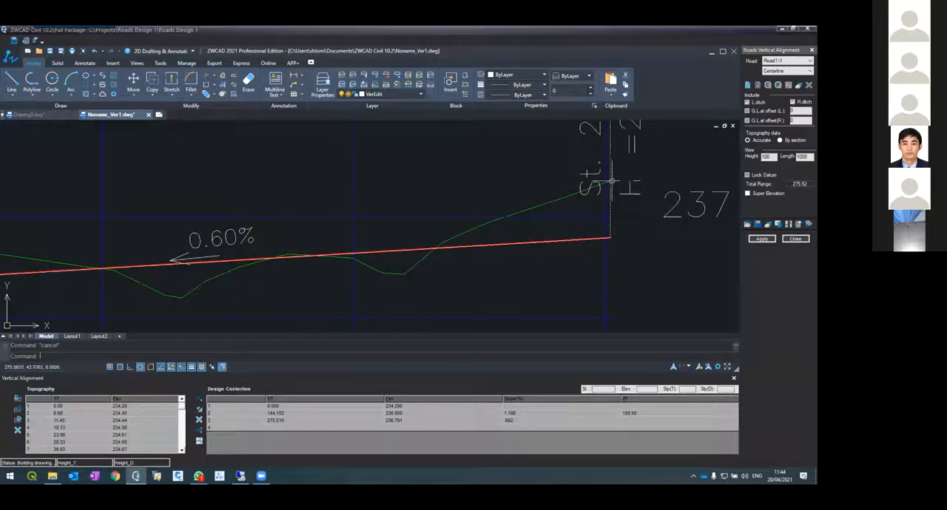
pyautogui.click(595, 186)
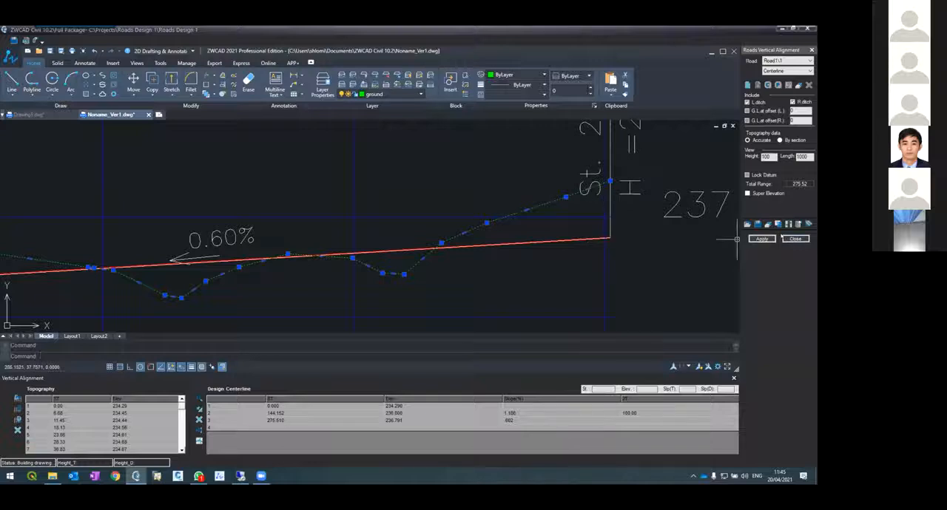
# Return to the cross sections and inspect the existing ground against the design at the end section, station 275.51
pyautogui.click(795, 238)
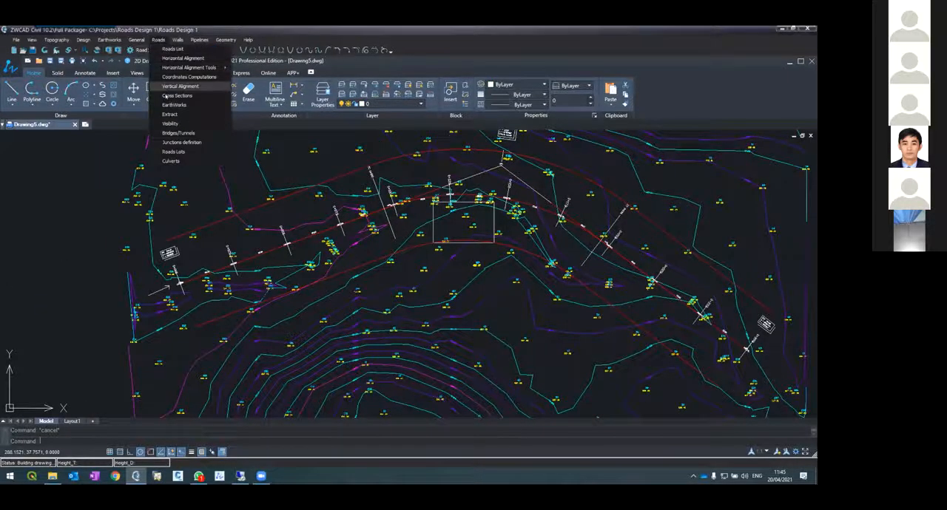
pyautogui.click(168, 96)
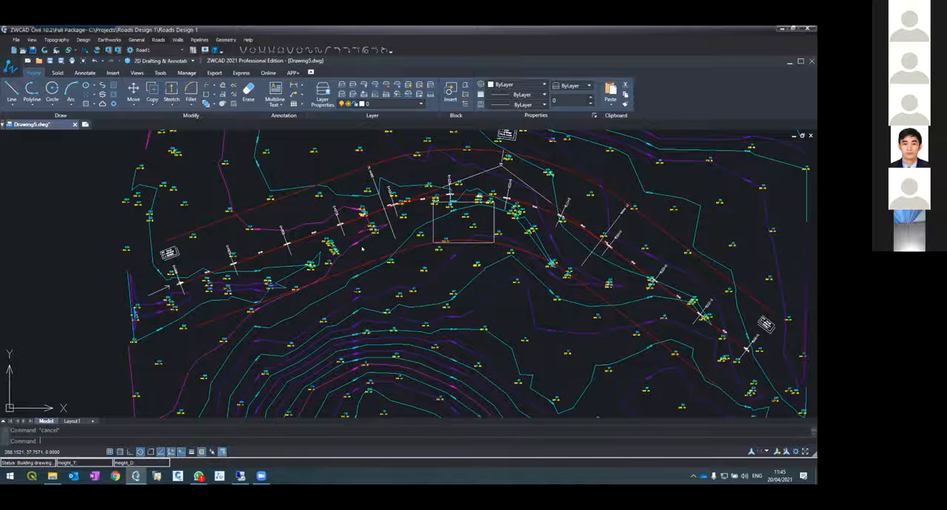
pyautogui.scroll(5, 247, 80)
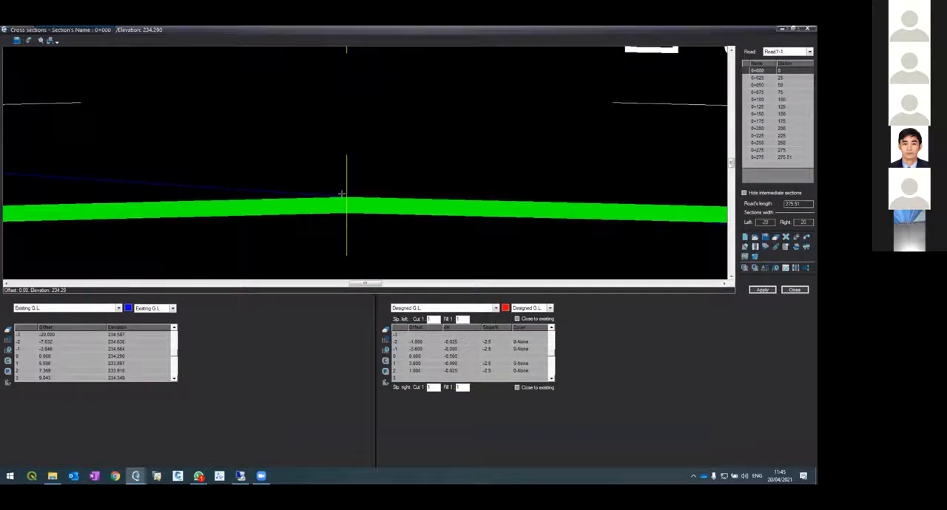
pyautogui.click(758, 157)
pyautogui.scroll(8, 225, 236)
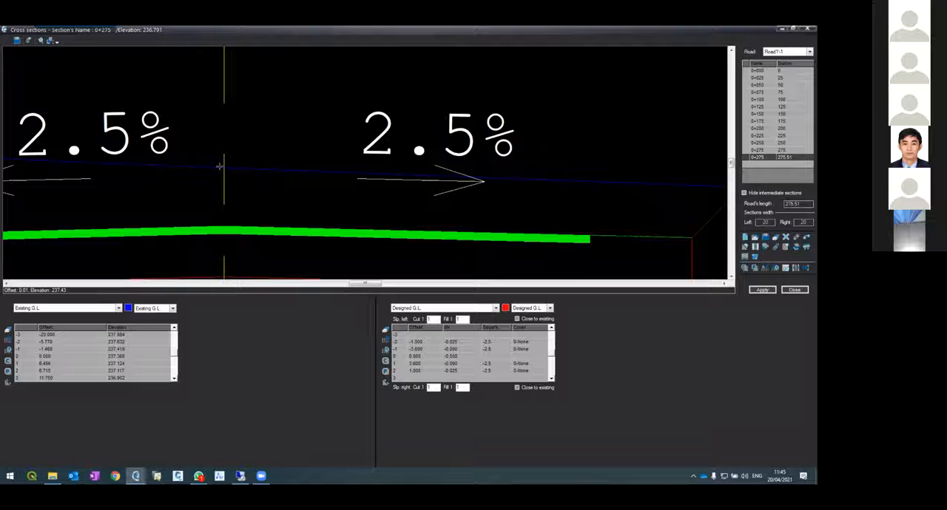
# Apply the end section and interpolate the empty sections using the All Design table
pyautogui.click(761, 292)
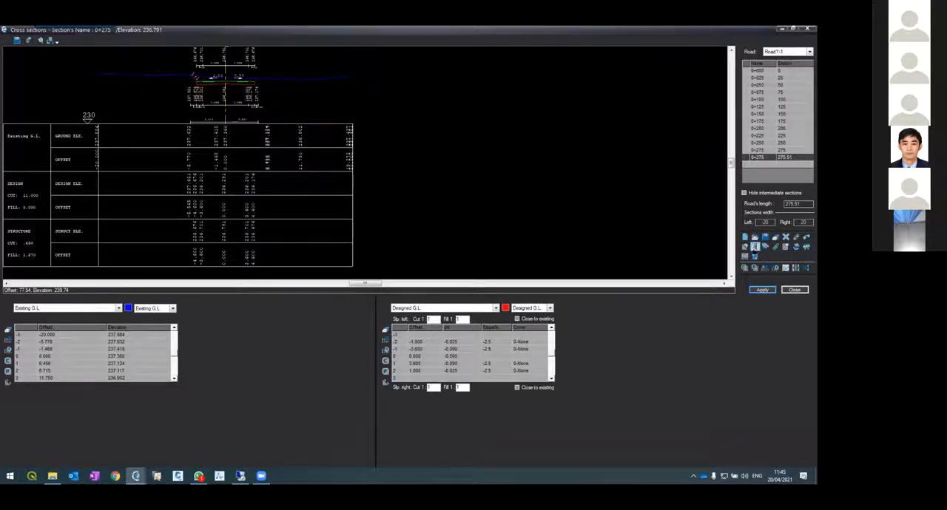
pyautogui.click(754, 247)
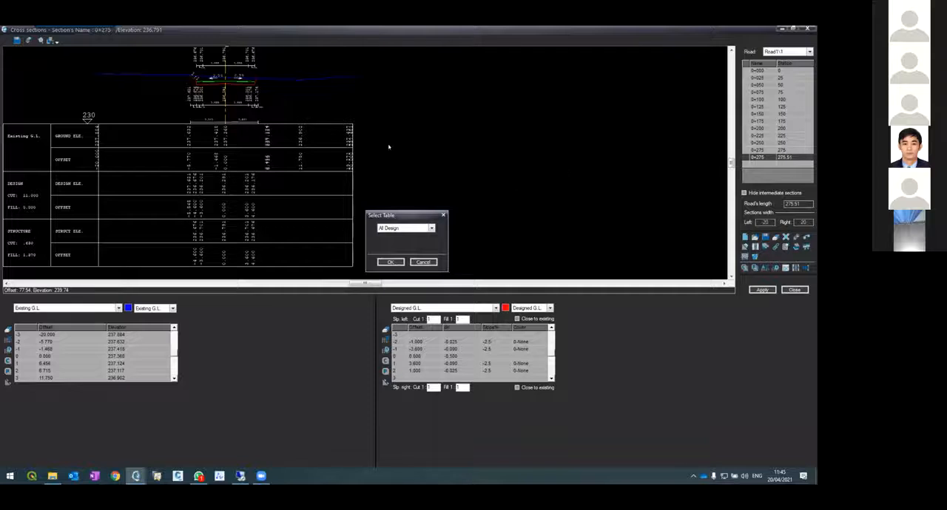
pyautogui.click(390, 262)
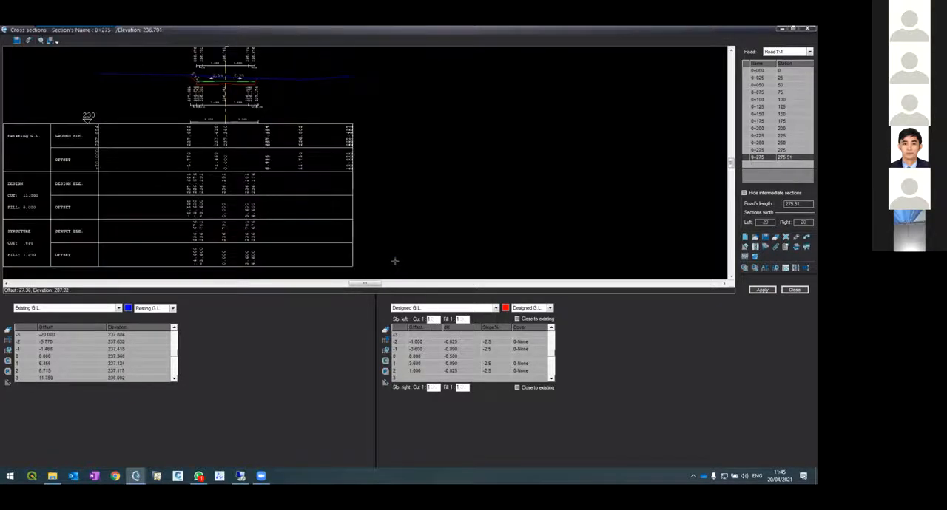
# Review the interpolated sections in order from 0+025 to 0+275, examining the road layers up close at 0+100
pyautogui.click(759, 78)
pyautogui.click(759, 92)
pyautogui.click(759, 99)
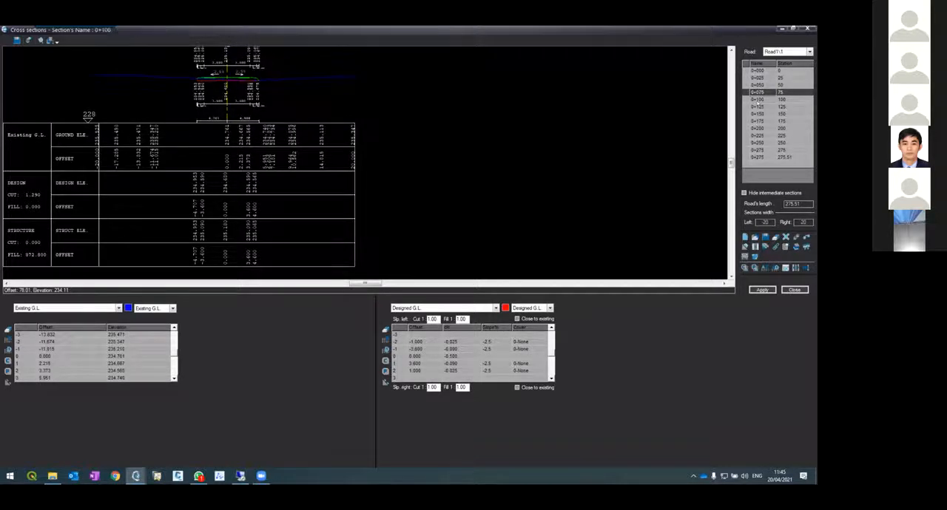
pyautogui.scroll(4, 219, 71)
pyautogui.scroll(2, 219, 72)
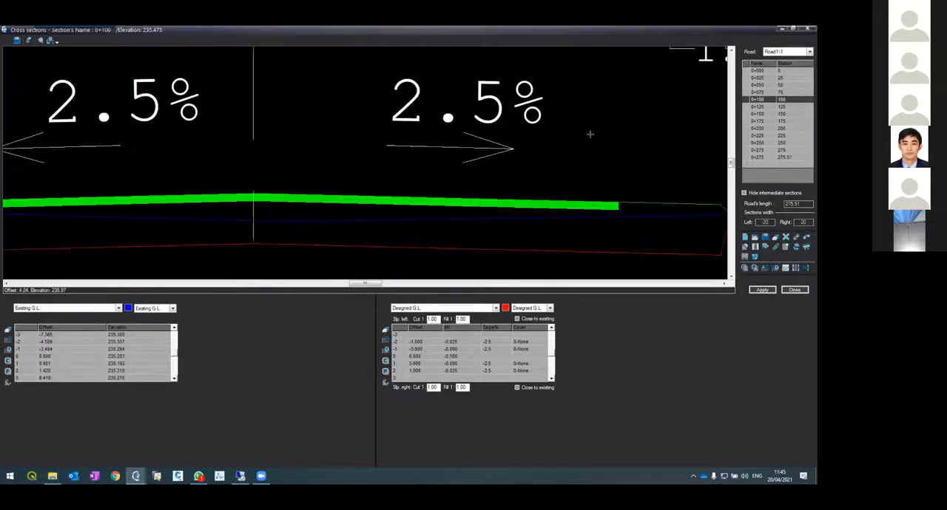
pyautogui.click(757, 114)
pyautogui.click(765, 122)
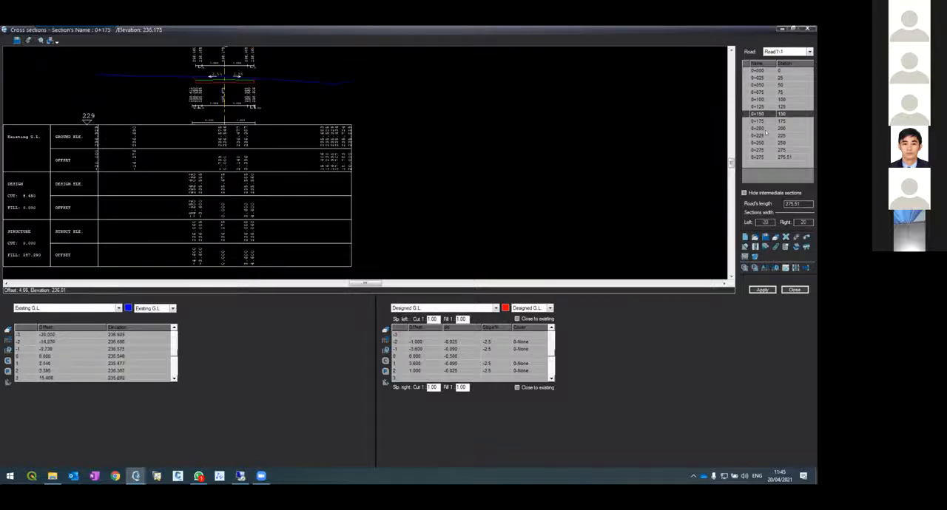
pyautogui.click(766, 135)
pyautogui.click(766, 144)
pyautogui.click(767, 151)
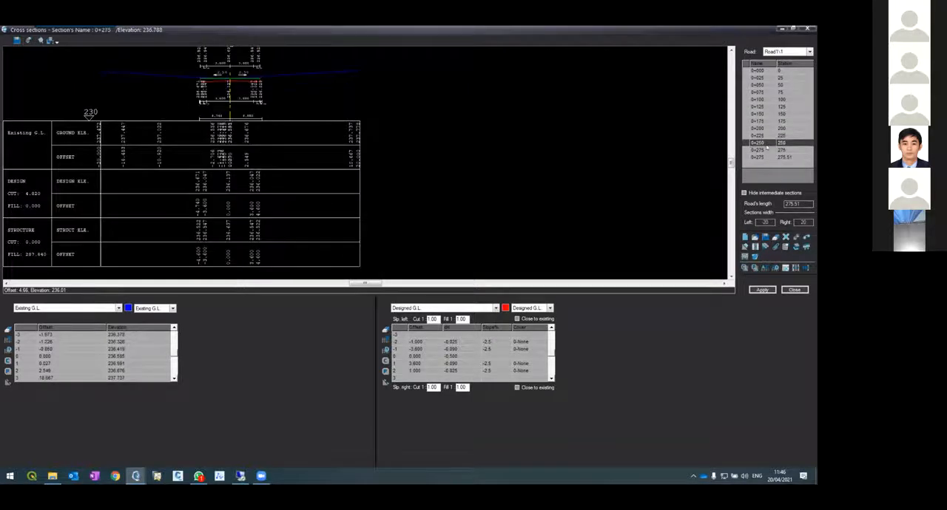
# Check sections 0+200, 0+125 and 0+075, inspecting the side slopes at 0+075, and revisit the sections back to 0+000
pyautogui.click(762, 128)
pyautogui.click(760, 106)
pyautogui.click(760, 92)
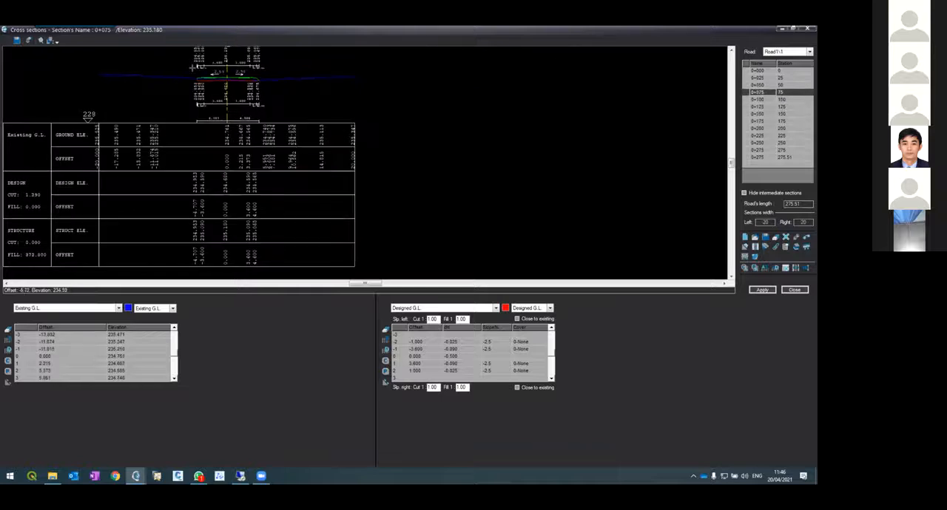
pyautogui.scroll(5, 231, 67)
pyautogui.scroll(2, 232, 68)
pyautogui.scroll(-5, 274, 100)
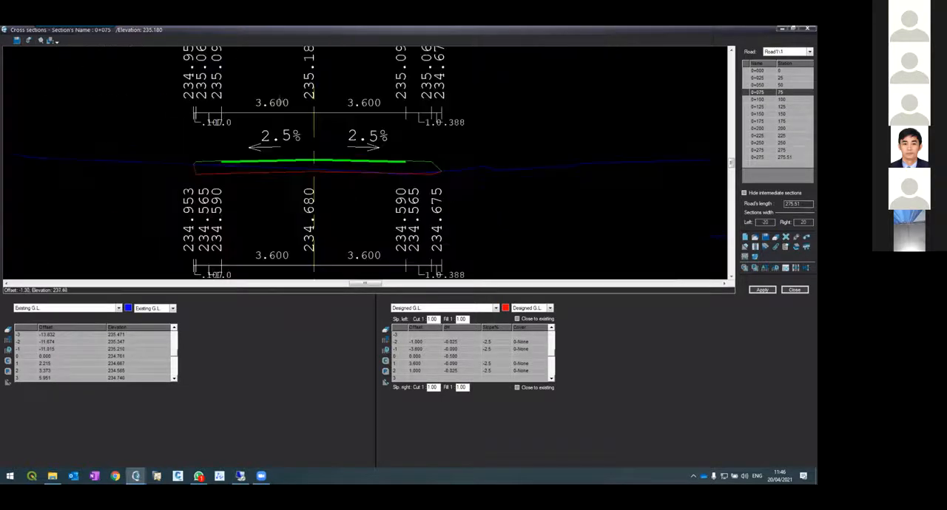
pyautogui.click(767, 72)
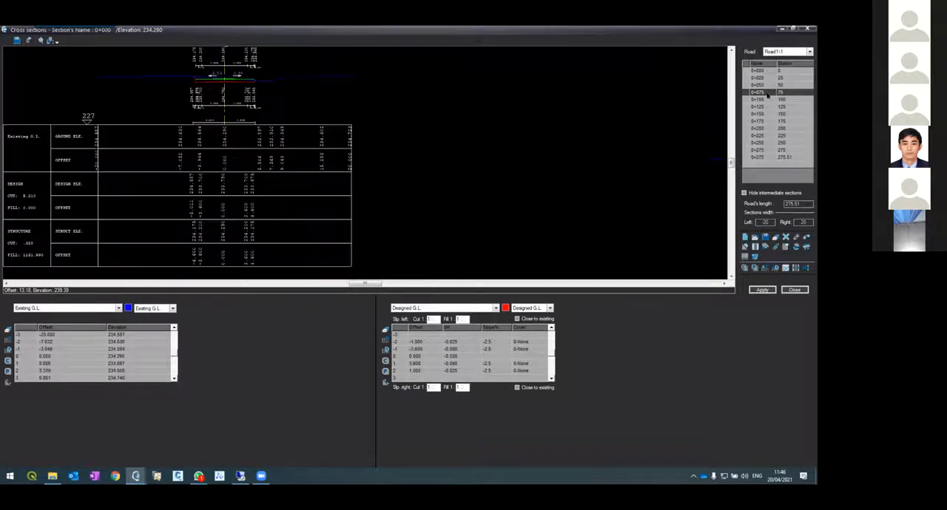
pyautogui.click(770, 100)
pyautogui.click(770, 84)
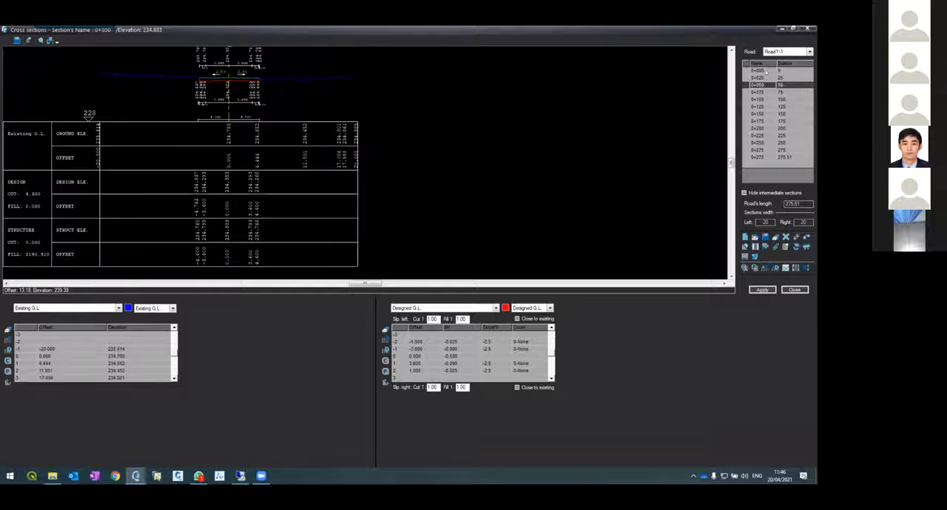
pyautogui.click(762, 71)
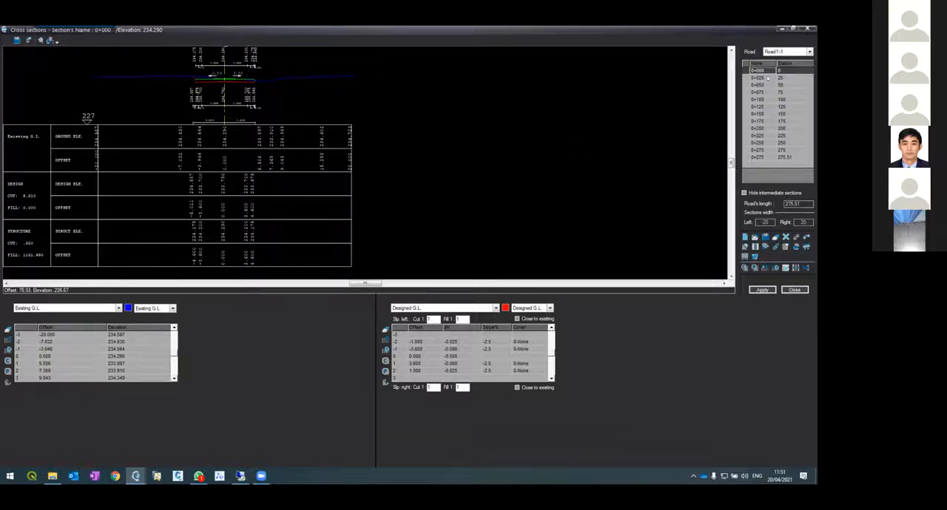
# Review the interpolated cross sections from 0+025 to 0+225 and return through 0+150, 0+100 and 0+050 to 0+000
pyautogui.click(762, 77)
pyautogui.click(763, 100)
pyautogui.click(761, 108)
pyautogui.click(760, 122)
pyautogui.click(758, 129)
pyautogui.click(758, 136)
pyautogui.click(759, 114)
pyautogui.click(758, 100)
pyautogui.click(764, 85)
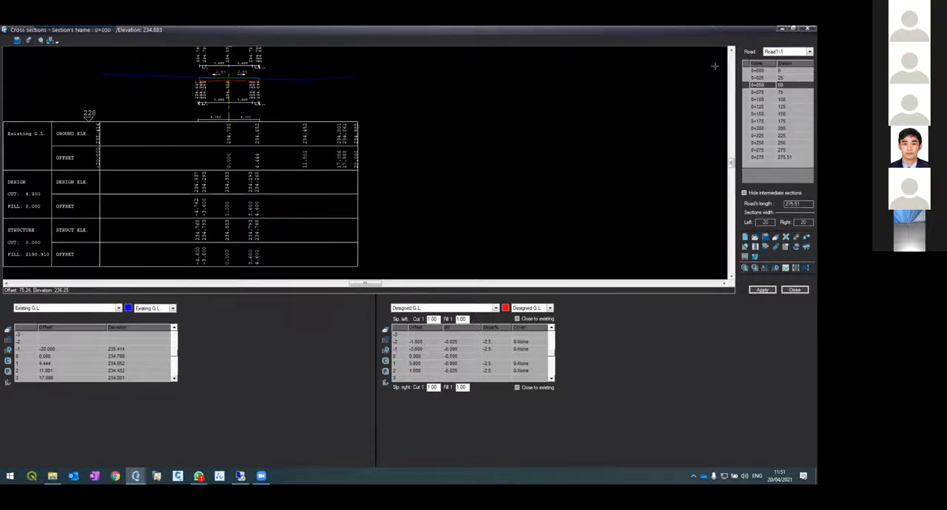
pyautogui.click(756, 70)
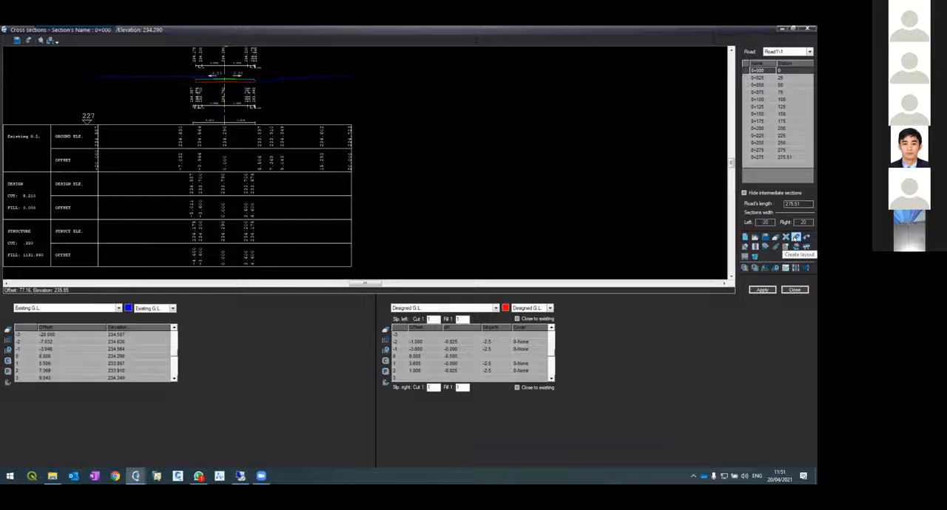
# Create the road's plan layout with contours and distances in the drawing
pyautogui.click(795, 238)
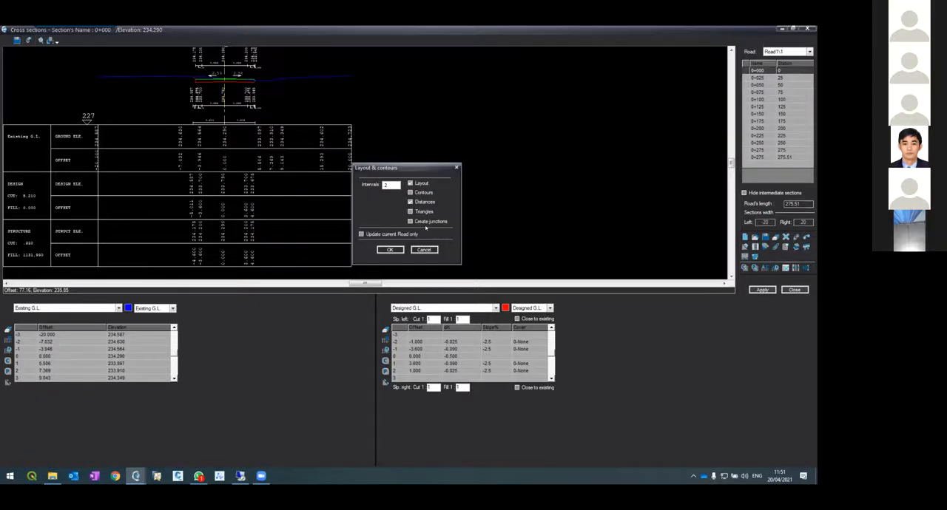
pyautogui.click(409, 211)
pyautogui.click(390, 250)
pyautogui.click(389, 249)
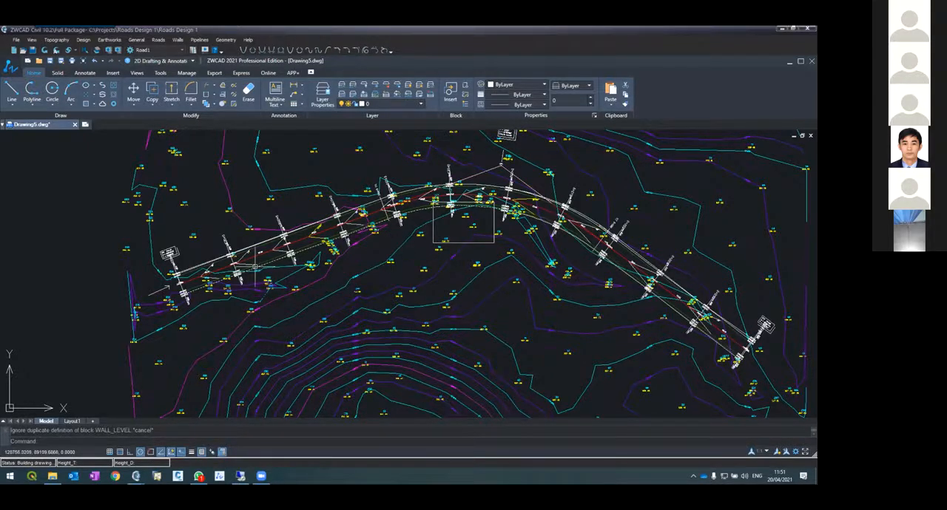
# Examine the generated layout's edge lines, design elevations and contours between stations 0+025 and 0+075
pyautogui.scroll(3, 255, 266)
pyautogui.scroll(2, 255, 266)
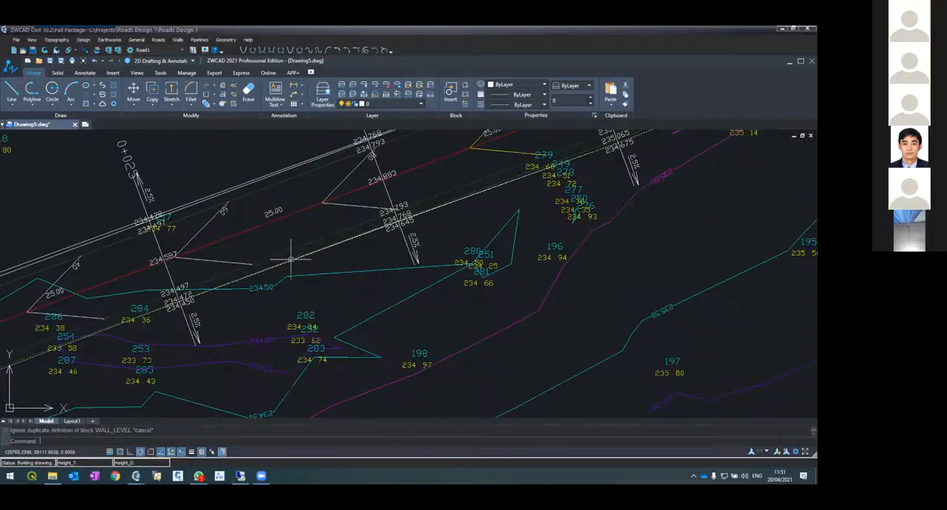
pyautogui.scroll(-5, 325, 248)
pyautogui.scroll(5, 399, 262)
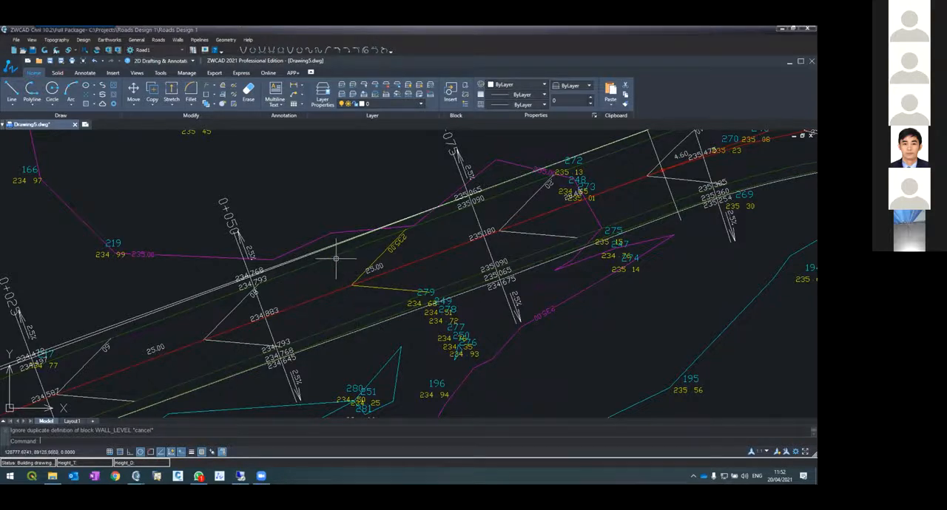
pyautogui.scroll(5, 333, 233)
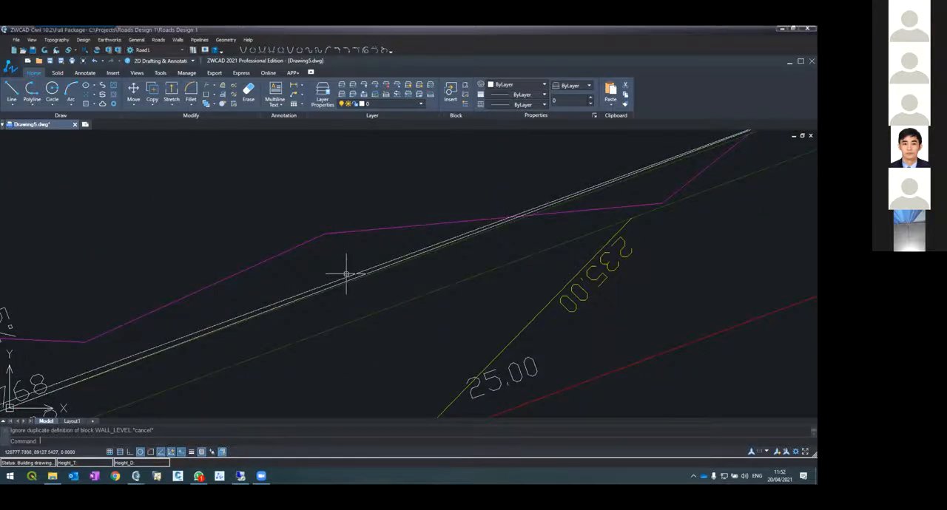
pyautogui.scroll(-2, 323, 252)
pyautogui.scroll(-3, 323, 251)
pyautogui.scroll(6, 400, 325)
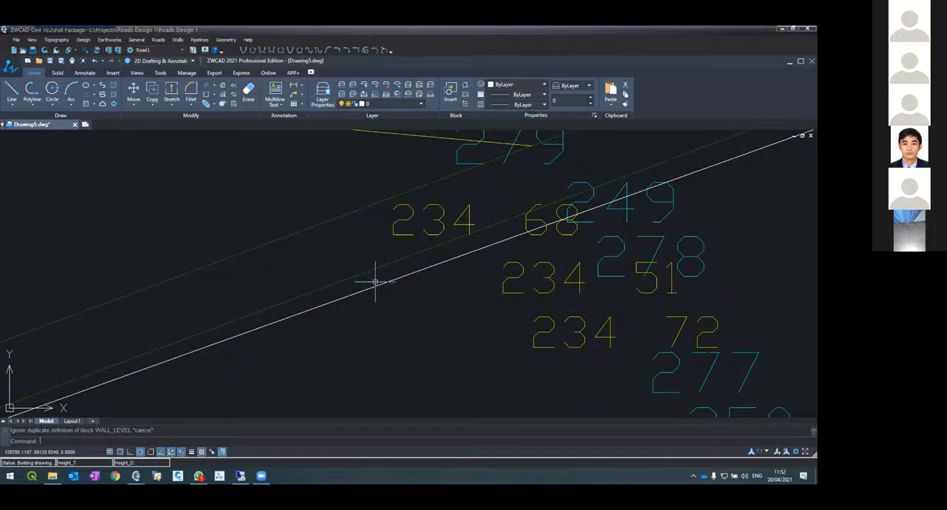
pyautogui.scroll(-4, 382, 305)
pyautogui.scroll(6, 370, 288)
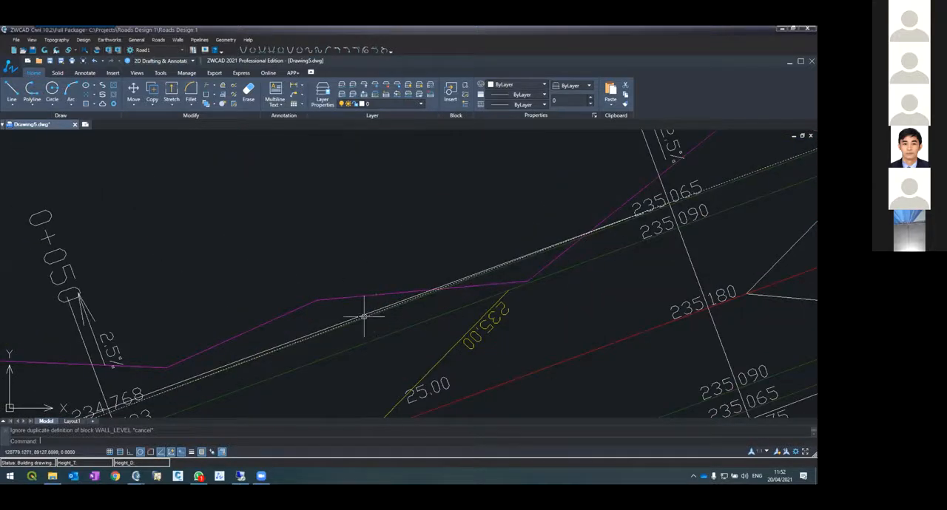
# Inspect the left berm line between 0+050 and 0+075 by selecting it and then clear the selection
pyautogui.scroll(2, 362, 317)
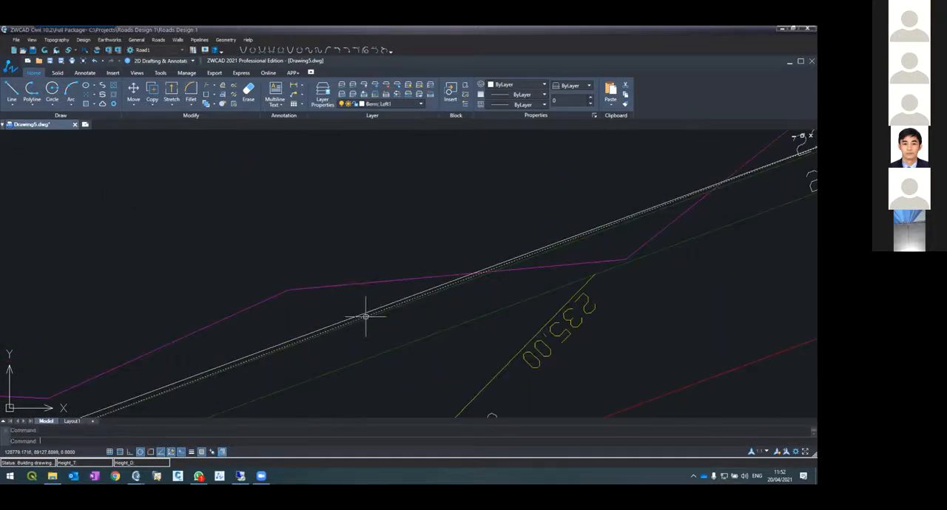
pyautogui.press('Escape')
pyautogui.scroll(-3, 365, 316)
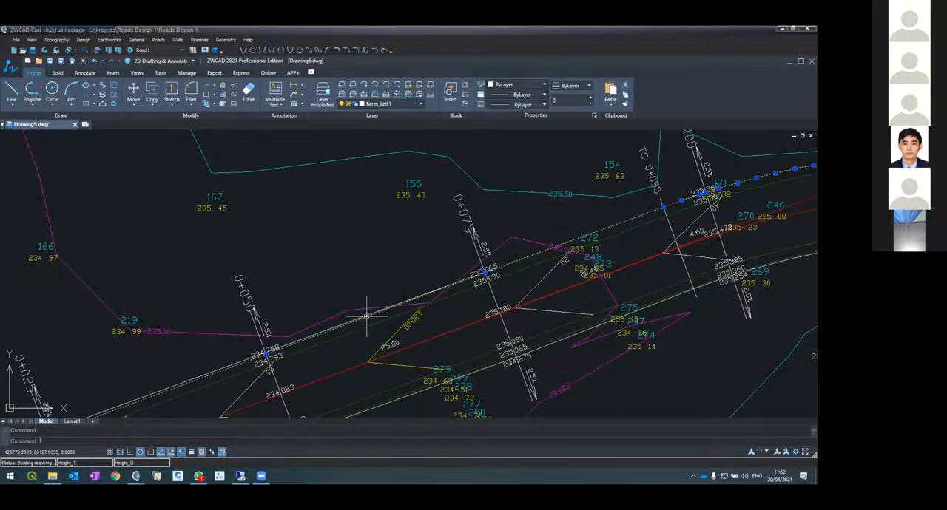
pyautogui.scroll(3, 369, 313)
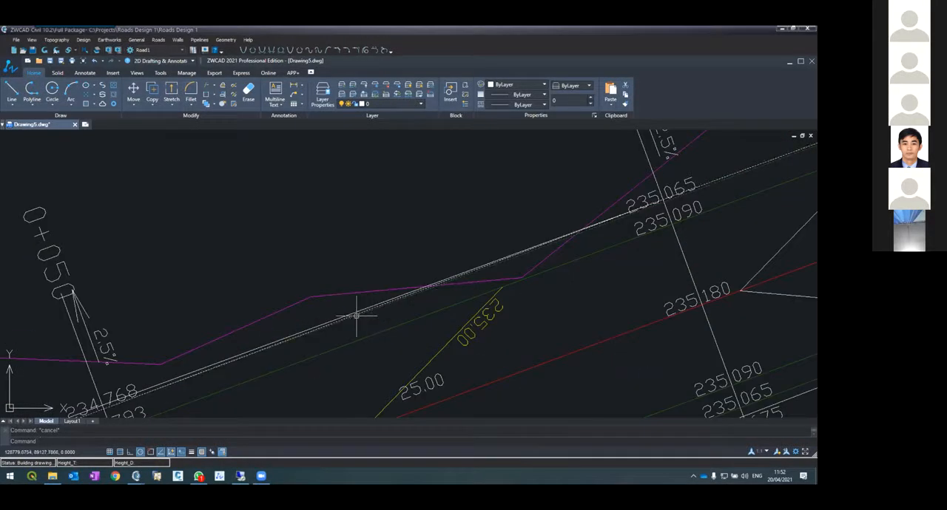
pyautogui.click(349, 313)
pyautogui.press('Escape')
pyautogui.scroll(-5, 346, 315)
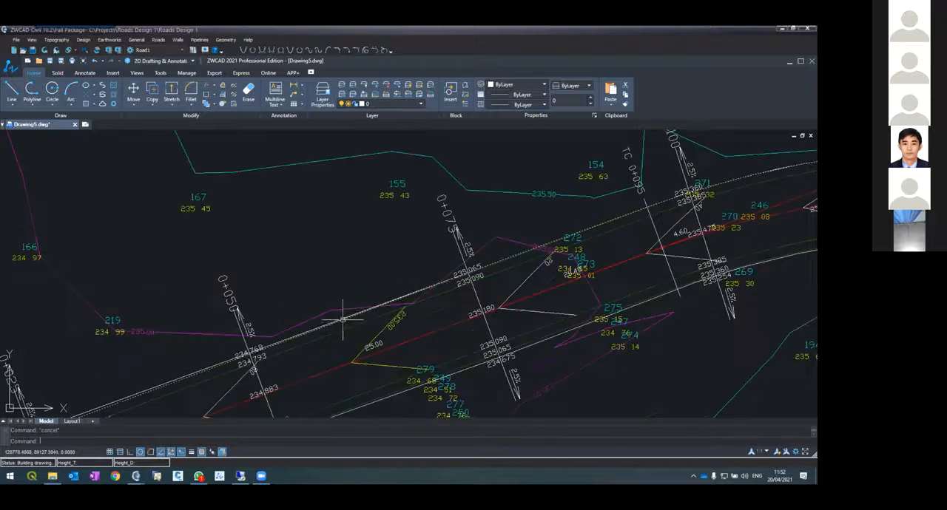
# Examine the road's left edge lines around 0+100, 0+050 and 0+025, comparing the spacing between the berm and slope lines
pyautogui.scroll(4, 481, 256)
pyautogui.scroll(3, 517, 294)
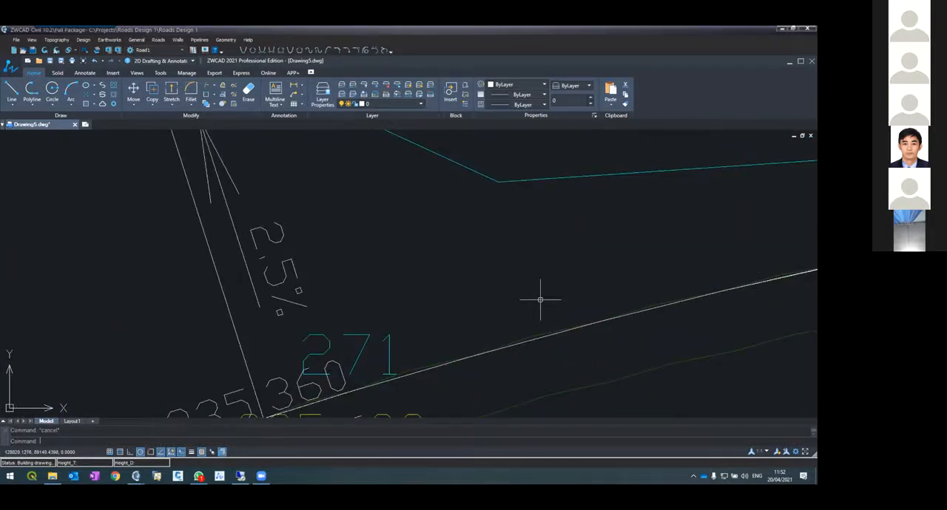
pyautogui.scroll(-3, 517, 293)
pyautogui.scroll(-3, 518, 293)
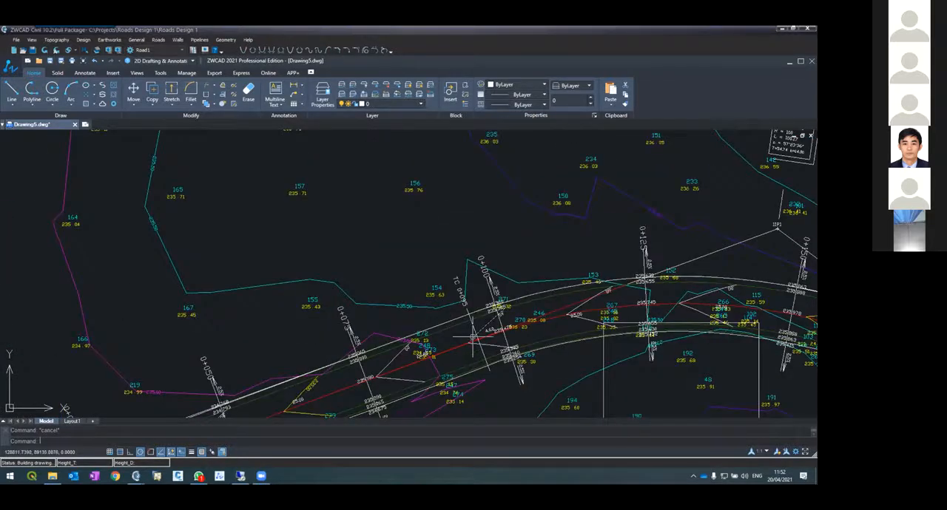
pyautogui.scroll(-3, 554, 348)
pyautogui.scroll(6, 372, 384)
pyautogui.scroll(3, 310, 163)
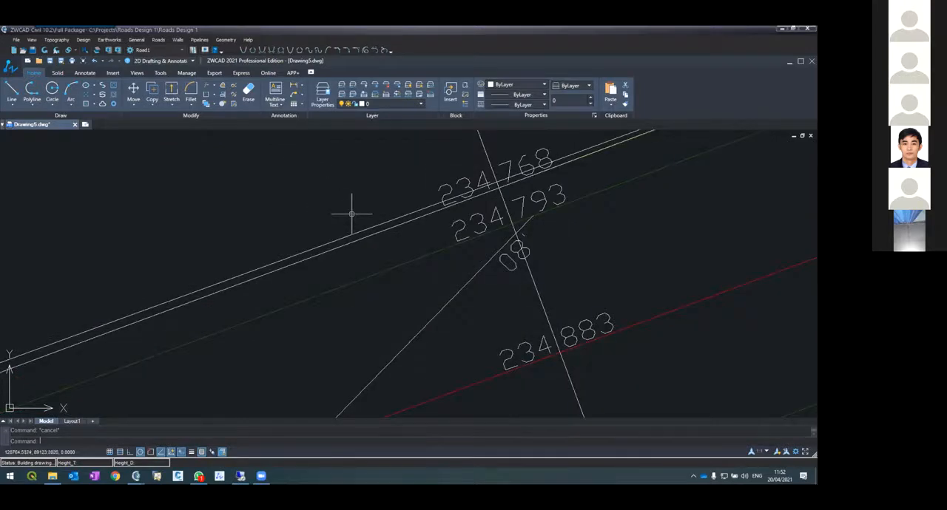
pyautogui.scroll(-4, 349, 209)
pyautogui.scroll(2, 116, 303)
pyautogui.scroll(3, 116, 304)
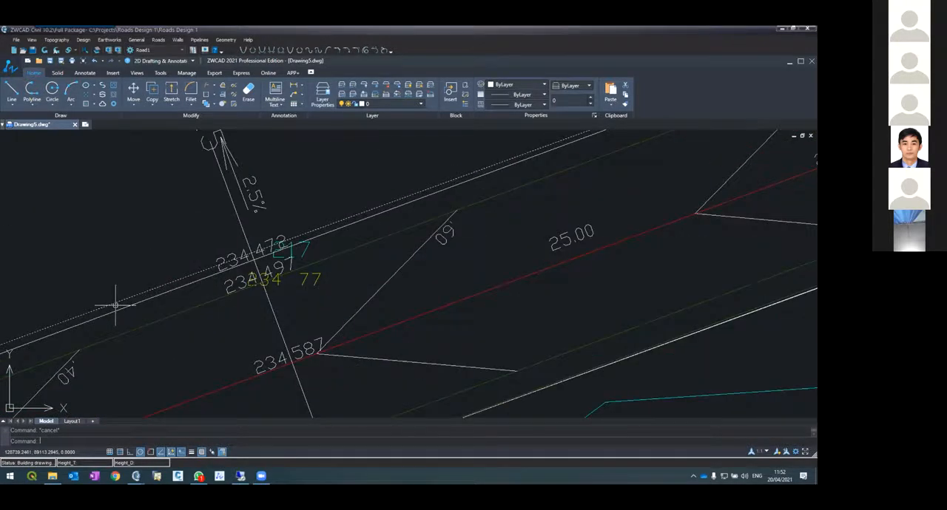
pyautogui.scroll(-3, 157, 303)
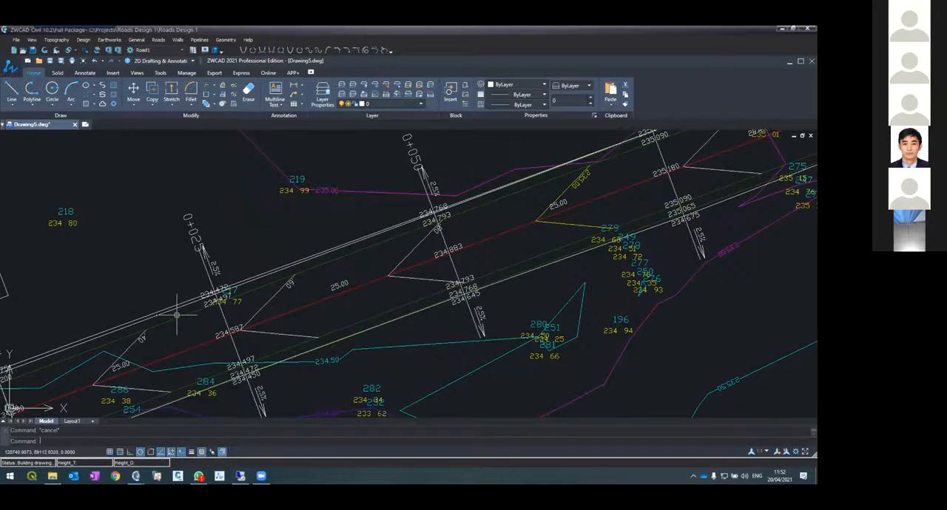
pyautogui.scroll(-2, 177, 314)
pyautogui.scroll(5, 317, 264)
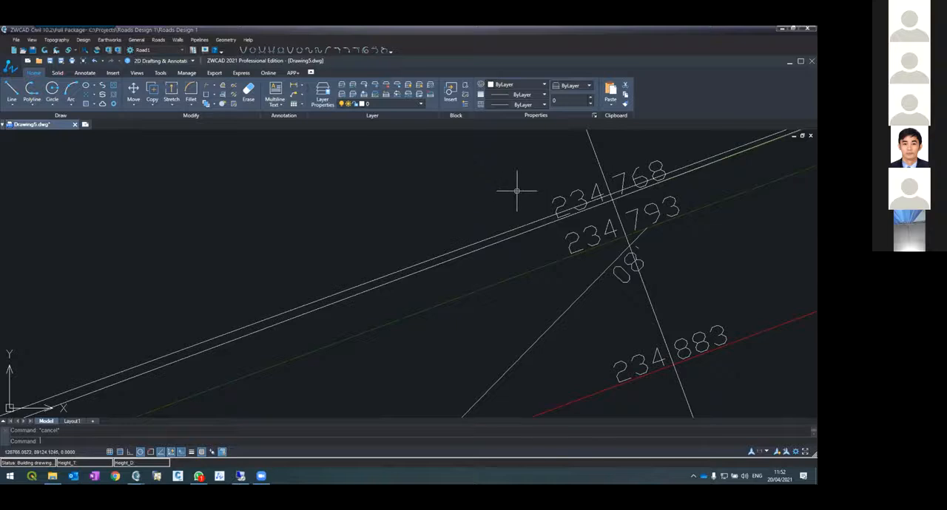
pyautogui.scroll(-4, 510, 194)
pyautogui.scroll(6, 537, 174)
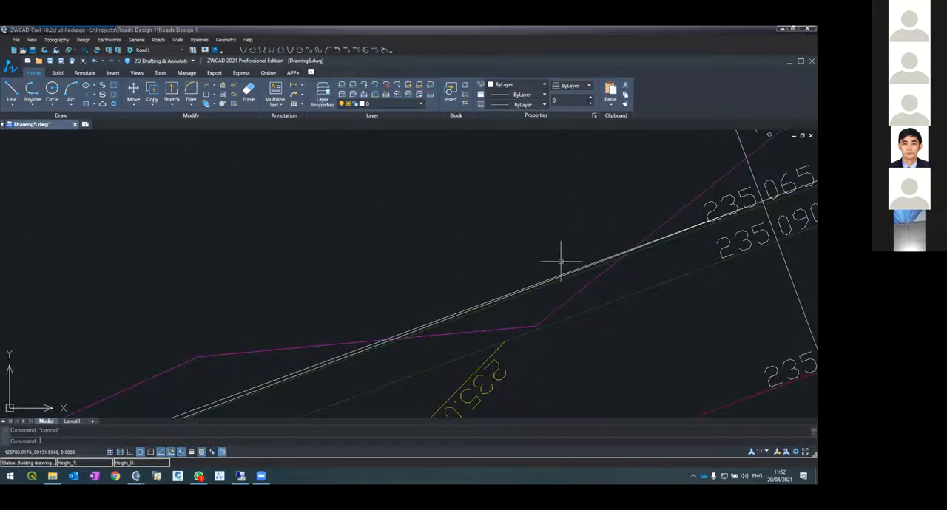
# Regenerate the drawing and recheck the left berm line near 0+075 against the adjacent slope line
pyautogui.write('regen')
pyautogui.press('Return')
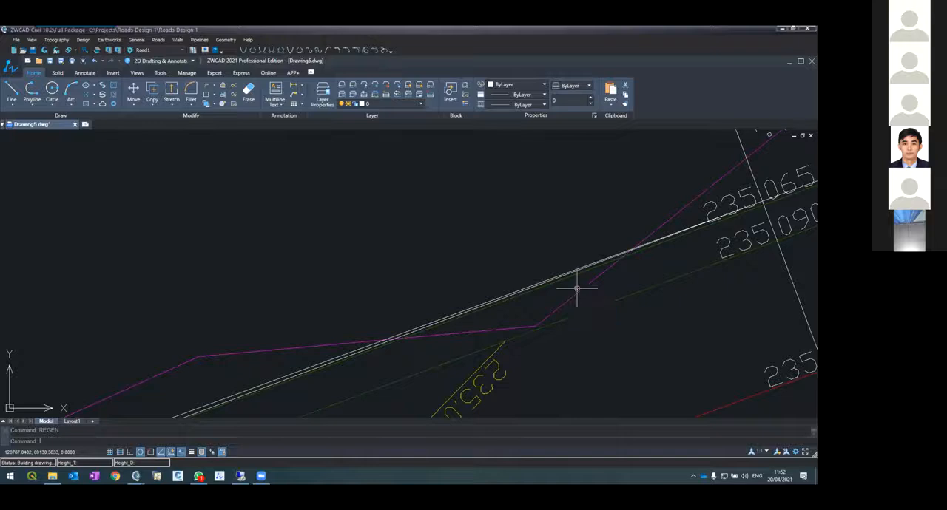
pyautogui.click(533, 290)
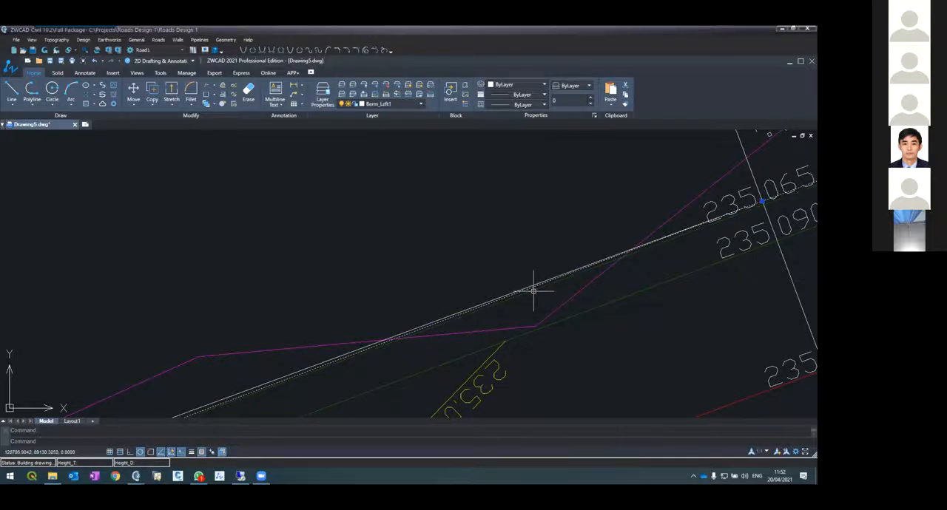
pyautogui.press('Escape')
pyautogui.click(537, 291)
pyautogui.press('Escape')
pyautogui.scroll(-3, 537, 290)
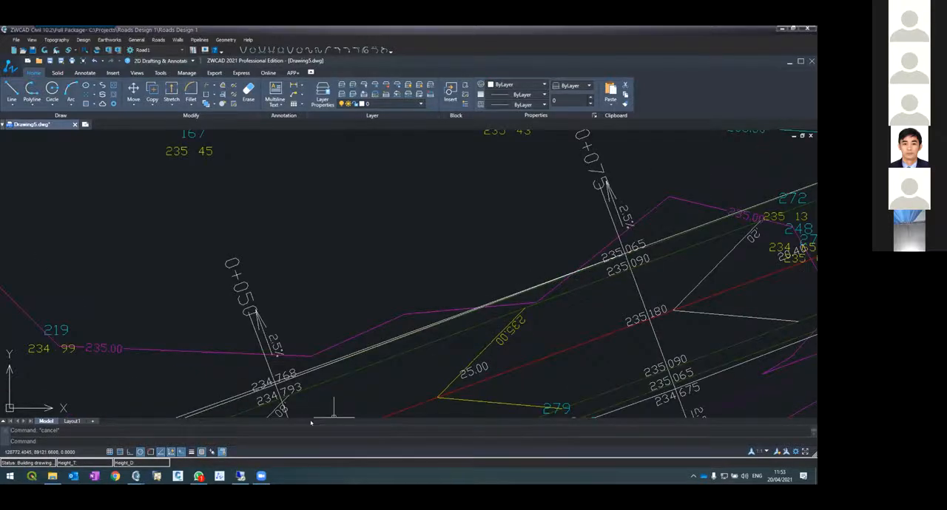
pyautogui.scroll(5, 264, 392)
pyautogui.scroll(4, 421, 389)
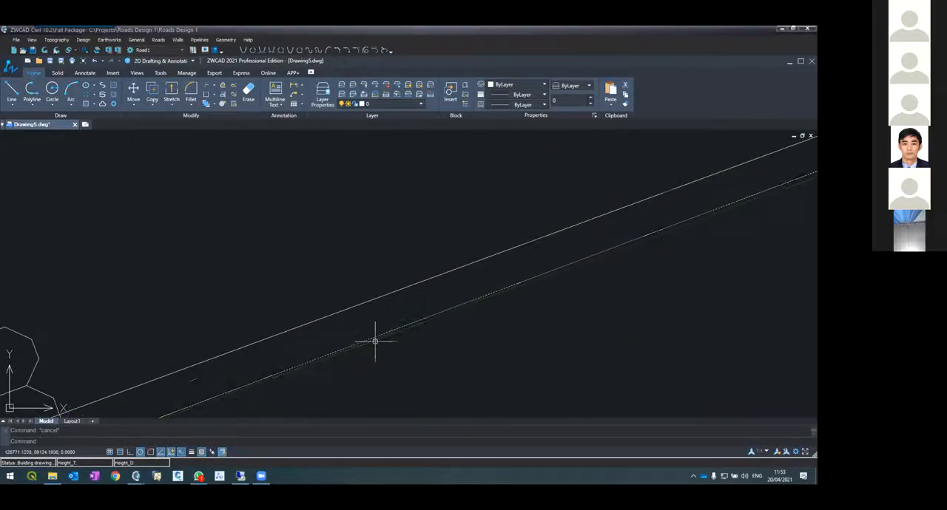
# Review the whole road layout in plan, looking closely at the design contours and elevations between 0+050 and 0+075
pyautogui.scroll(-4, 373, 344)
pyautogui.scroll(-3, 374, 344)
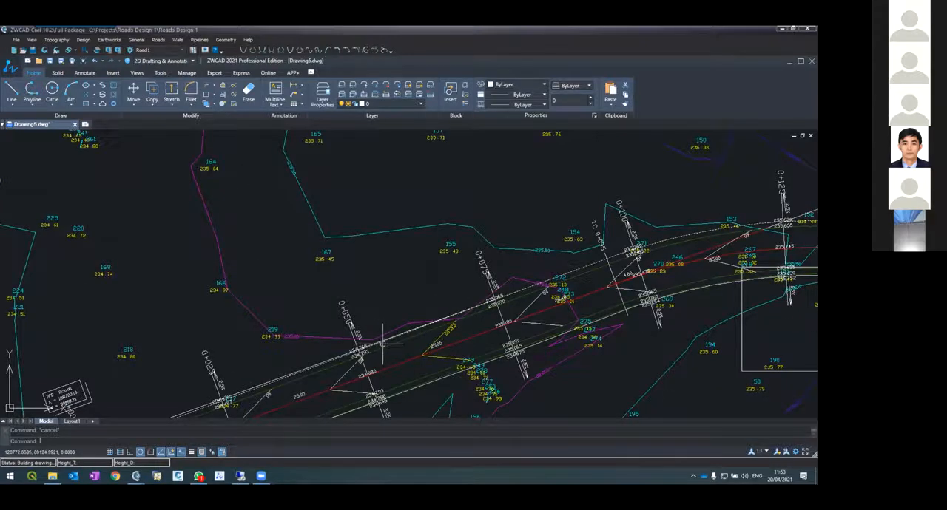
pyautogui.scroll(-3, 372, 326)
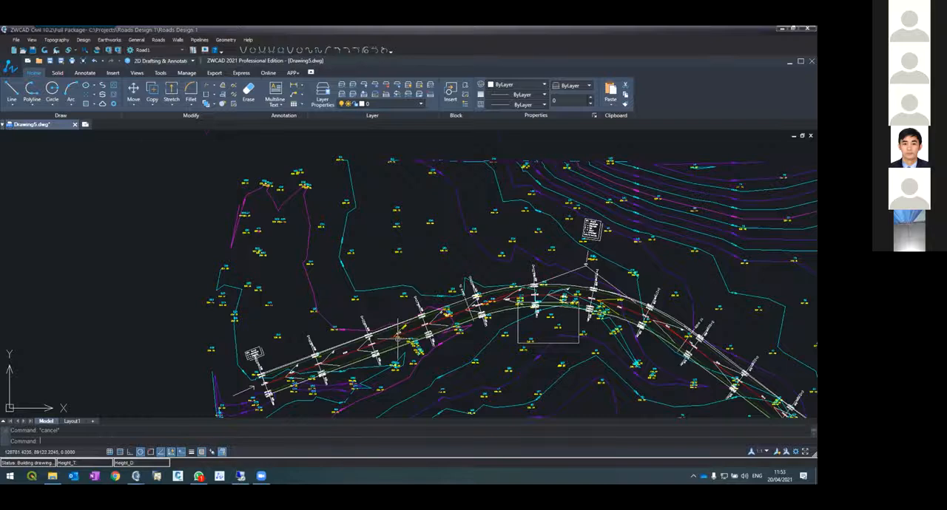
pyautogui.scroll(2, 397, 337)
pyautogui.scroll(4, 397, 337)
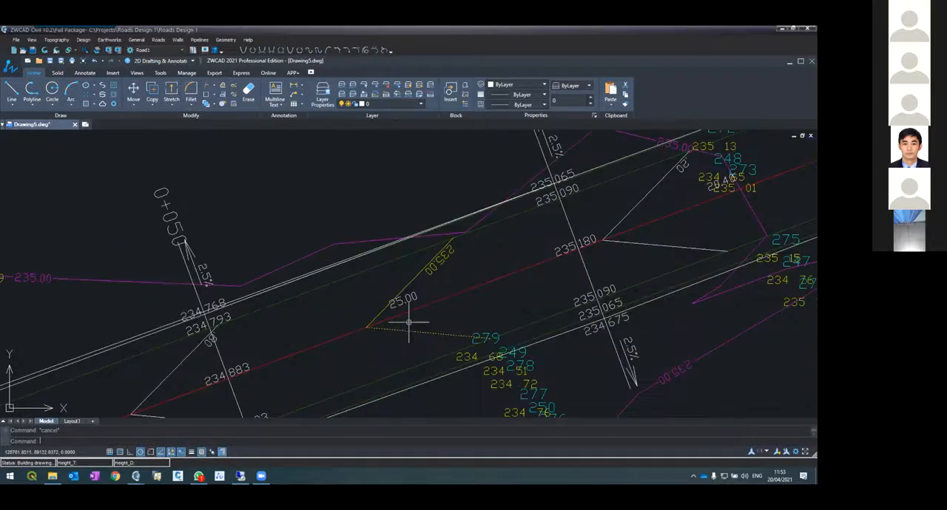
pyautogui.scroll(-4, 507, 193)
pyautogui.scroll(4, 521, 186)
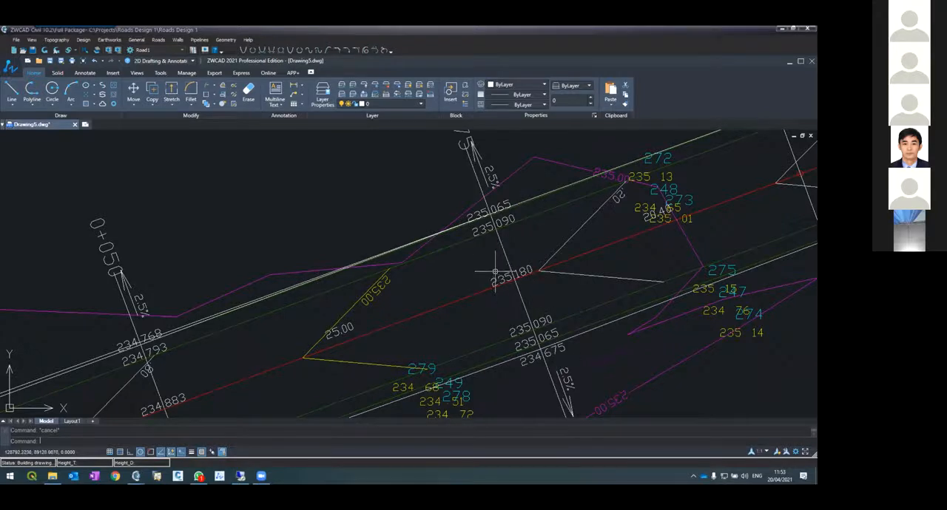
pyautogui.scroll(-2, 499, 279)
pyautogui.scroll(-3, 497, 282)
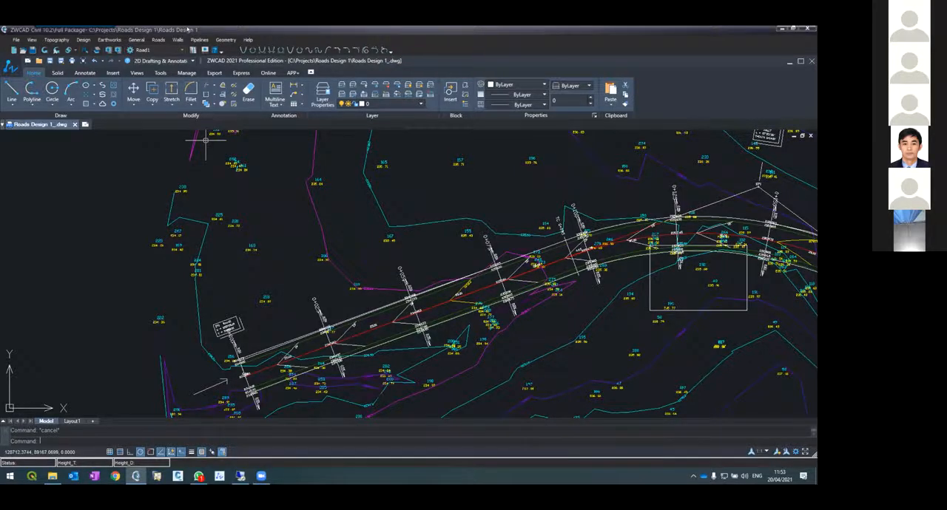
# Open Road1's horizontal alignment, followed by its vertical alignment
pyautogui.click(157, 39)
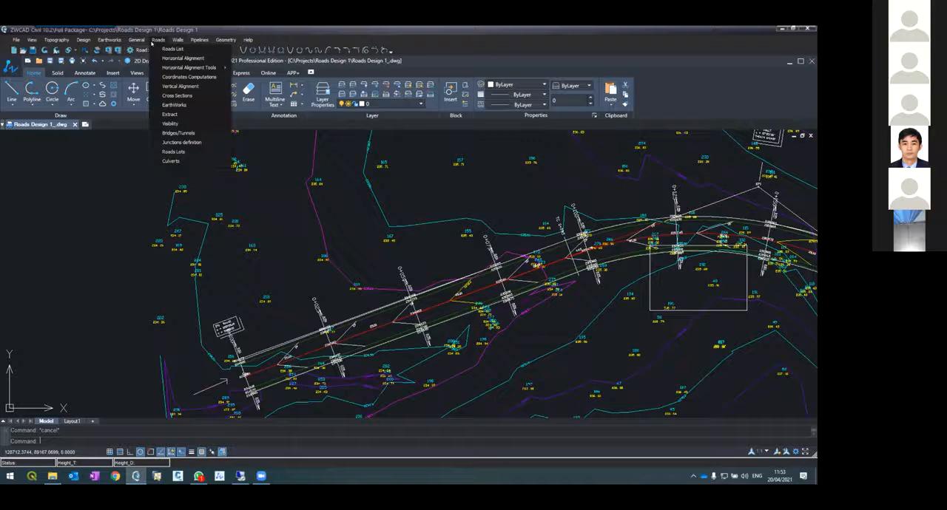
pyautogui.click(178, 58)
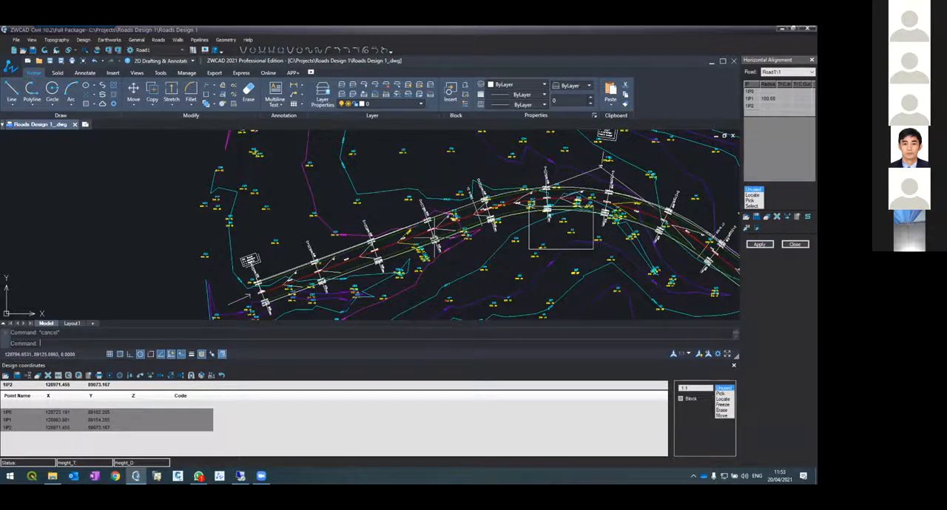
pyautogui.click(158, 40)
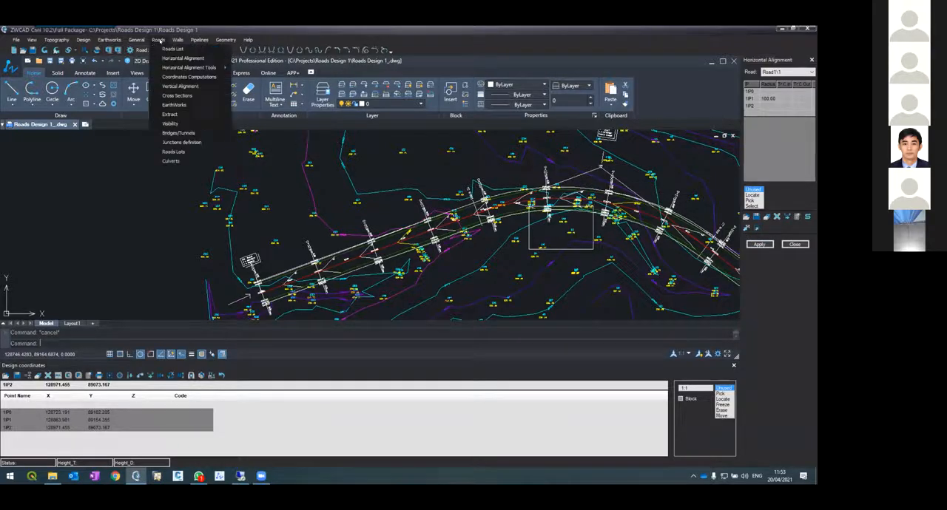
pyautogui.click(178, 86)
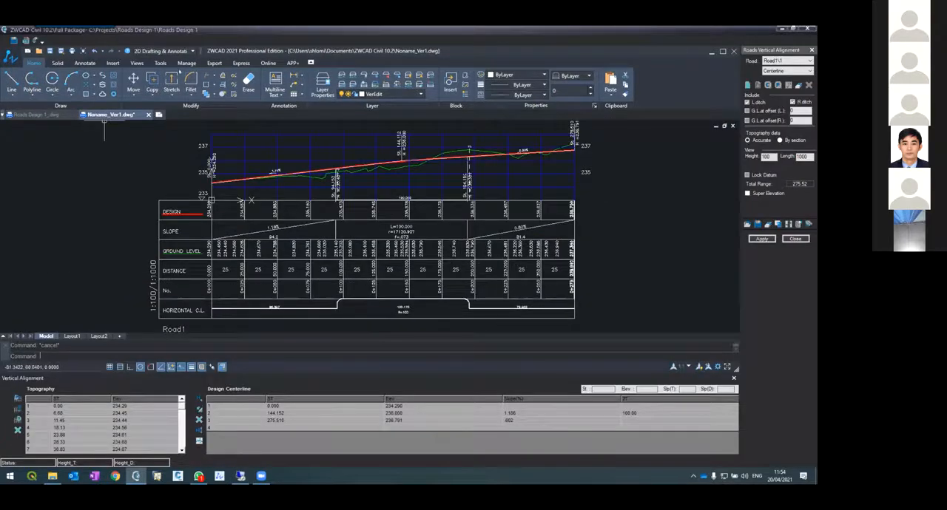
# Apply Road1's vertical alignment, close it and return to the cross sections
pyautogui.click(762, 239)
pyautogui.click(389, 266)
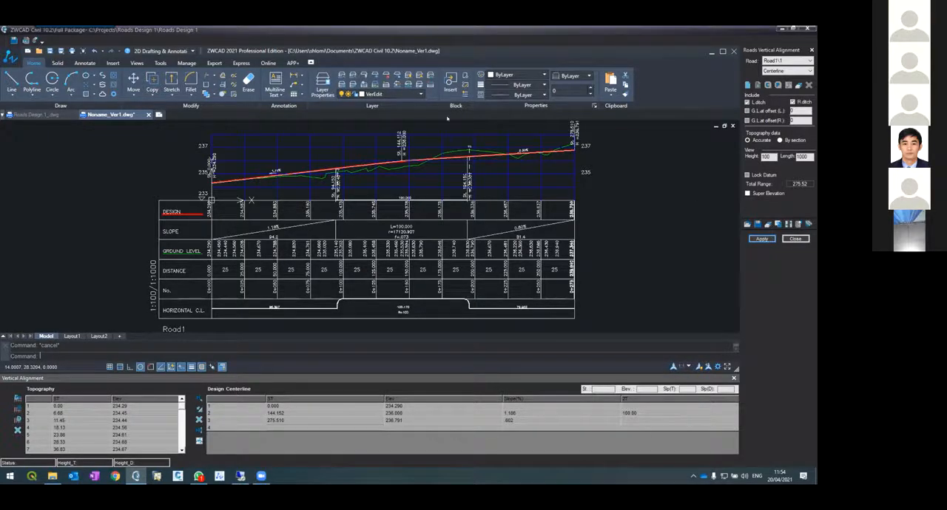
pyautogui.click(794, 238)
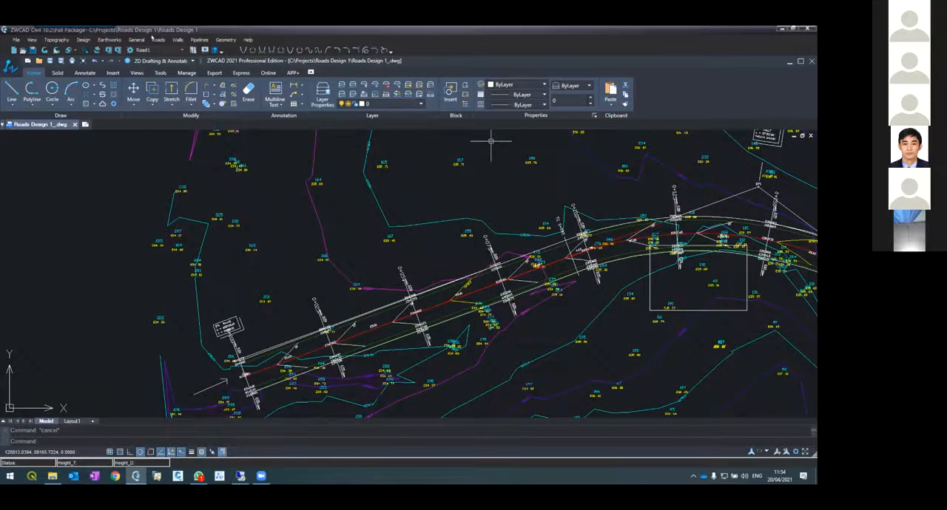
pyautogui.click(157, 39)
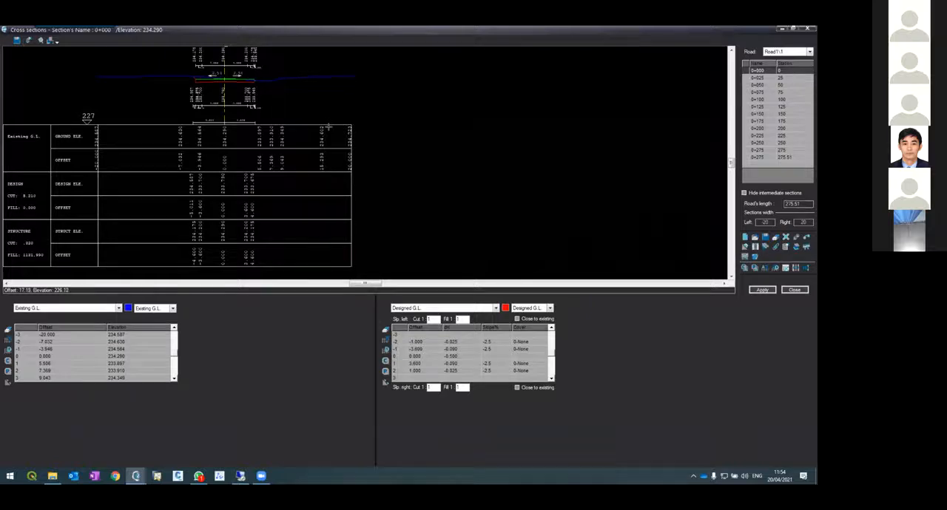
# Show the Structure line's data for section 0+000 and examine its structure and design lines, side slopes and elevation table
pyautogui.click(764, 267)
pyautogui.click(58, 309)
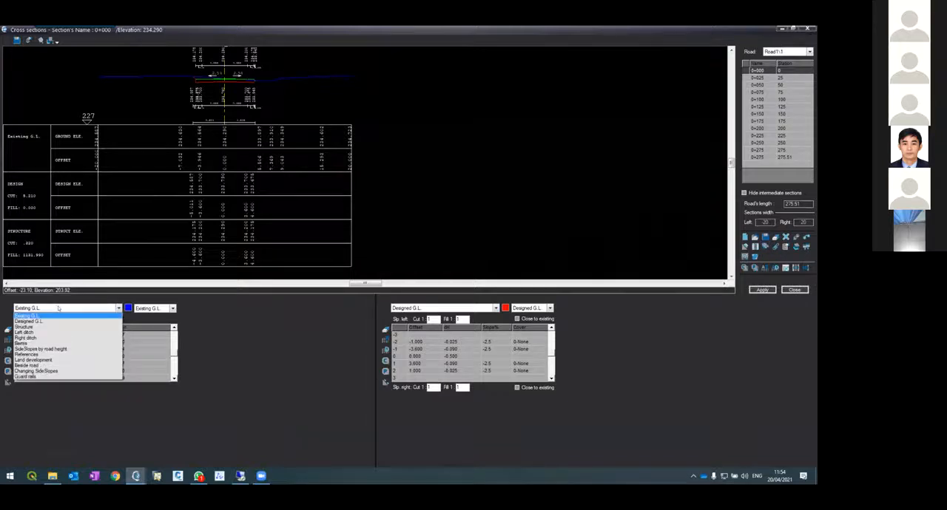
pyautogui.click(53, 327)
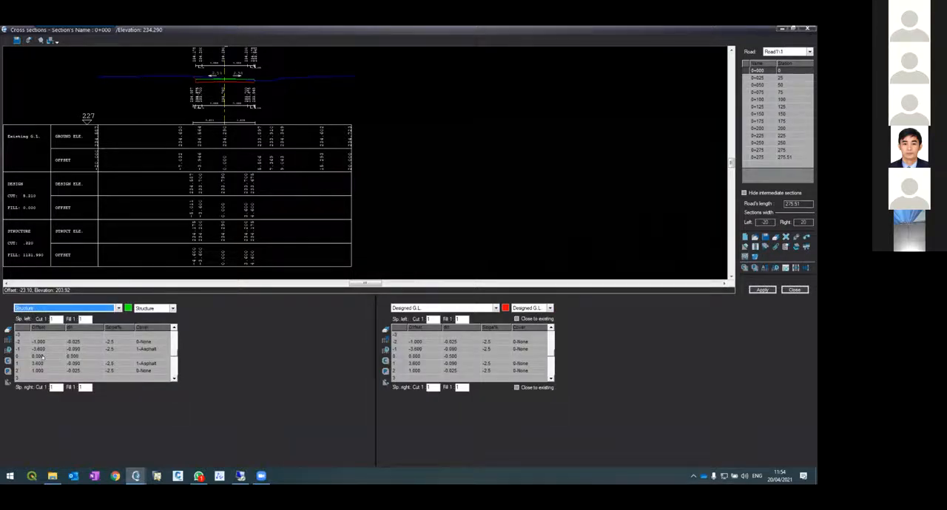
pyautogui.click(42, 357)
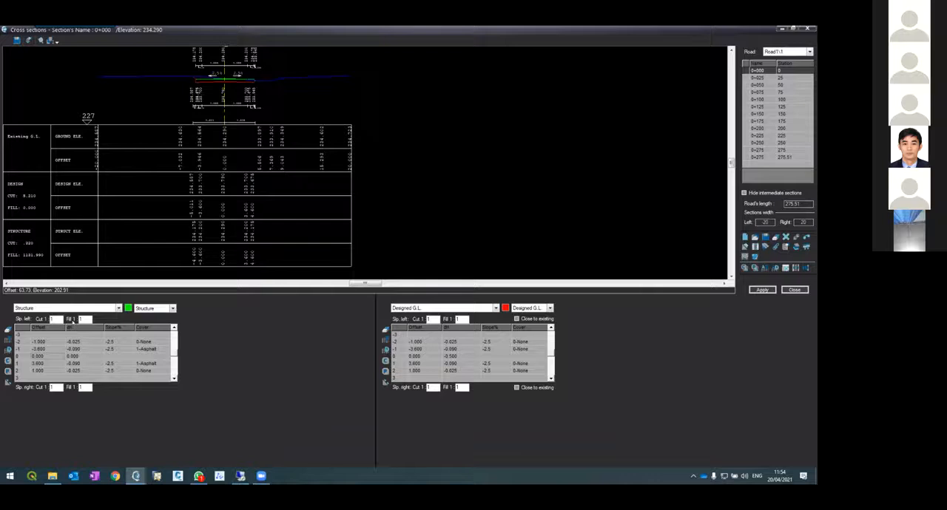
pyautogui.doubleClick(85, 318)
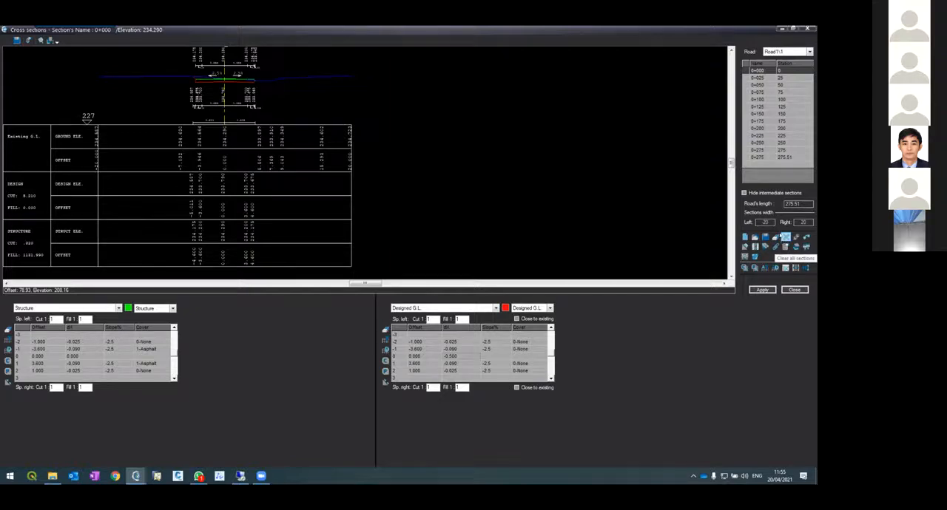
pyautogui.click(767, 70)
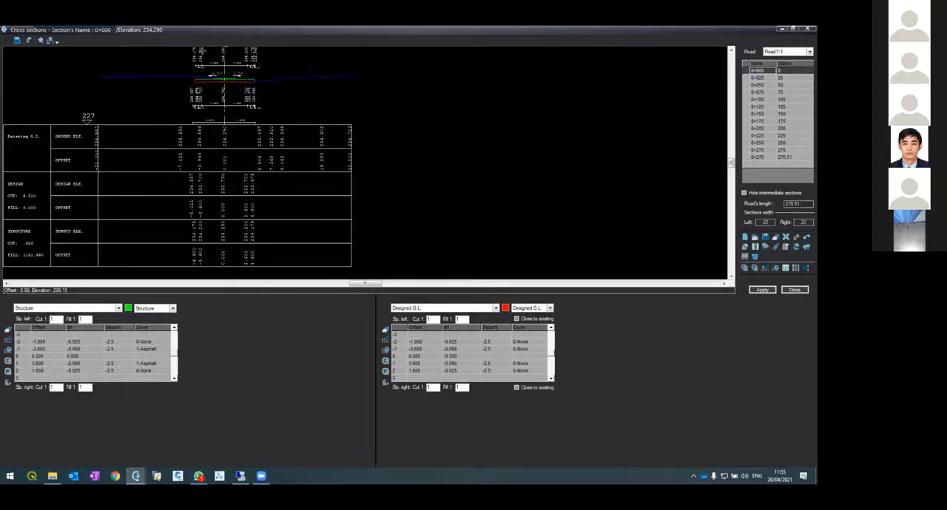
pyautogui.scroll(5, 211, 74)
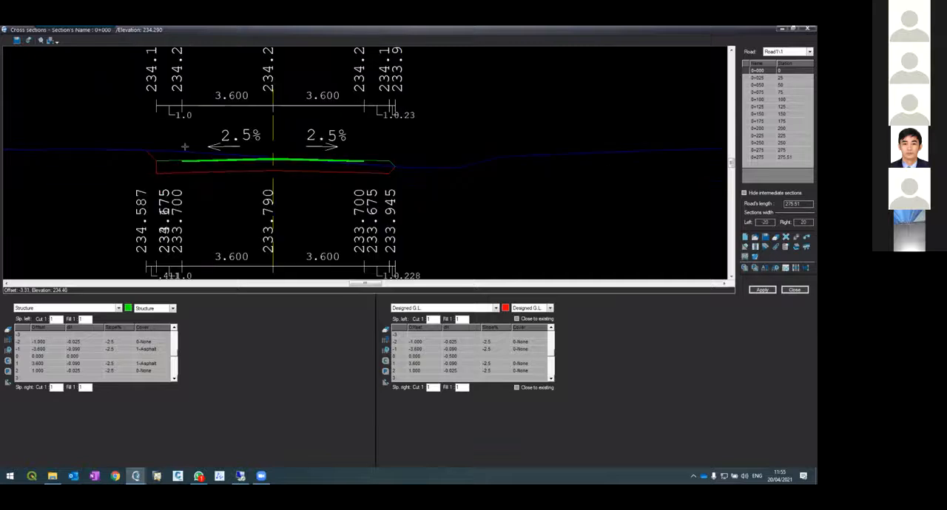
pyautogui.scroll(-3, 184, 148)
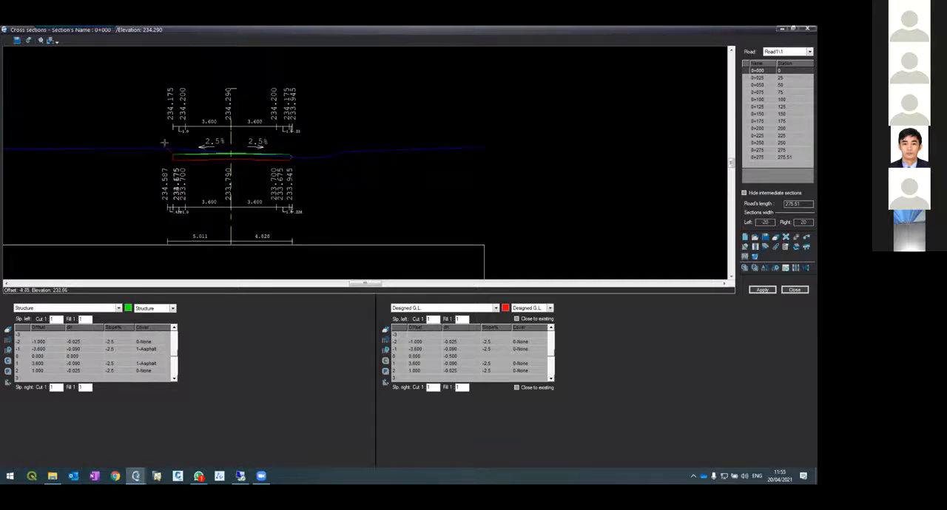
pyautogui.scroll(-3, 193, 124)
pyautogui.scroll(2, 190, 171)
pyautogui.scroll(3, 181, 119)
pyautogui.scroll(-3, 197, 127)
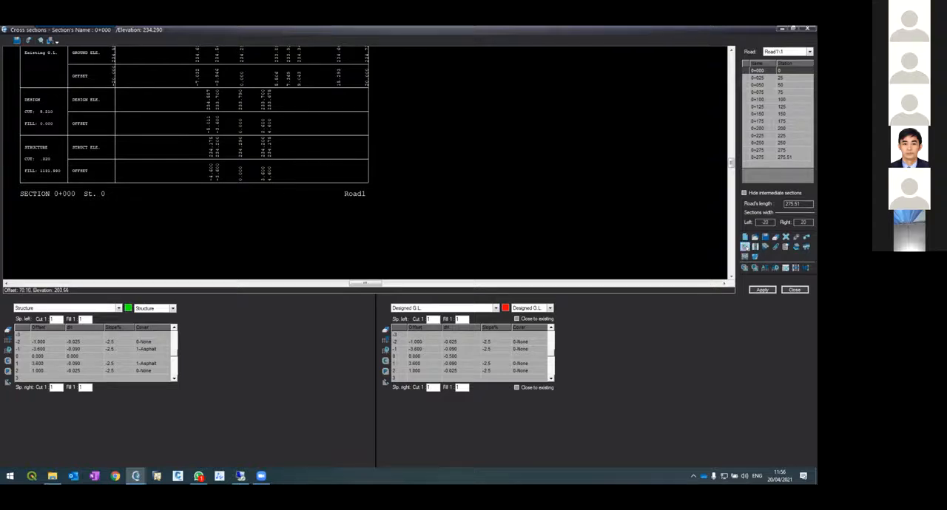
# Set the cross-section format to Design in the options and check the redrawn section 0+000
pyautogui.click(786, 249)
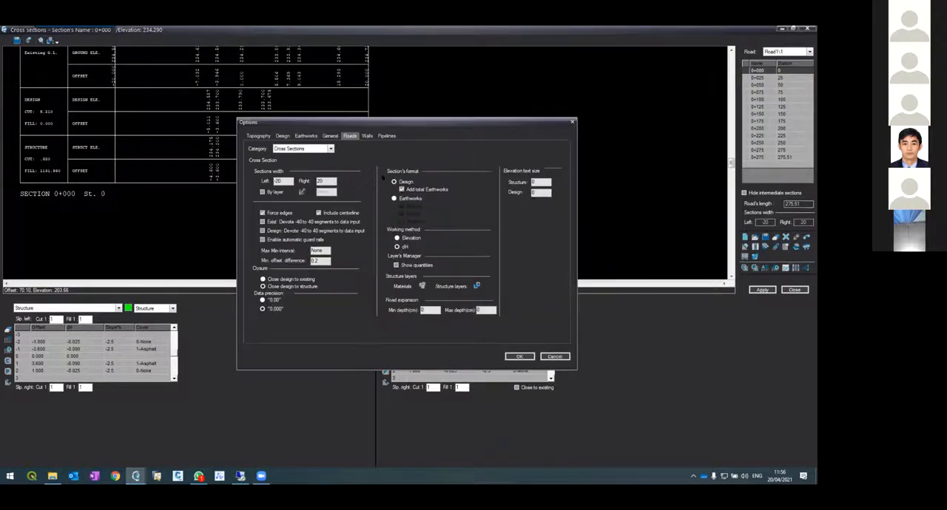
pyautogui.click(519, 357)
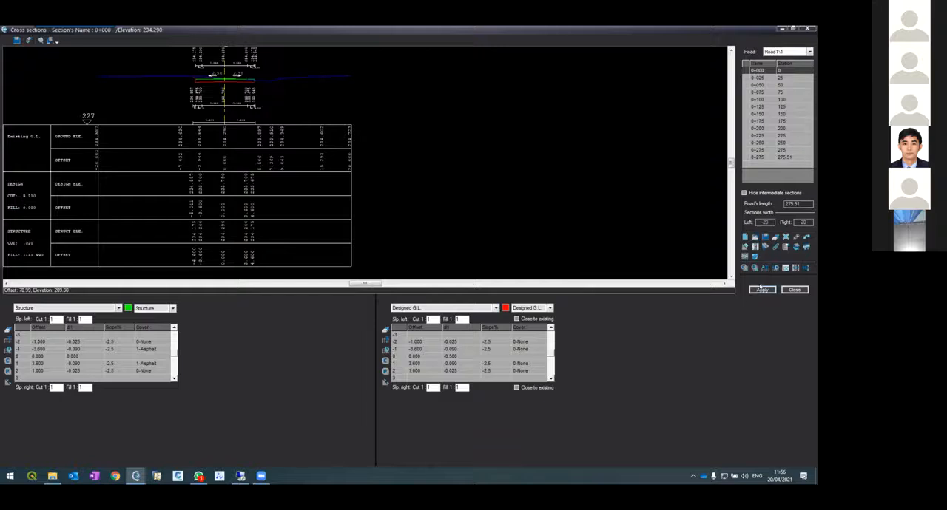
pyautogui.scroll(2, 524, 195)
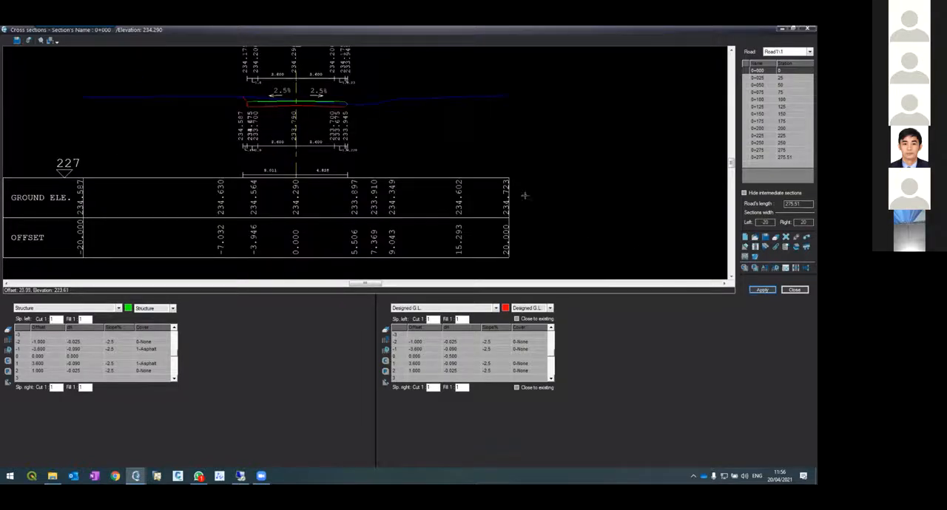
pyautogui.scroll(3, 244, 81)
pyautogui.scroll(-5, 244, 81)
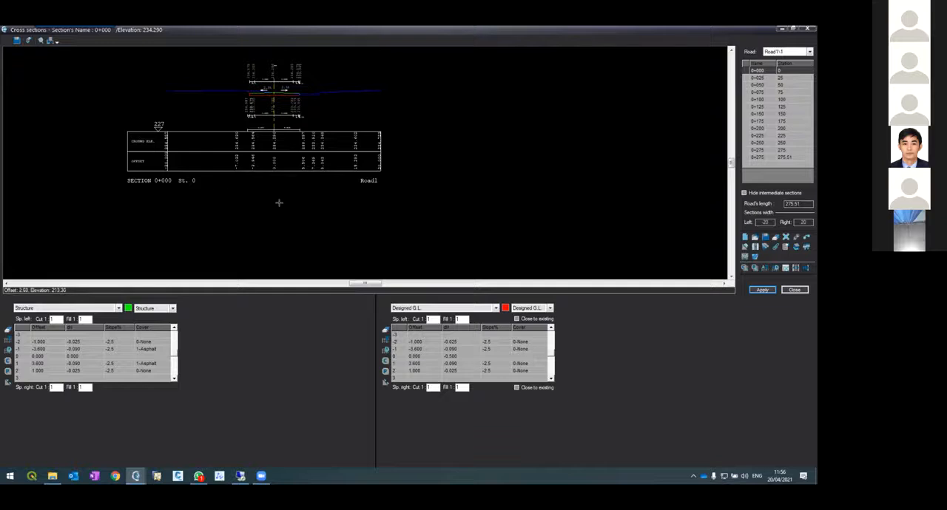
pyautogui.scroll(-2, 256, 174)
pyautogui.scroll(5, 250, 107)
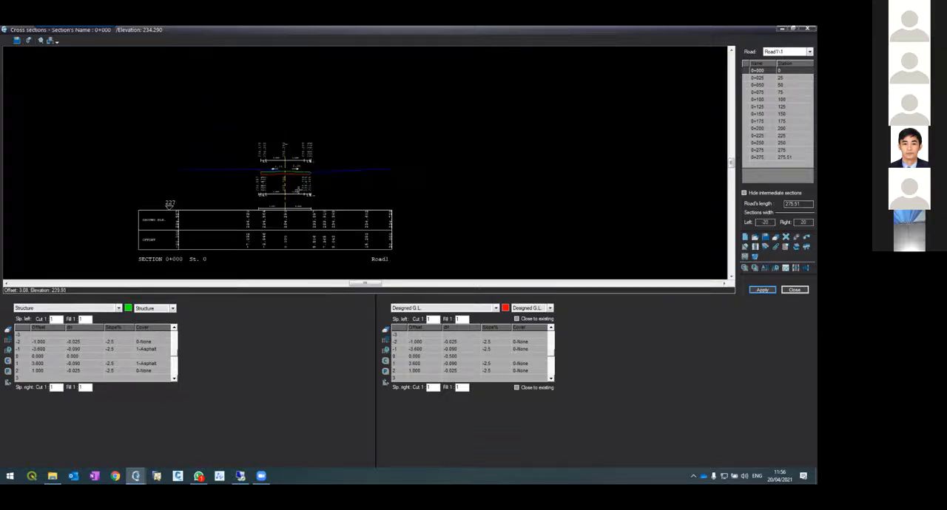
# View the cross sections at 0+025 and 0+075, and close the cross sections to return to the plan drawing
pyautogui.click(765, 80)
pyautogui.click(767, 93)
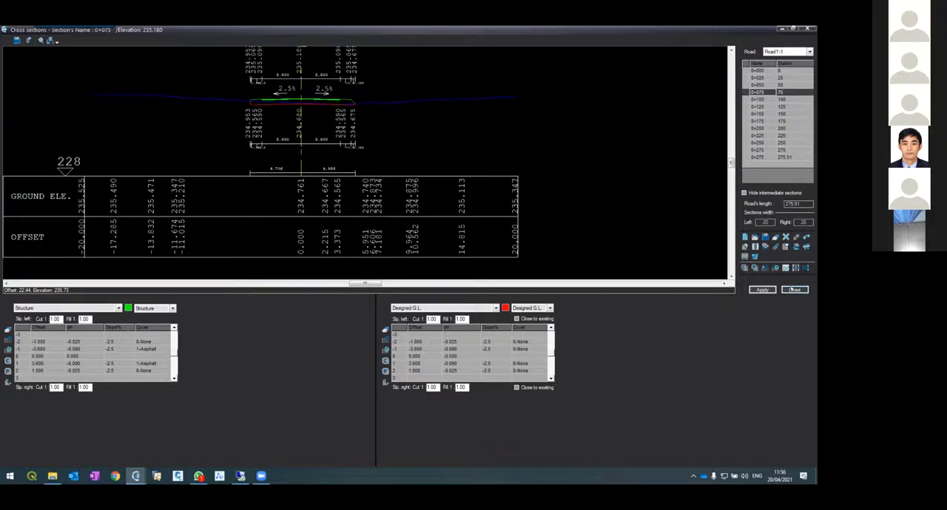
pyautogui.press('Escape')
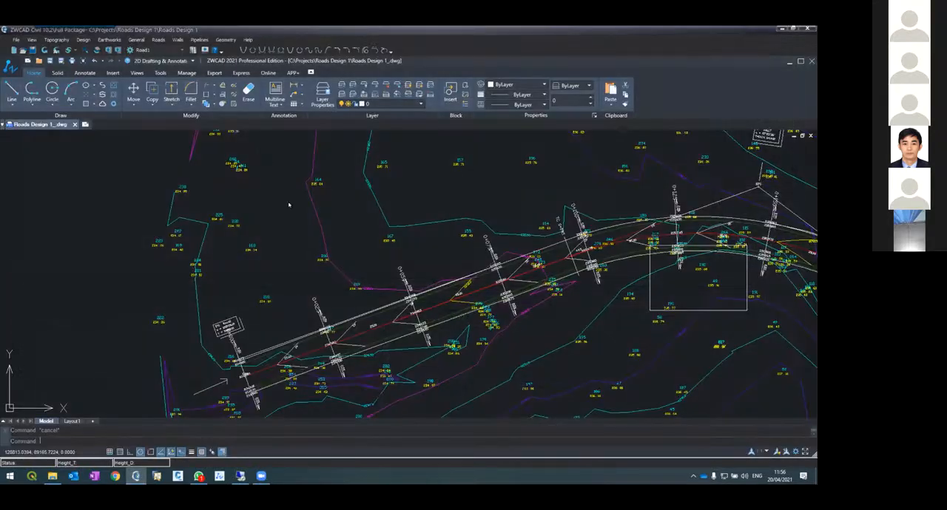
# Examine the road layout in plan from end to end, looking closely at the design elevations and contours around 0+125
pyautogui.scroll(-4, 182, 224)
pyautogui.scroll(3, 385, 203)
pyautogui.scroll(-3, 385, 204)
pyautogui.scroll(2, 388, 202)
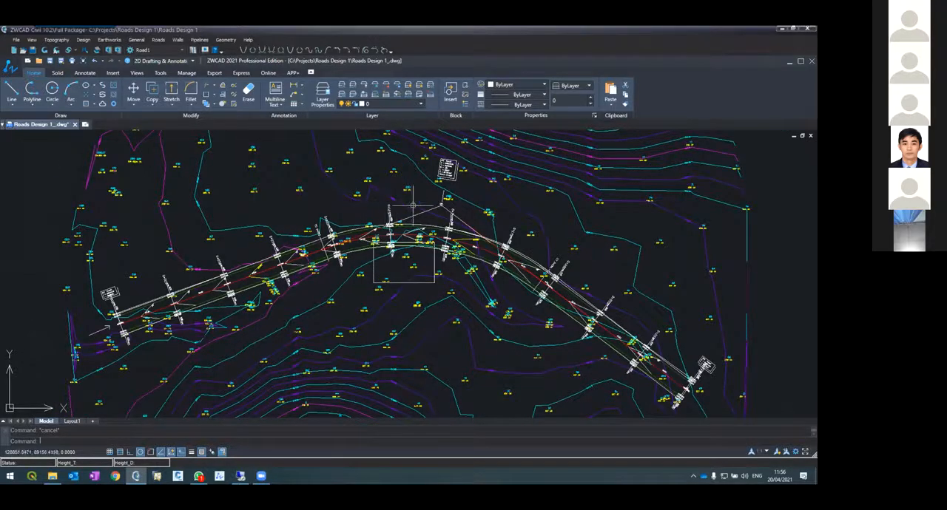
pyautogui.scroll(1, 426, 214)
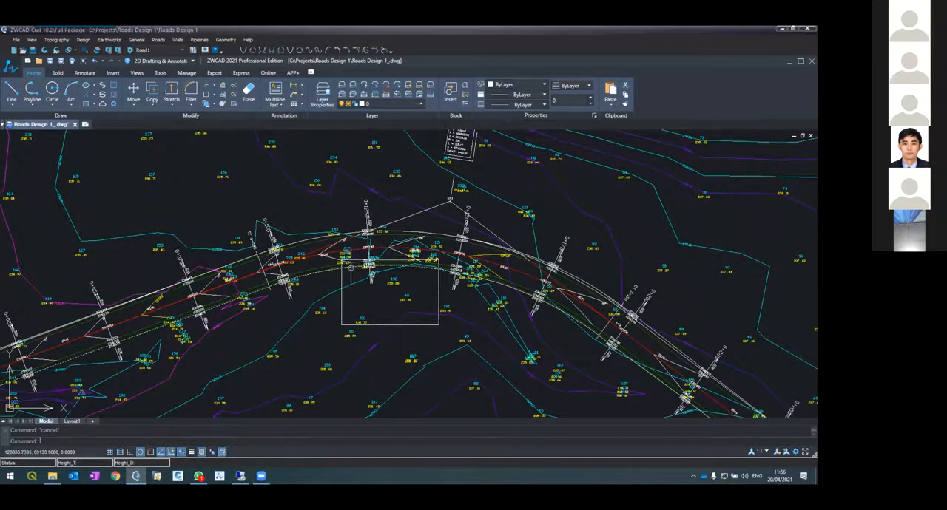
pyautogui.scroll(3, 354, 272)
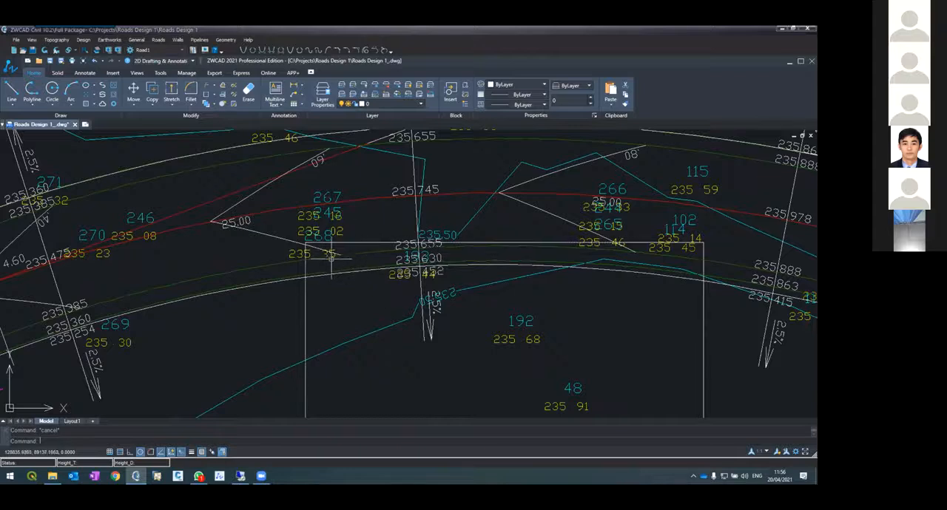
pyautogui.scroll(-3, 341, 260)
pyautogui.scroll(-2, 342, 266)
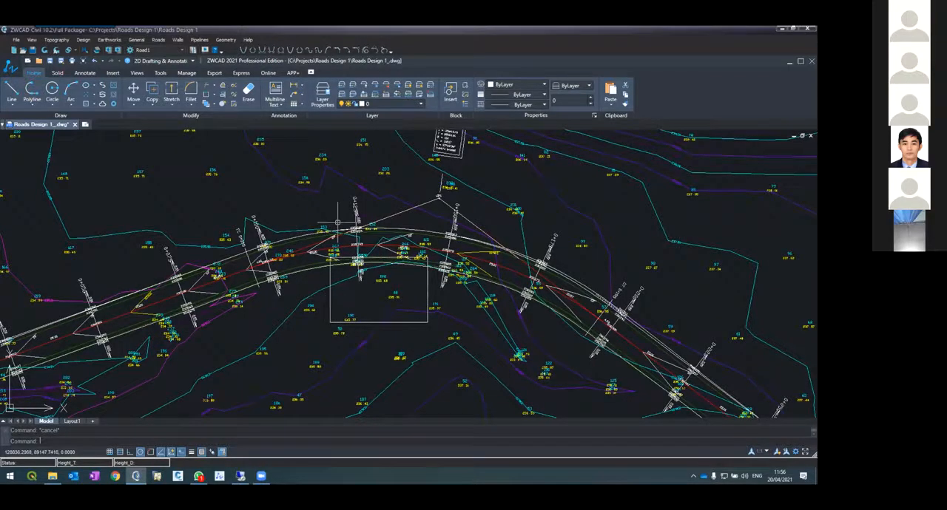
# Open Road1's horizontal alignment and select points 1IP1 and 1IP2 in turn among the design coordinates
pyautogui.click(148, 39)
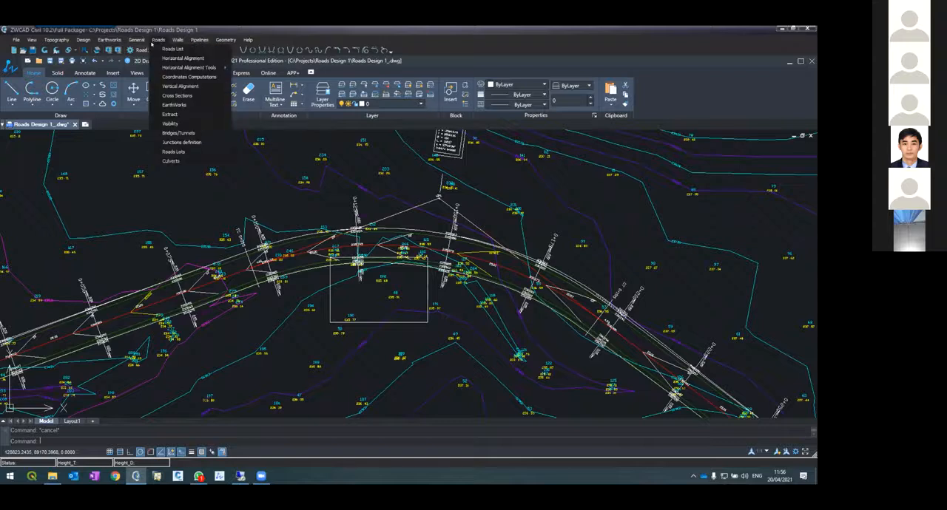
pyautogui.click(154, 57)
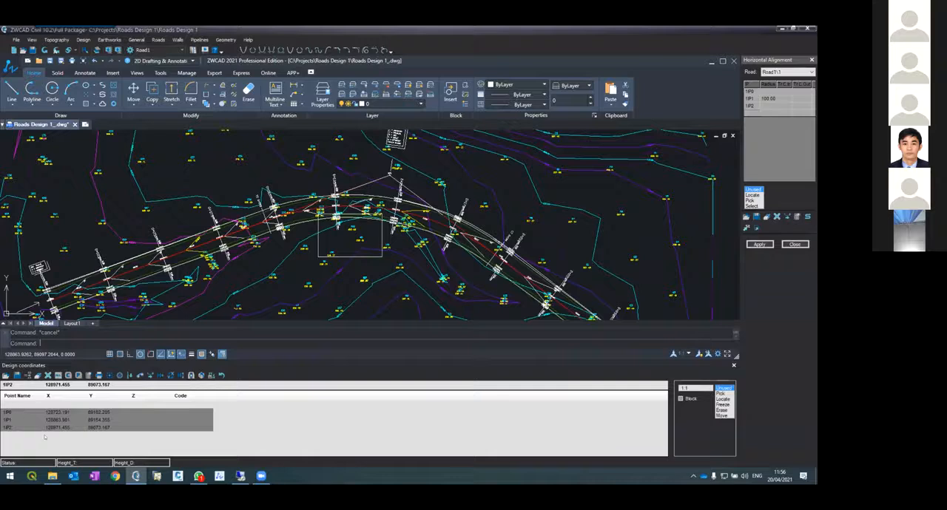
pyautogui.click(9, 419)
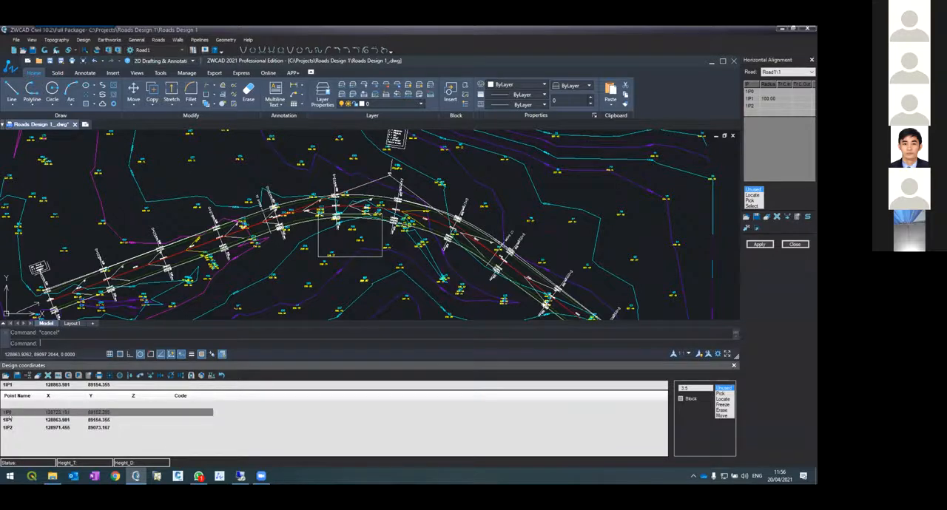
pyautogui.click(9, 427)
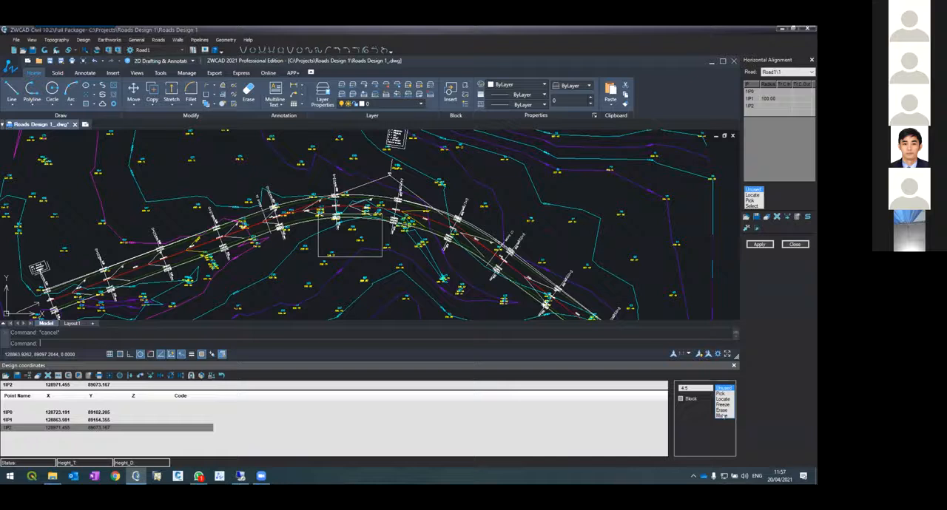
# Move intersection point 1IP1 outward to about X 128868.85, Y 89169.92 and apply the changed horizontal alignment
pyautogui.click(723, 415)
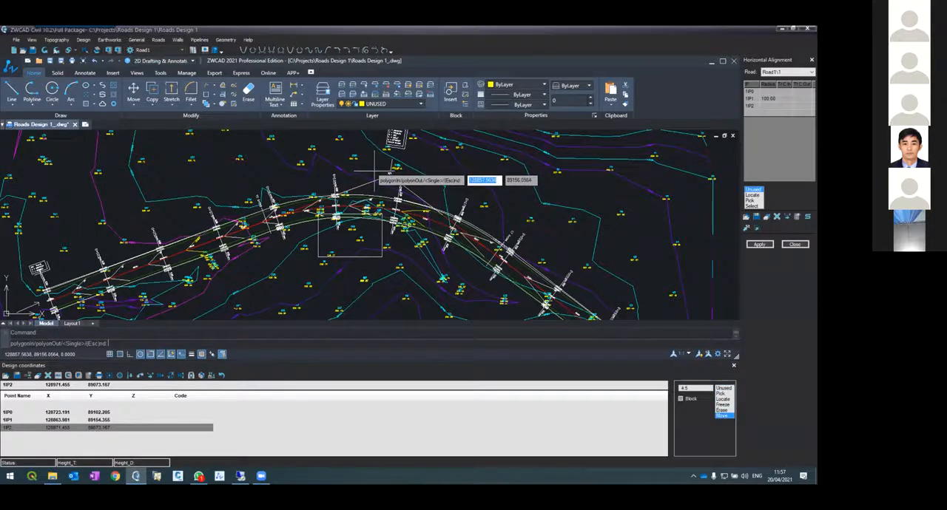
pyautogui.scroll(5, 392, 225)
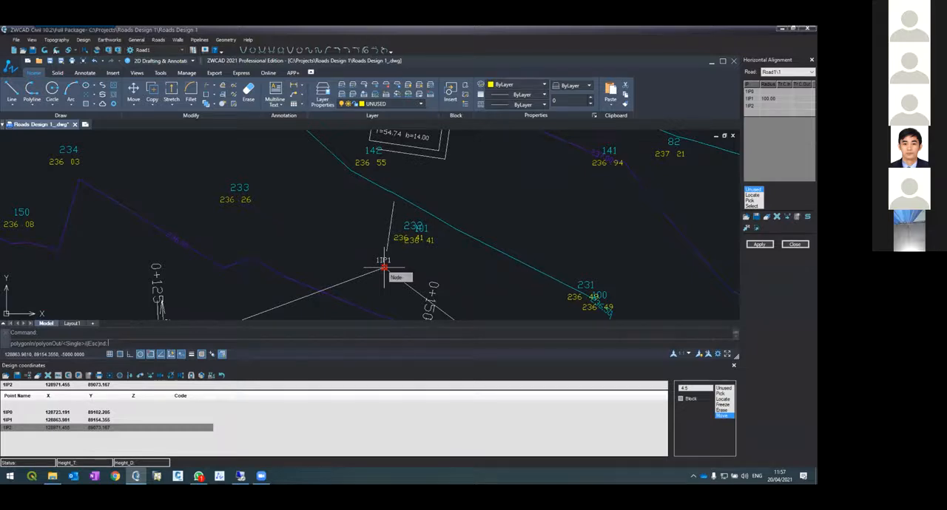
pyautogui.click(383, 268)
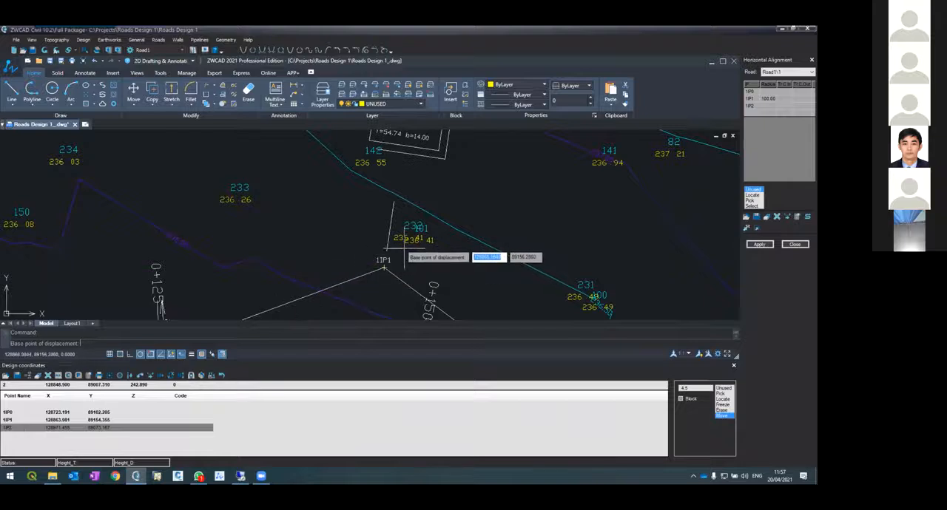
pyautogui.click(383, 268)
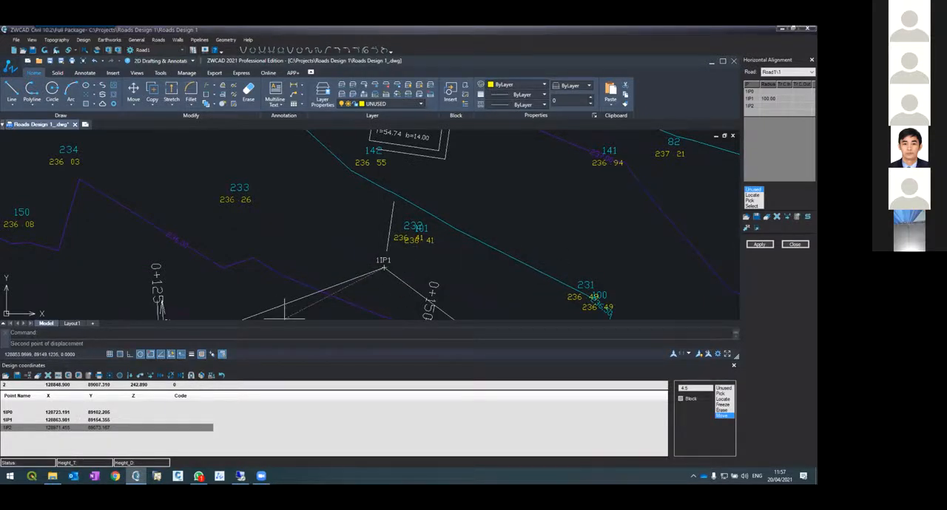
pyautogui.scroll(-2, 372, 279)
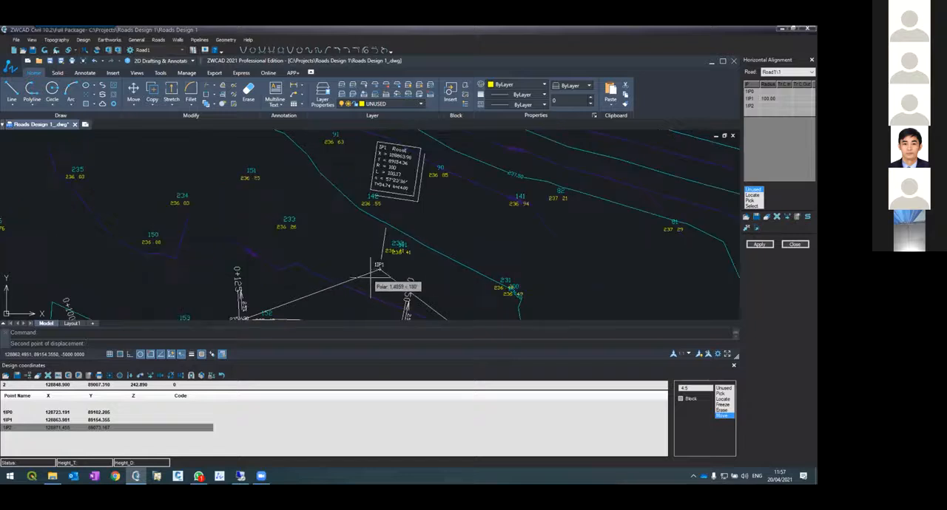
pyautogui.scroll(2, 371, 279)
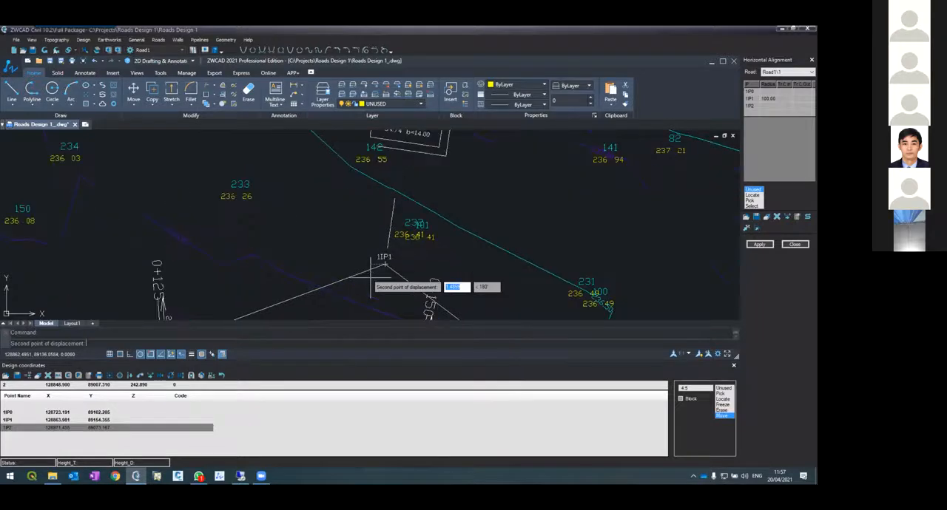
pyautogui.scroll(-2, 423, 250)
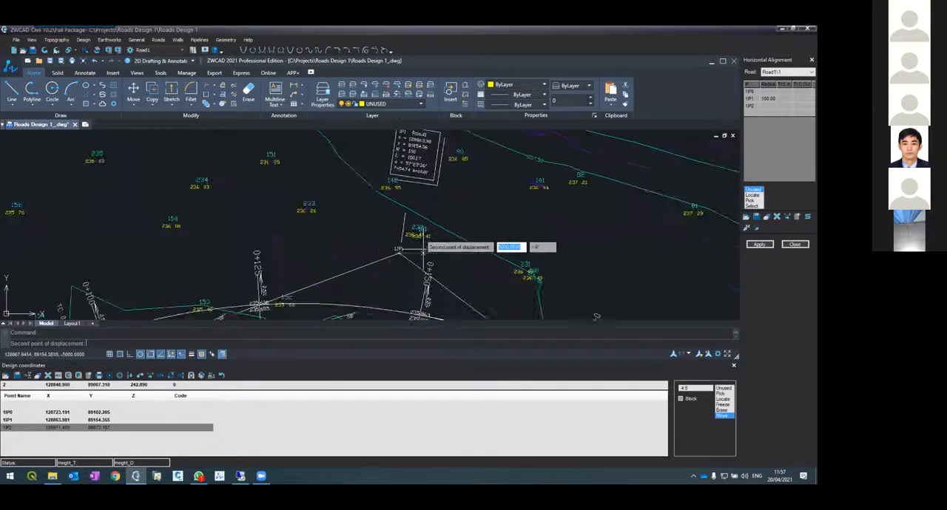
pyautogui.scroll(-2, 423, 250)
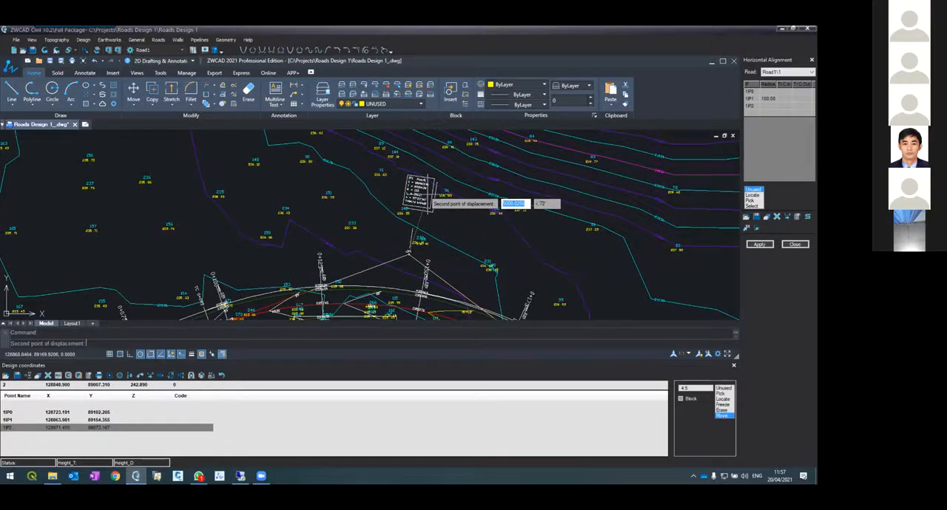
pyautogui.click(427, 195)
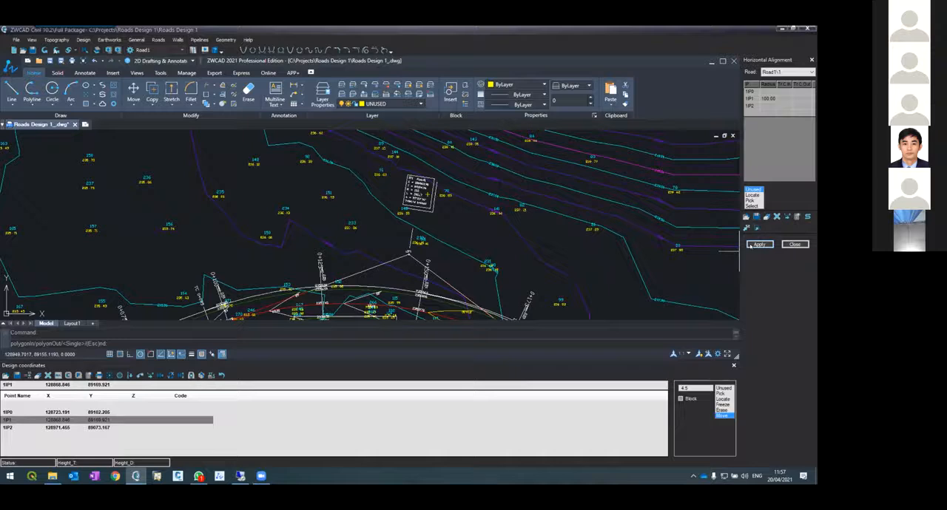
pyautogui.click(750, 246)
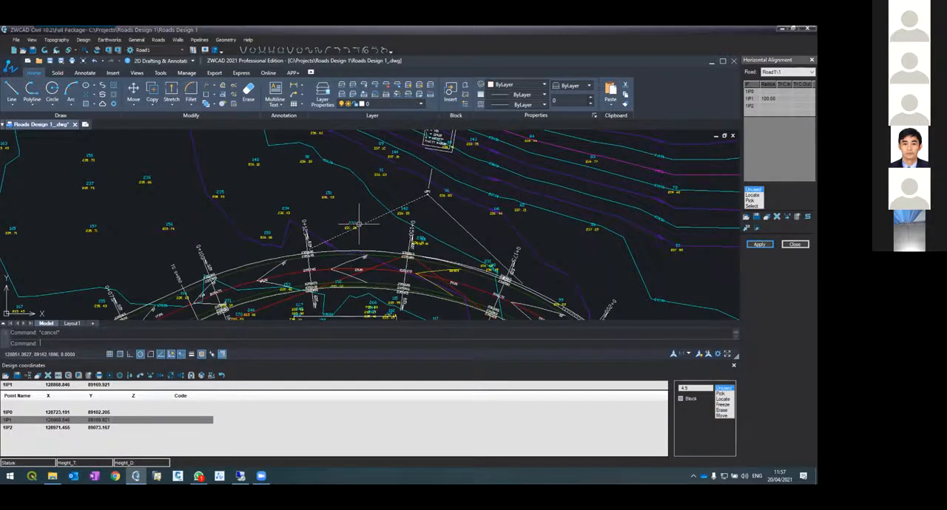
# Delete the leftover red line of the previous road axis below the realigned curve near 0+100
pyautogui.scroll(2, 344, 235)
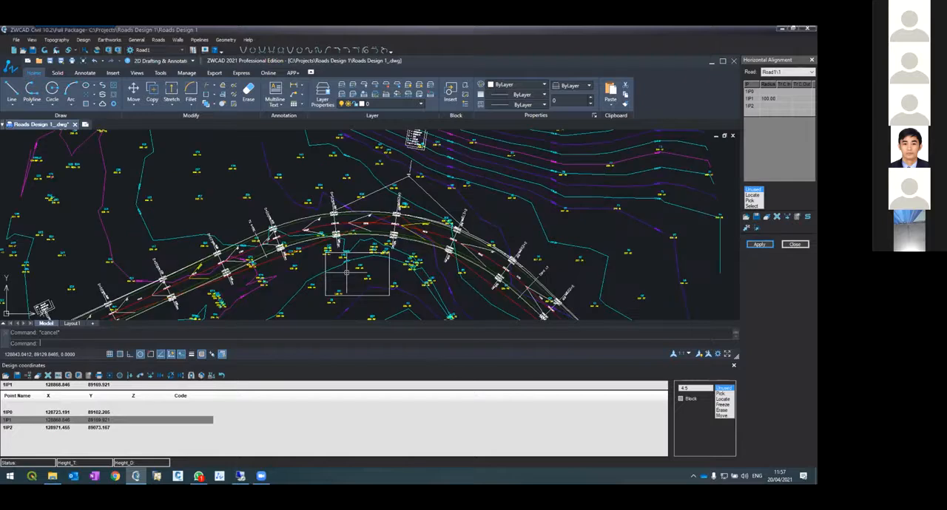
pyautogui.click(307, 246)
pyautogui.press('Delete')
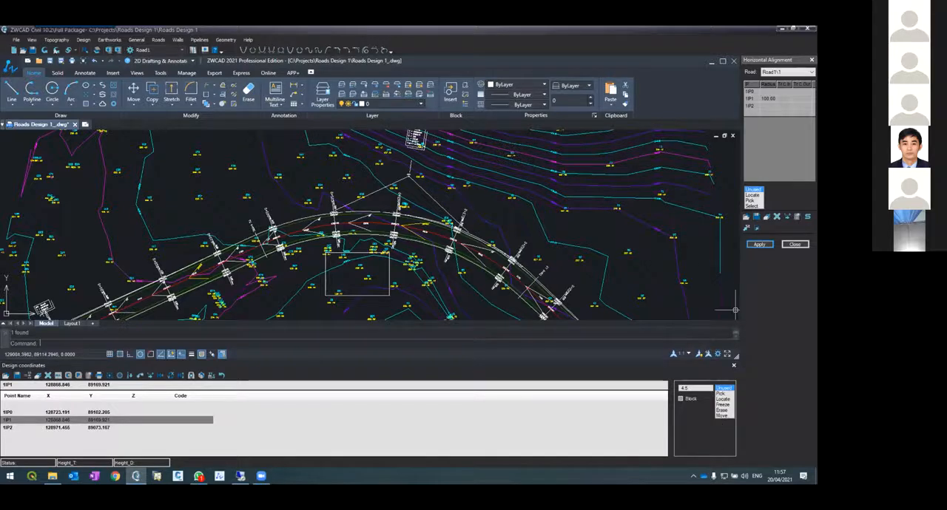
# Inspect the realigned road in plan, looking closely at its end around point 1IP2
pyautogui.scroll(-4, 412, 168)
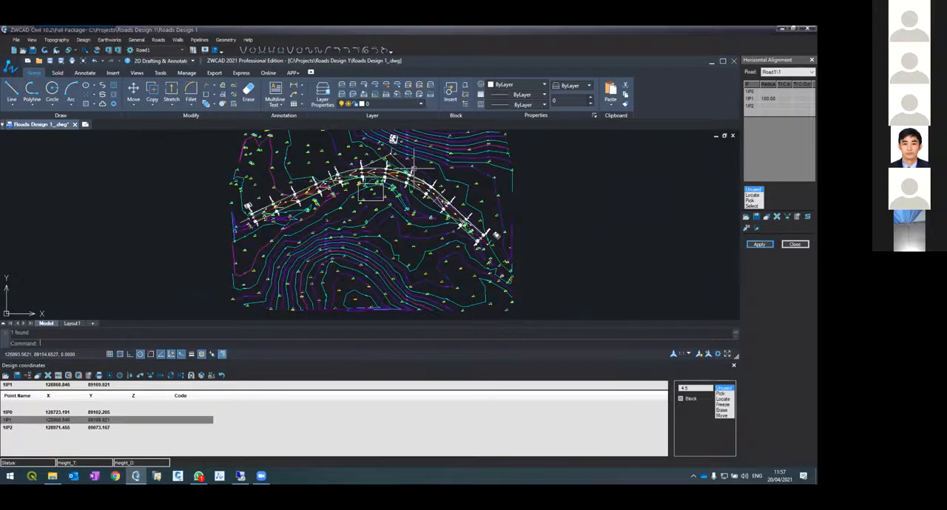
pyautogui.scroll(3, 413, 168)
pyautogui.scroll(-3, 429, 177)
pyautogui.scroll(4, 447, 191)
pyautogui.scroll(3, 447, 193)
pyautogui.scroll(-2, 450, 217)
pyautogui.scroll(3, 444, 222)
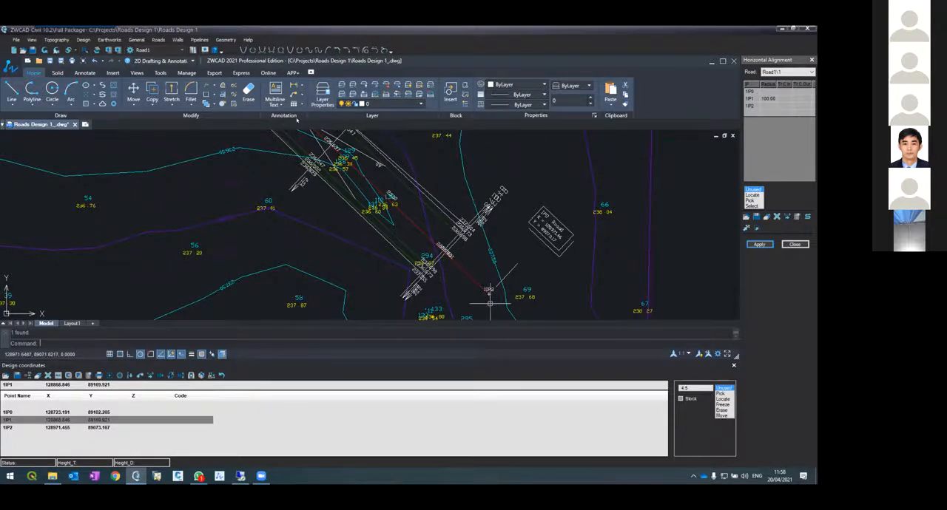
# Open Road1's vertical alignment and examine where the design line ends relative to the ground profile
pyautogui.click(158, 40)
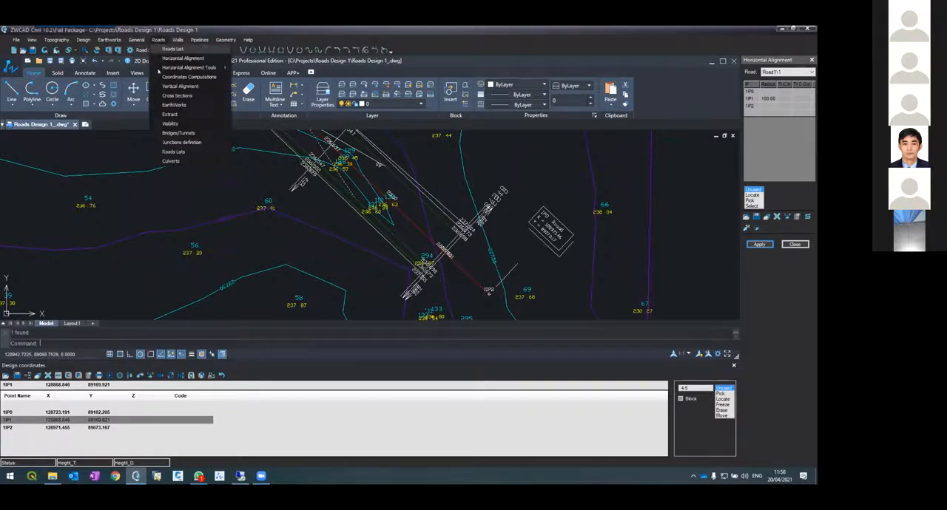
pyautogui.click(185, 88)
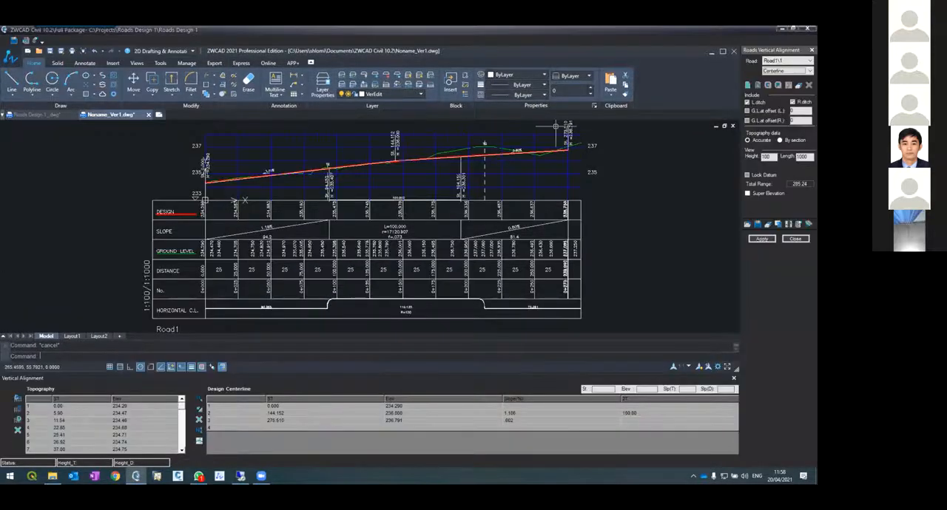
pyautogui.scroll(3, 584, 137)
pyautogui.scroll(1, 584, 137)
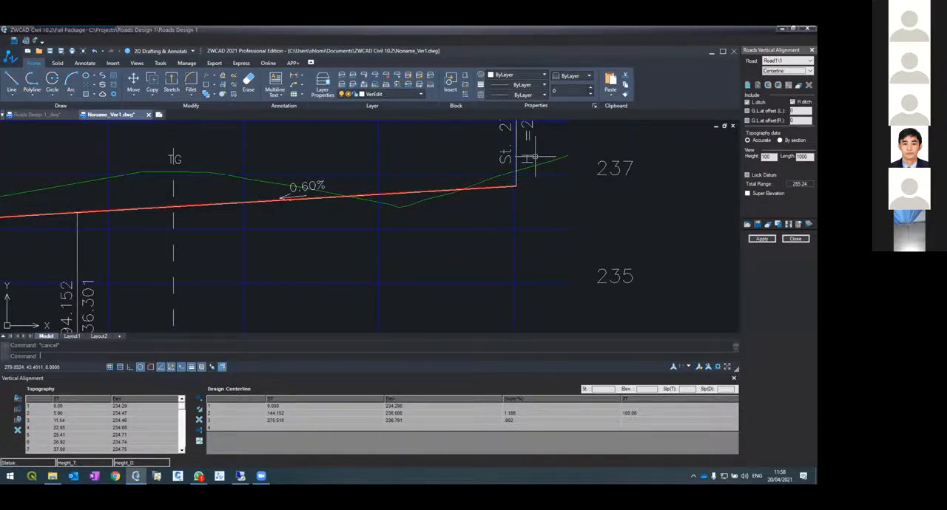
pyautogui.scroll(-2, 534, 157)
pyautogui.scroll(1, 537, 157)
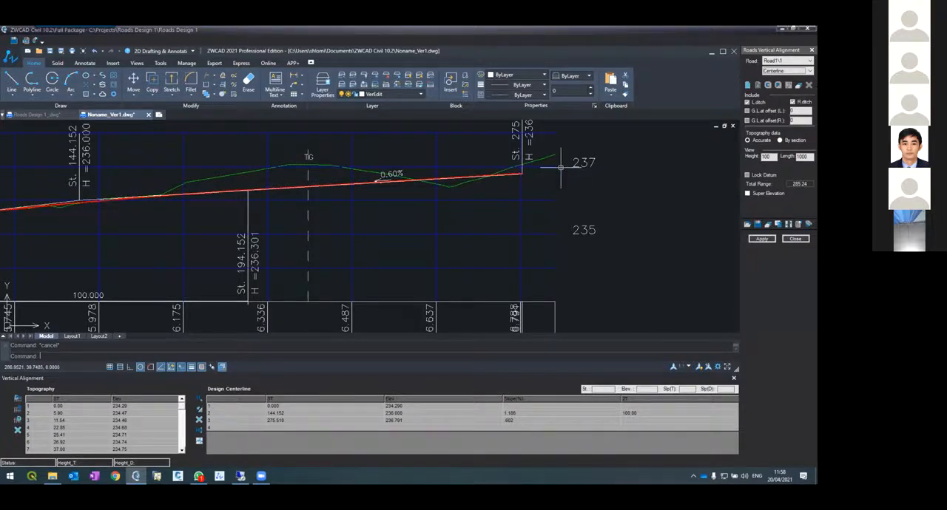
# Draw a vertical helper polyline beyond the end of the profile, past the 237 elevation label
pyautogui.write('pl')
pyautogui.press('Return')
pyautogui.click(614, 131)
pyautogui.press('Return')
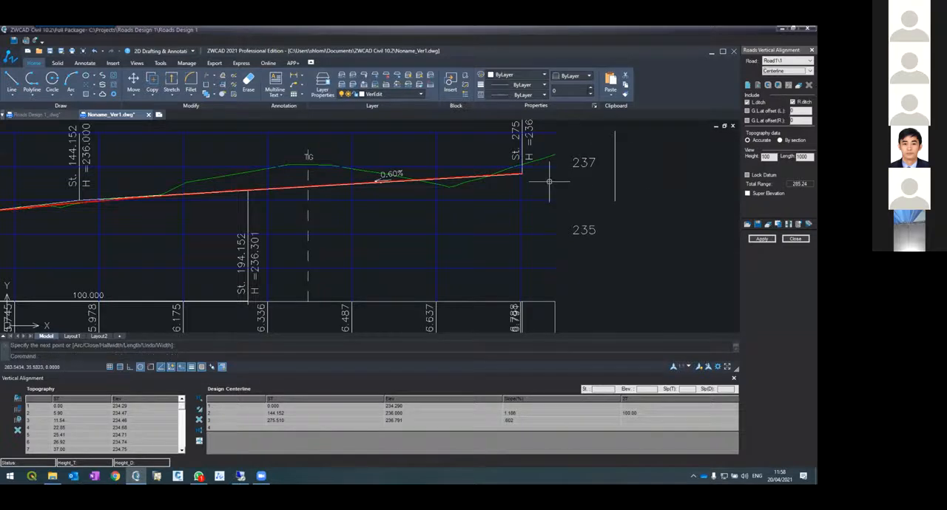
# Extend the end of the design centerline to the vertical helper line
pyautogui.write('ex')
pyautogui.press('Return')
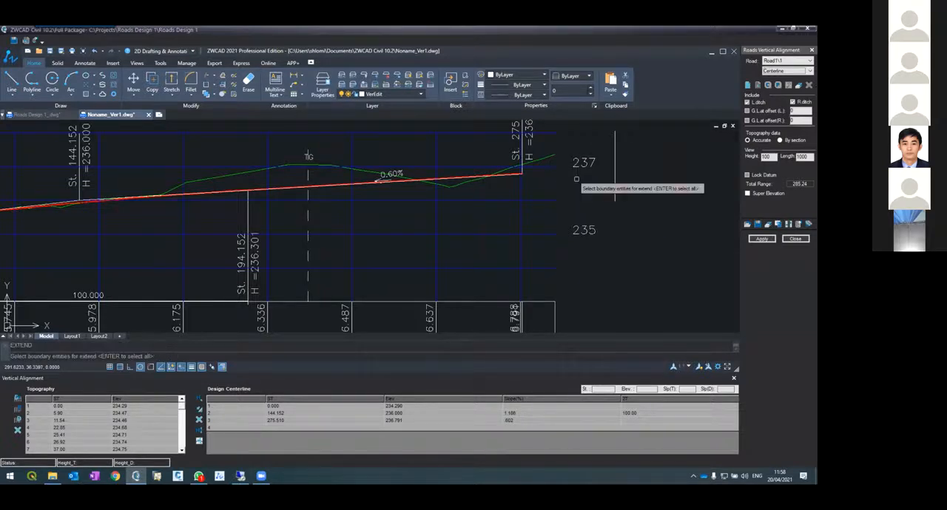
pyautogui.scroll(3, 524, 179)
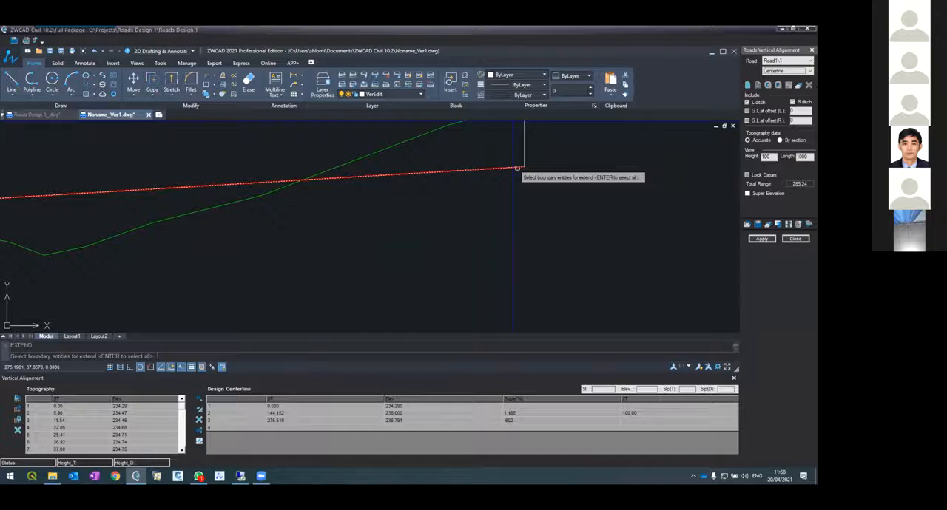
pyautogui.scroll(-2, 588, 201)
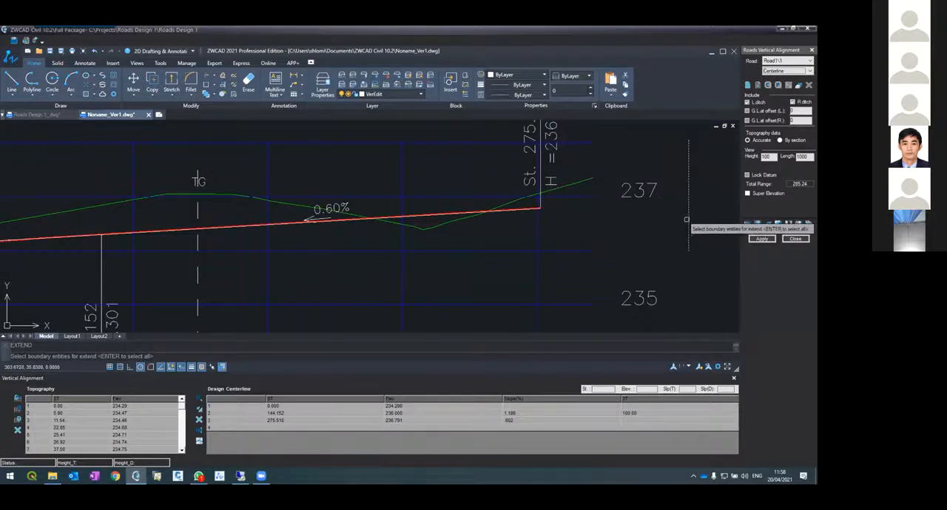
pyautogui.press('Return')
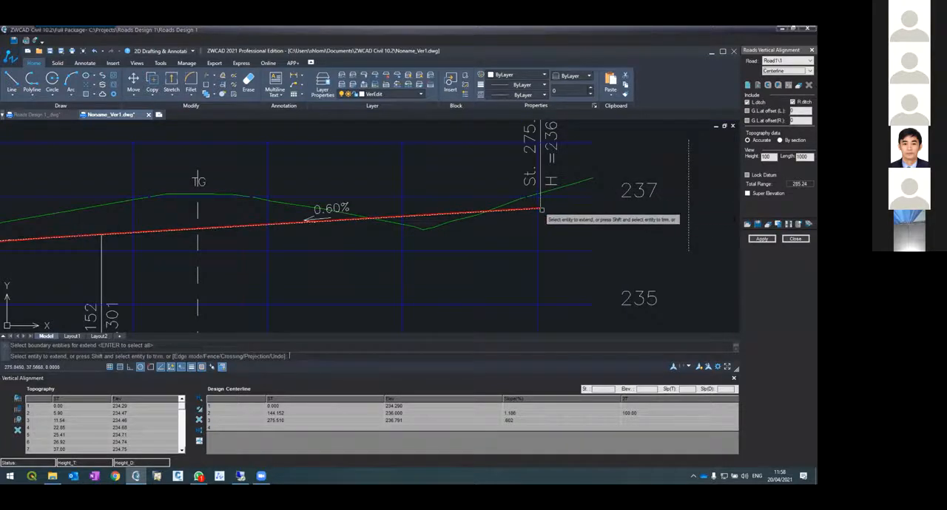
pyautogui.click(541, 210)
pyautogui.press('Return')
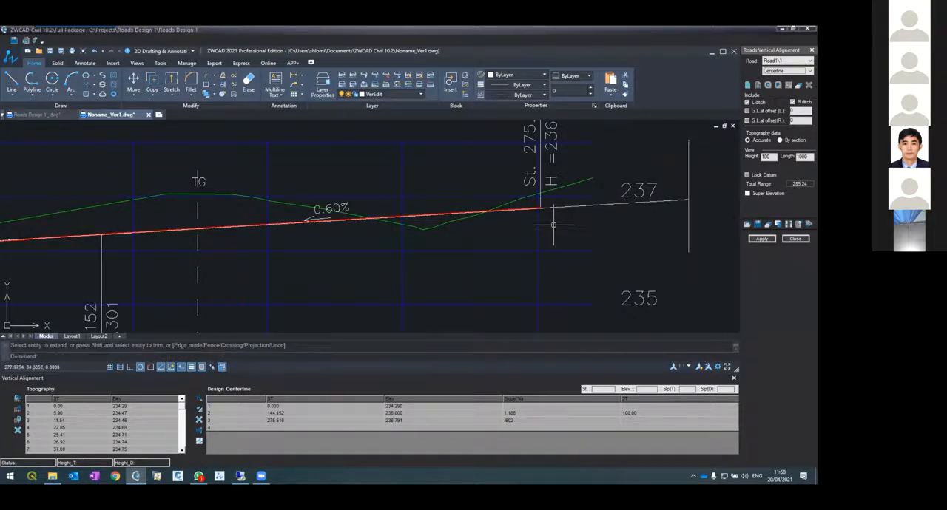
# Delete the vertical helper line and apply the extended vertical alignment
pyautogui.click(690, 238)
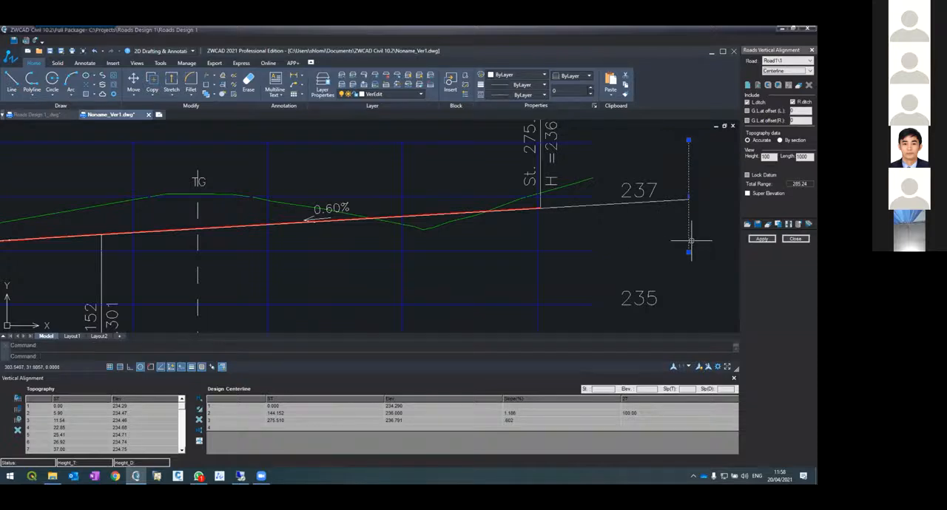
pyautogui.press('Delete')
pyautogui.click(762, 239)
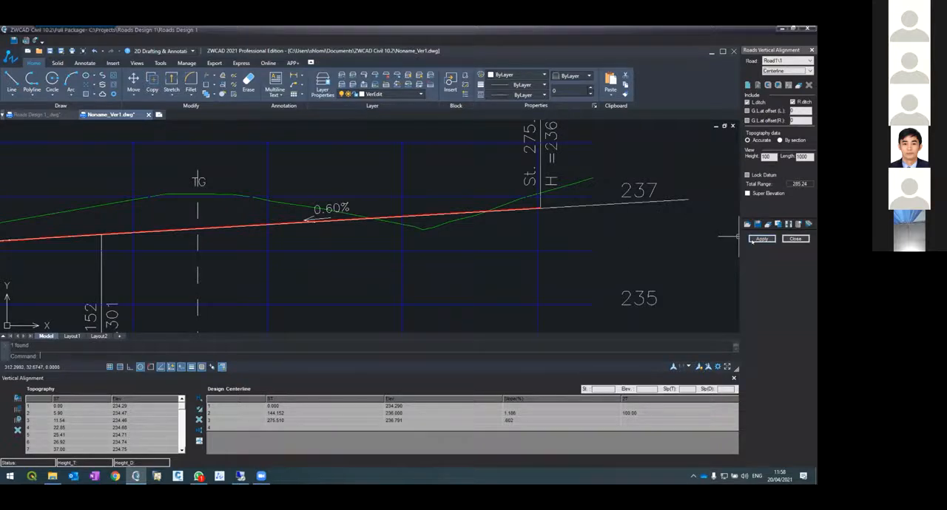
pyautogui.click(424, 266)
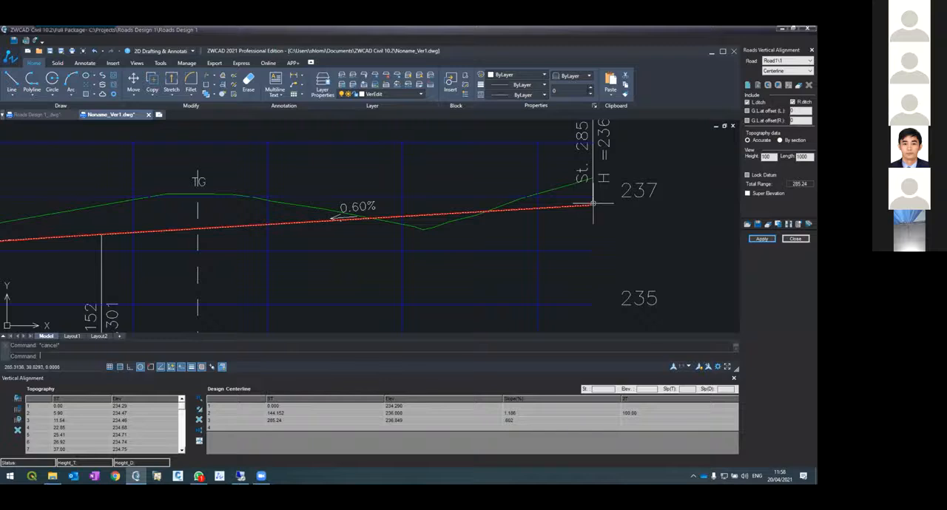
# Close the vertical alignment and open Road1's cross sections
pyautogui.scroll(-5, 591, 211)
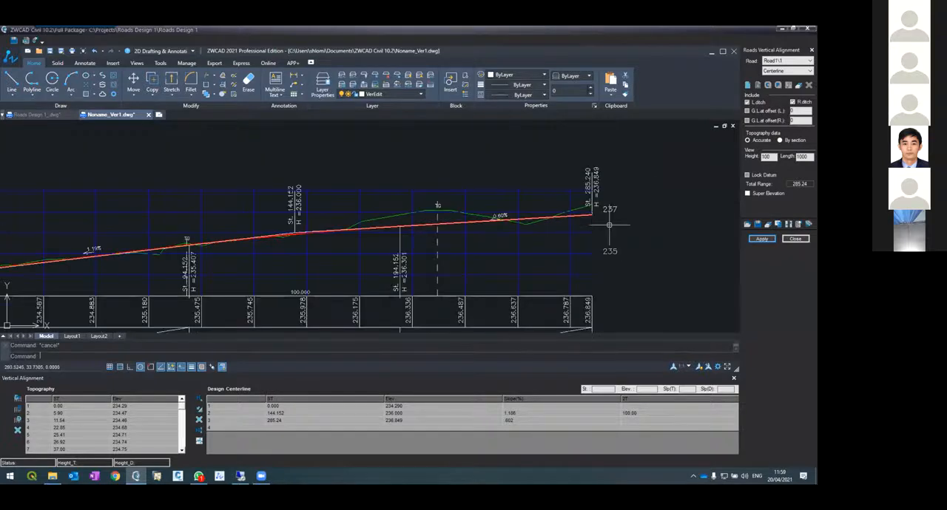
pyautogui.click(795, 238)
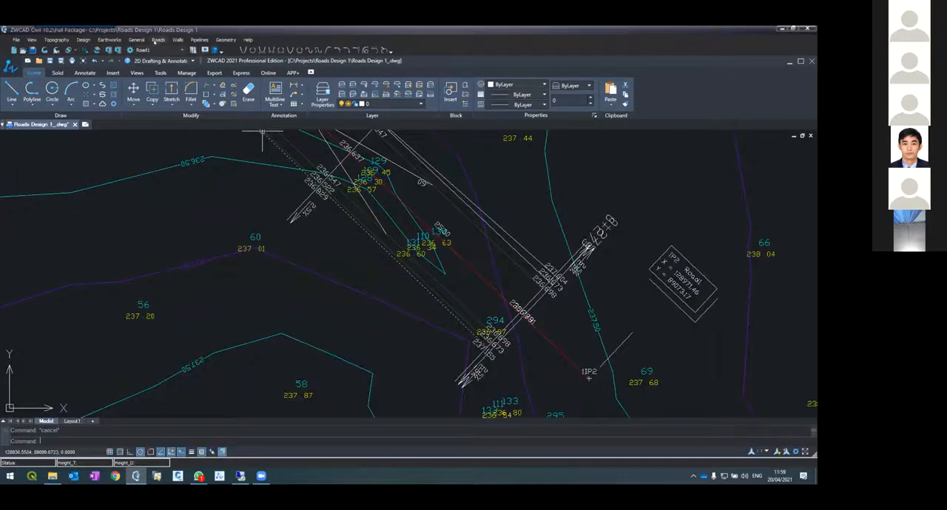
pyautogui.click(157, 39)
pyautogui.click(168, 96)
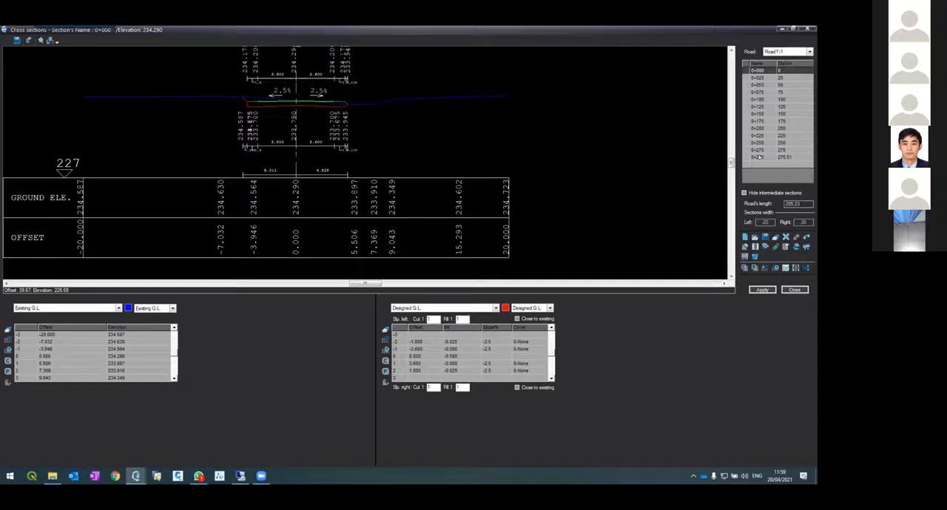
# Set the station of the last cross section to 285.23, matching the road's length
pyautogui.click(759, 156)
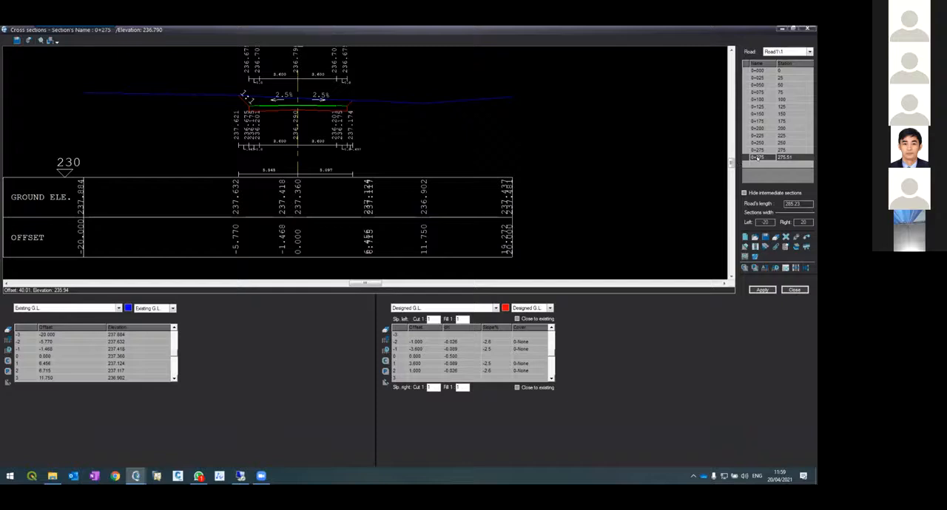
pyautogui.doubleClick(791, 158)
pyautogui.press('BackSpace')
pyautogui.press('BackSpace')
pyautogui.press('BackSpace')
pyautogui.press('BackSpace')
pyautogui.press('BackSpace')
pyautogui.write('285.23')
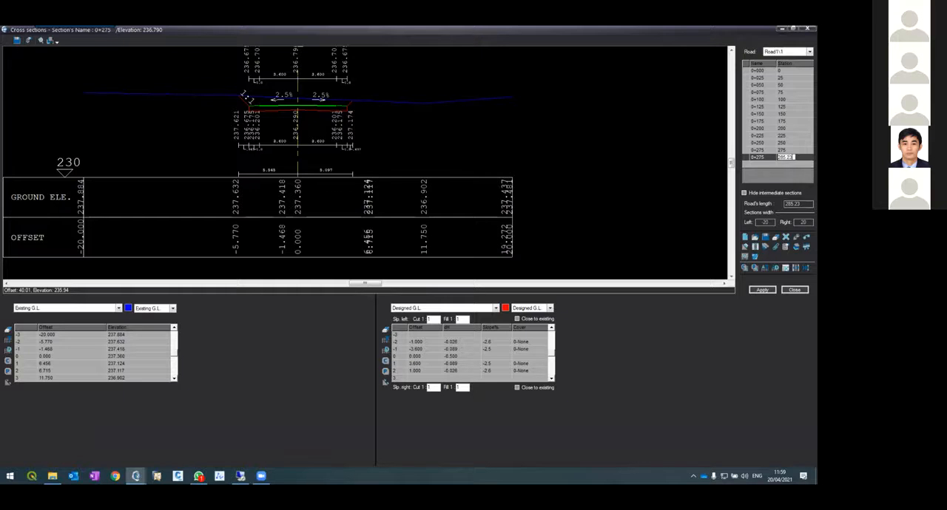
pyautogui.click(754, 158)
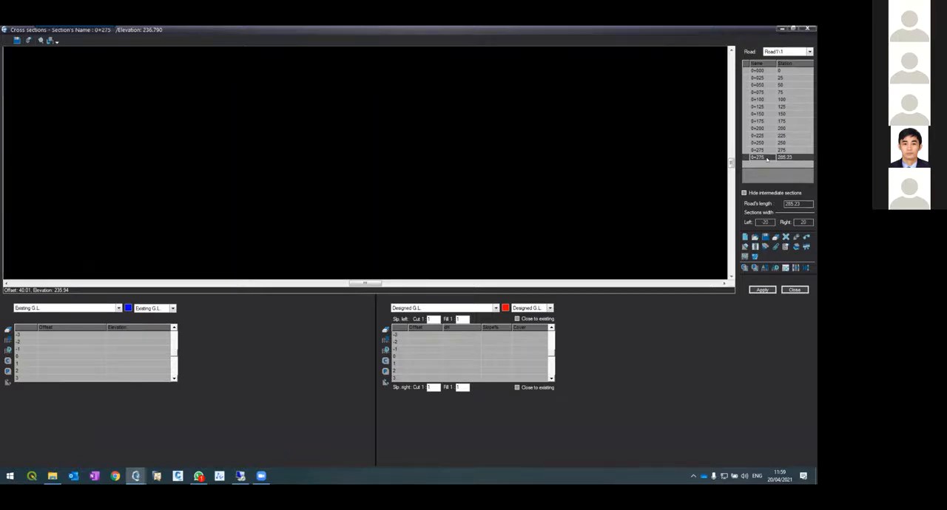
# Rename the last cross section, at station 285.23, as 0+285.23
pyautogui.click(766, 158)
pyautogui.press('BackSpace')
pyautogui.press('BackSpace')
pyautogui.press('BackSpace')
pyautogui.write('85.23')
pyautogui.press('Return')
pyautogui.click(759, 157)
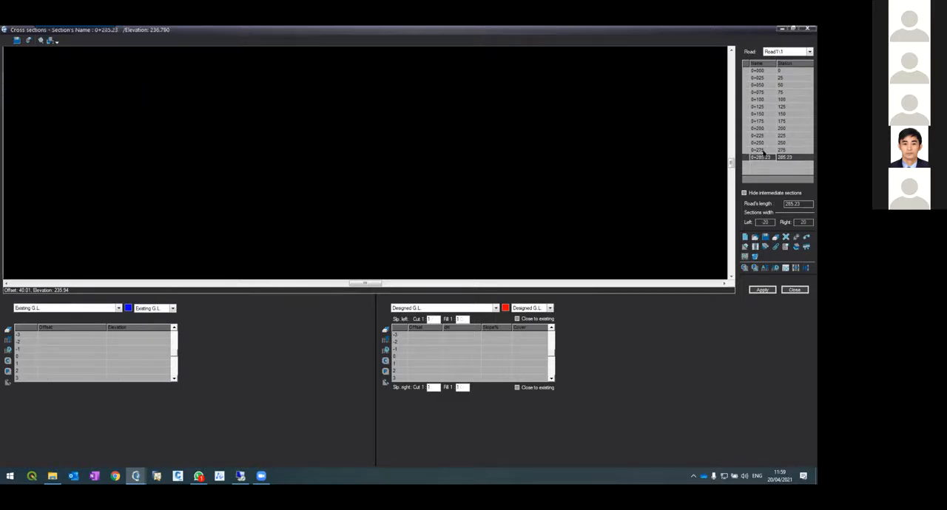
# Compute the existing ground line for the cross section 0+285.23
pyautogui.click(764, 268)
pyautogui.click(395, 261)
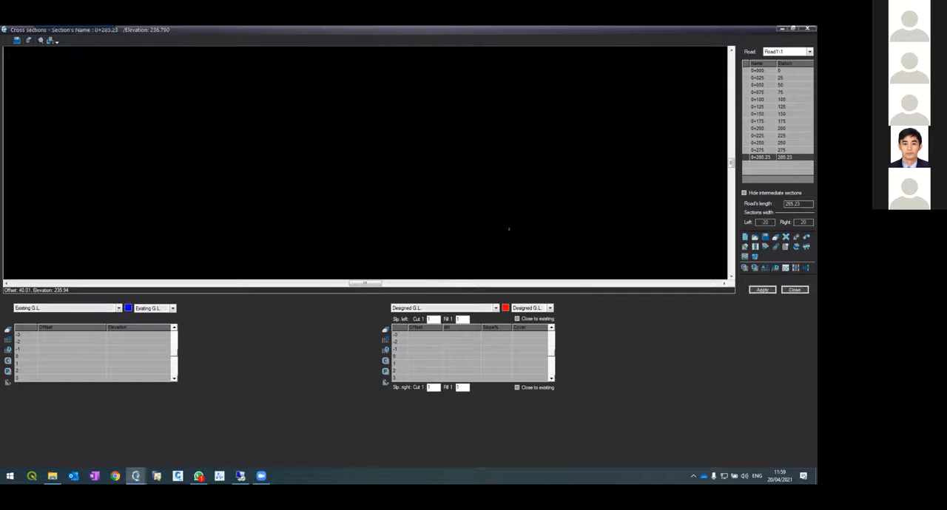
pyautogui.click(396, 274)
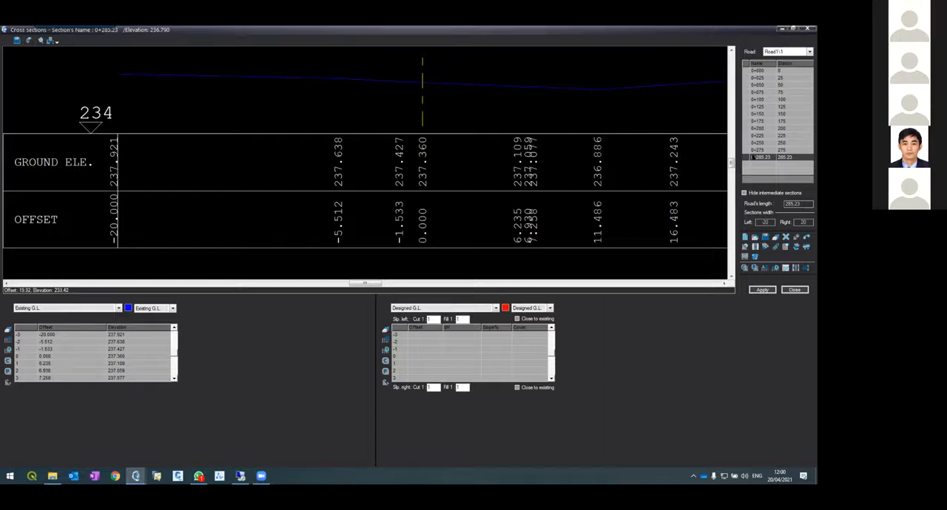
# Apply the road design to section 0+285.23 and regenerate the layout with contours, distances and triangles at interval 2
pyautogui.click(758, 150)
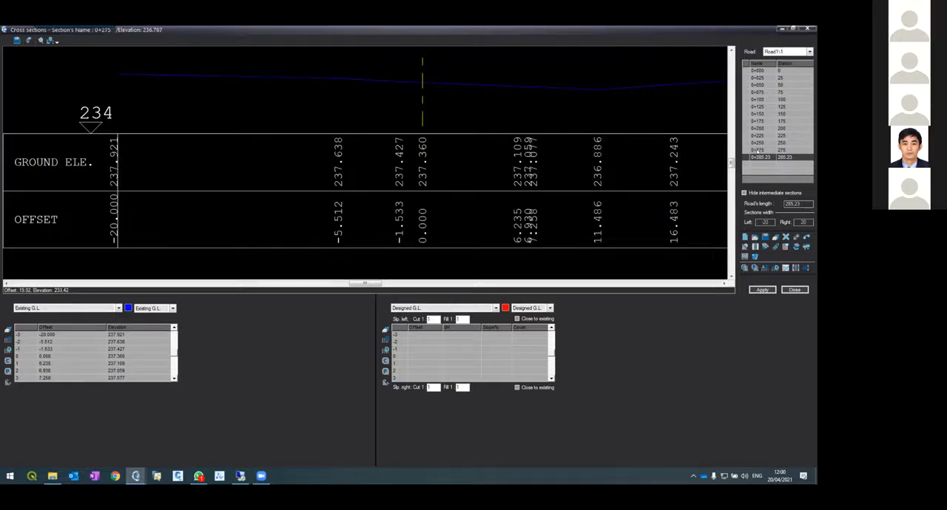
pyautogui.click(766, 157)
pyautogui.click(759, 290)
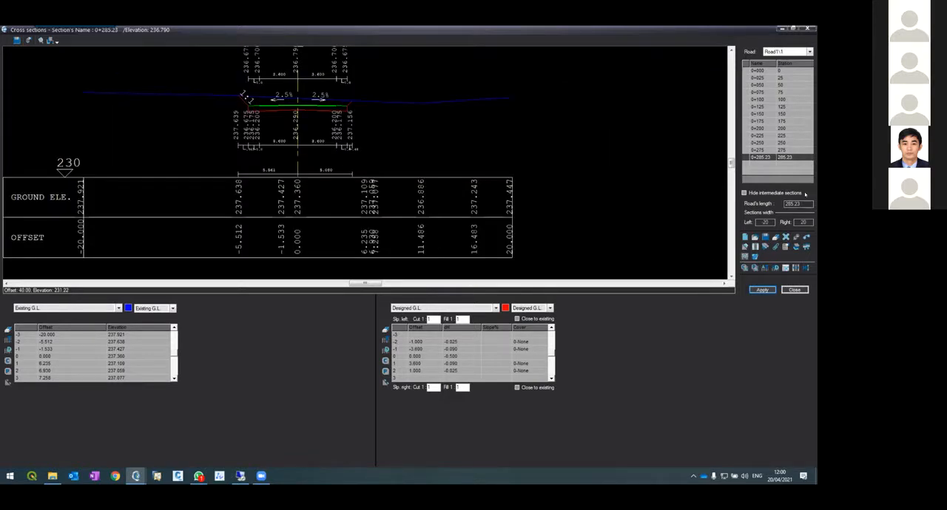
pyautogui.click(795, 237)
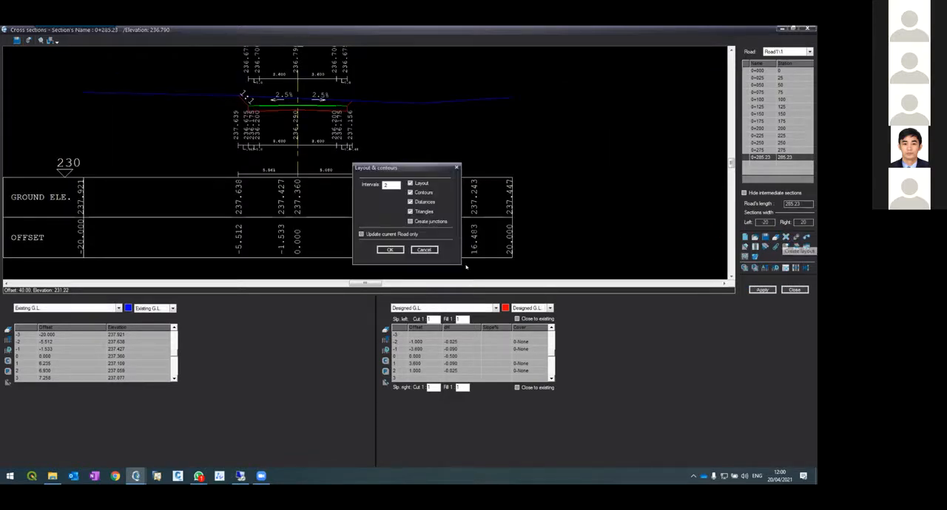
pyautogui.click(389, 248)
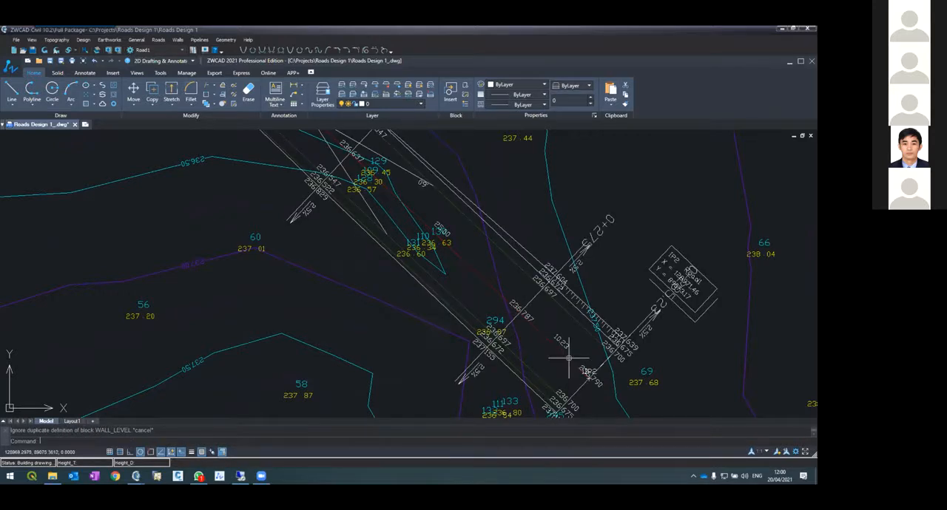
# Inspect the regenerated road layout in plan, looking closely at the new end section near point 1IP2
pyautogui.scroll(-6, 533, 303)
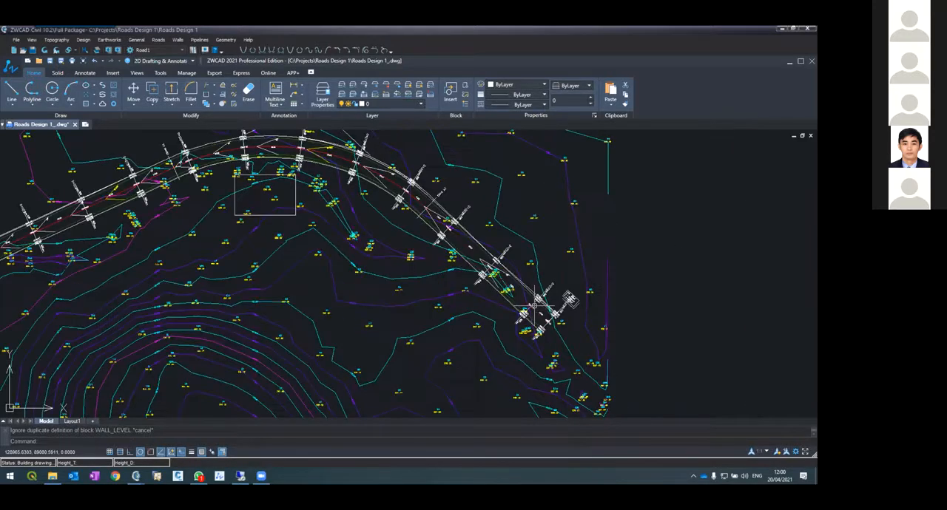
pyautogui.scroll(5, 507, 292)
pyautogui.scroll(-5, 508, 294)
pyautogui.scroll(5, 507, 294)
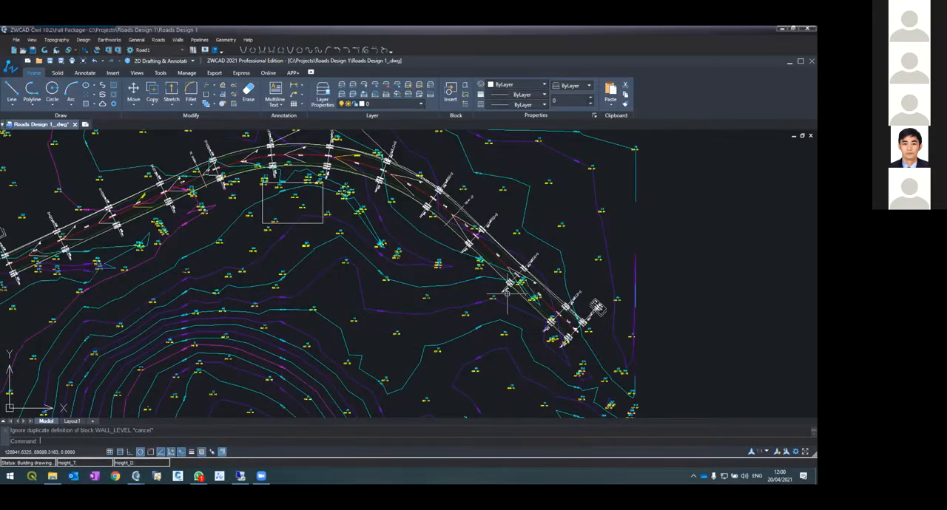
pyautogui.scroll(-6, 508, 293)
pyautogui.scroll(5, 509, 299)
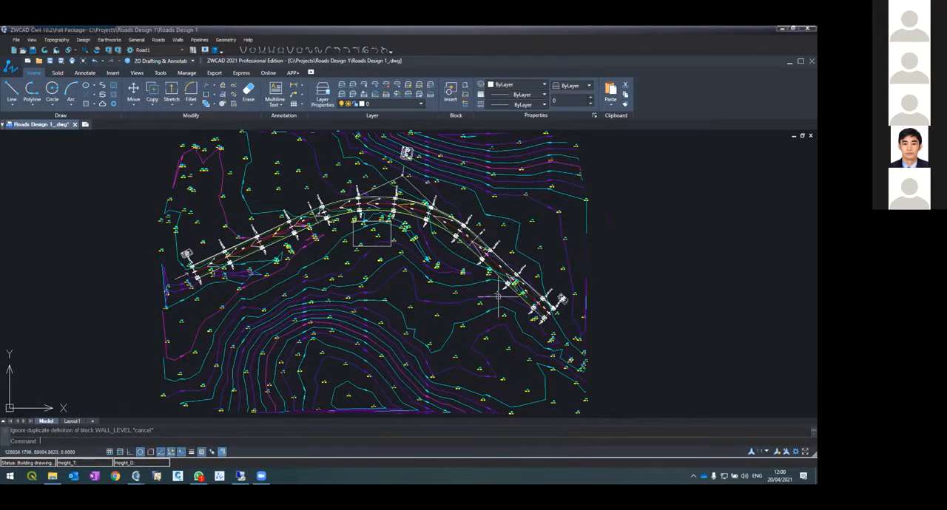
pyautogui.scroll(5, 517, 293)
pyautogui.scroll(-2, 490, 321)
pyautogui.scroll(2, 465, 293)
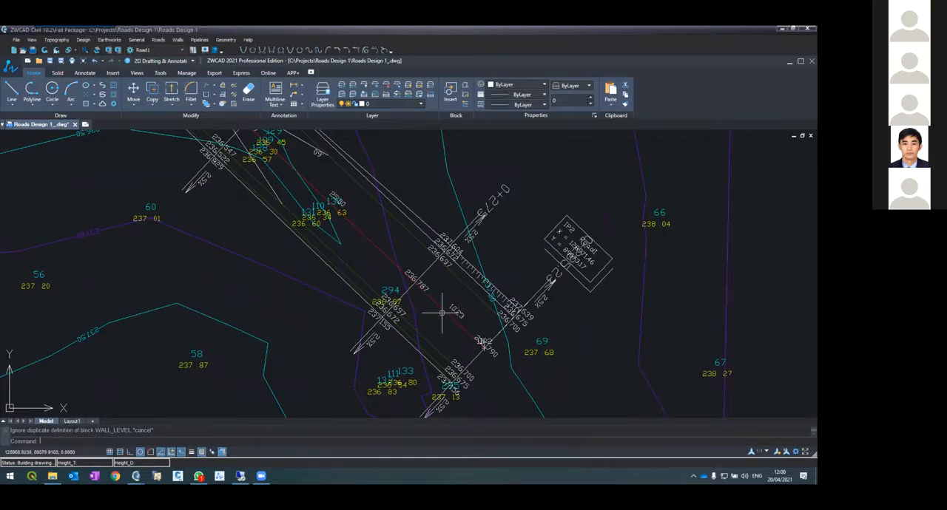
pyautogui.scroll(-3, 506, 332)
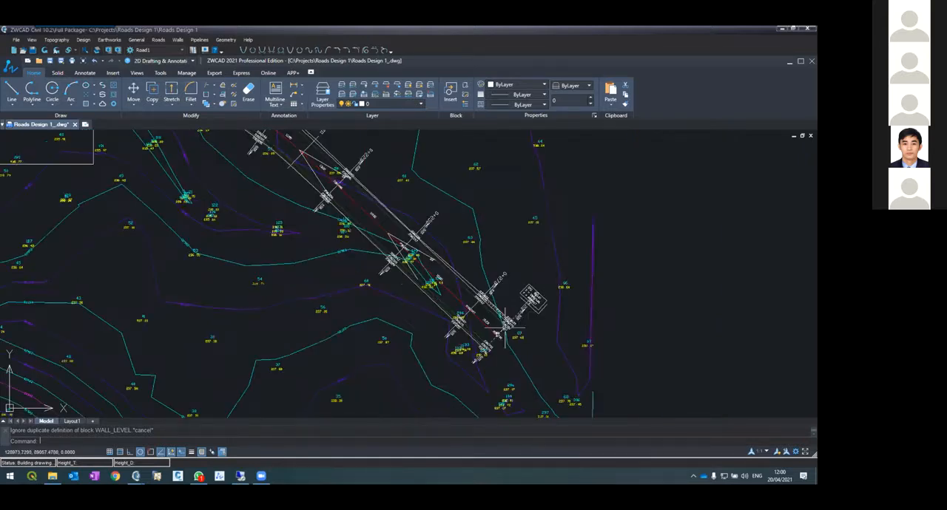
pyautogui.scroll(-4, 506, 325)
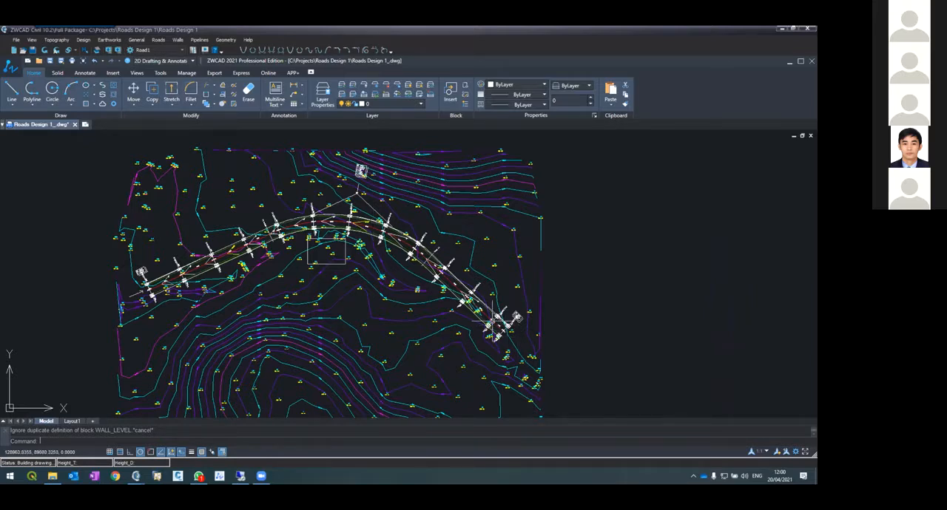
pyautogui.scroll(4, 498, 320)
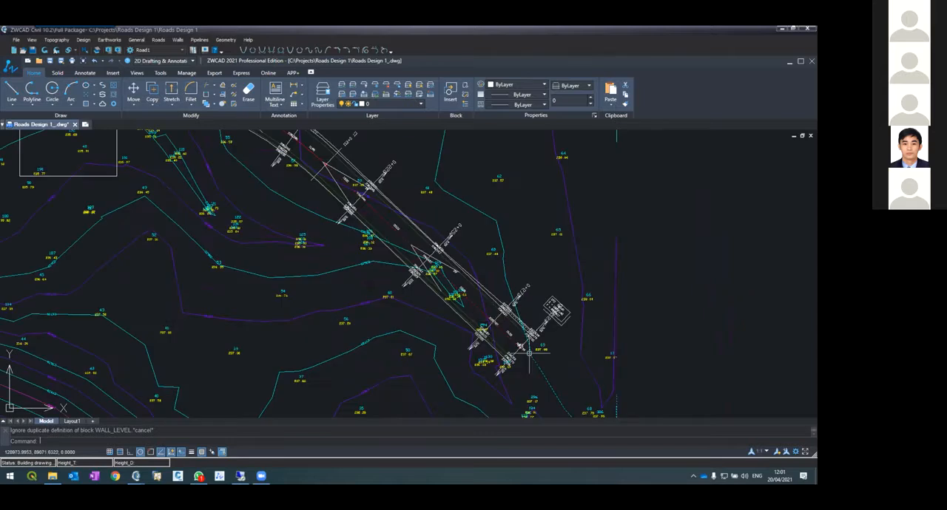
pyautogui.scroll(2, 528, 323)
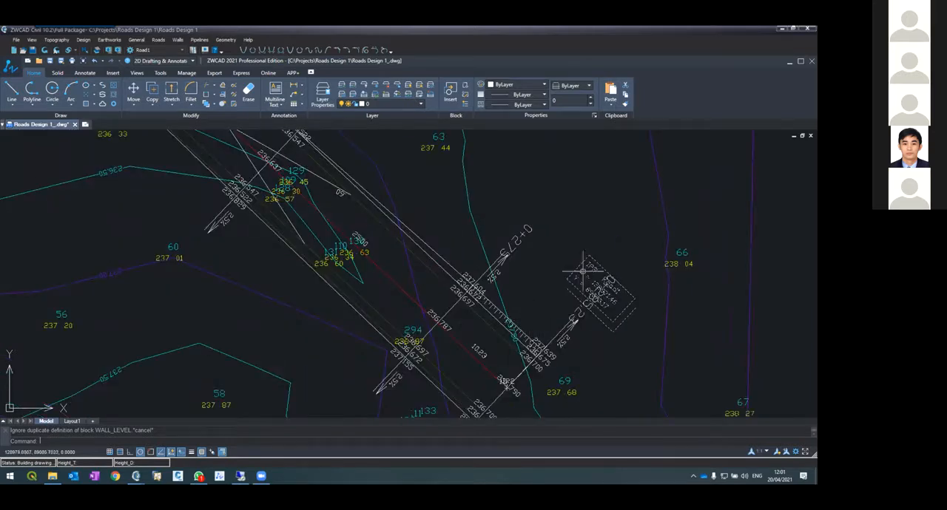